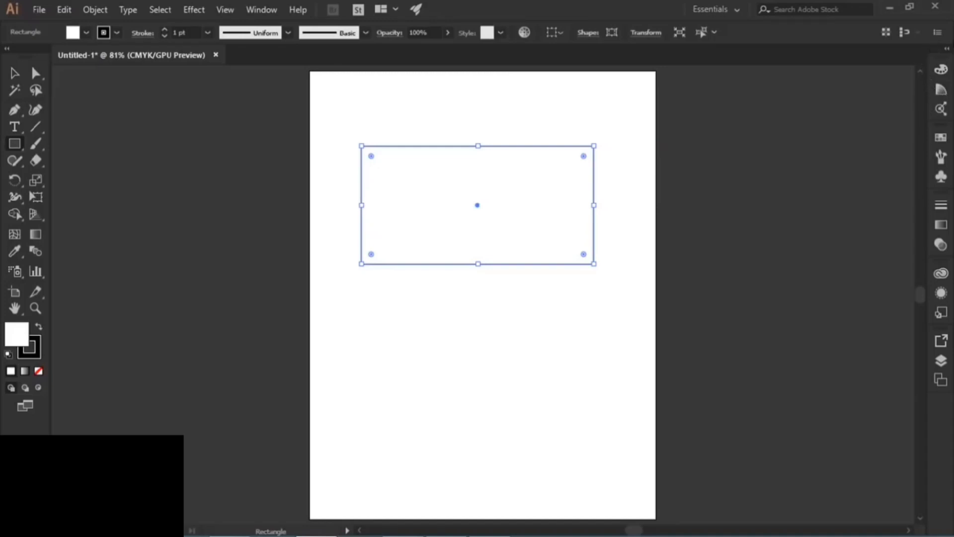
Reset the Essentials workspace to its default layout and collapse the open Libraries panel
left_click(947, 51)
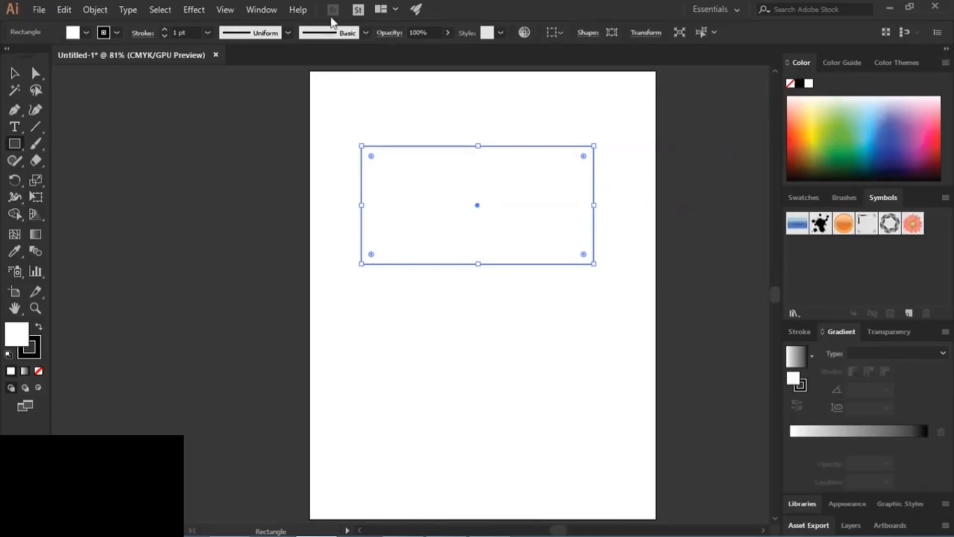
left_click(270, 6)
mouse_move(389, 68)
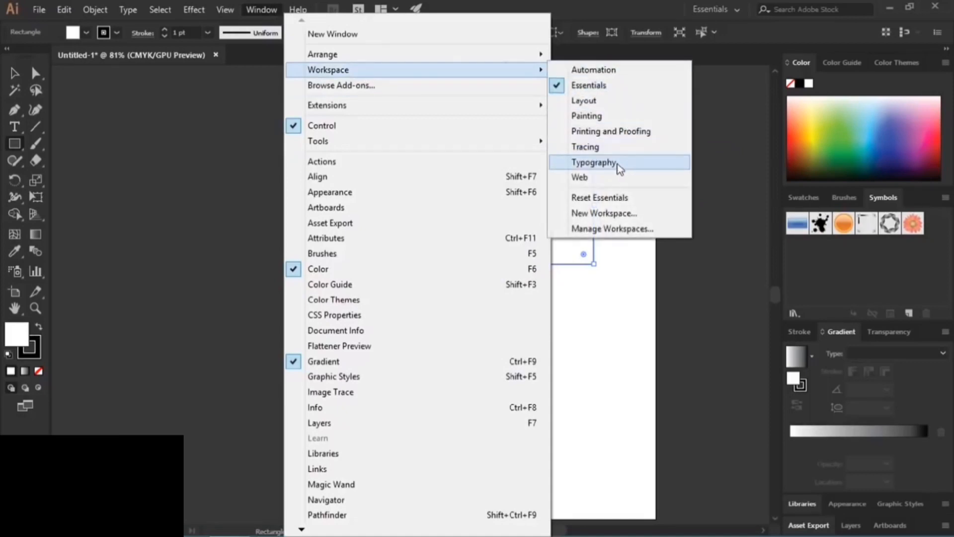
left_click(601, 197)
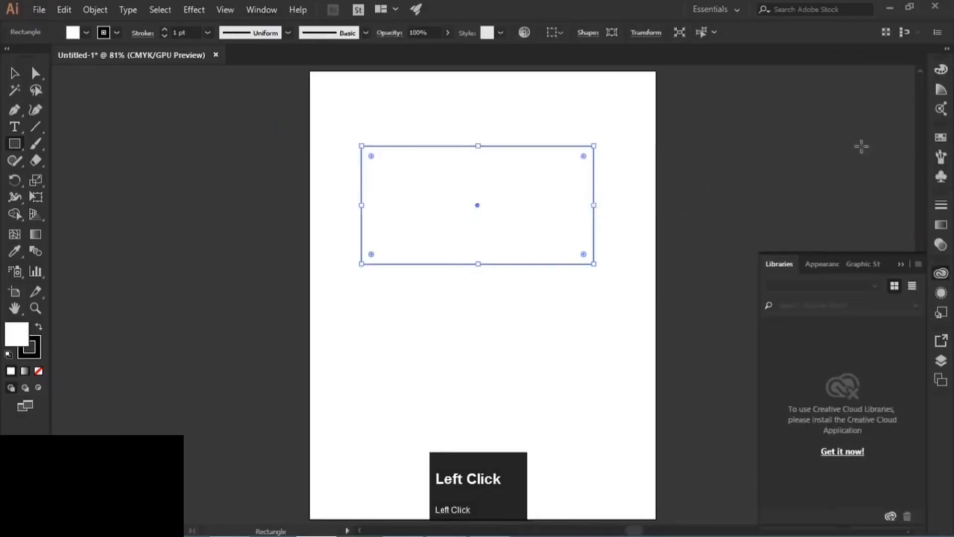
left_click(901, 265)
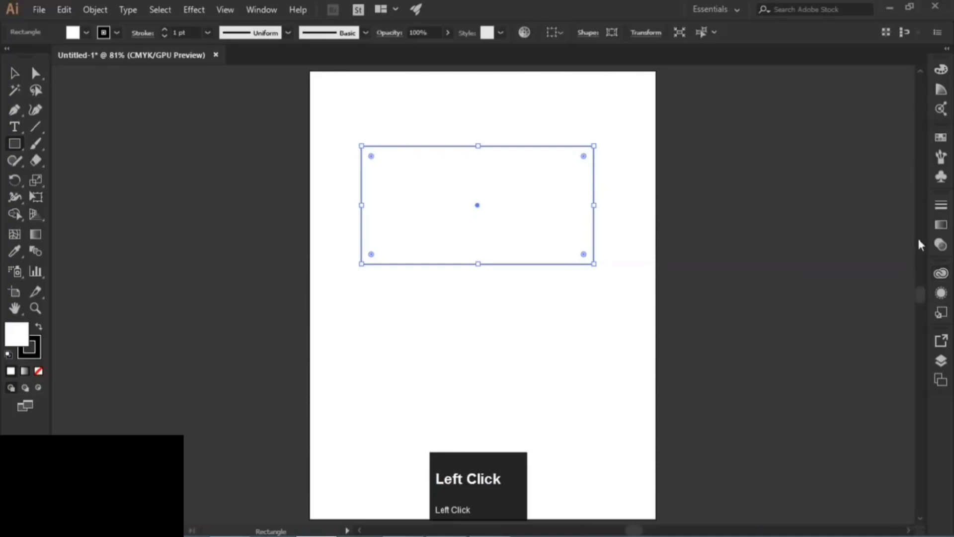
Detach the Gradient and Color panels from the dock, collapse the dock, and place both floating panels beside the artboard
left_click(947, 49)
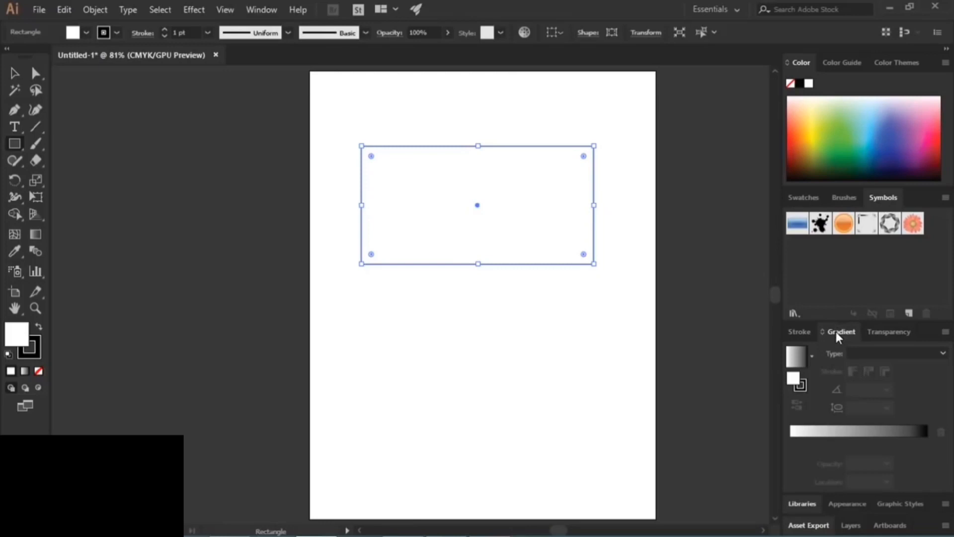
left_click_drag(836, 332, 602, 300)
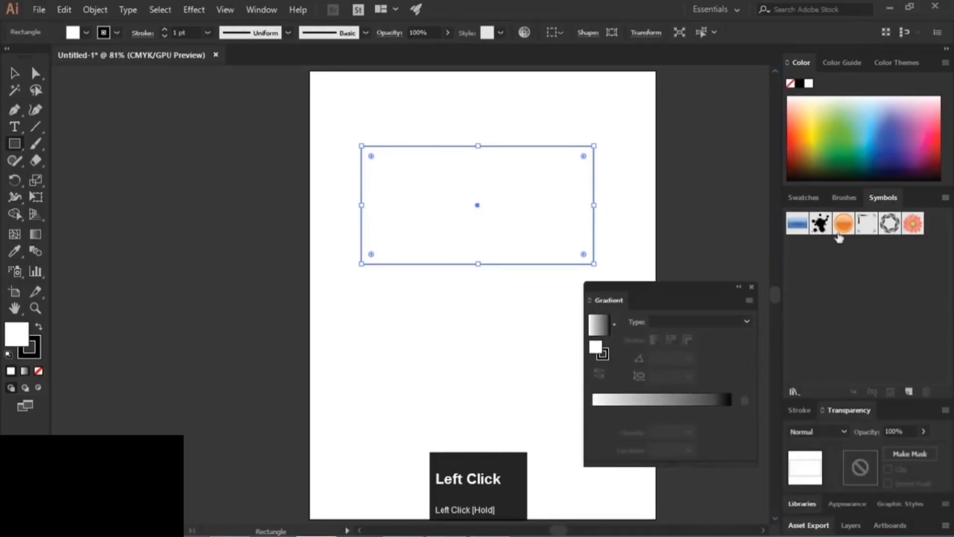
left_click(801, 61)
left_click_drag(801, 60, 622, 149)
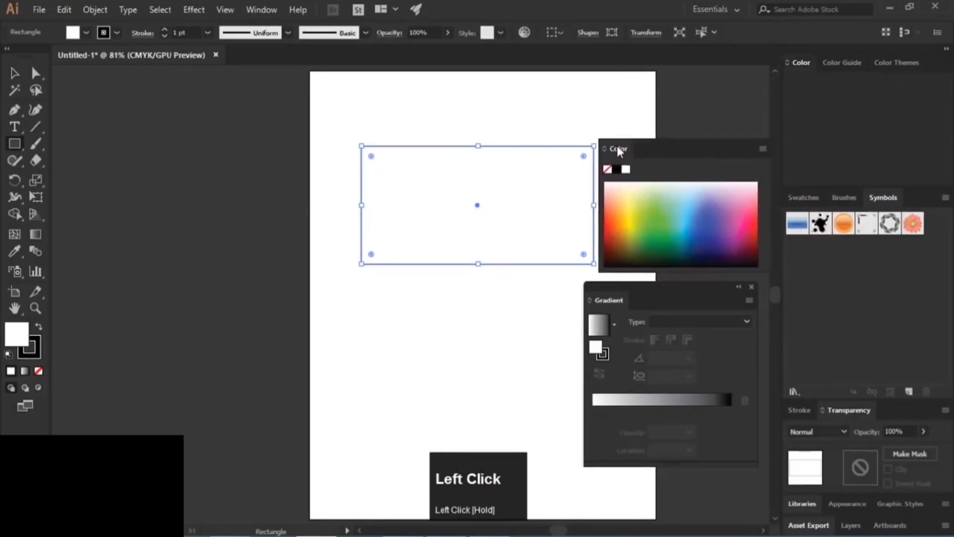
left_click(946, 51)
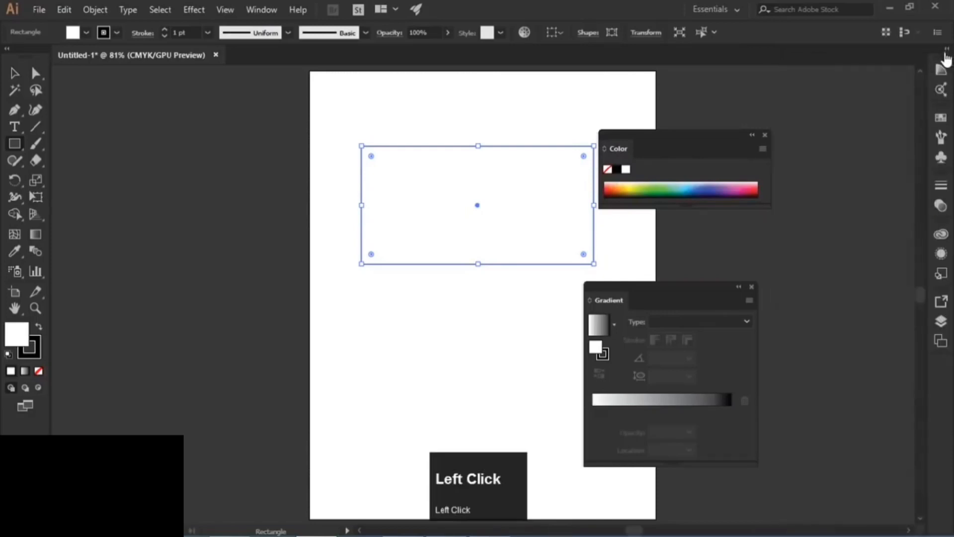
left_click_drag(679, 135, 784, 93)
left_click_drag(659, 289, 770, 244)
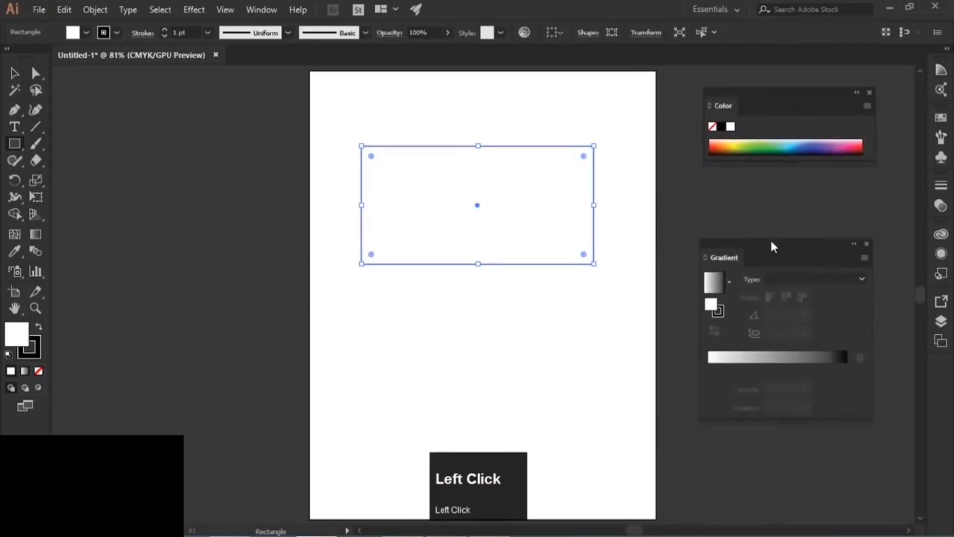
Show the full options of the Color panel and position it just above the Gradient panel
left_click(869, 105)
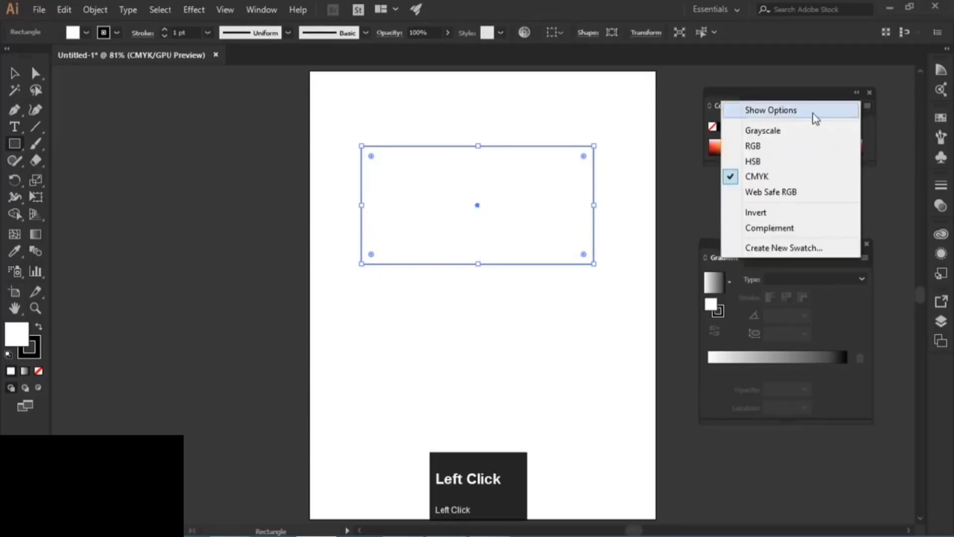
left_click(764, 110)
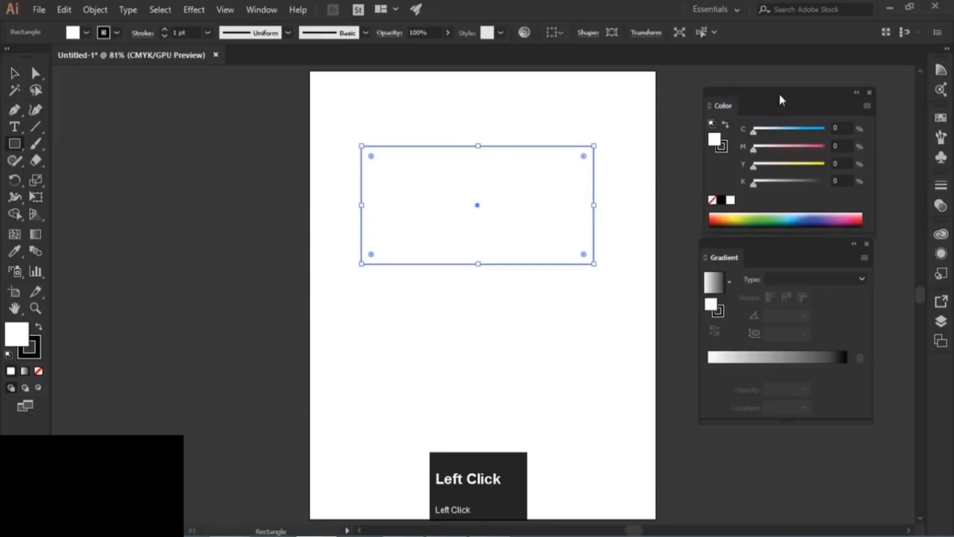
left_click_drag(783, 96, 777, 85)
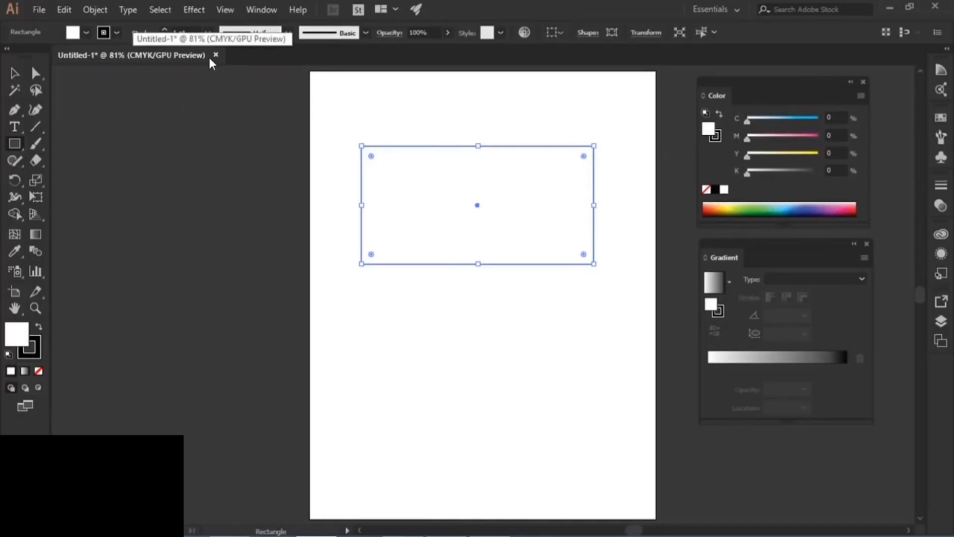
Examine the color mode choices in the new document settings without creating a document
left_click(34, 14)
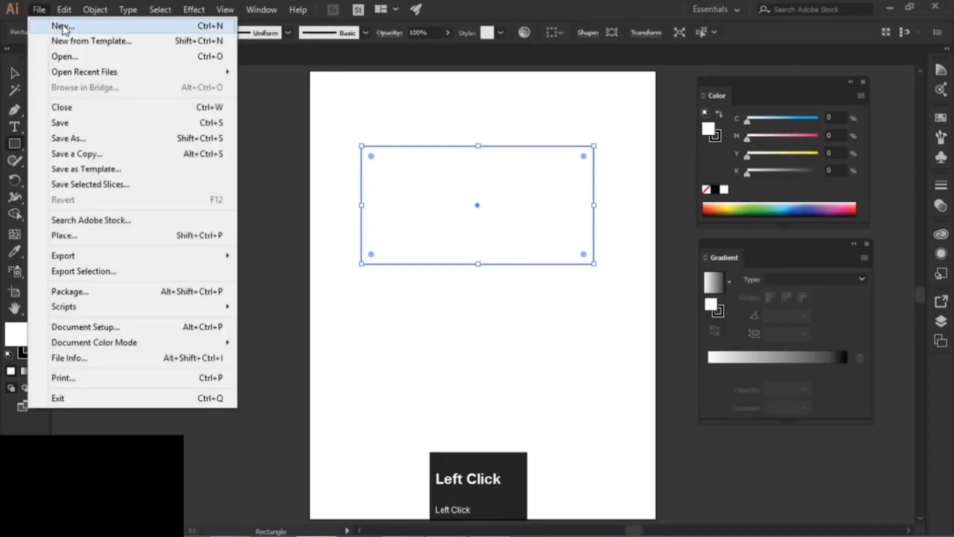
left_click(55, 24)
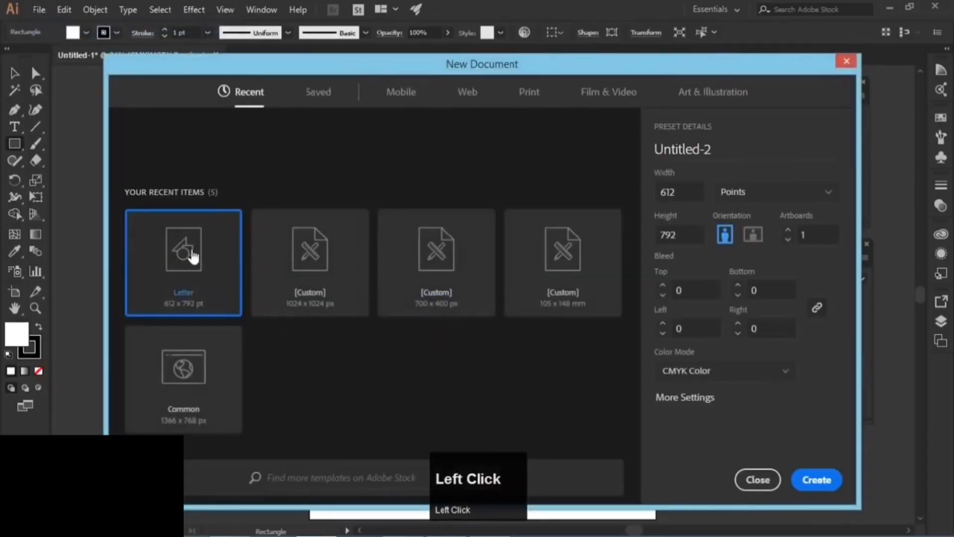
left_click(700, 373)
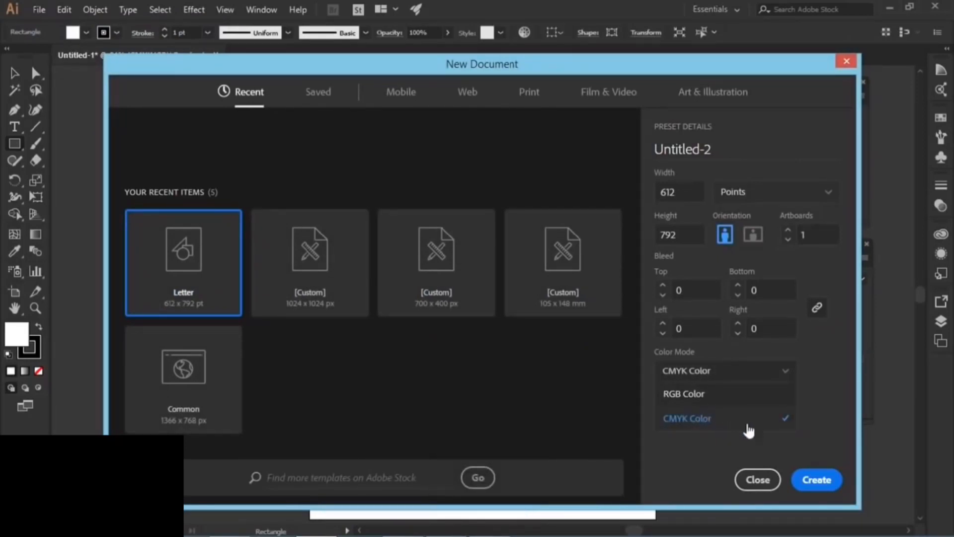
left_click(817, 411)
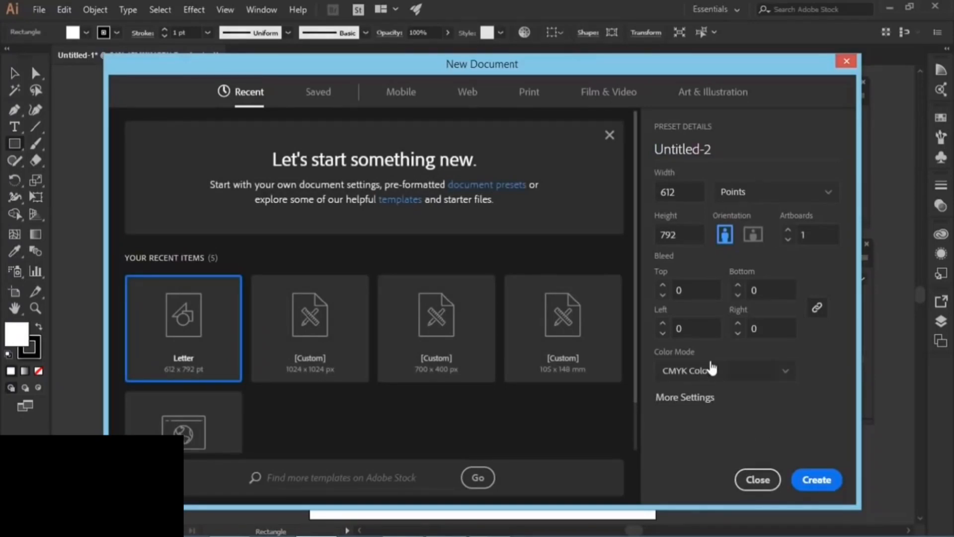
left_click(756, 481)
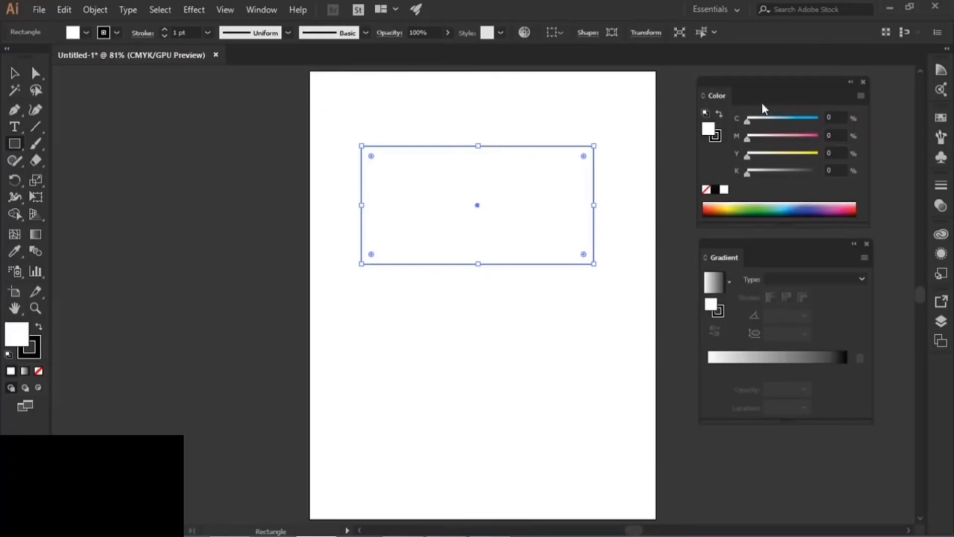
Switch the Color panel's sliders to Grayscale and back to CMYK
left_click(861, 95)
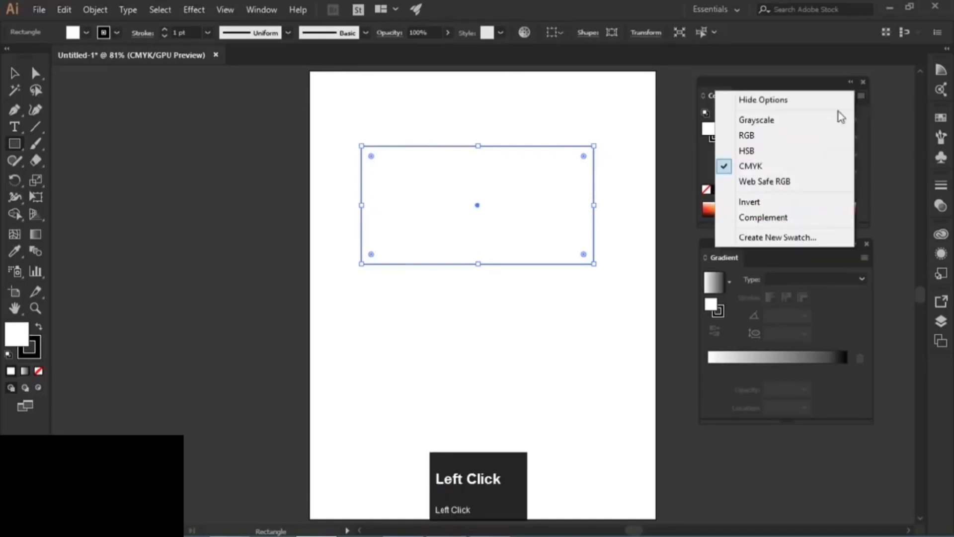
left_click(761, 121)
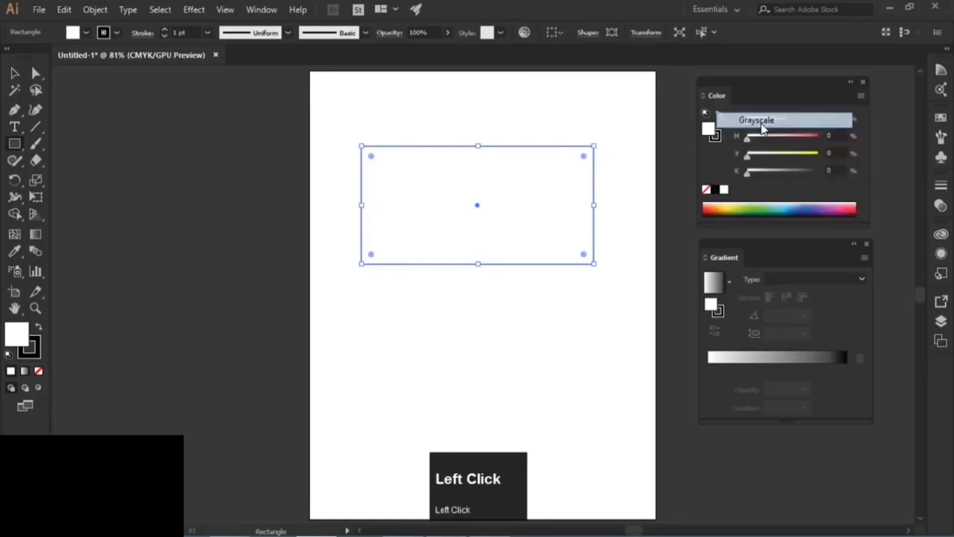
left_click(863, 96)
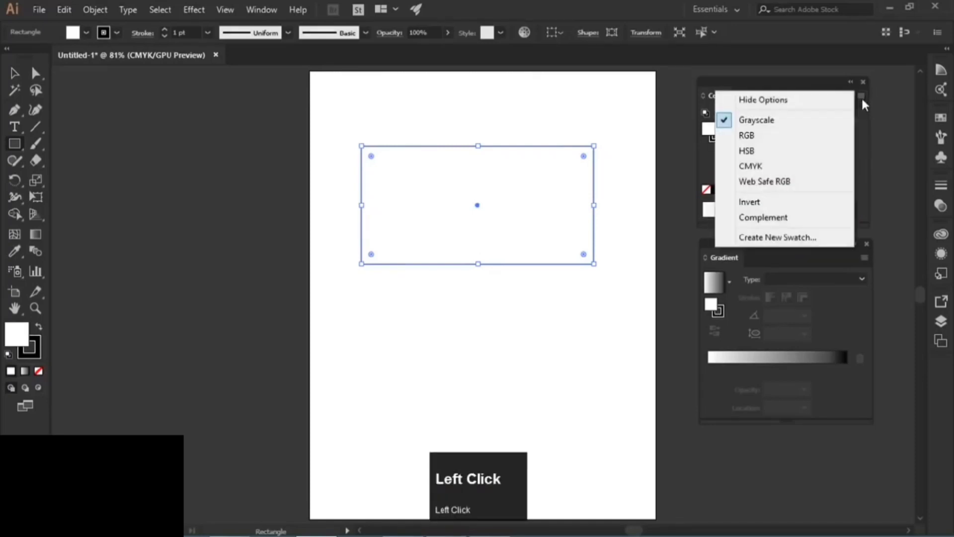
left_click(760, 169)
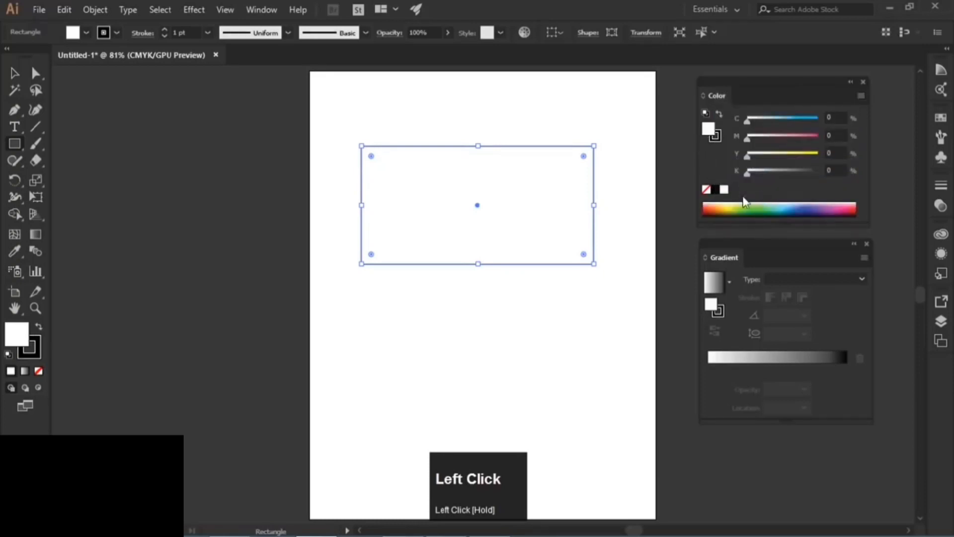
Detach the Swatches panel from the dock, make room above Gradient, and attach Swatches beneath the Color panel
left_click(942, 119)
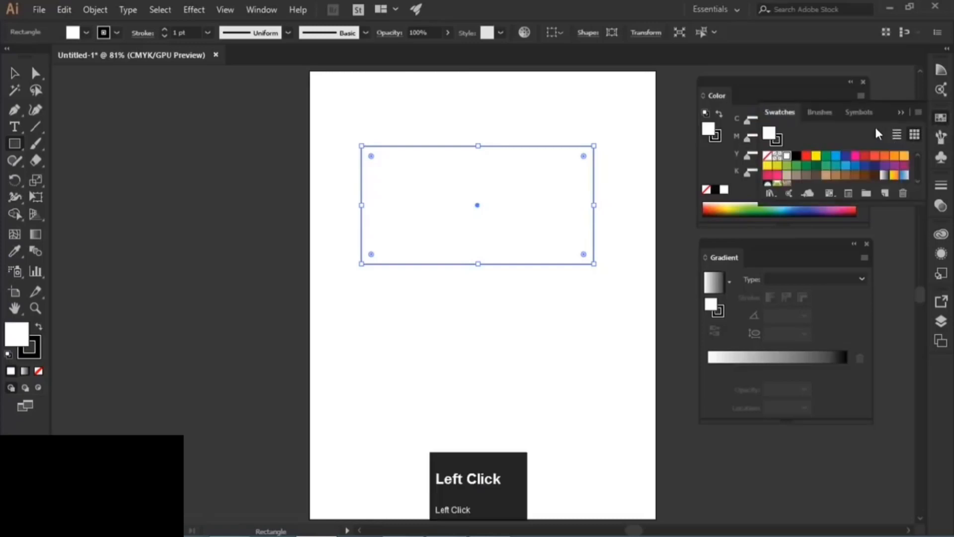
left_click_drag(781, 121, 590, 130)
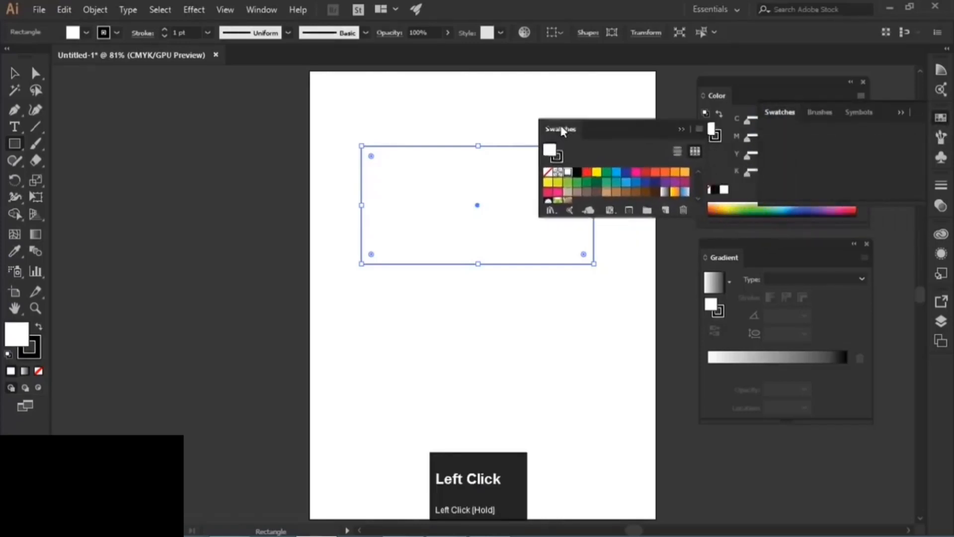
left_click(899, 113)
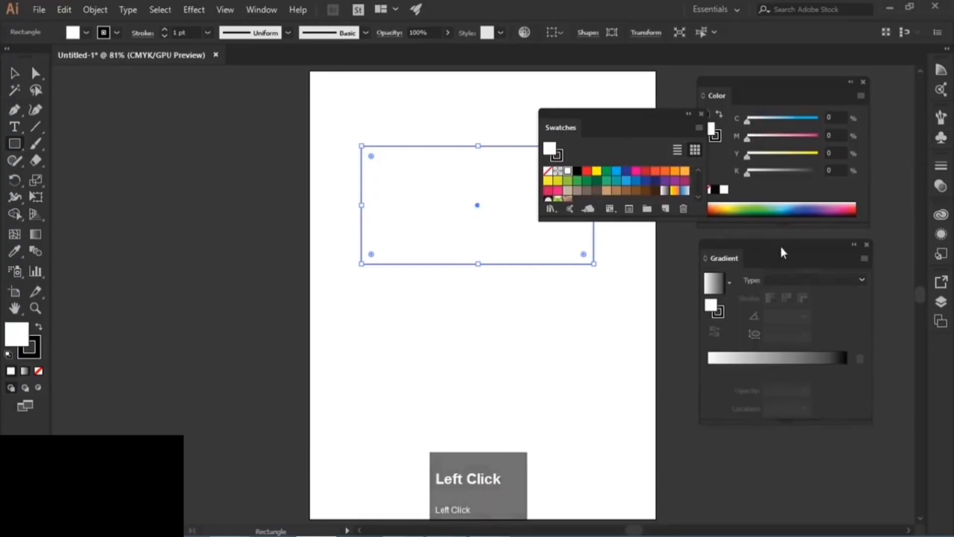
left_click_drag(783, 249, 775, 330)
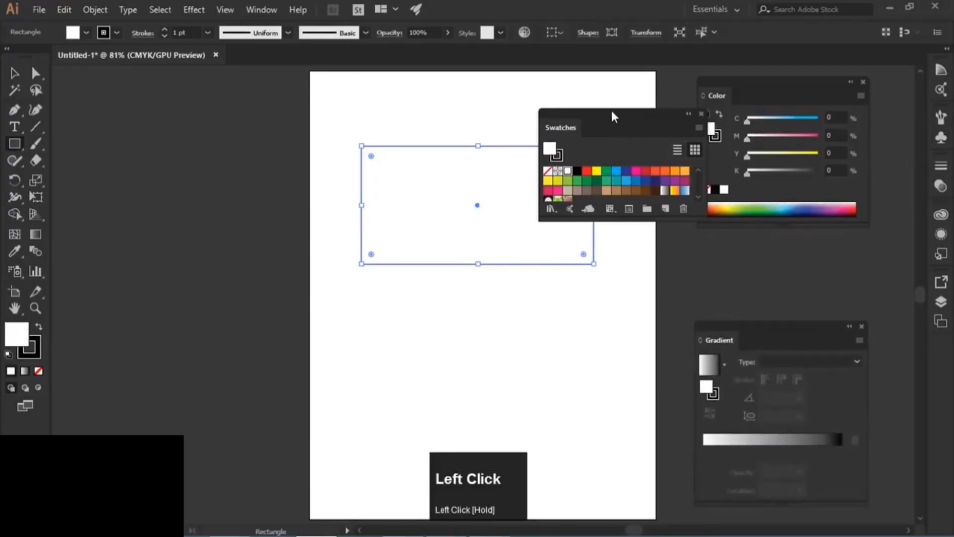
left_click_drag(611, 117, 561, 176)
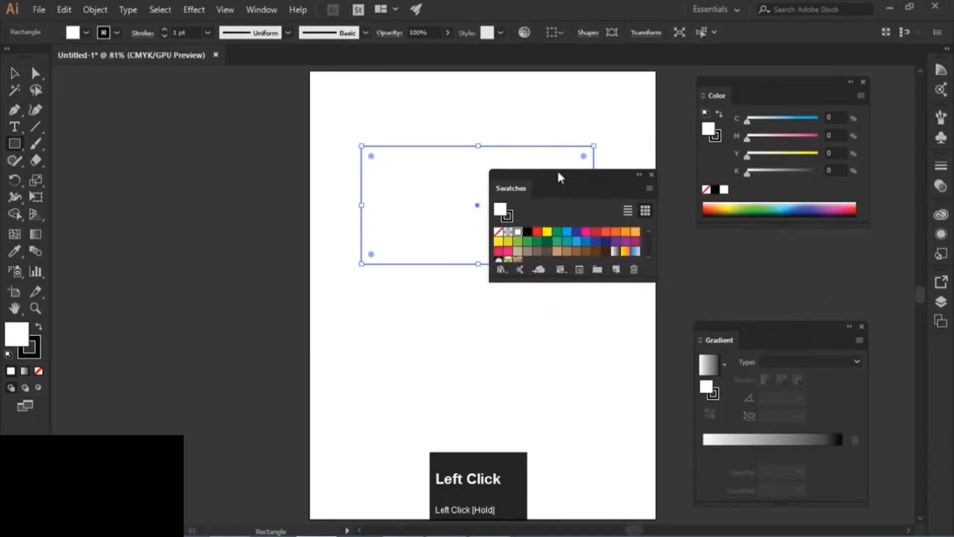
left_click_drag(767, 81, 763, 70)
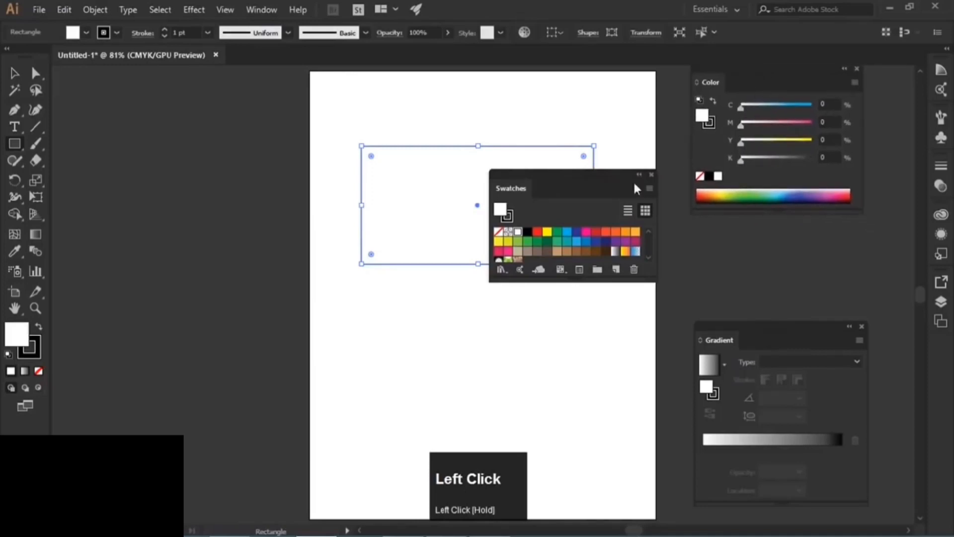
left_click_drag(563, 180, 771, 215)
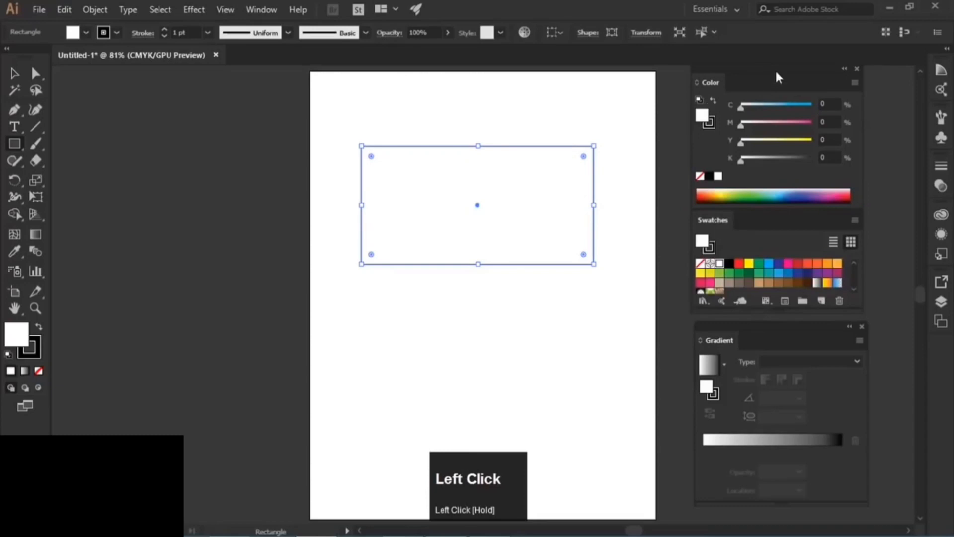
Attach the Gradient panel beneath Swatches and position the combined panel group beside the artboard
mouse_move(778, 77)
left_mouse_down()
mouse_move(535, 100)
mouse_move(592, 155)
mouse_move(529, 103)
mouse_move(535, 149)
mouse_move(788, 78)
left_mouse_up()
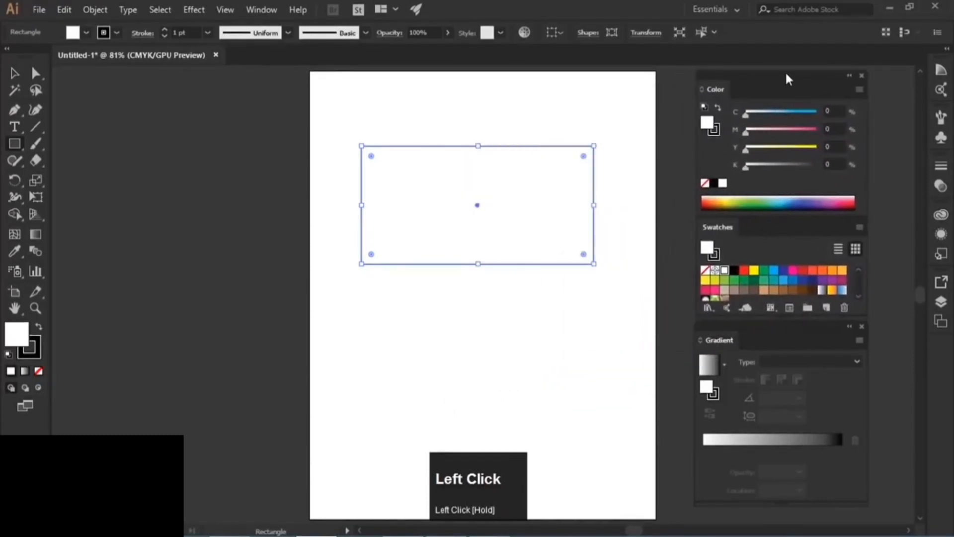
mouse_move(782, 333)
left_mouse_down()
mouse_move(774, 341)
mouse_move(764, 333)
mouse_move(784, 324)
left_mouse_up()
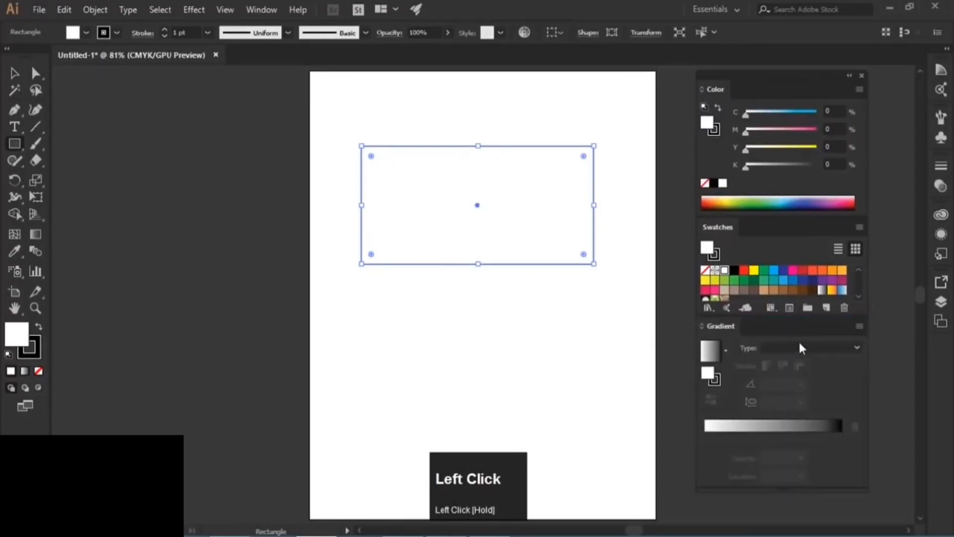
mouse_move(780, 75)
left_mouse_down()
mouse_move(601, 103)
mouse_move(667, 64)
mouse_move(786, 105)
mouse_move(761, 59)
mouse_move(774, 85)
left_mouse_up()
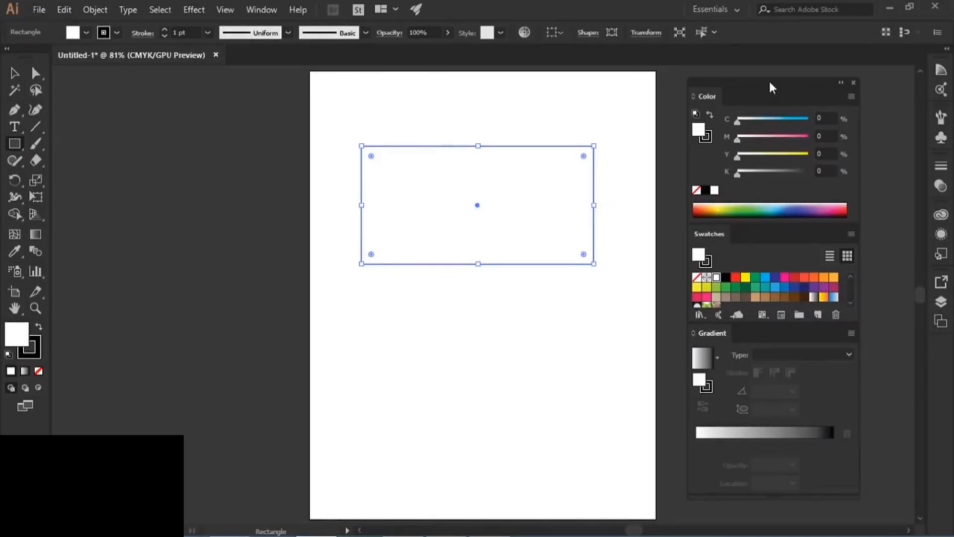
Adjust the floating panel group's position and save the current layout as a new workspace named Colors
left_click(260, 11)
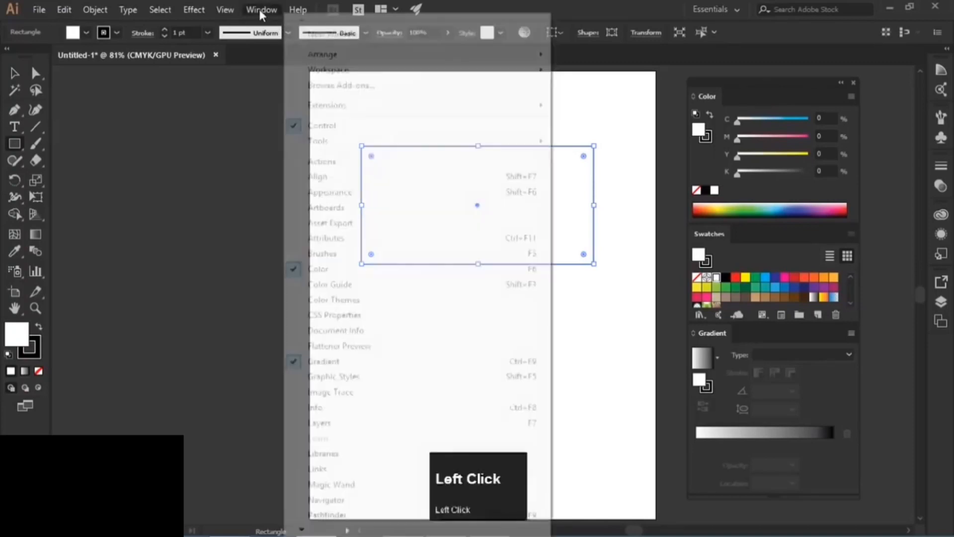
mouse_move(380, 71)
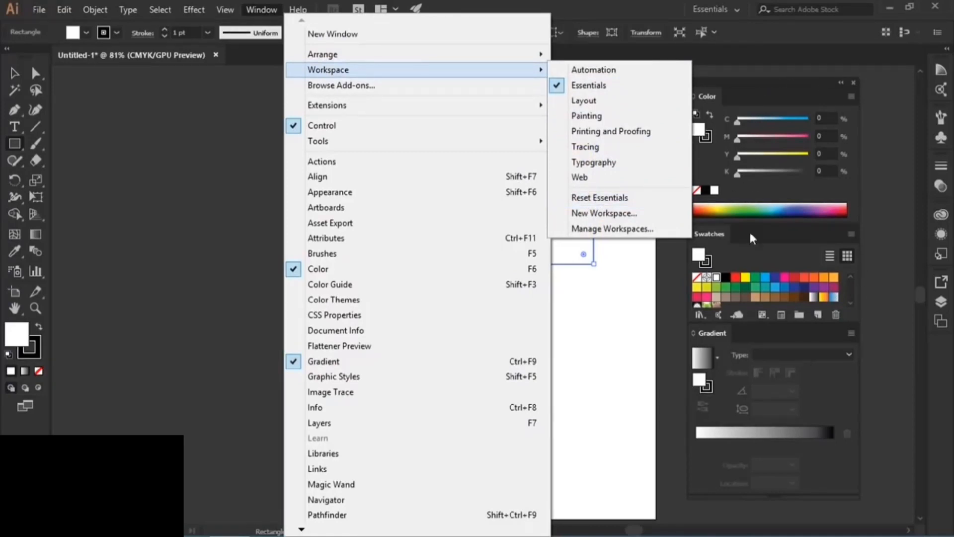
left_click(753, 76)
left_click_drag(755, 81, 762, 79)
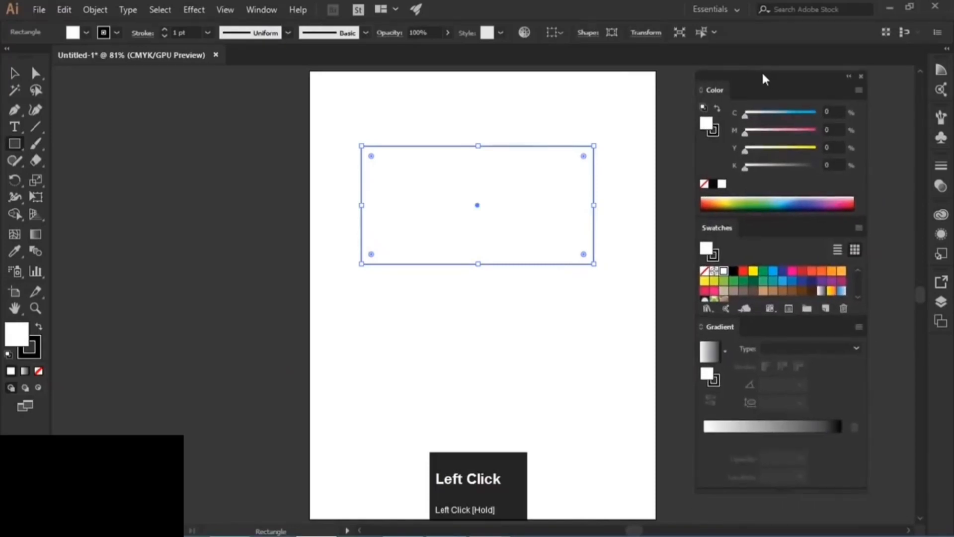
left_click(255, 12)
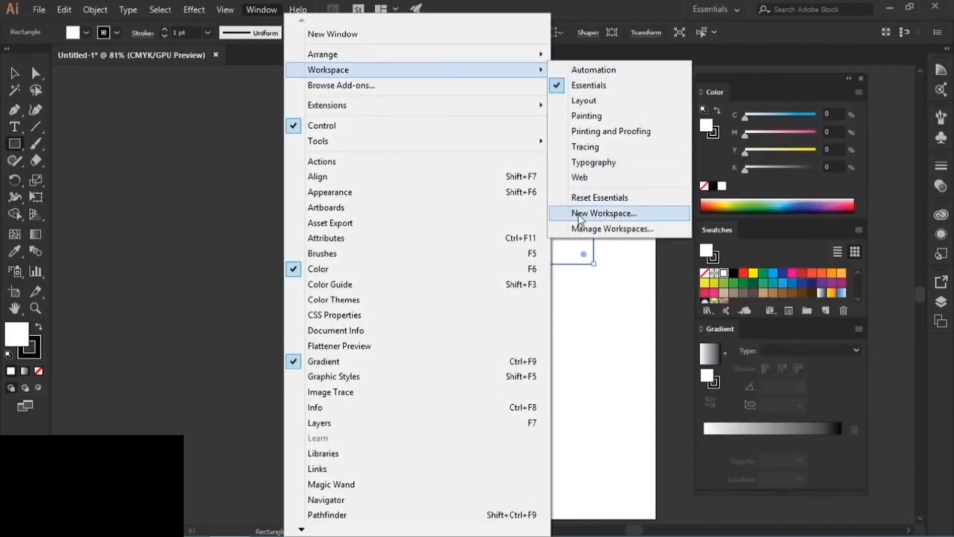
left_click(606, 217)
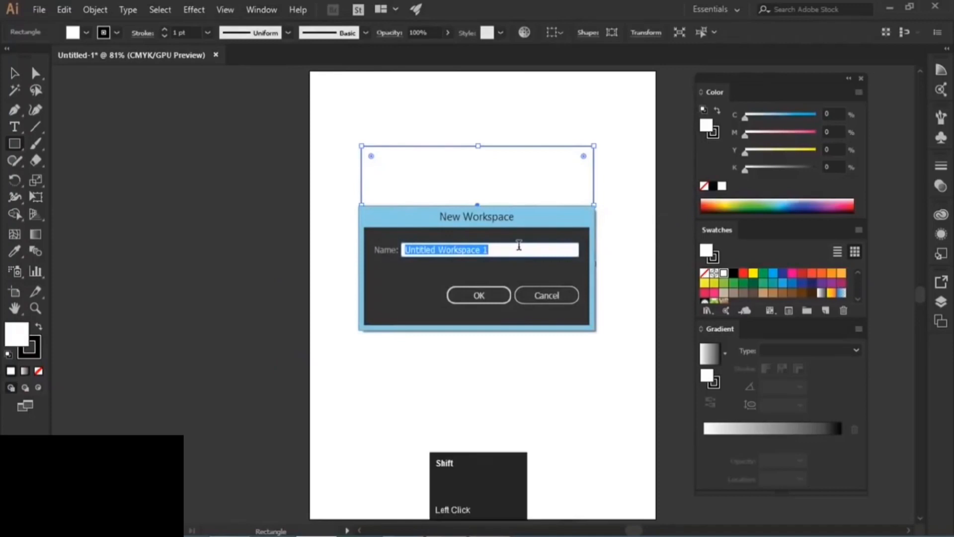
type("Colors")
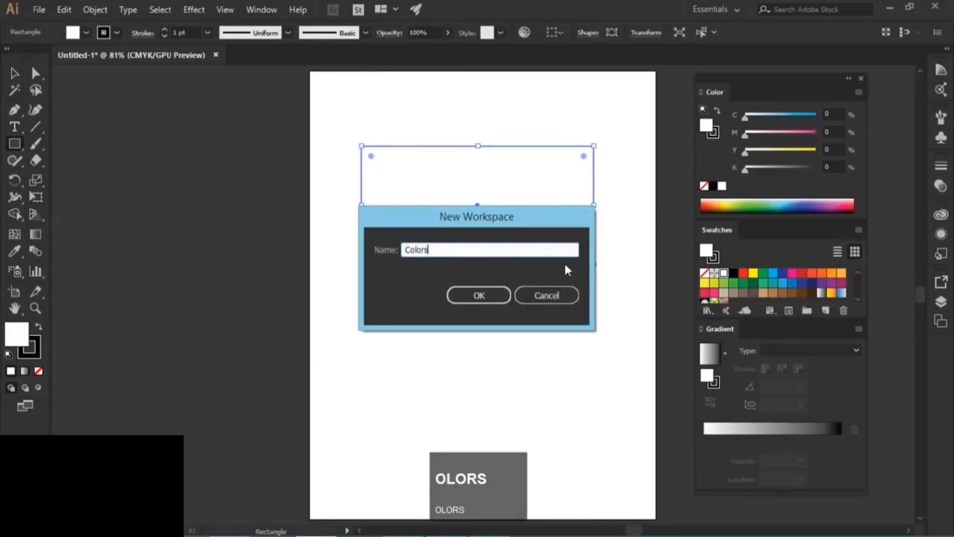
left_click(503, 295)
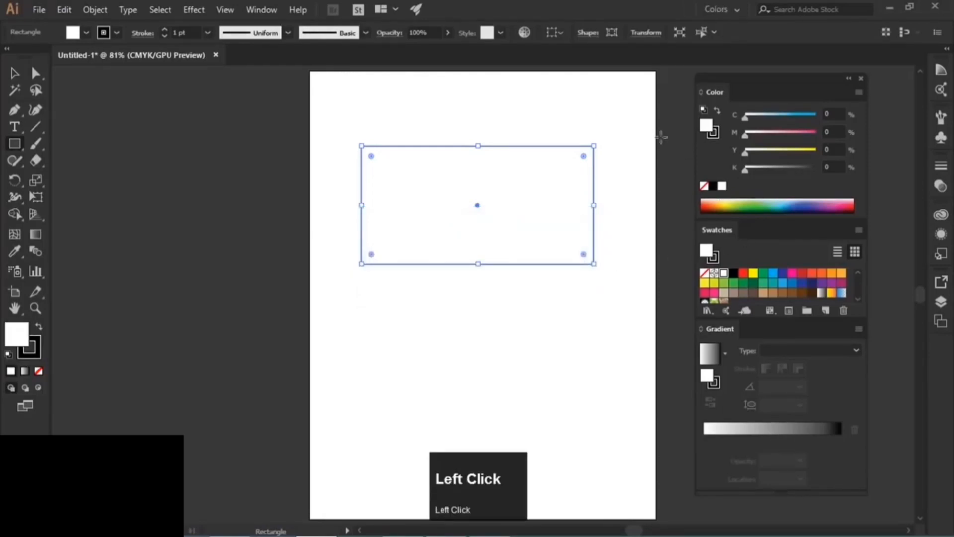
Switch to the Essentials workspace, reset it to its default layout, and collapse the expanded Libraries panel
left_click(268, 9)
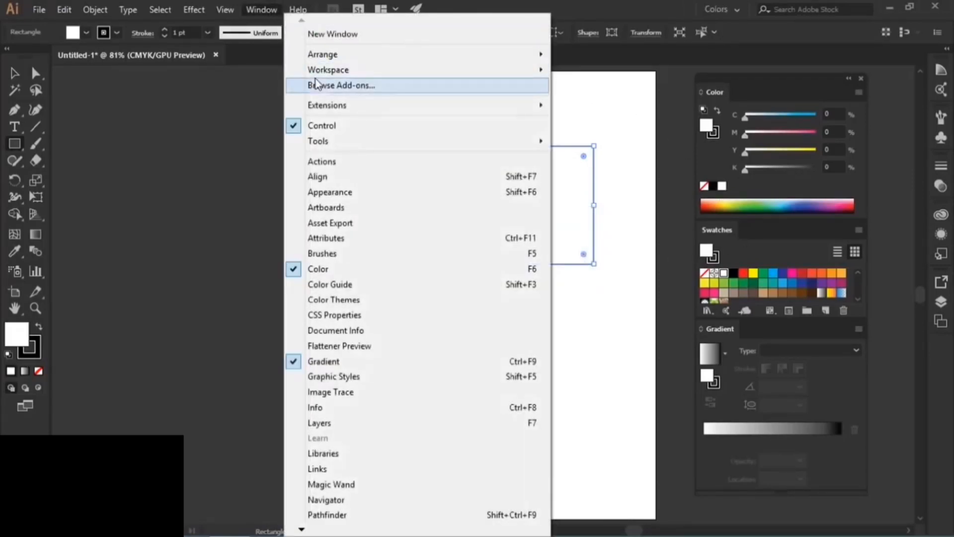
mouse_move(516, 70)
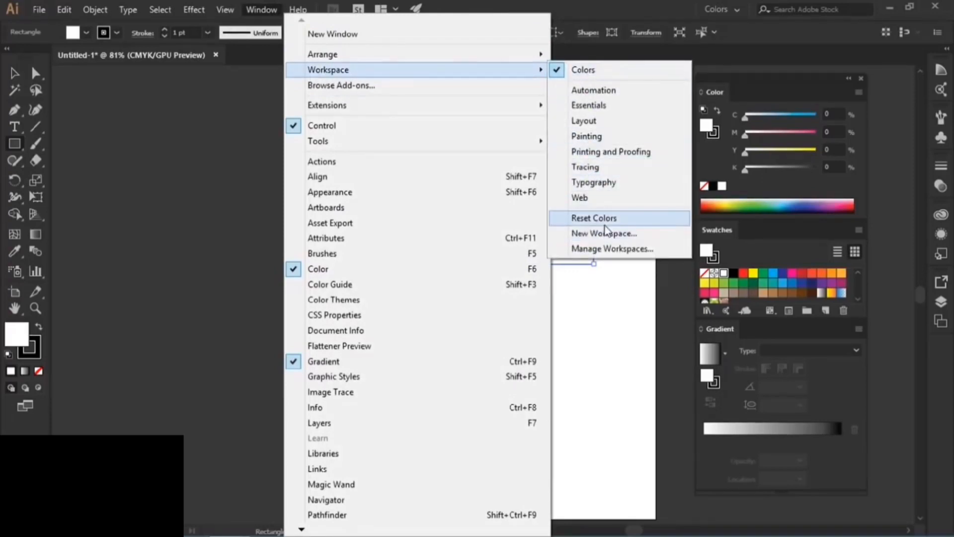
left_click(610, 107)
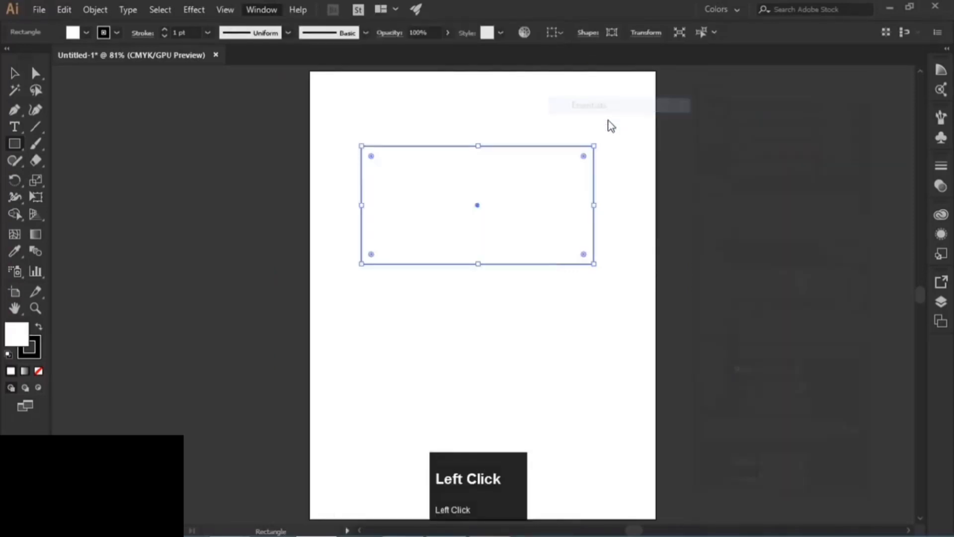
left_click(265, 9)
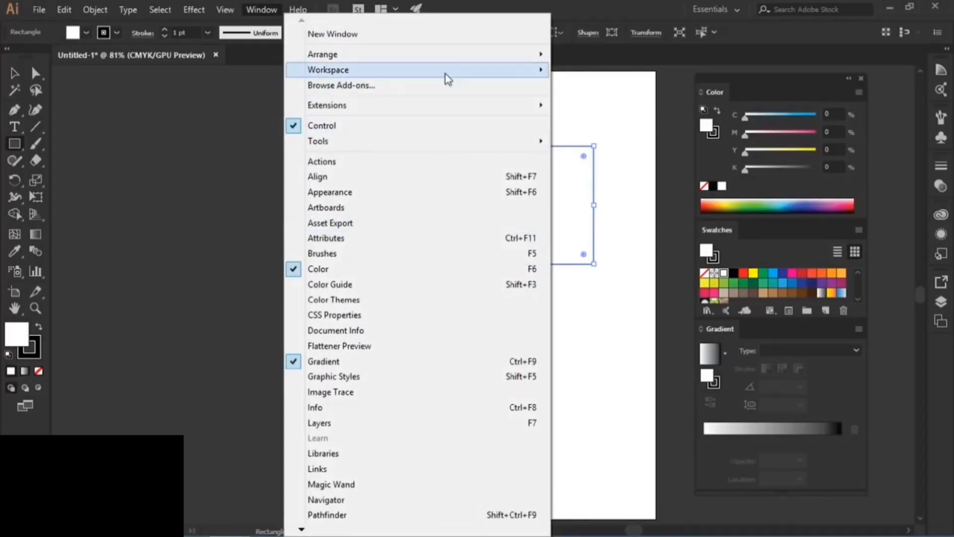
mouse_move(450, 75)
left_click(612, 222)
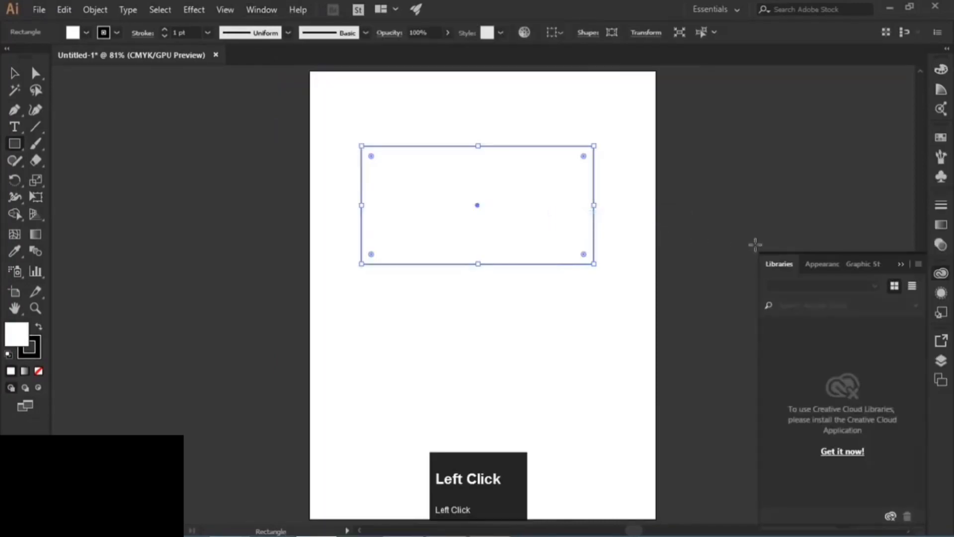
left_click(899, 264)
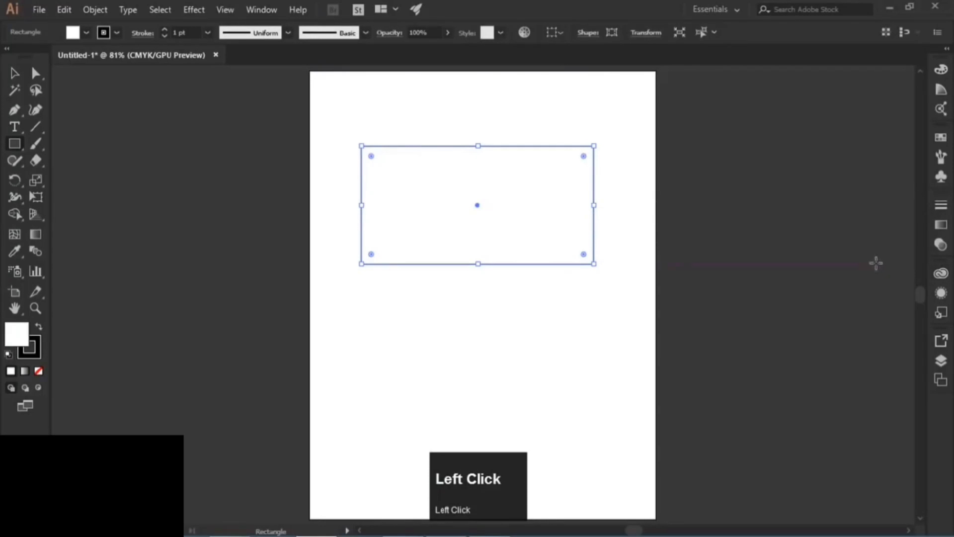
Return to the saved Colors workspace and reposition the floating panel group beside the artboard
left_click(260, 9)
mouse_move(369, 77)
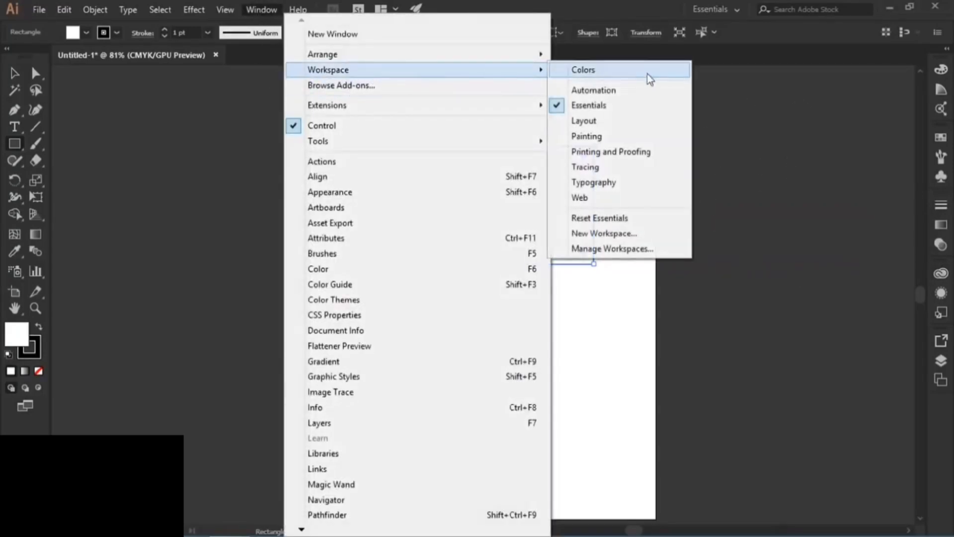
left_click(595, 70)
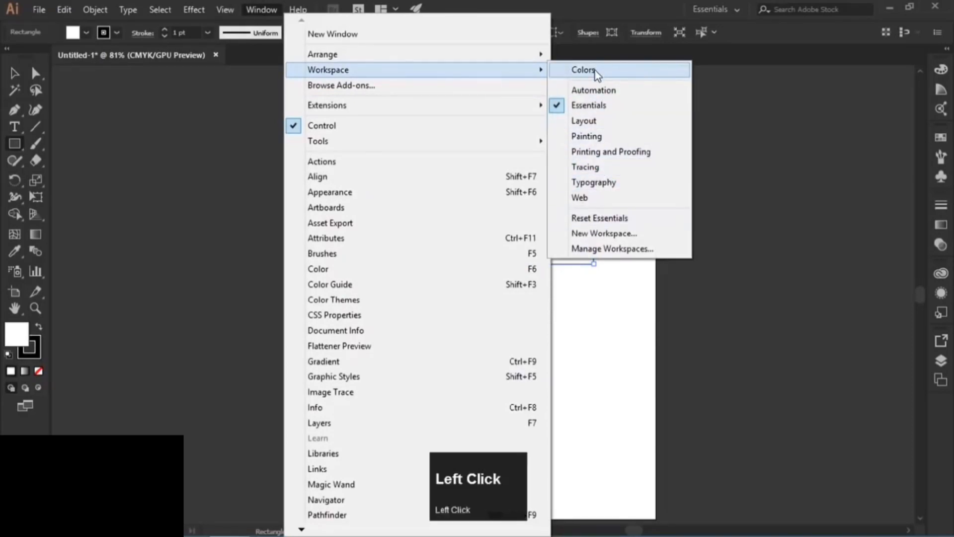
left_click_drag(799, 81, 817, 87)
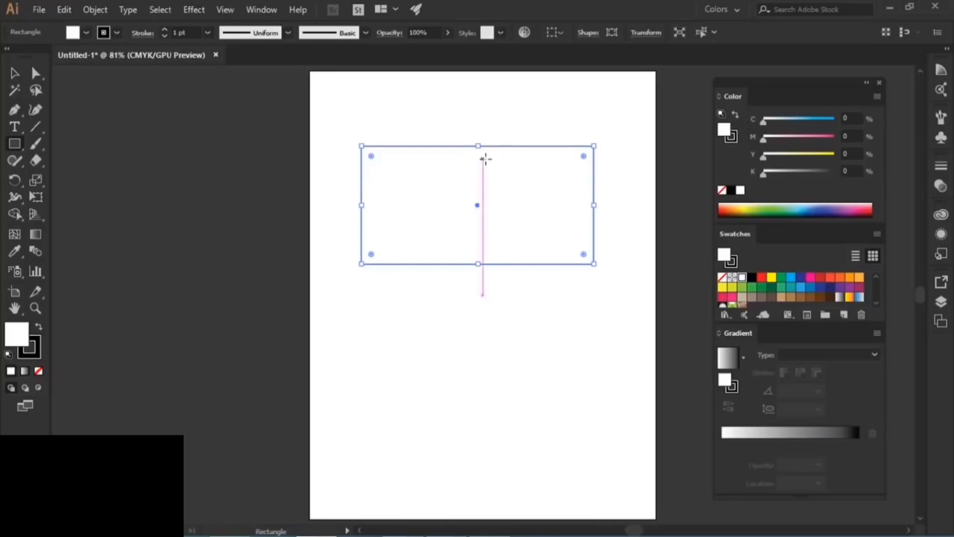
left_click_drag(794, 81, 785, 71)
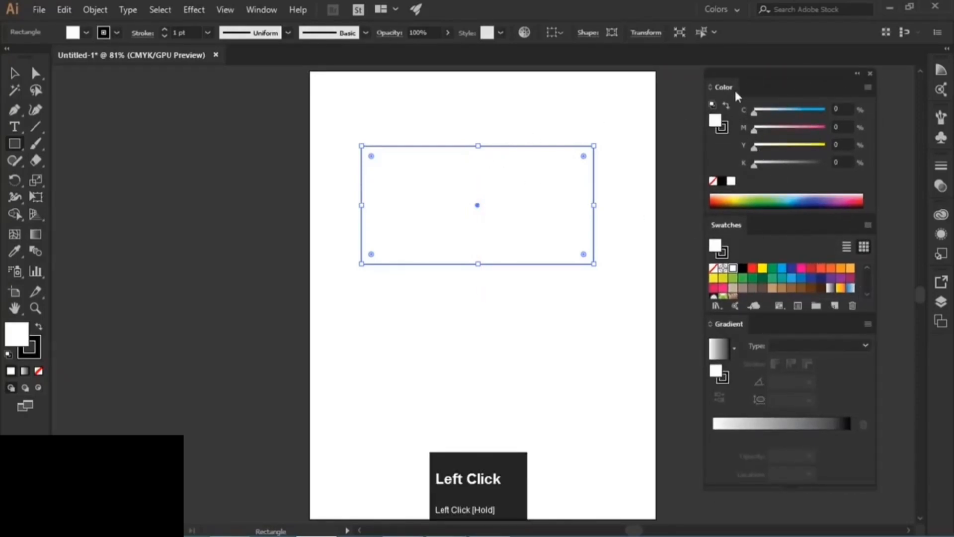
Mix the rectangle's fill with the CMYK sliders, trying green at C 53, Y 100, then pink at M 72, Y 14
left_click(730, 194)
mouse_move(792, 111)
left_mouse_down()
mouse_move(810, 113)
mouse_move(775, 115)
mouse_move(795, 127)
mouse_move(766, 126)
mouse_move(792, 114)
left_mouse_up()
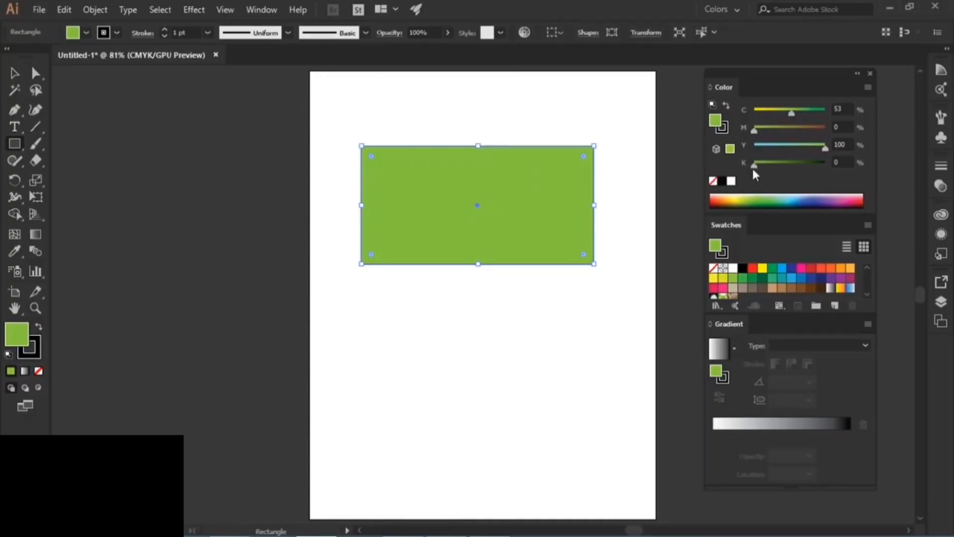
left_click_drag(755, 166, 766, 165)
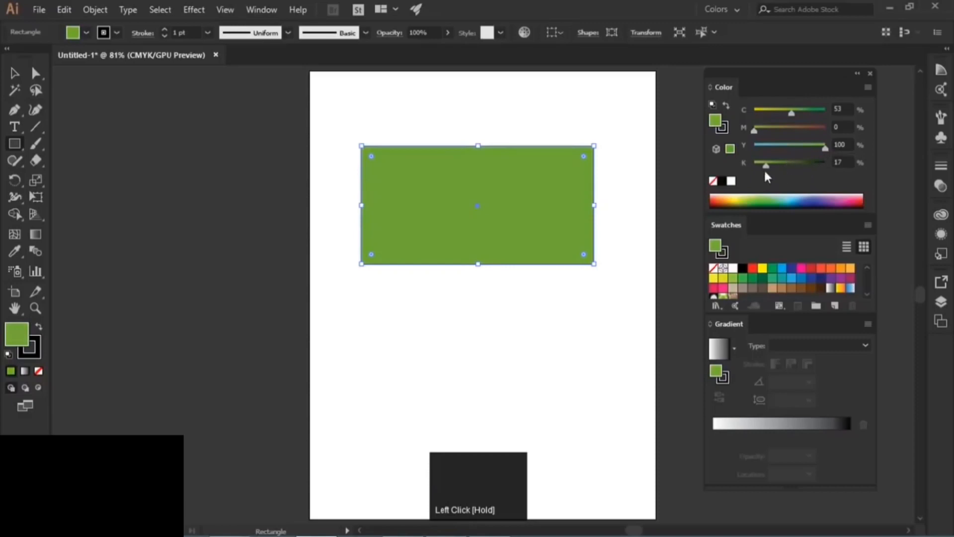
mouse_move(766, 167)
left_mouse_down()
mouse_move(819, 165)
mouse_move(753, 167)
left_mouse_up()
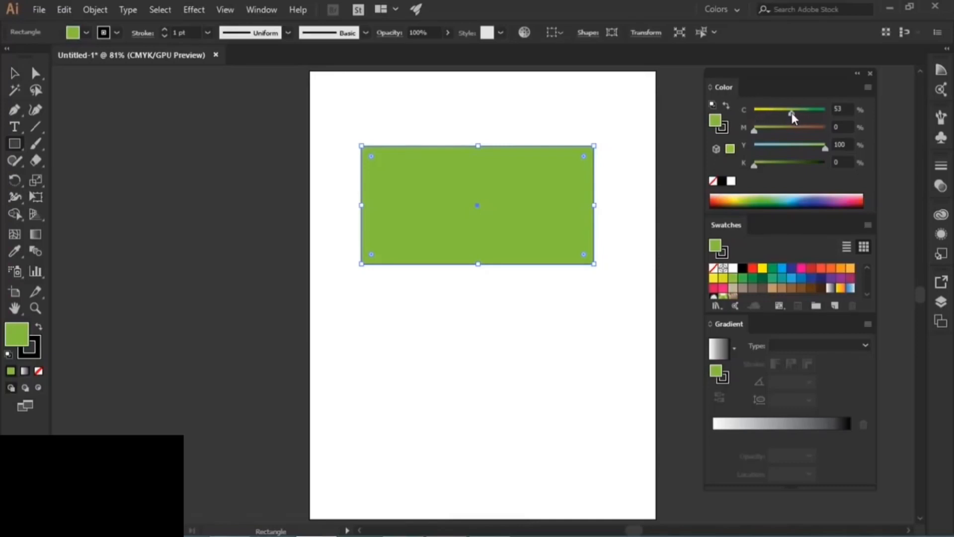
left_click_drag(791, 113, 765, 144)
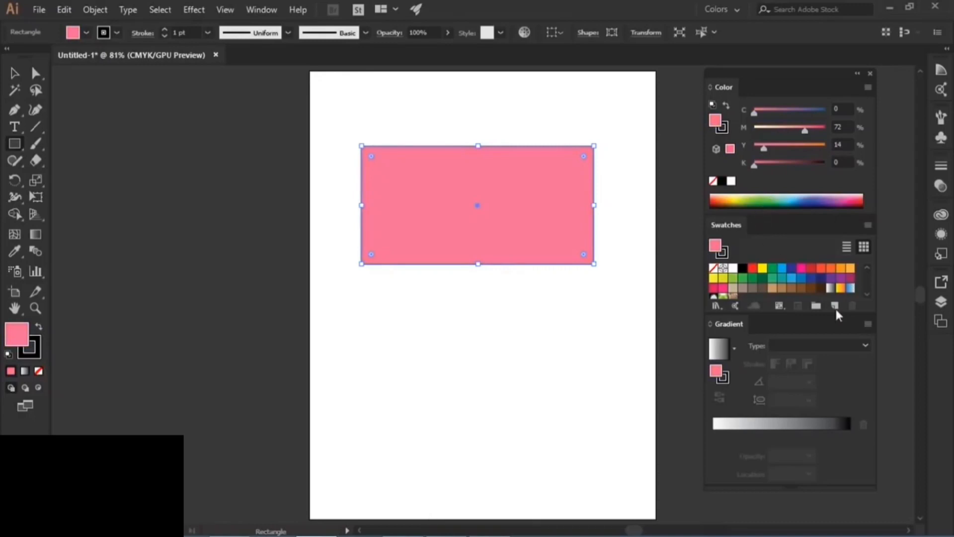
Enlarge the Swatches panel to show every swatch and try magenta, red, orange and brown on the rectangle, ending with light brown
left_click_drag(866, 309, 878, 346)
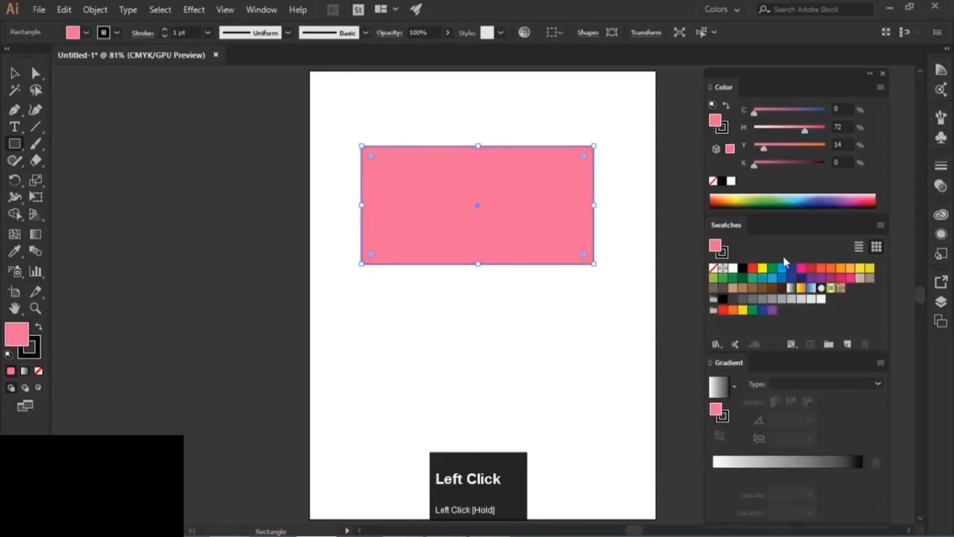
left_click_drag(807, 73, 804, 63)
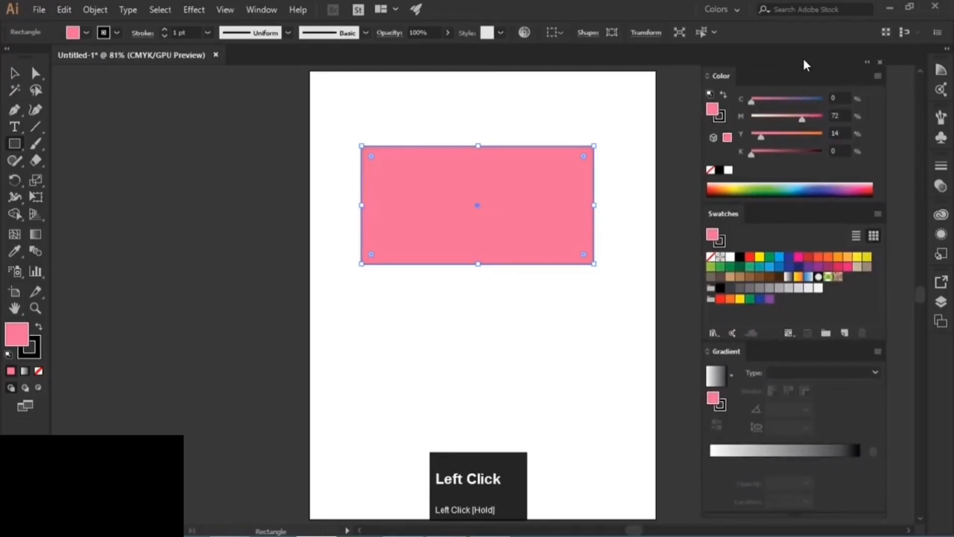
left_click(760, 257)
left_click(797, 257)
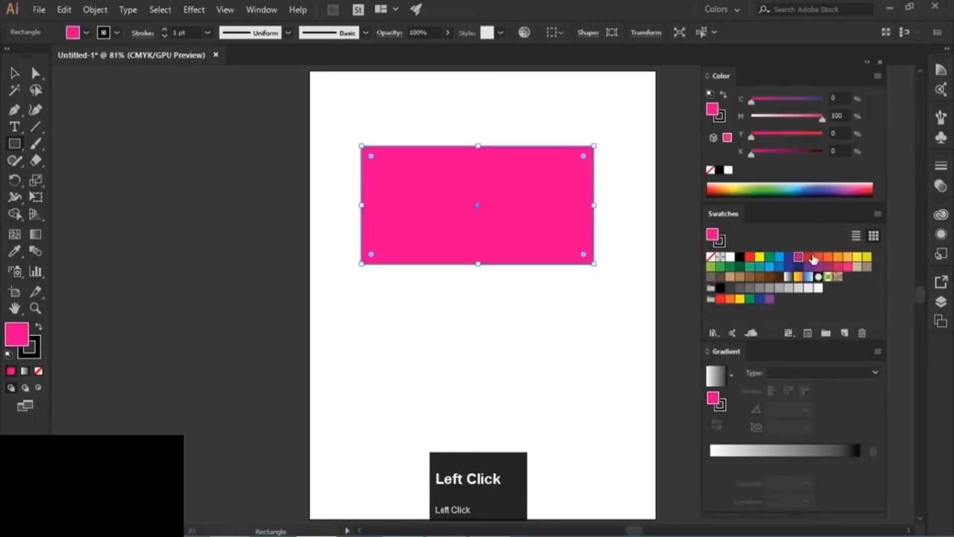
left_click(809, 256)
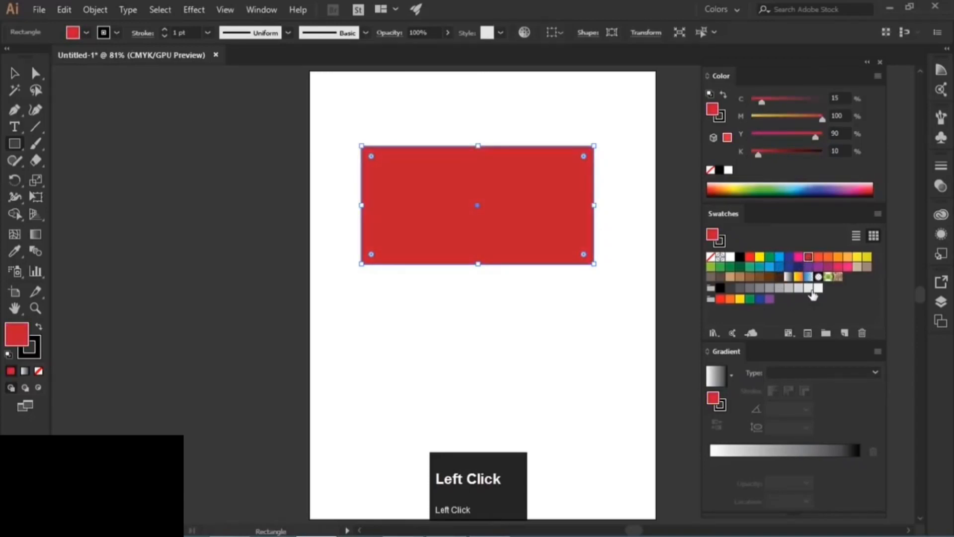
left_click_drag(839, 259, 500, 204)
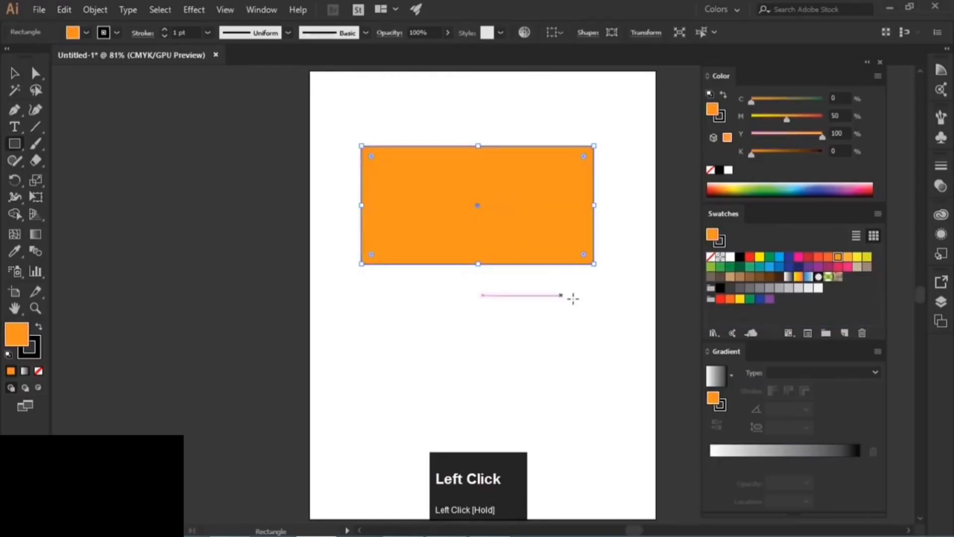
left_click_drag(751, 278, 522, 231)
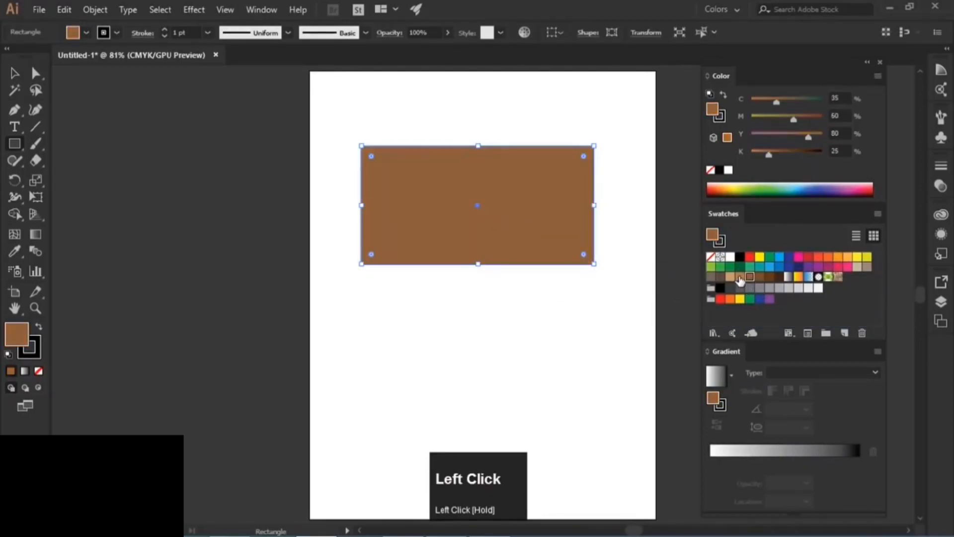
left_click_drag(740, 278, 501, 199)
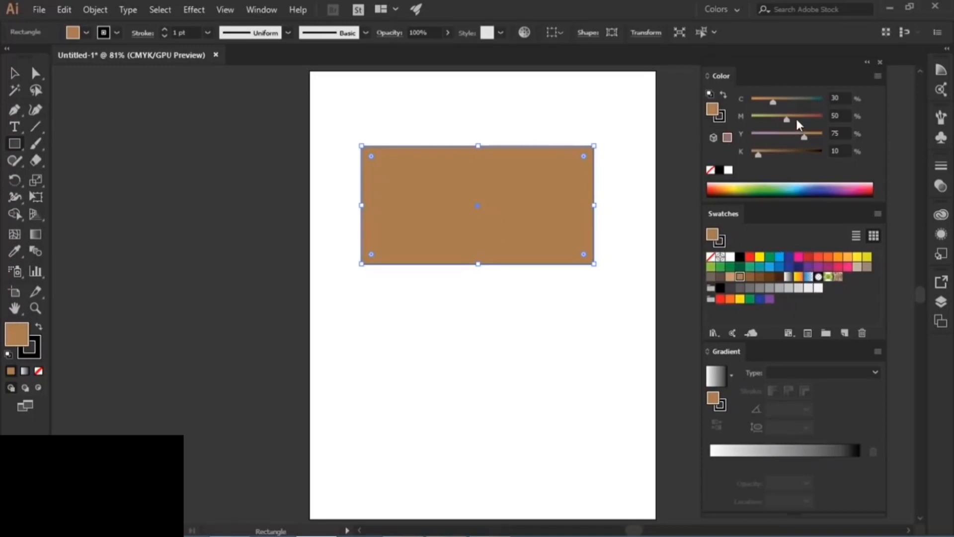
Change the rectangle's fill to green with C 65 and M 19, and add that color to the swatches
left_click(764, 118)
left_click_drag(773, 101, 794, 109)
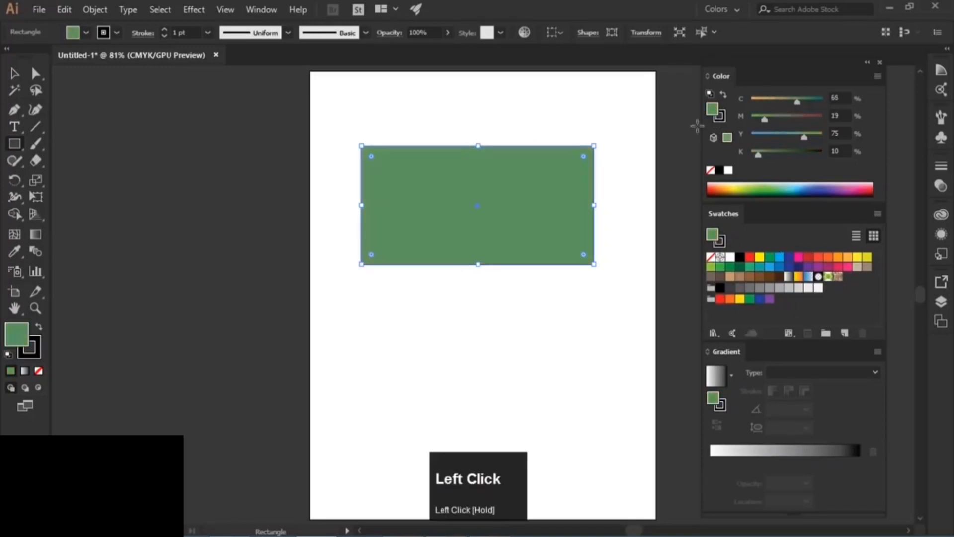
left_click_drag(714, 113, 800, 320)
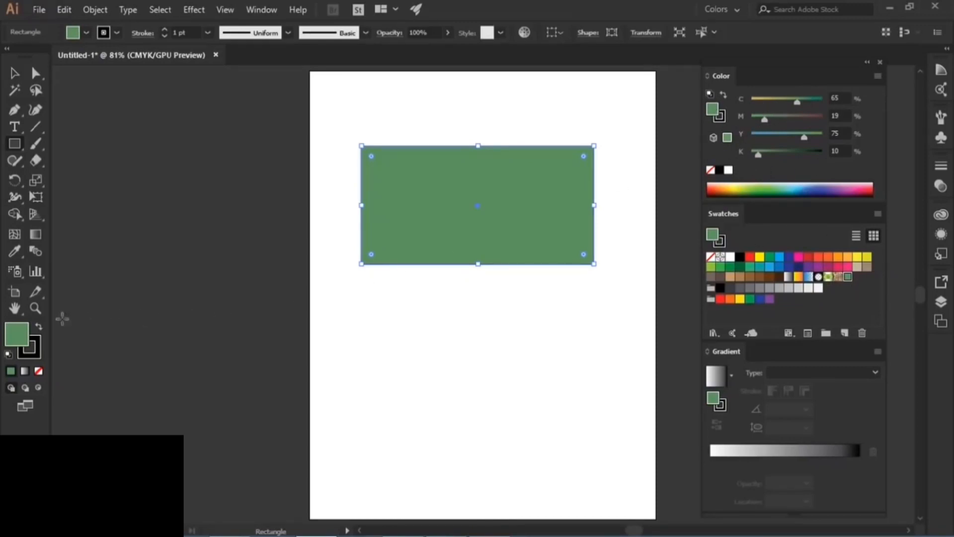
Set the rectangle's fill to blue 2565c1 in the Color Picker
double_click(18, 340)
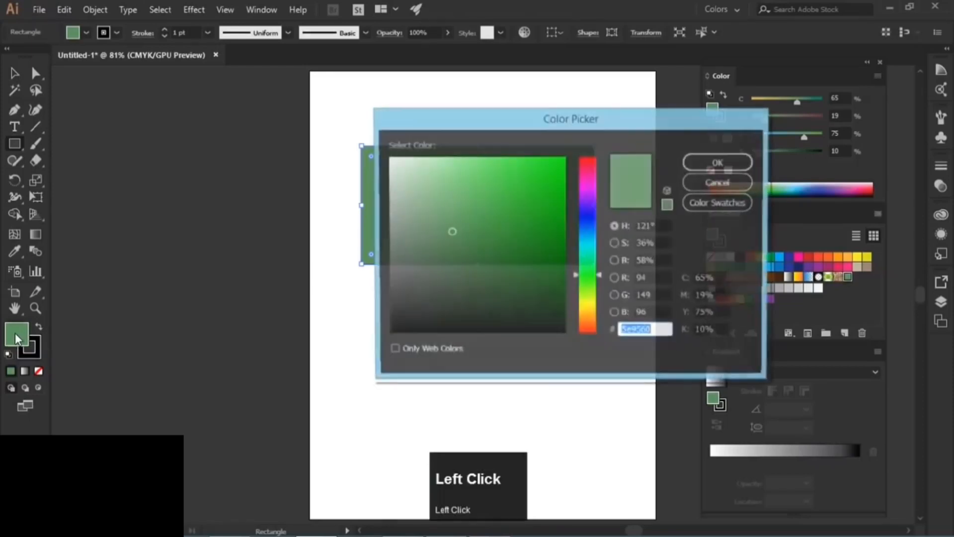
mouse_move(586, 304)
left_mouse_down()
mouse_move(580, 198)
mouse_move(588, 200)
left_mouse_up()
left_click(512, 178)
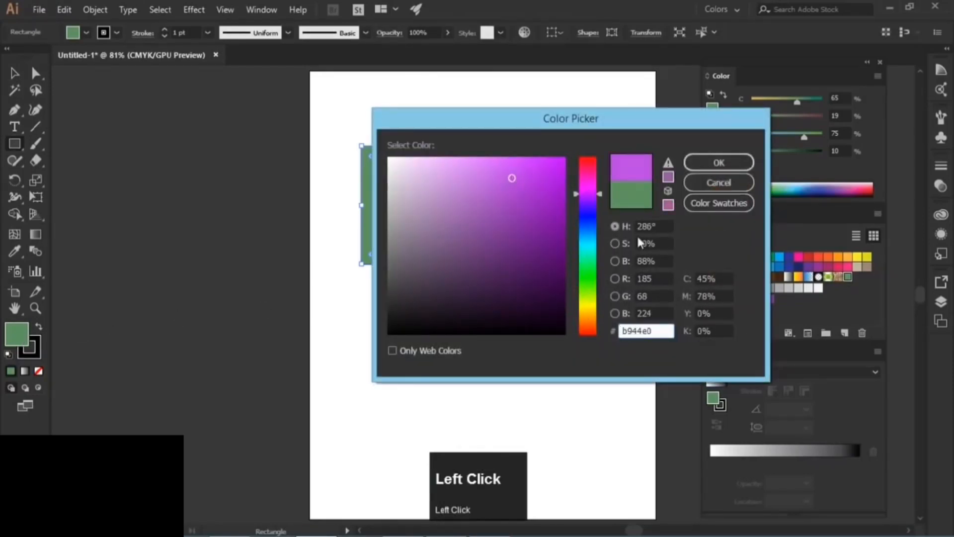
left_click_drag(589, 276, 589, 228)
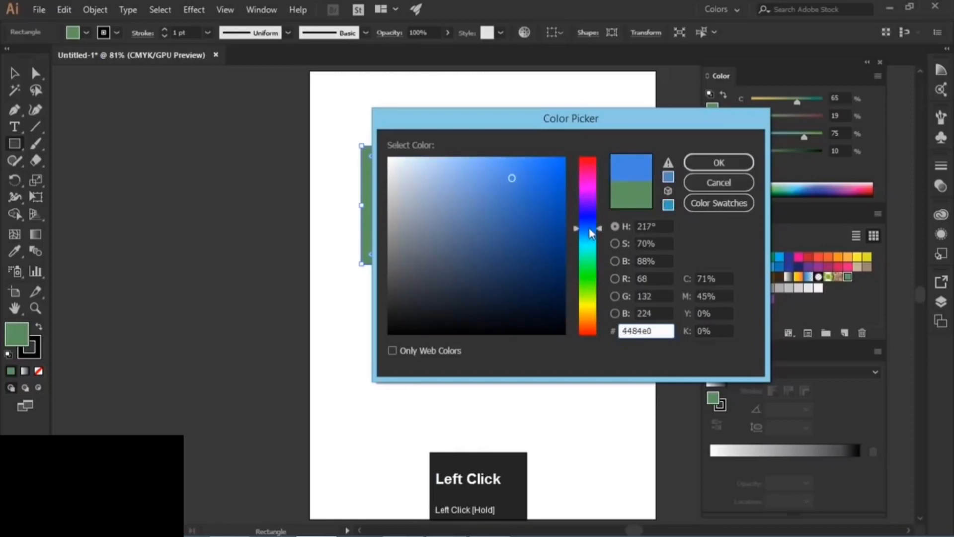
left_click(531, 200)
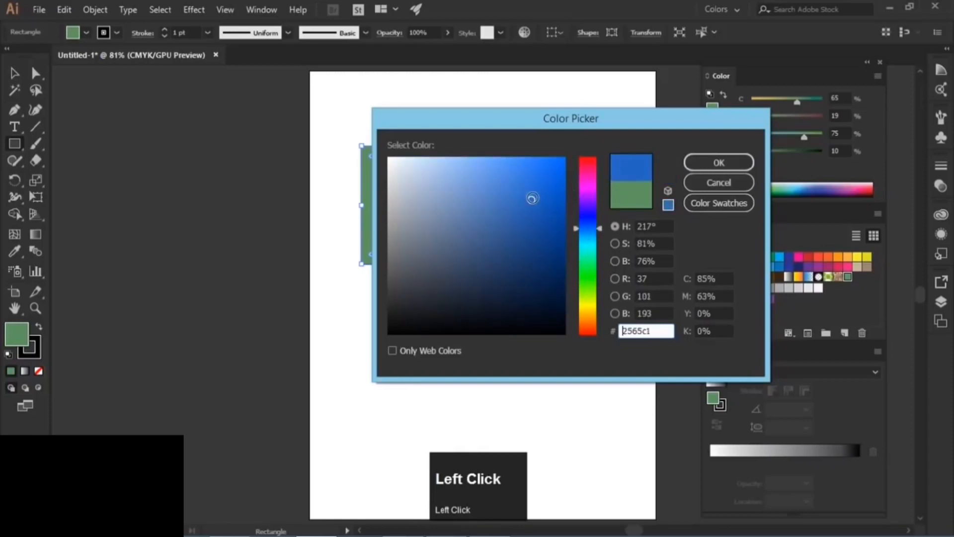
left_click(697, 163)
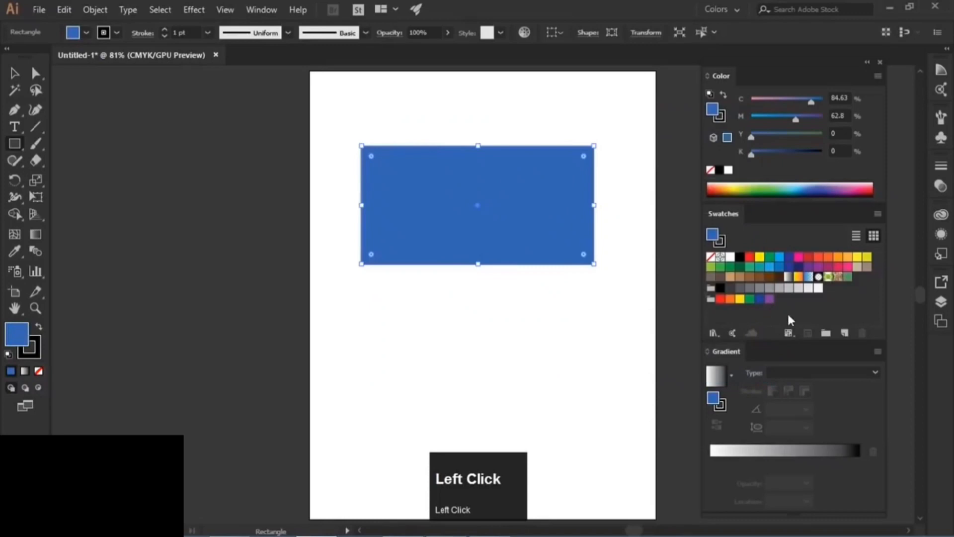
Try adding the rectangle's blue fill to the swatches, both directly and as a CMYK process color swatch, and undo the additions
left_click_drag(735, 303, 790, 308)
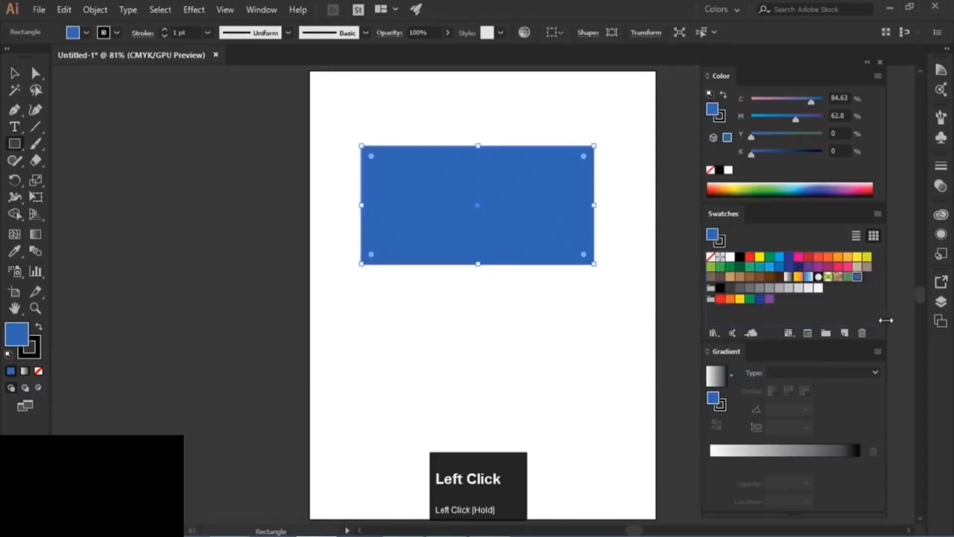
key("ctrl+z")
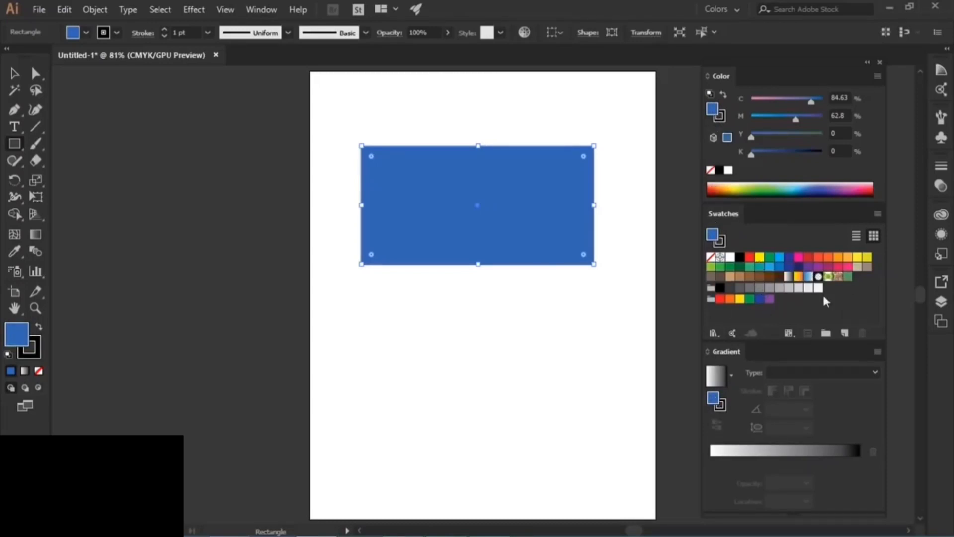
left_click(843, 333)
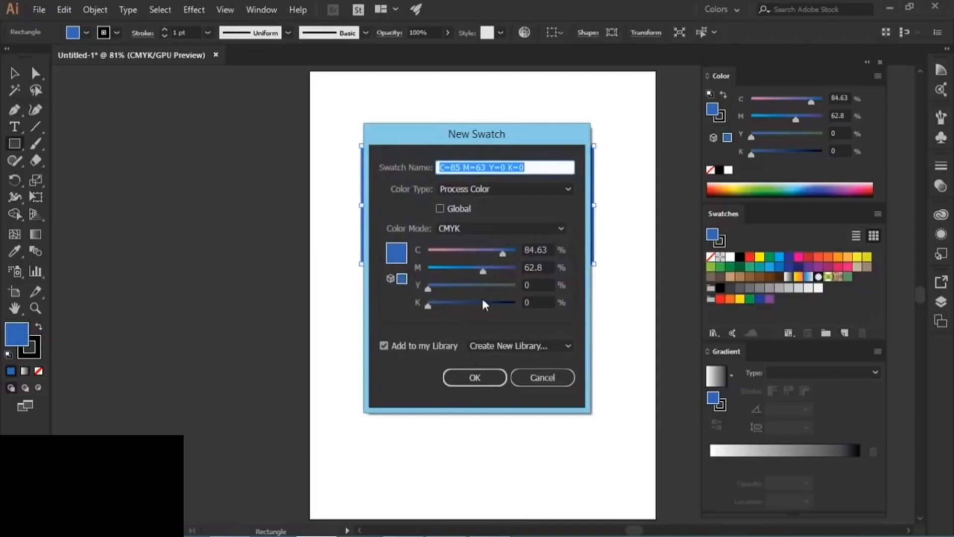
left_click(467, 375)
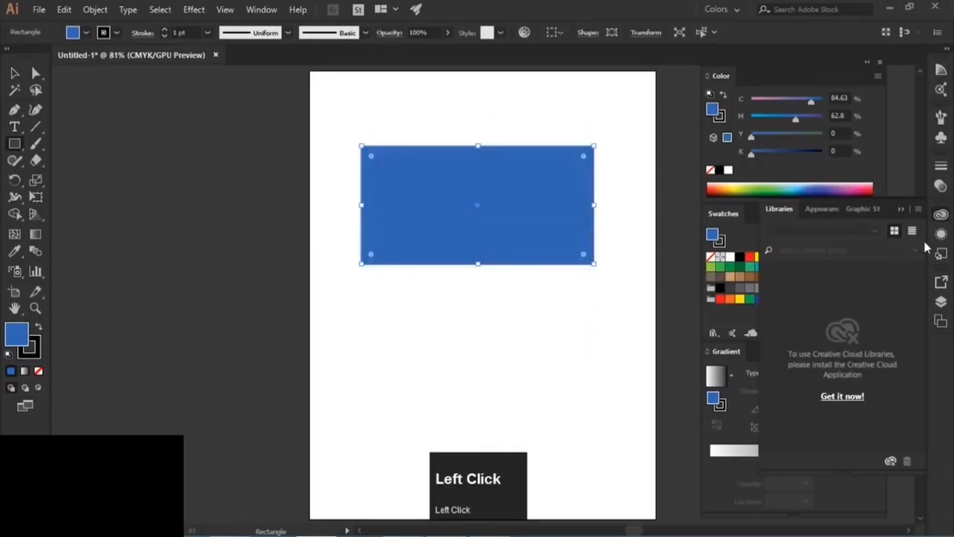
left_click(915, 210)
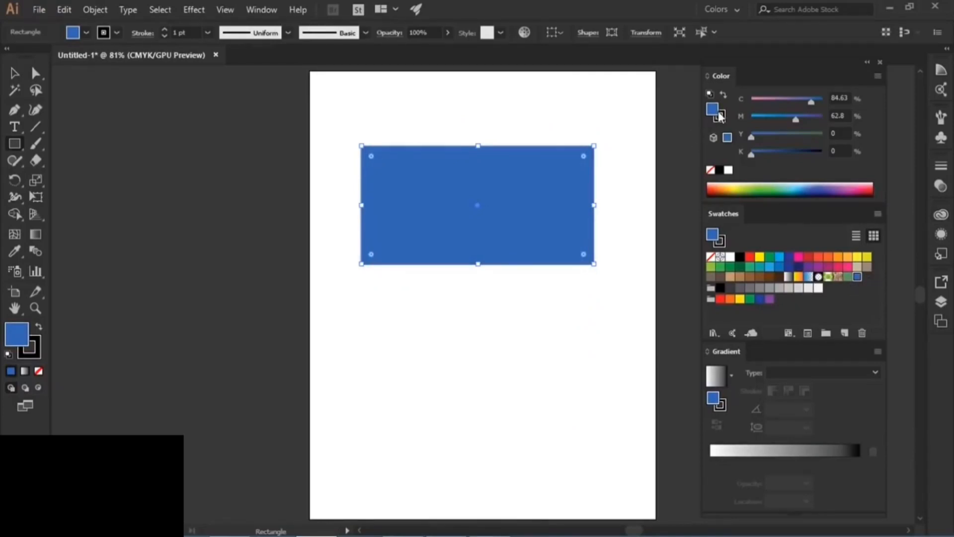
left_click_drag(714, 111, 873, 301)
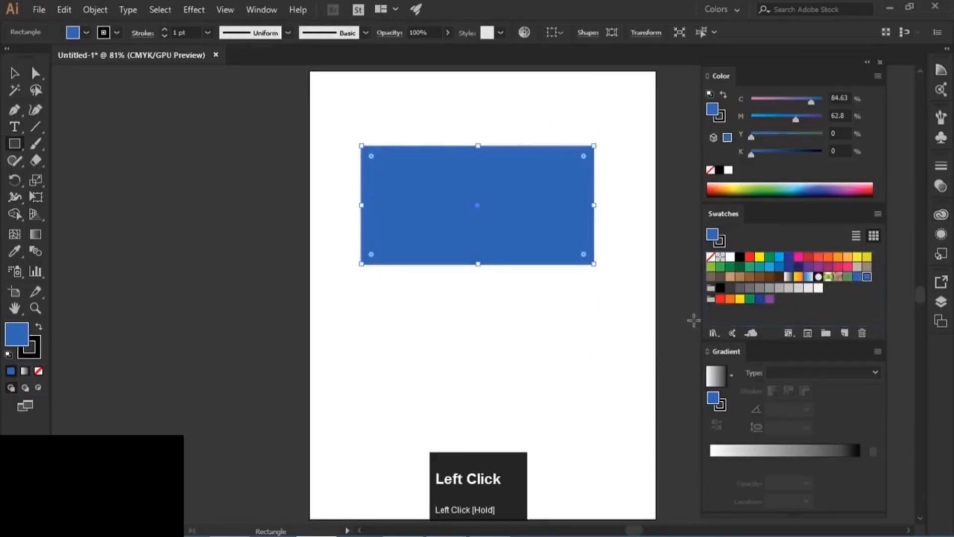
key("ctrl+z")
key("ctrl+z")
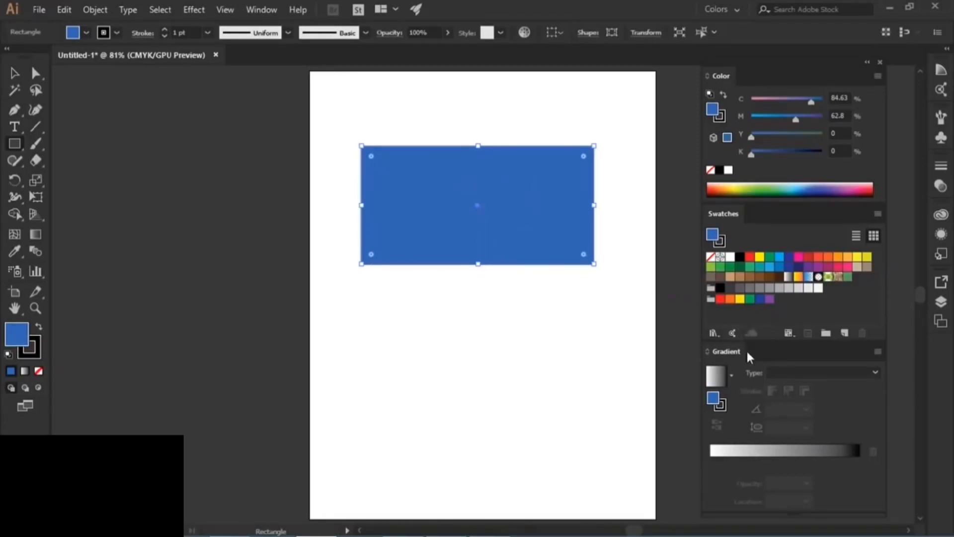
Try the white-to-black, yellow-orange, Fading Sky and black-and-white radial gradient swatches on the rectangle, ending with white-to-black
left_click(790, 277)
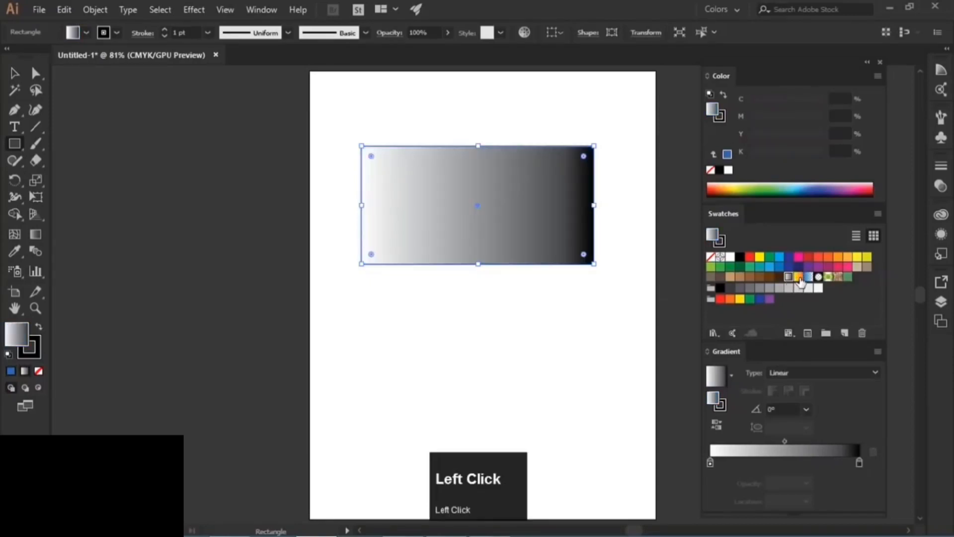
left_click(798, 277)
left_click(809, 277)
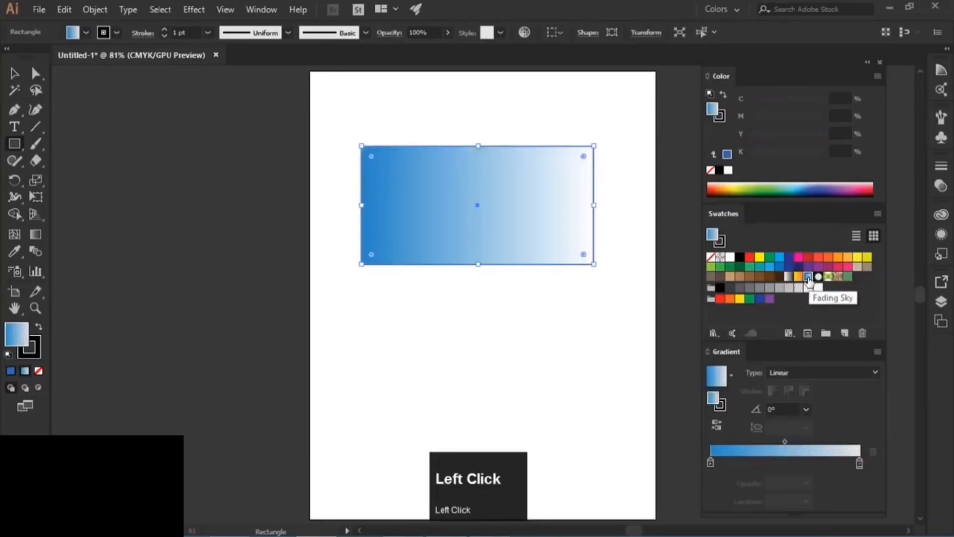
left_click(818, 278)
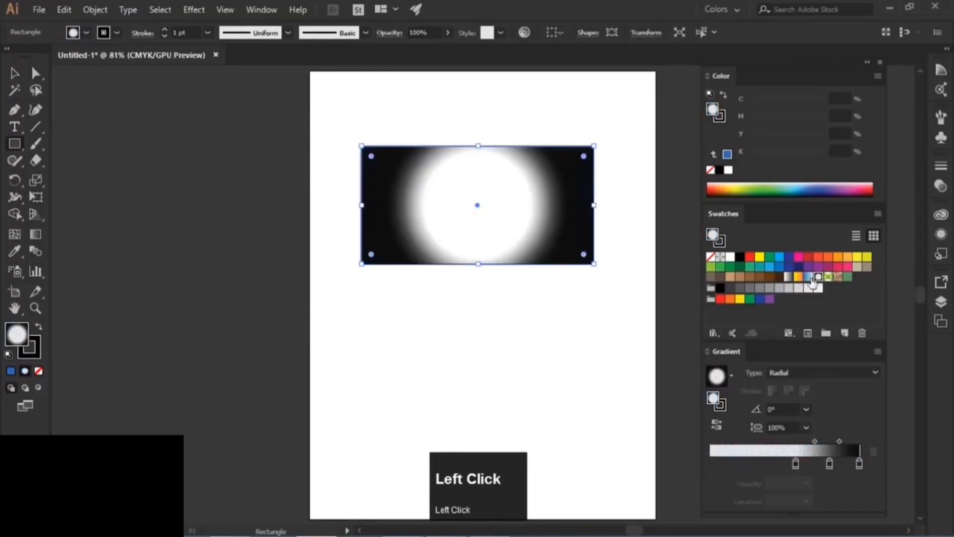
left_click(789, 277)
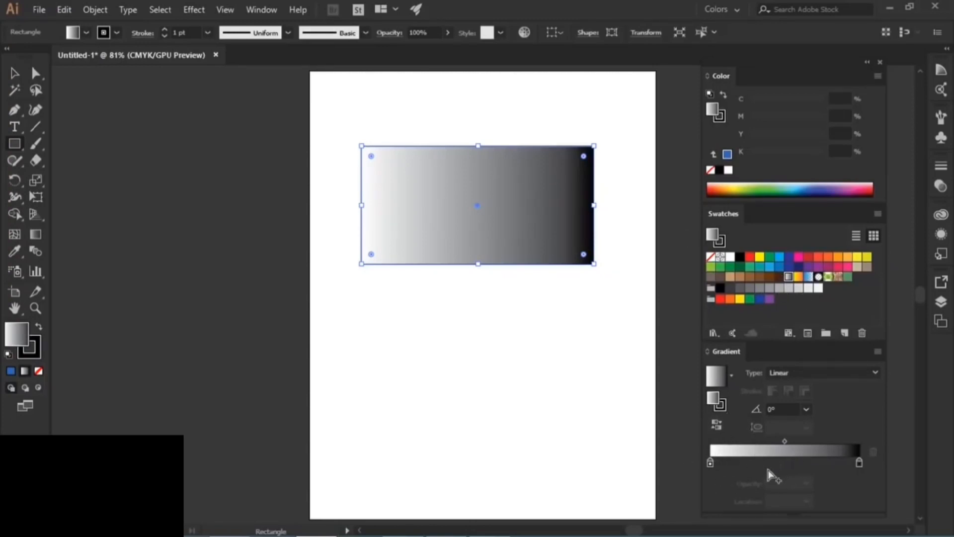
Select the gradient's white stop and undo the gradient fills back to the solid blue
left_click(711, 463)
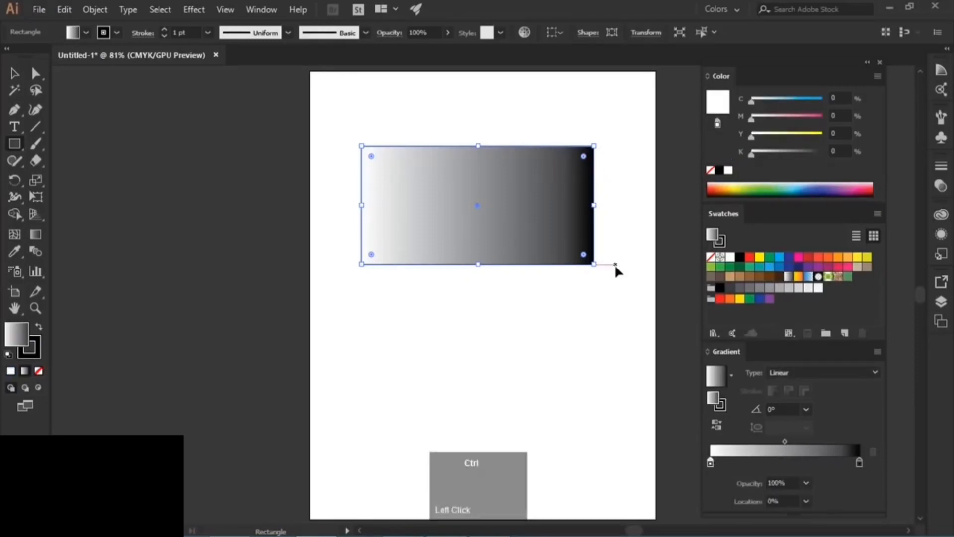
key("ctrl+z")
key("ctrl+z")
key("ctrl+z")
key("ctrl+z")
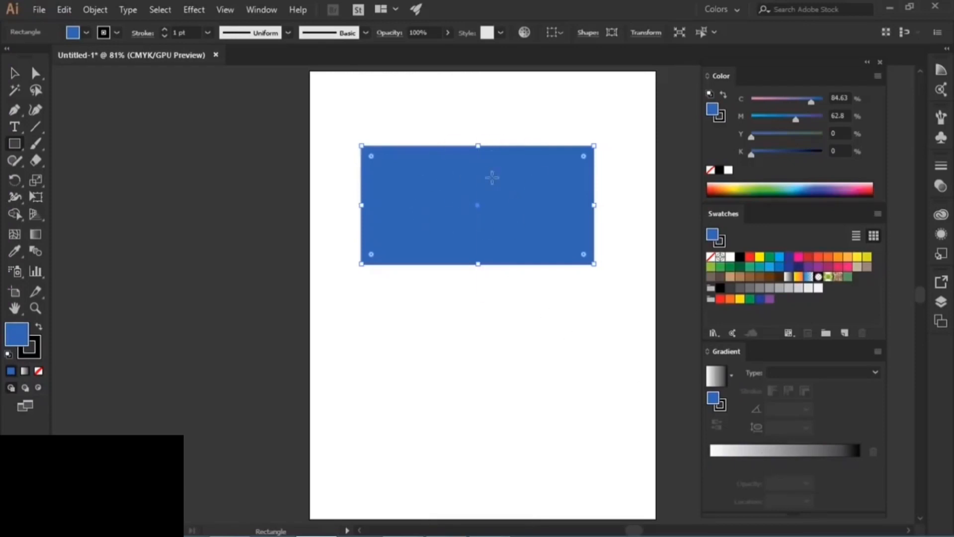
Fill the rectangle with the linear white-to-black gradient
key("g")
left_click_drag(483, 295, 490, 145)
left_click(782, 467)
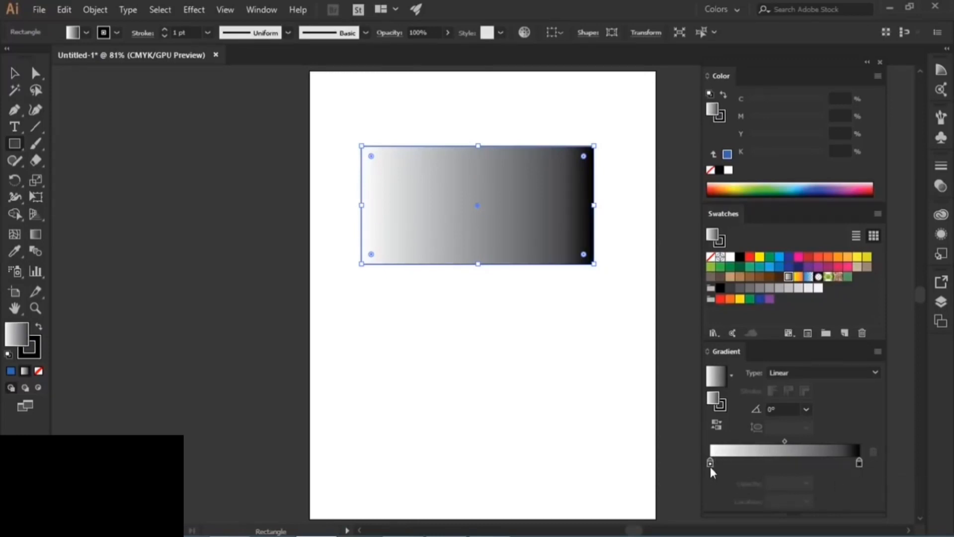
Try moving the gradient's white stop to 53.21% and its black stop inward
left_click_drag(711, 466, 791, 460)
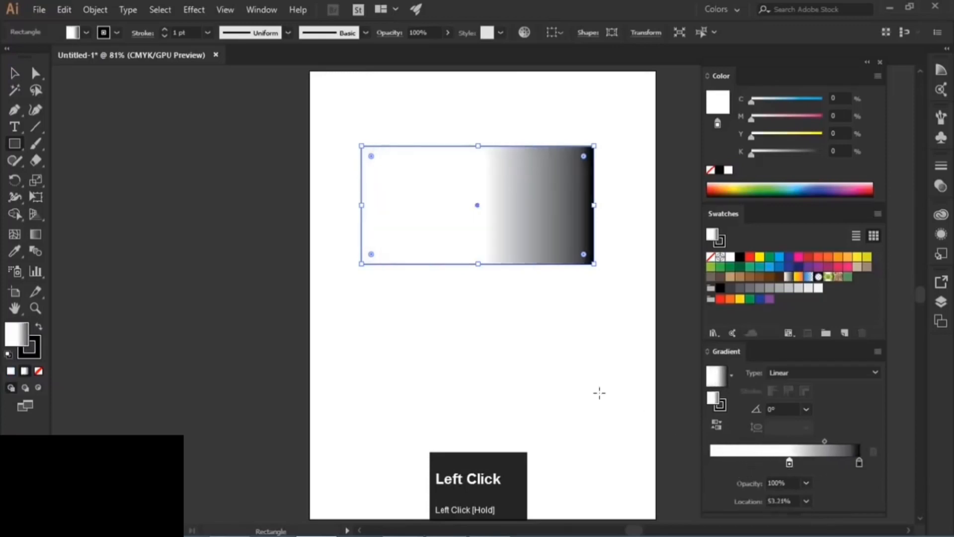
left_click(858, 464)
left_click_drag(857, 465, 809, 467)
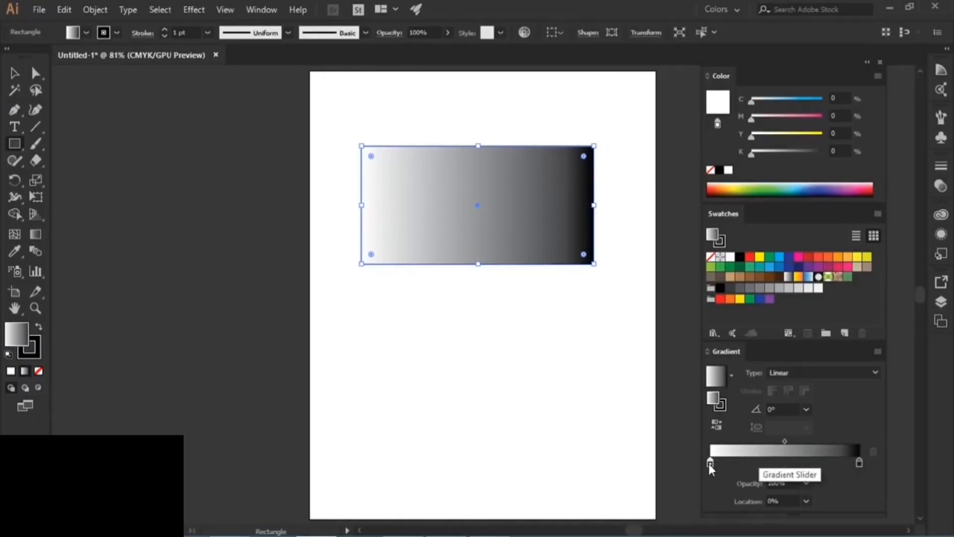
Color the gradient's white stop with the yellow swatch (C 5, Y 90) and its black stop with the orange-red swatch (M 80, Y 95)
mouse_move(709, 464)
left_mouse_down()
mouse_move(727, 466)
mouse_move(700, 462)
left_mouse_up()
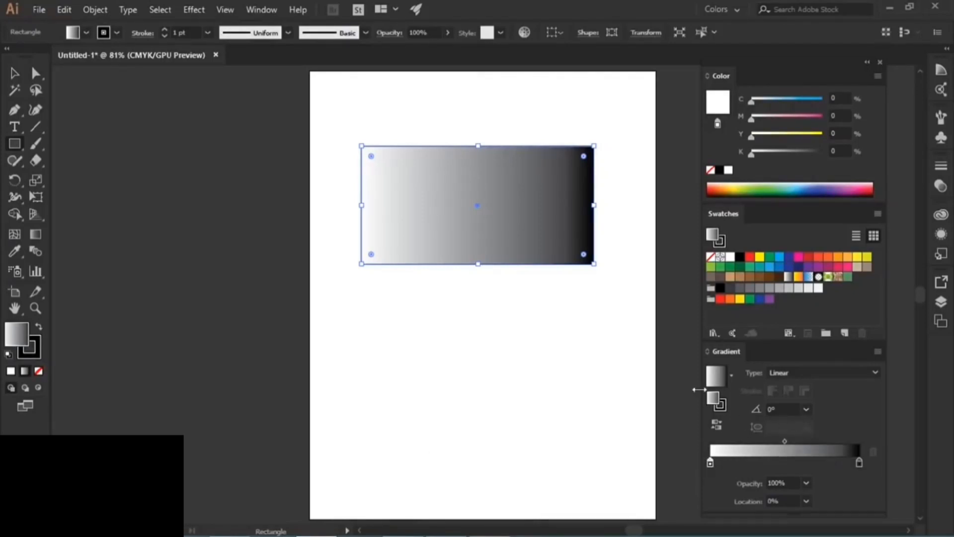
left_click(710, 463)
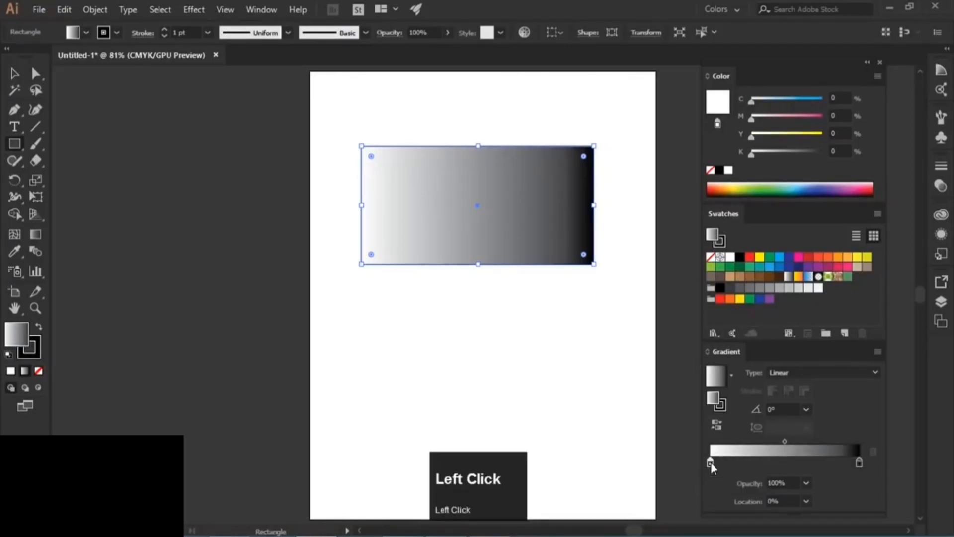
left_click_drag(711, 463, 713, 466)
left_click_drag(857, 257, 711, 464)
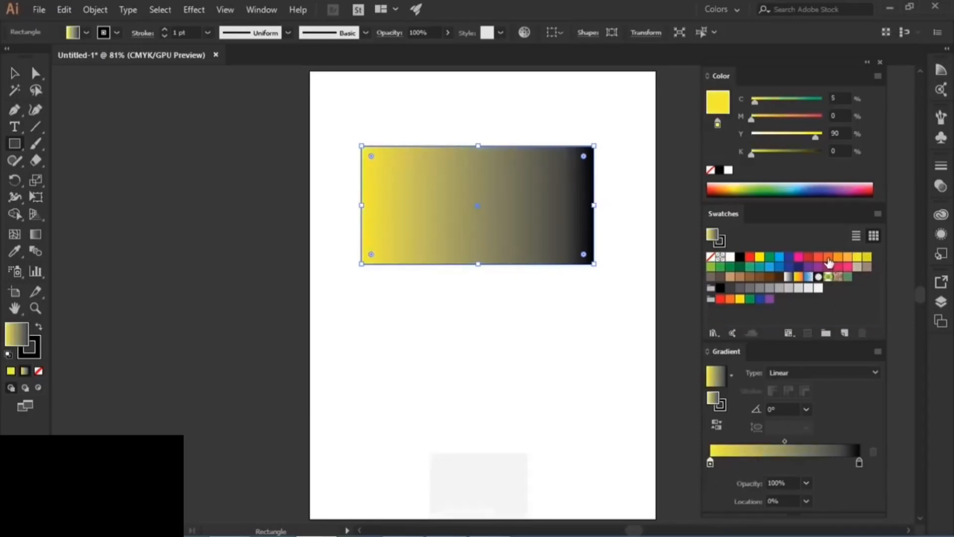
left_click_drag(828, 256, 860, 464)
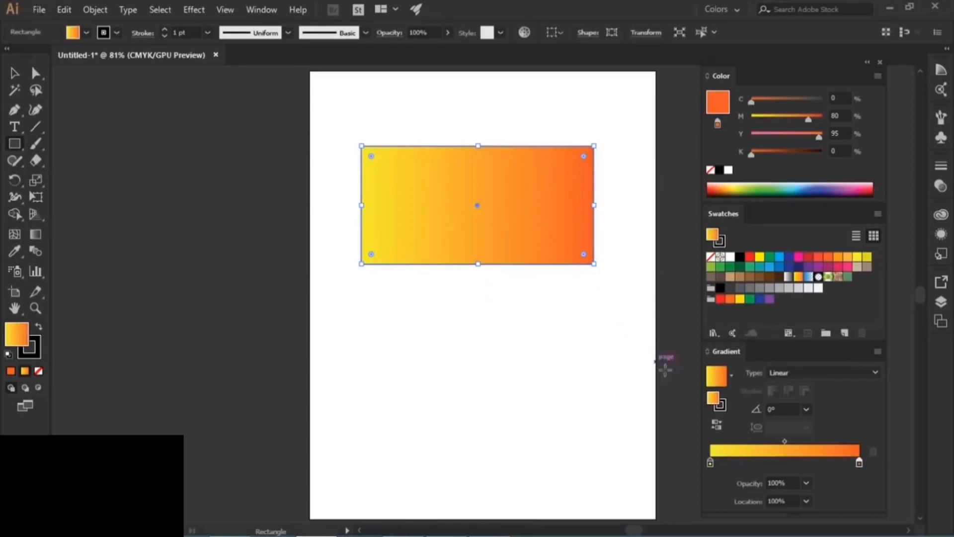
Undo both stop color changes and view the white stop's color options
key("ctrl+z")
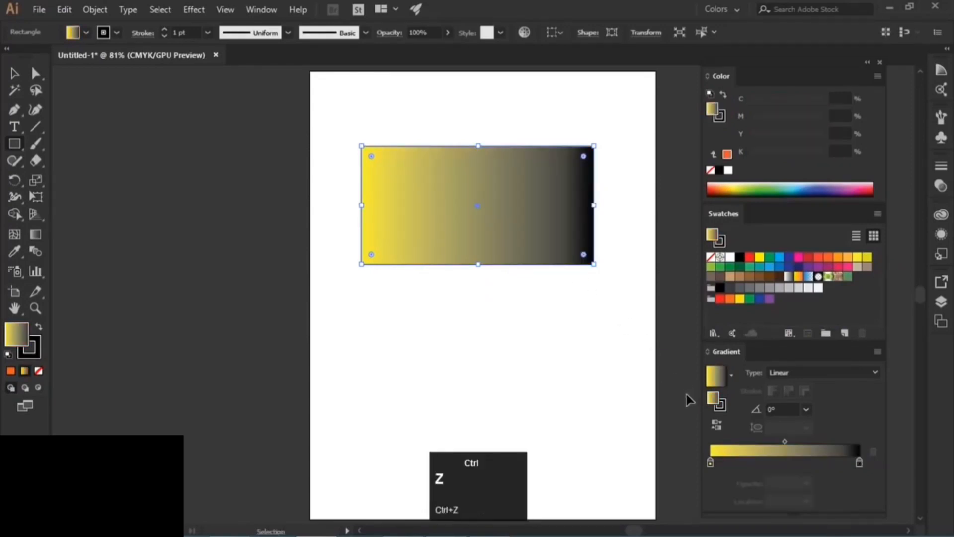
key("ctrl+z")
double_click(711, 464)
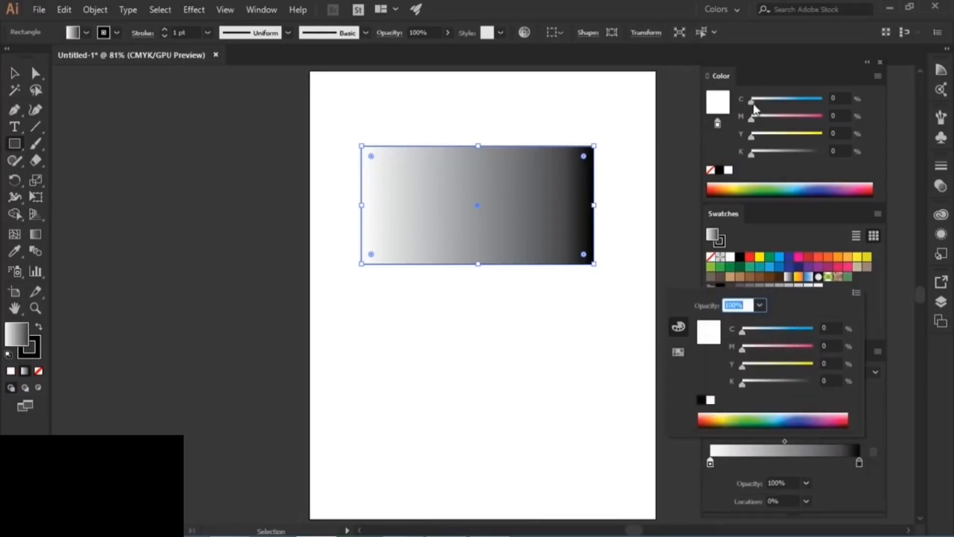
left_click(581, 308)
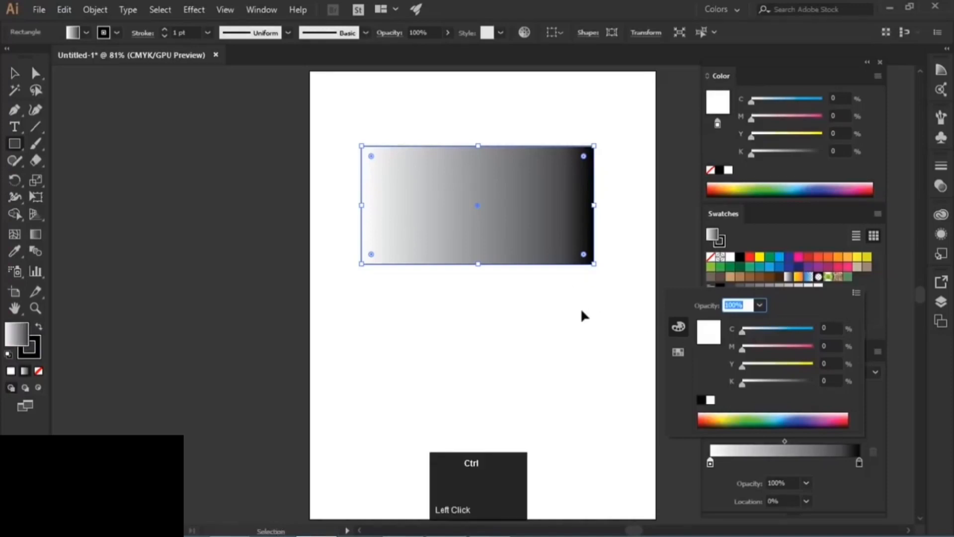
Create a new portrait Letter document of 612 x 792 points in CMYK color
key("ctrl+n")
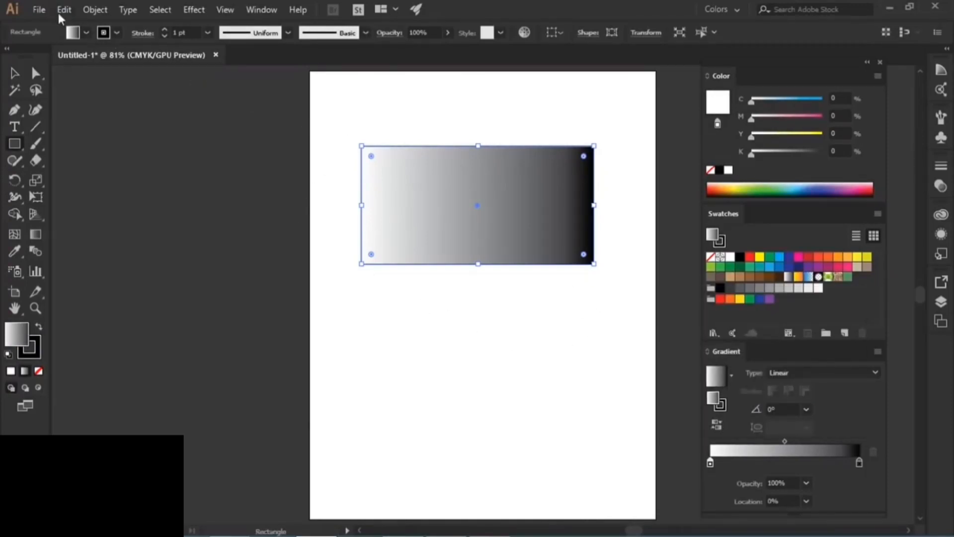
left_click(39, 9)
left_click(47, 26)
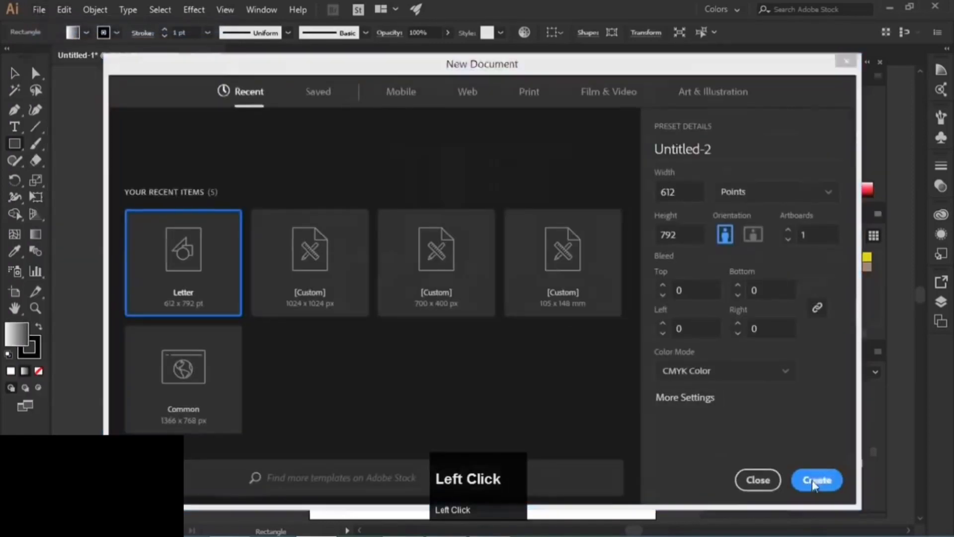
left_click(813, 485)
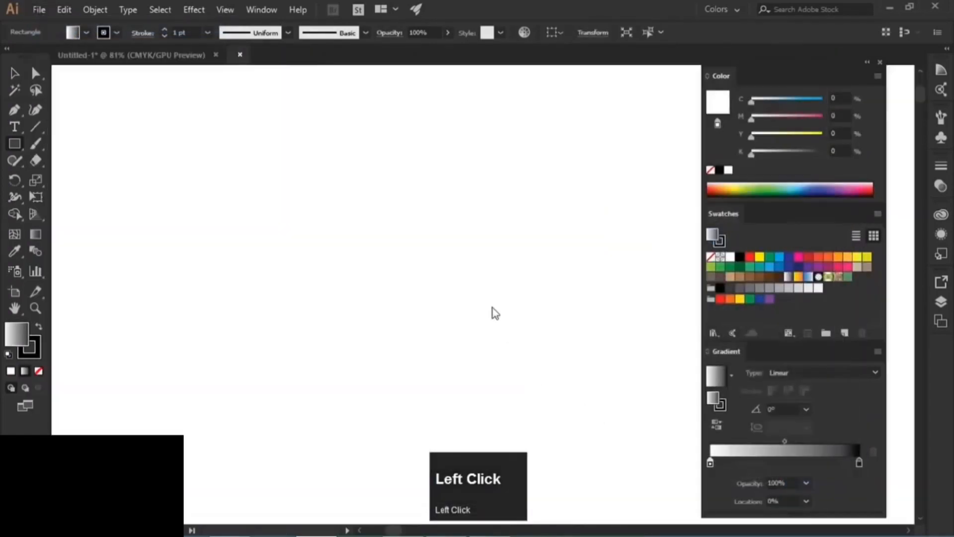
Draw a rectangle in the upper half of the artboard and fill it with the linear white-to-black gradient
left_click_drag(374, 155, 572, 303)
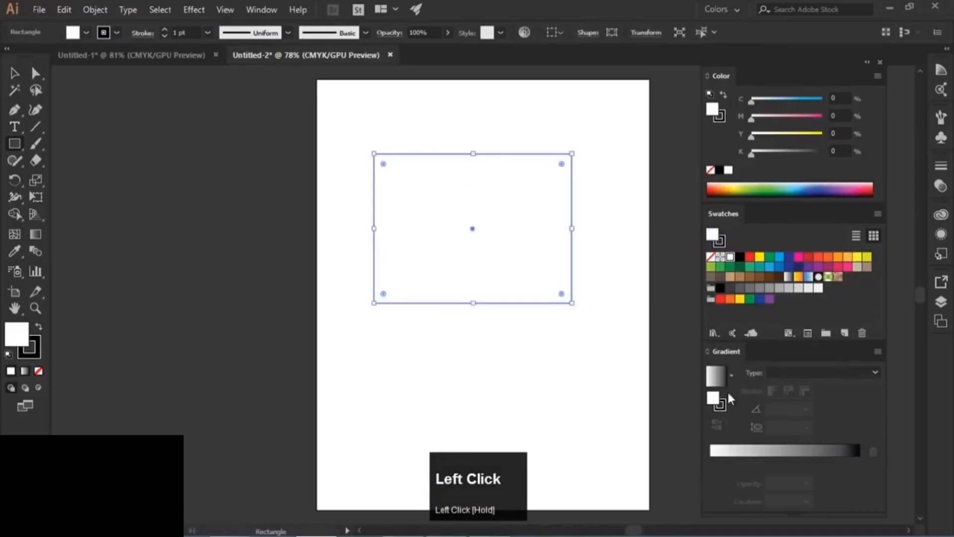
left_click(777, 454)
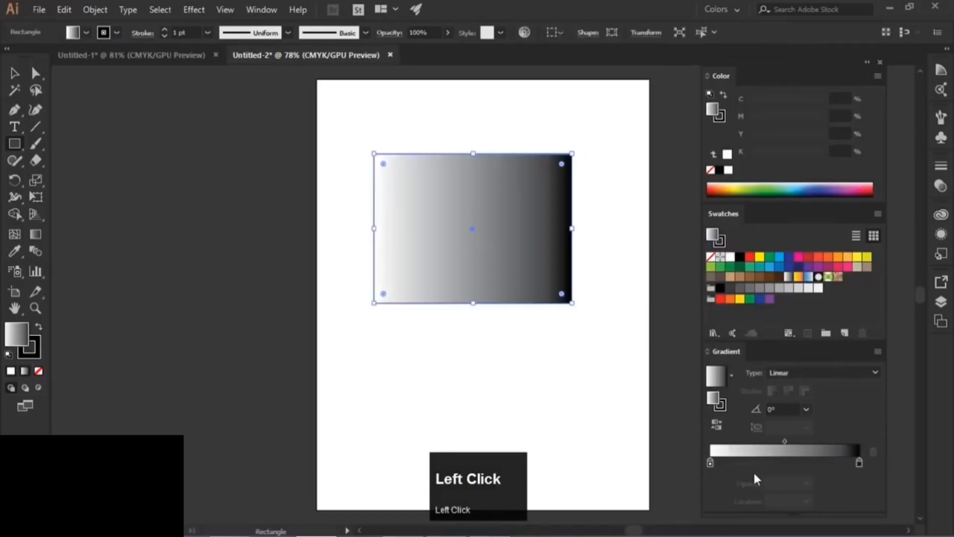
Switch the gradient's white stop to CMYK color and mix it to orange with M 50 and Y 88
left_click(711, 463)
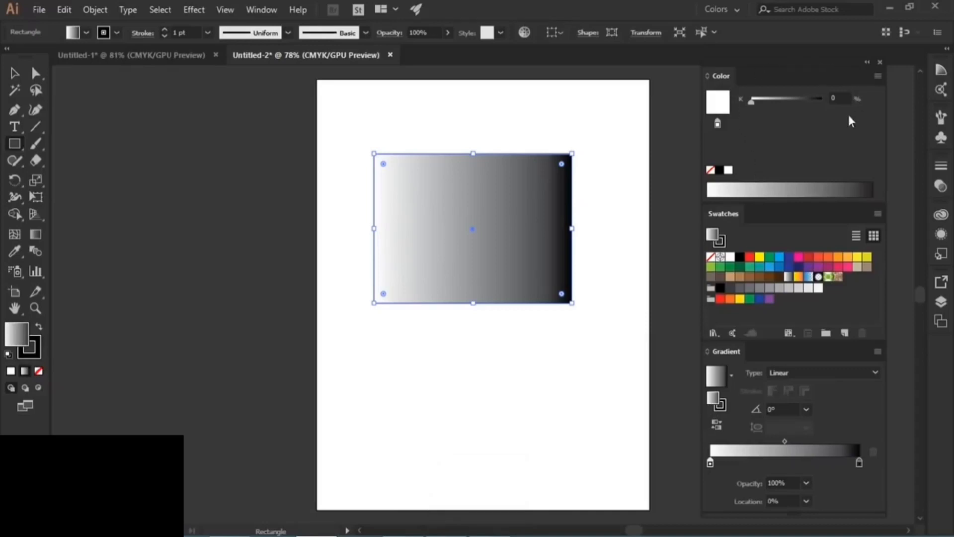
double_click(710, 463)
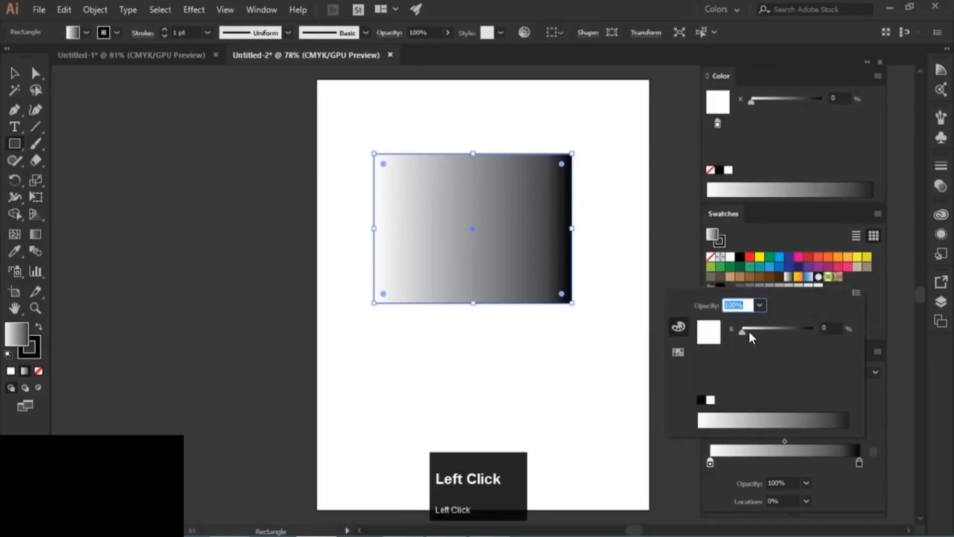
left_click(711, 466)
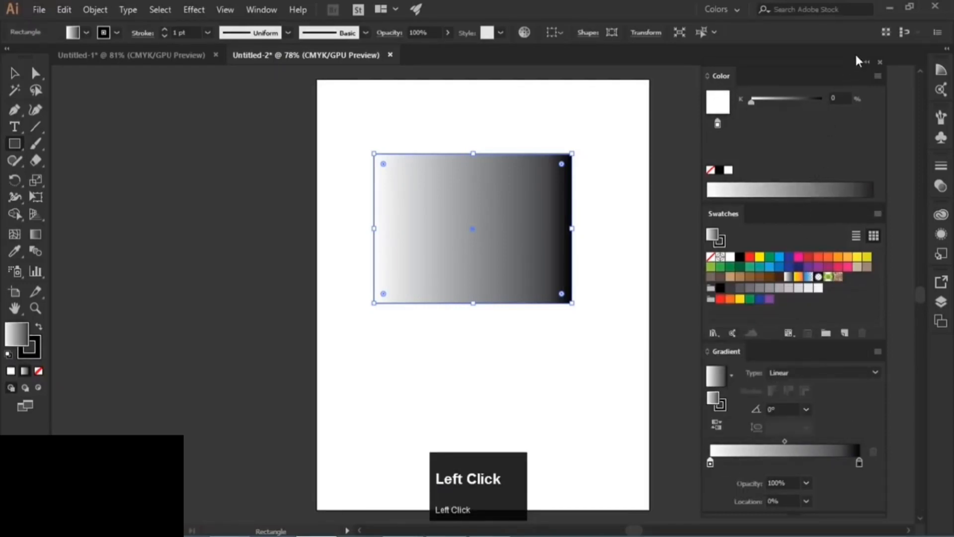
left_click(879, 75)
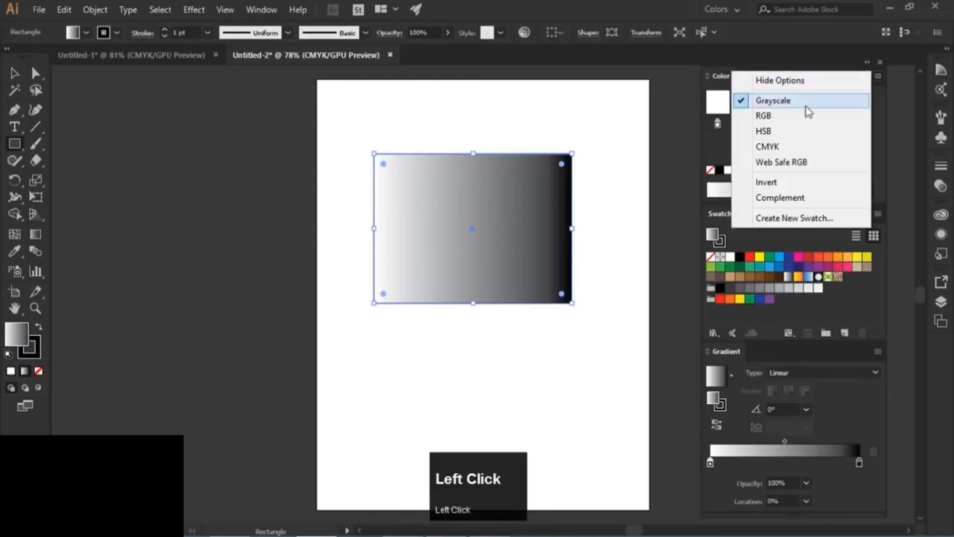
left_click(774, 148)
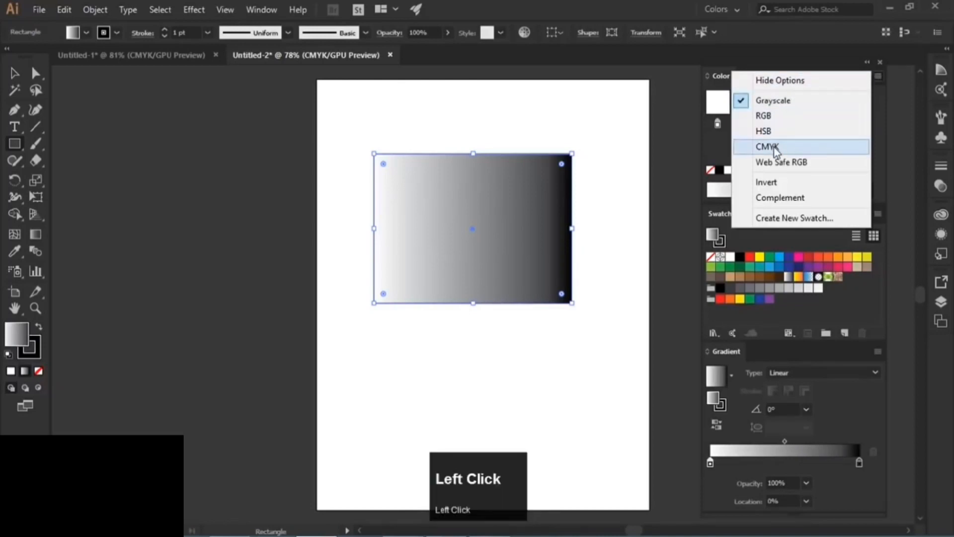
left_click_drag(757, 138, 814, 134)
left_click_drag(758, 119, 785, 133)
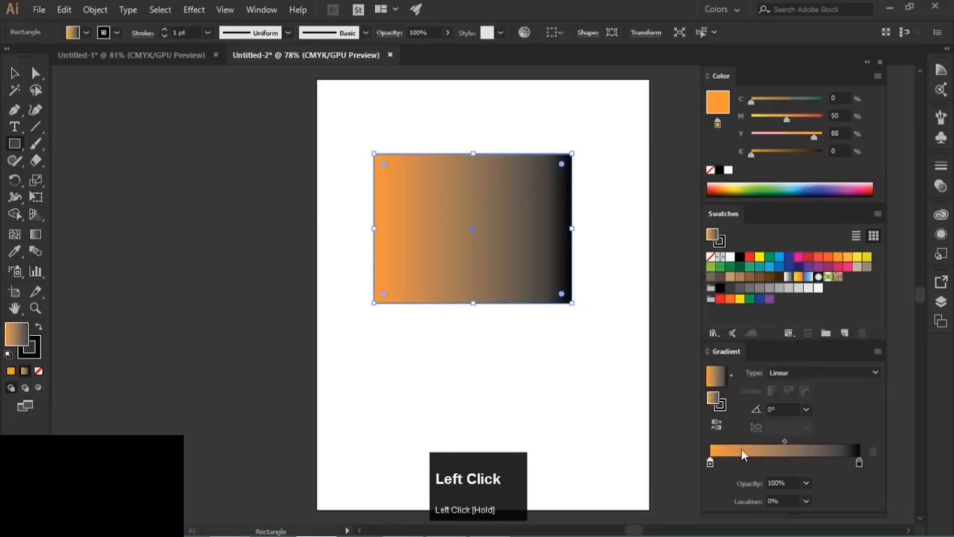
Switch the gradient's black stop to CMYK color and mix it to purple with M 79 and K 59
left_click(859, 462)
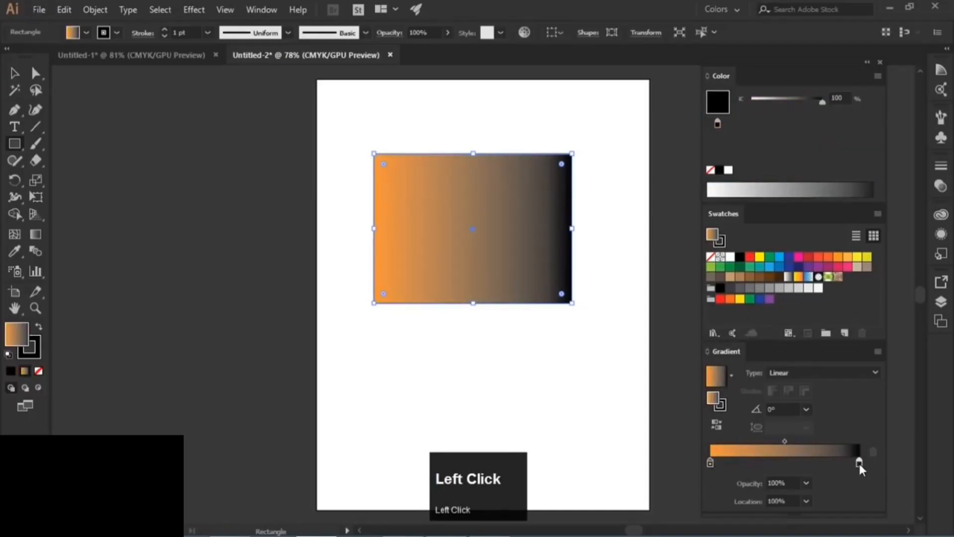
left_click(876, 75)
left_click(792, 148)
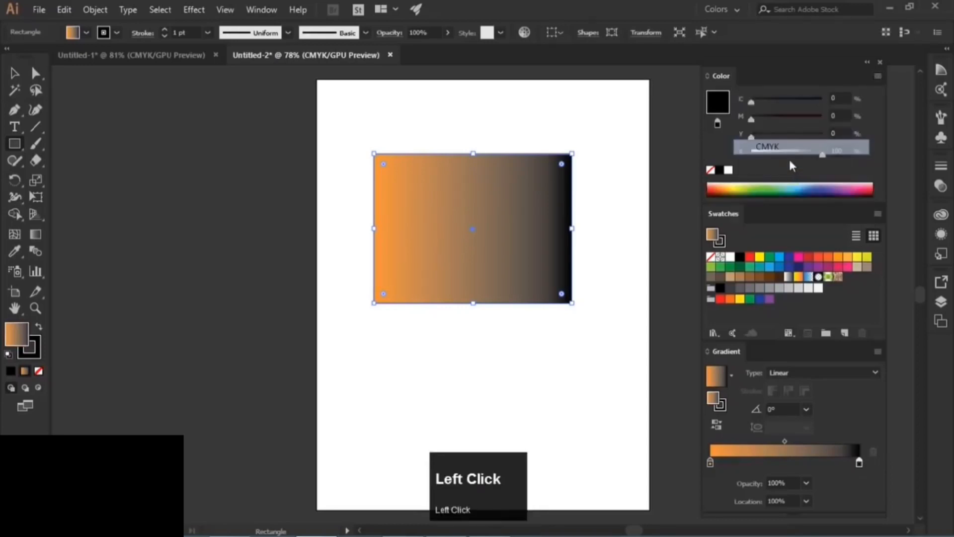
left_click_drag(752, 119, 809, 120)
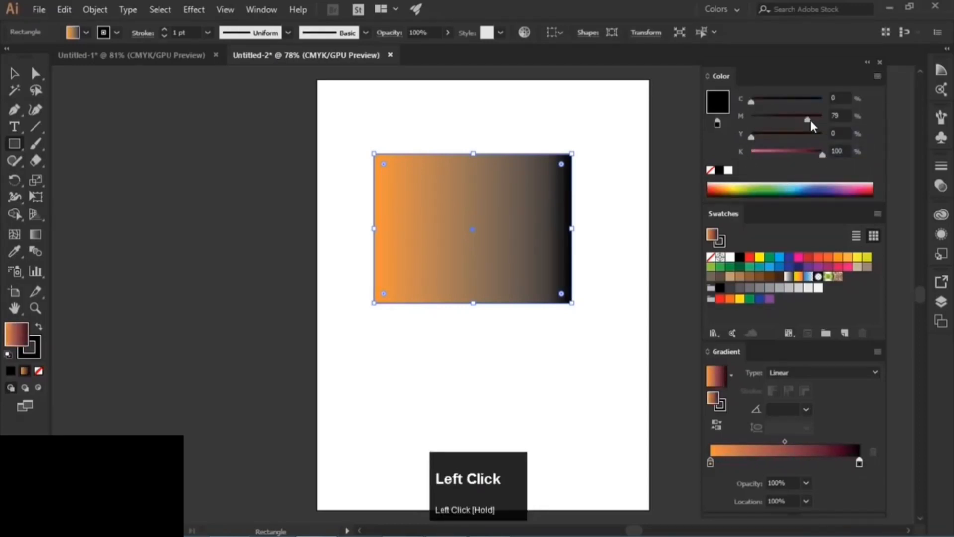
left_click_drag(823, 154, 794, 155)
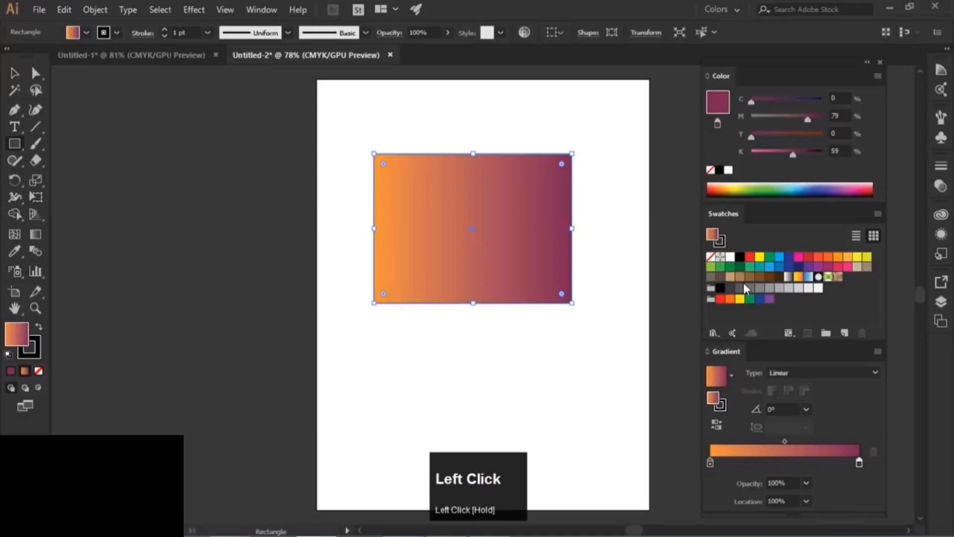
Undo the color changes on both gradient stops back to the white-to-black gradient
key("ctrl+z")
key("ctrl+z")
key("ctrl+z")
key("ctrl+z")
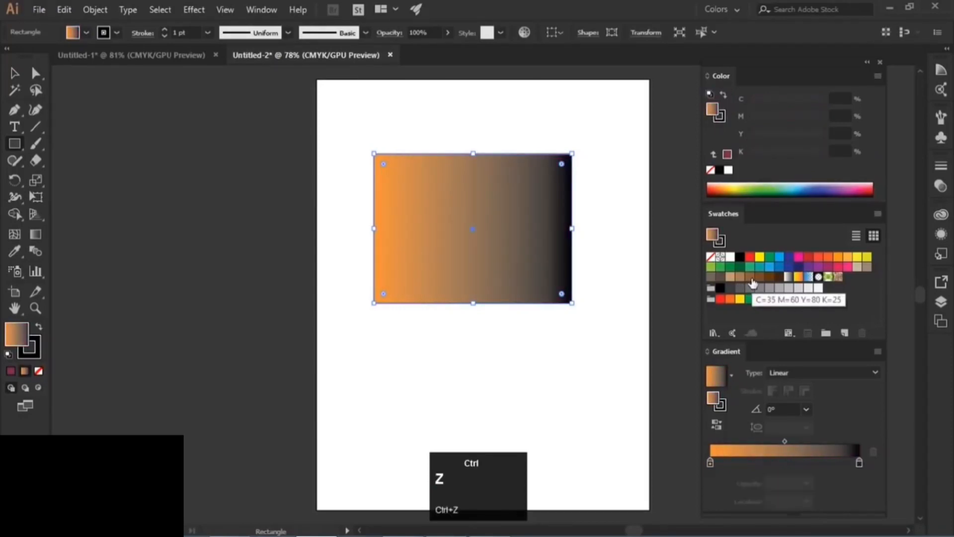
key("ctrl+z")
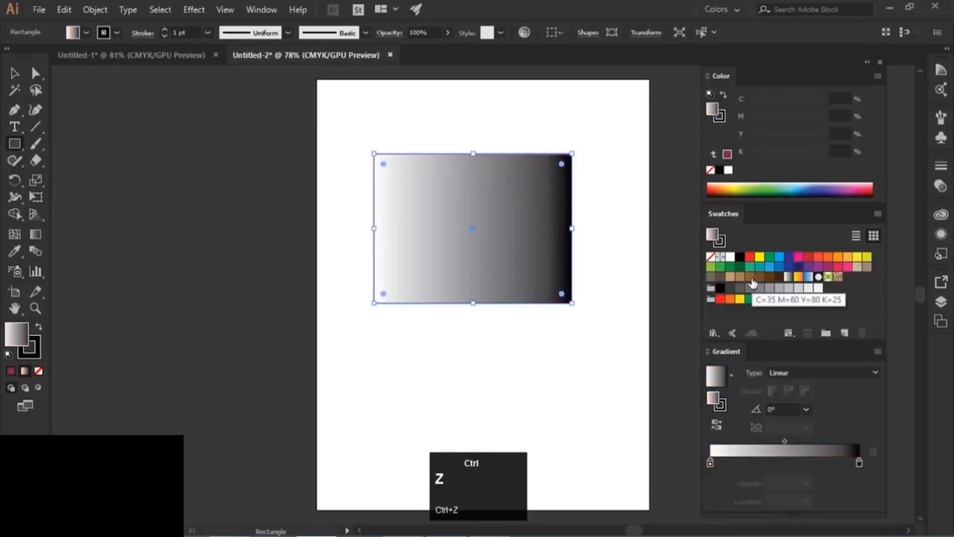
Apply the yellow swatch to the gradient's white stop and set its cyan to 41% for a light green
left_click(759, 258)
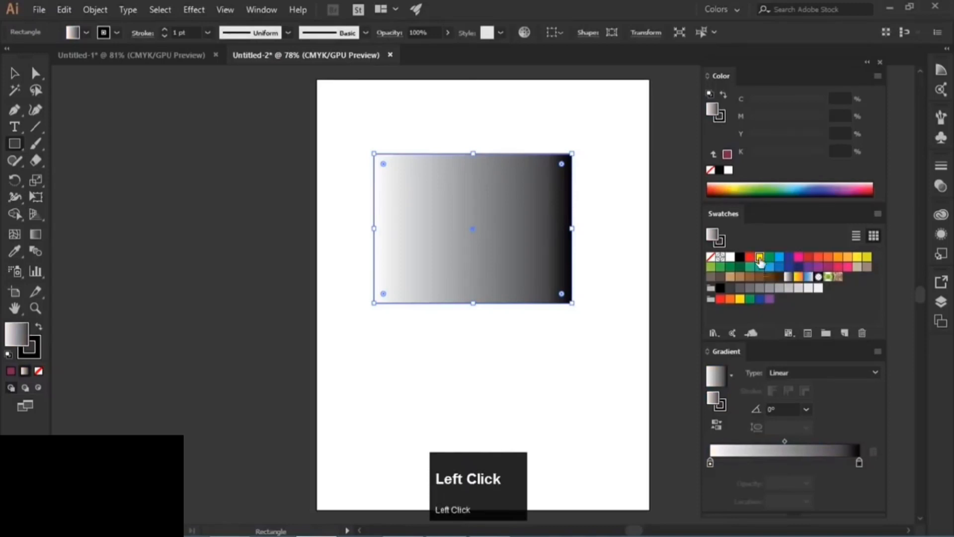
left_click_drag(761, 262, 708, 466)
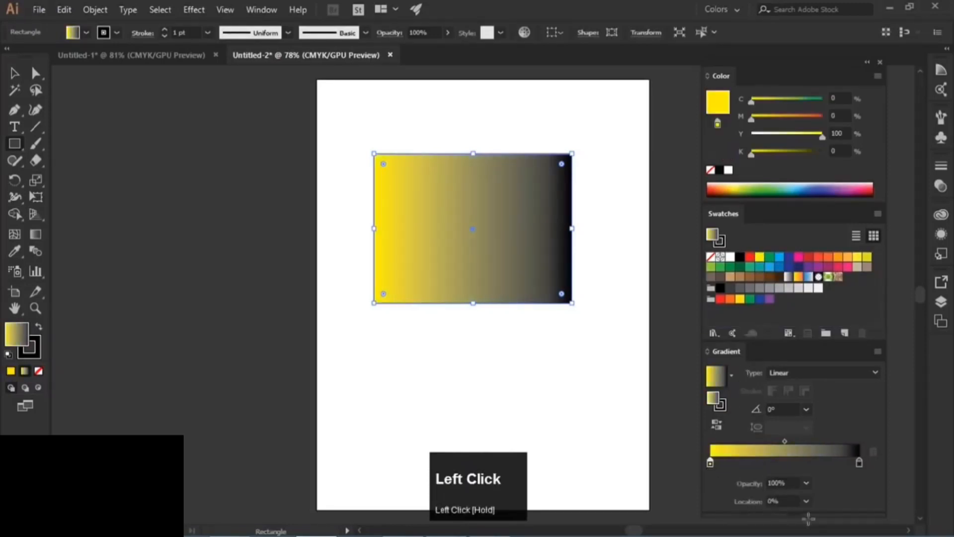
left_click_drag(756, 103, 780, 100)
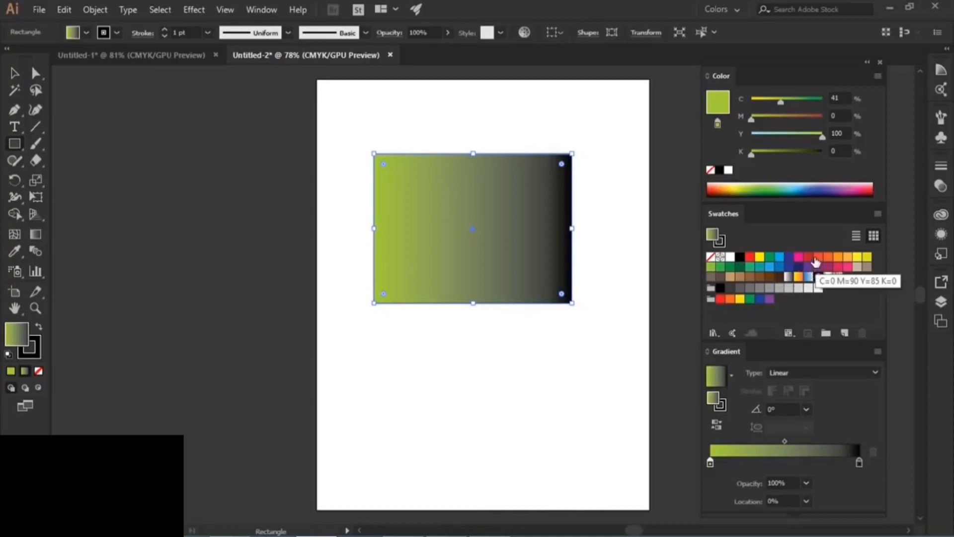
Add red, orange-red, orange and blue swatches as stops between the gradient's ends, and recolor the black end stop with the yellow swatch
left_click_drag(810, 259, 730, 462)
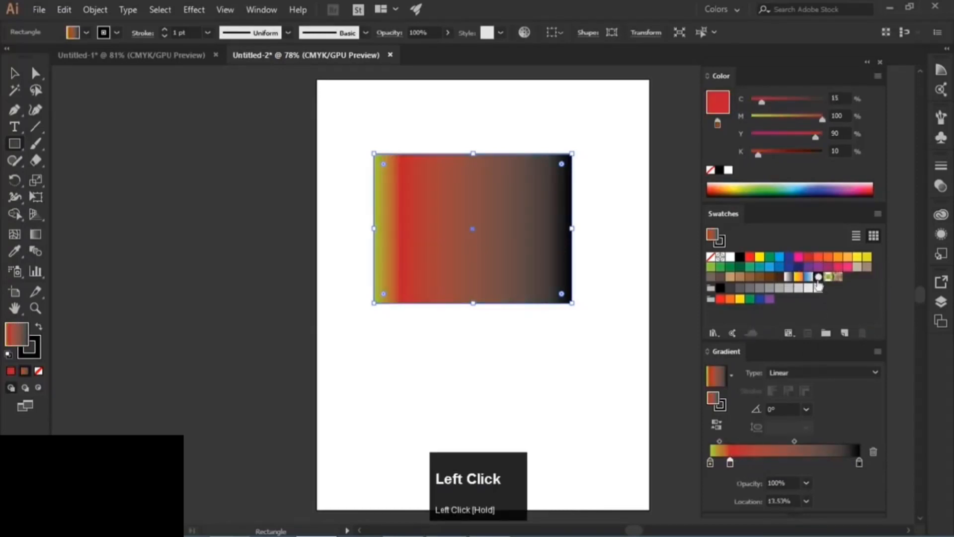
left_click_drag(819, 258, 761, 464)
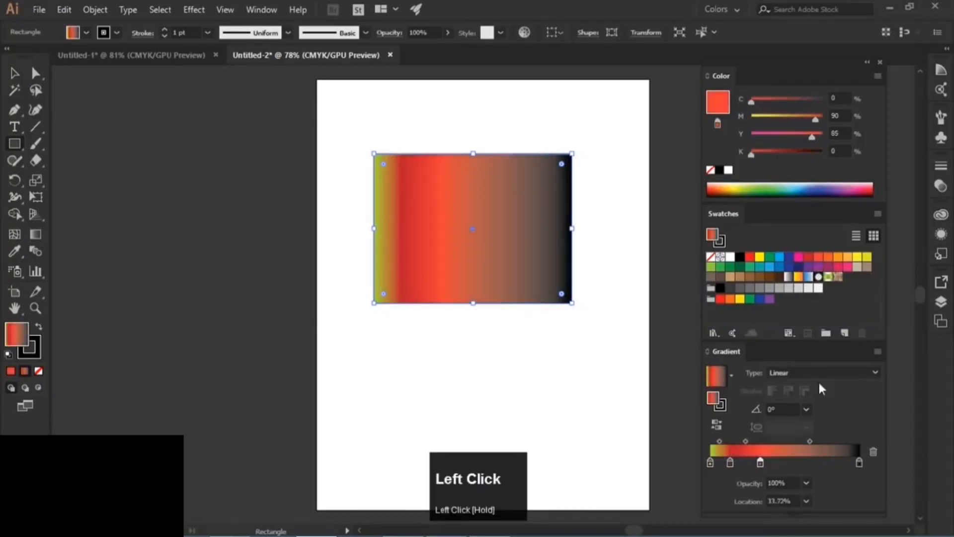
left_click_drag(848, 257, 799, 463)
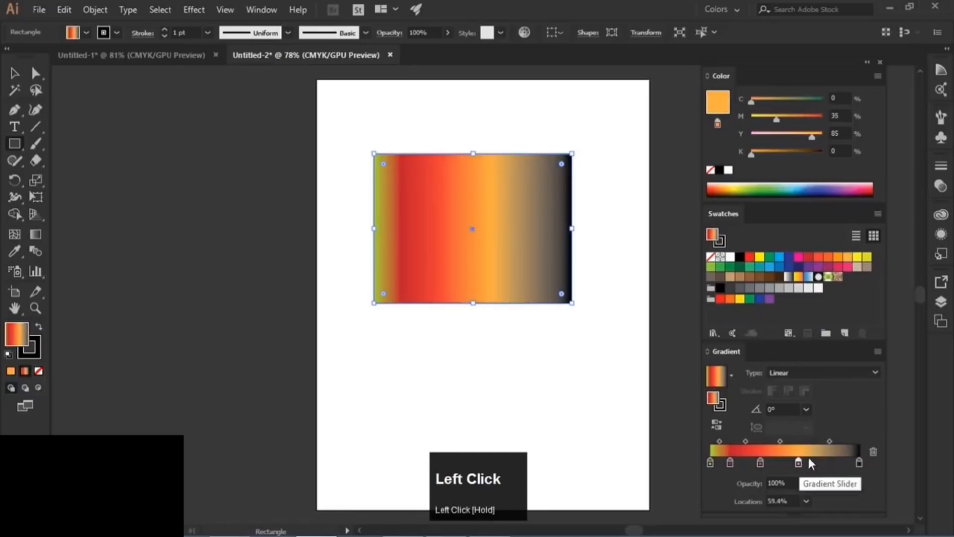
mouse_move(770, 266)
left_mouse_down()
mouse_move(815, 464)
mouse_move(824, 462)
left_mouse_up()
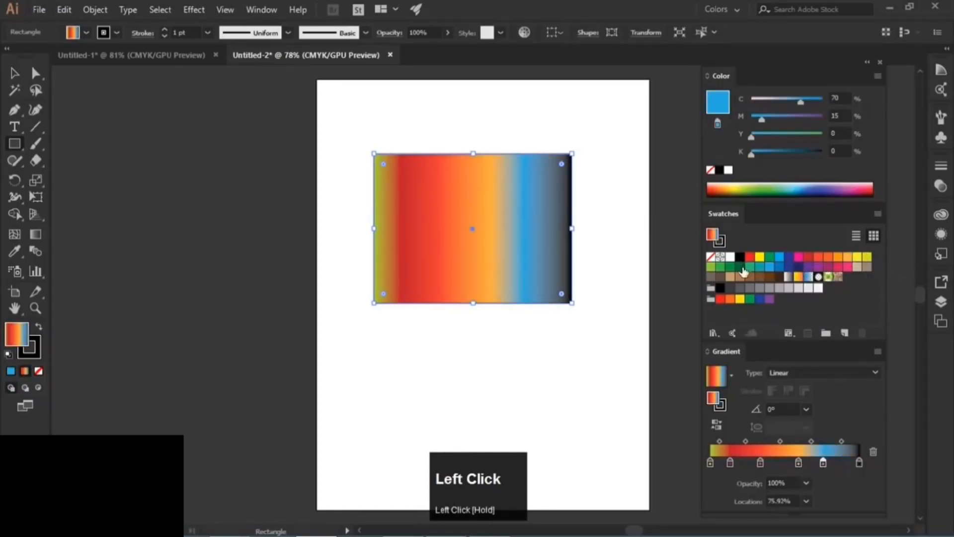
left_click_drag(759, 257, 860, 464)
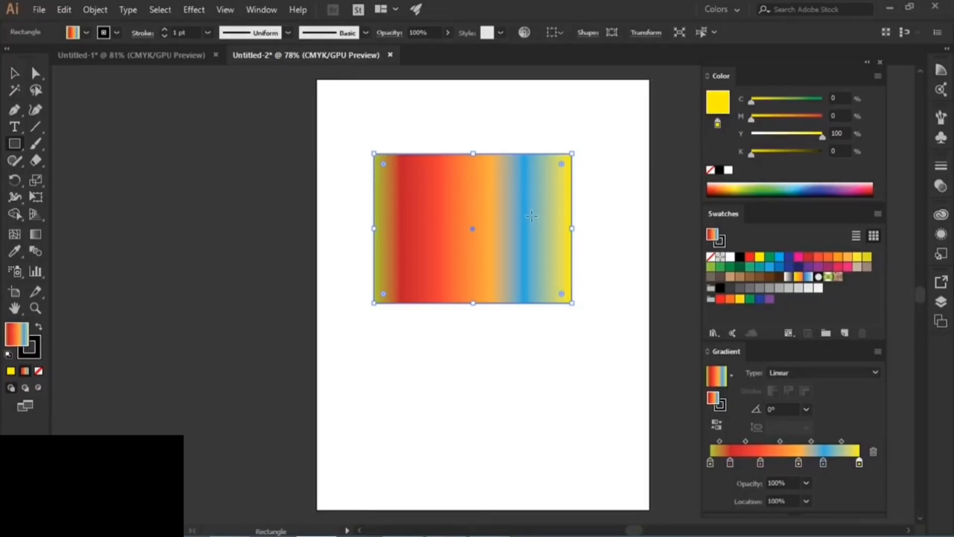
Undo the added swatch stops and the yellow end stop, back to the light-green-to-black gradient
key("ctrl+z")
key("ctrl+z")
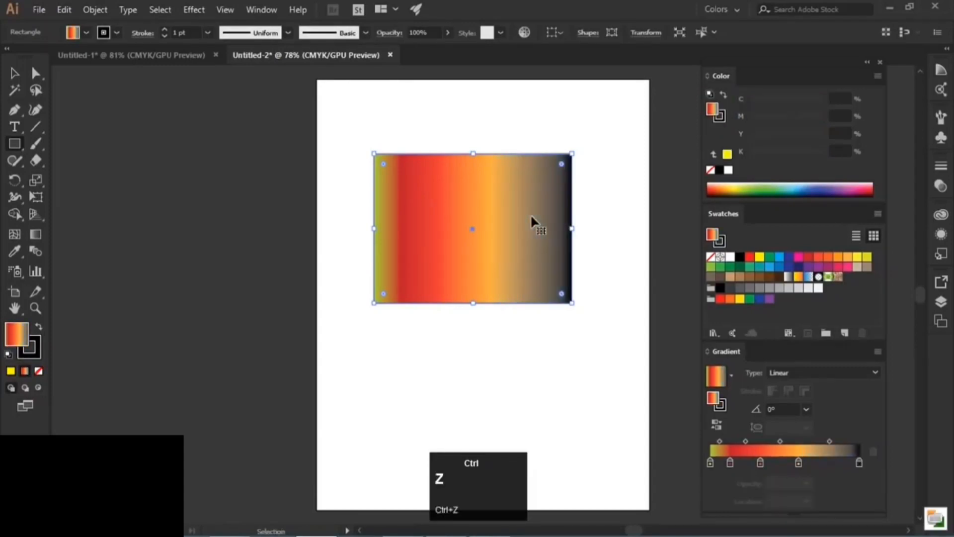
key("ctrl+z")
key("ctrl+z")
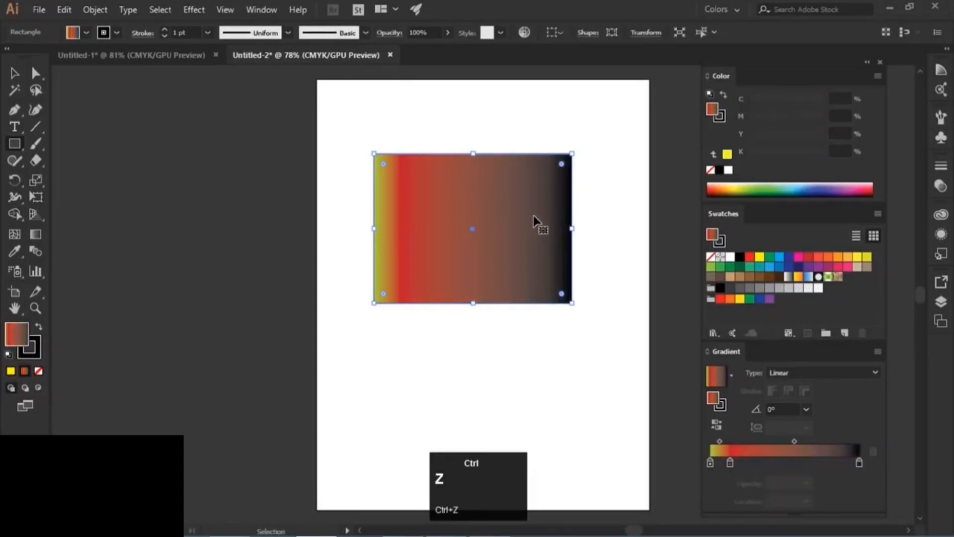
key("ctrl+z")
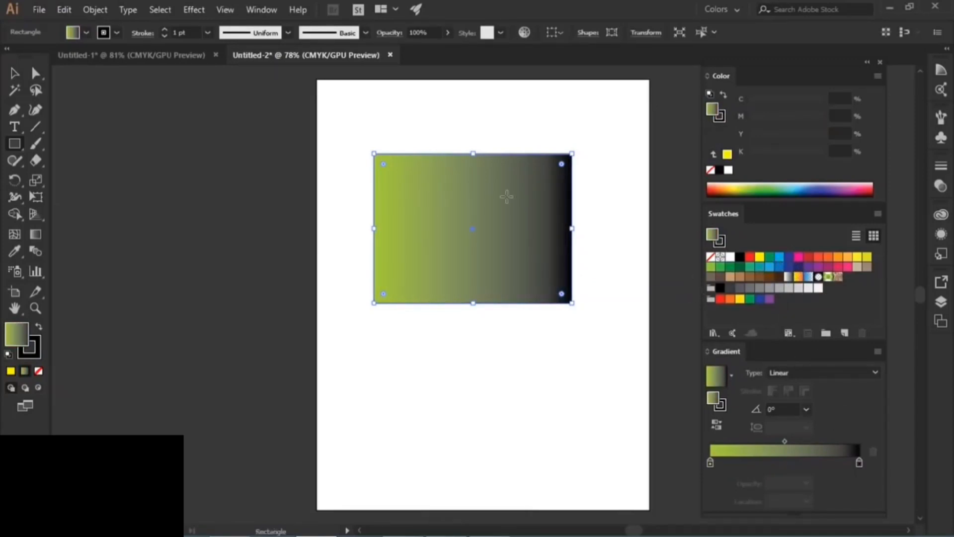
Recolor the black end stop with the dark green swatch, set its magenta to 0%, and increase its black to darken it
left_click_drag(740, 271, 859, 462)
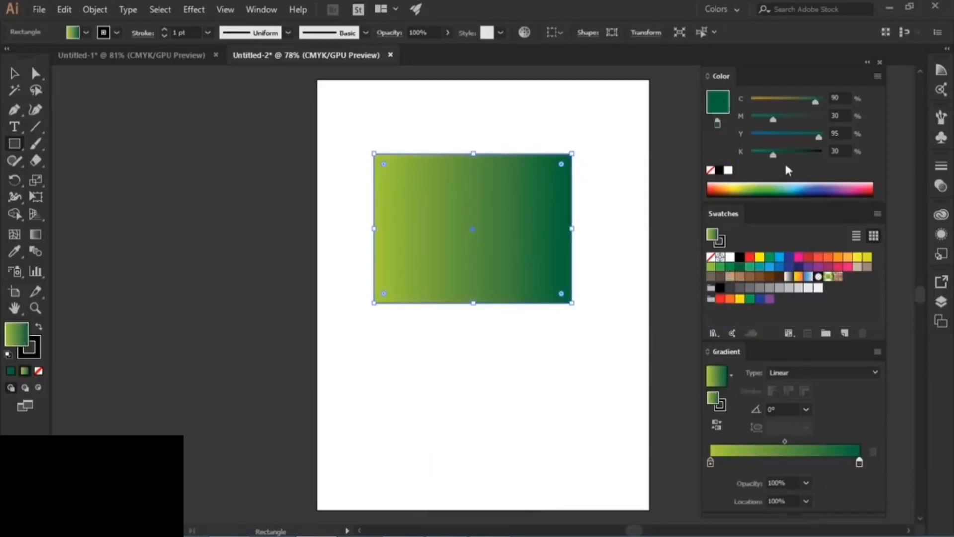
left_click_drag(764, 118, 752, 119)
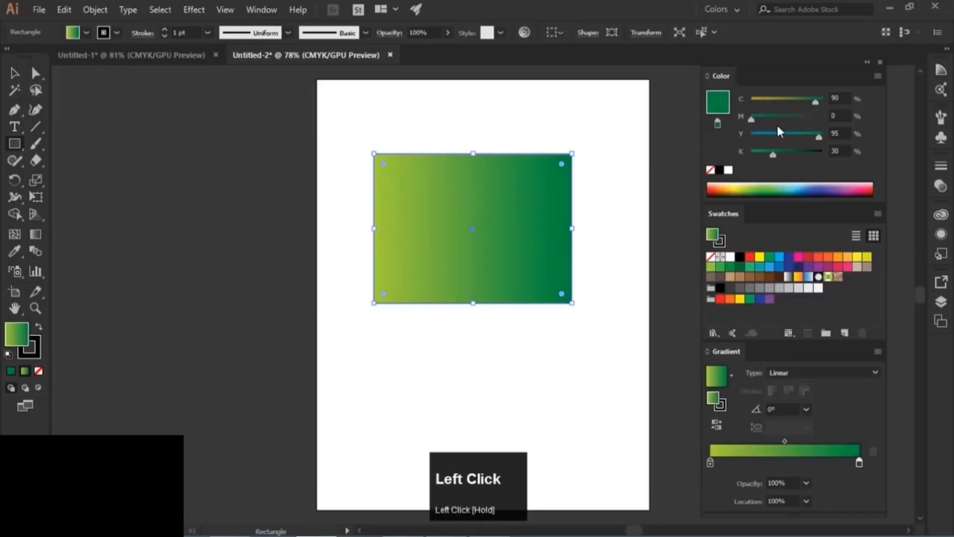
left_click_drag(777, 158, 797, 154)
Shift the gradient's midpoint slightly toward the light green stop and return it to the centre
left_click(783, 440)
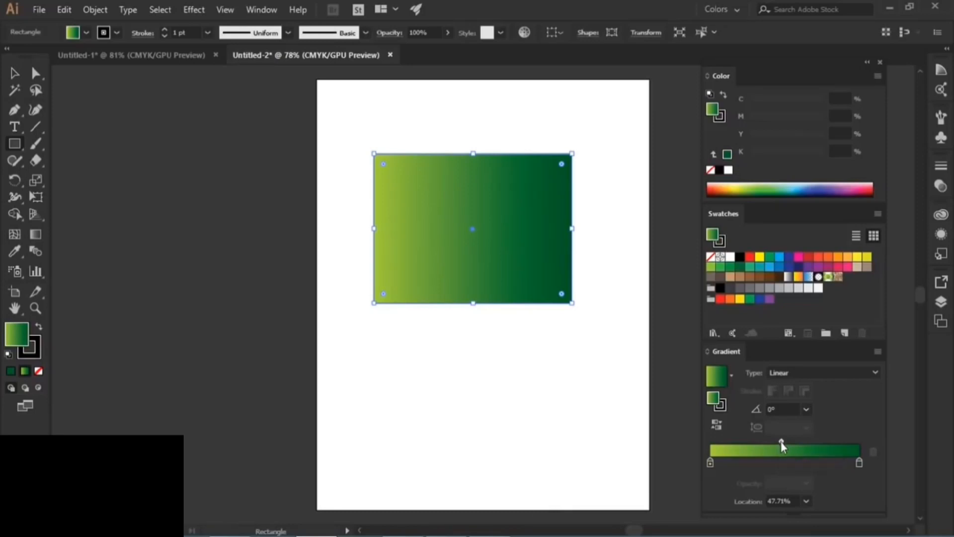
mouse_move(781, 441)
left_mouse_down()
mouse_move(834, 437)
mouse_move(726, 440)
mouse_move(783, 442)
left_mouse_up()
left_click(805, 501)
left_click(828, 409)
Try moving the light green stop to the opposite end to reverse the gradient, and undo the stop moves
left_click(710, 463)
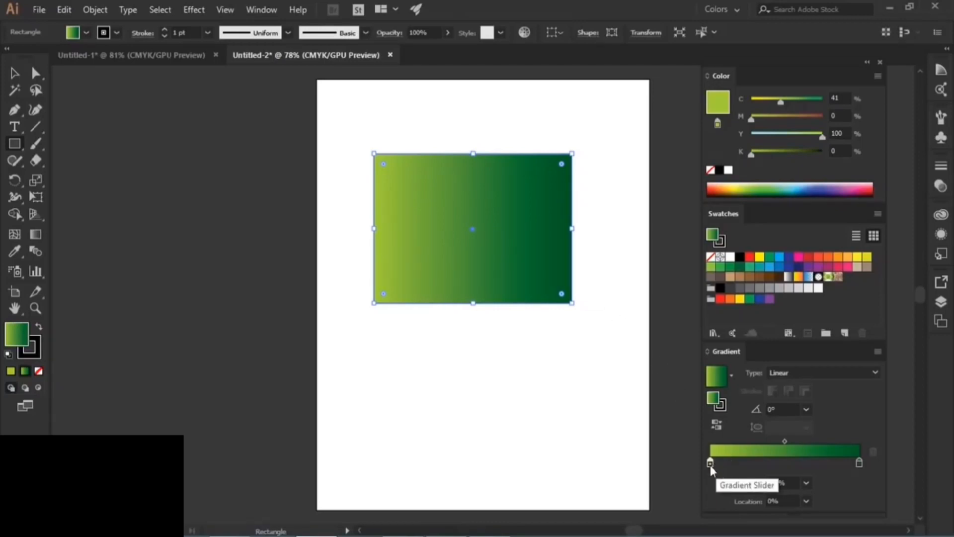
mouse_move(711, 464)
left_mouse_down()
mouse_move(843, 462)
mouse_move(698, 460)
left_mouse_up()
left_click_drag(842, 463, 873, 472)
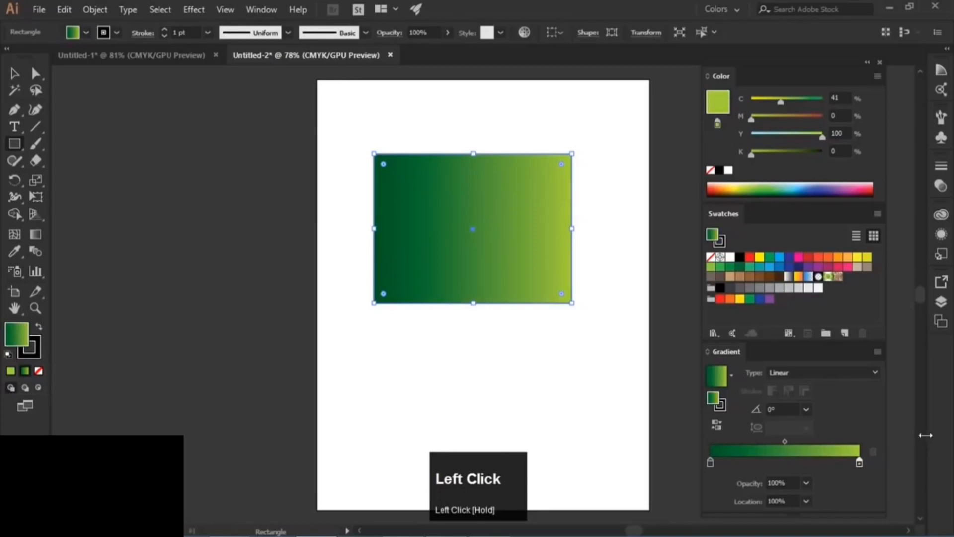
key("ctrl+z")
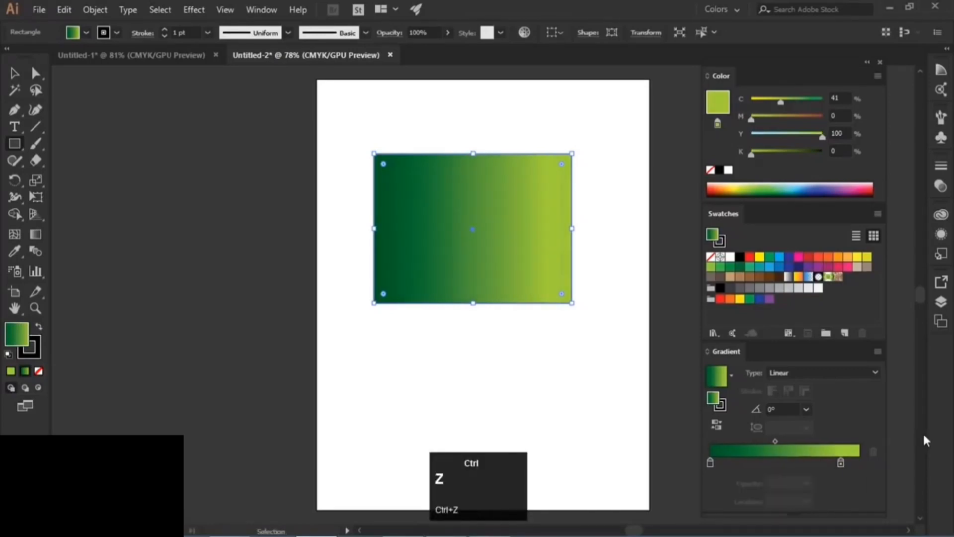
key("ctrl+z")
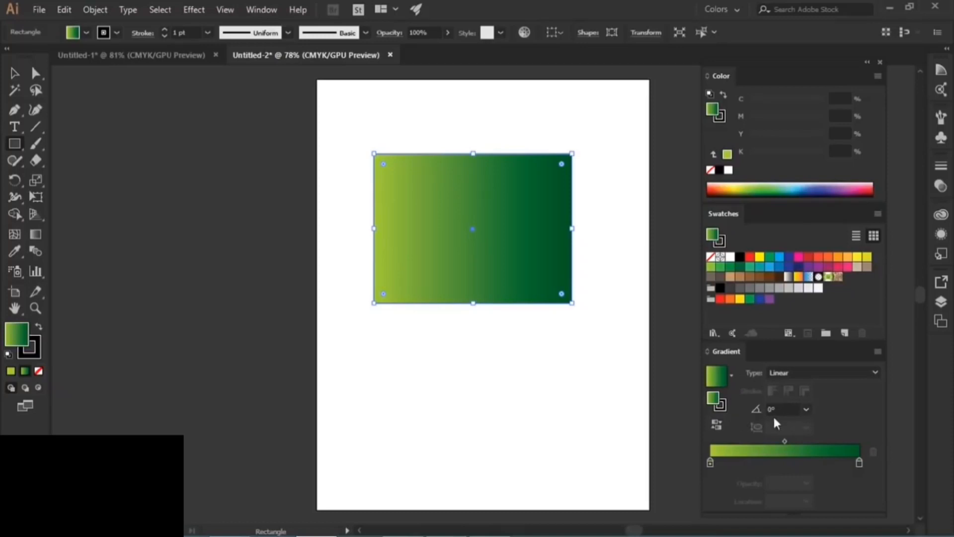
Try gradient angles of 180° and 135° on the rectangle, and return the angle to 0°
left_click(806, 409)
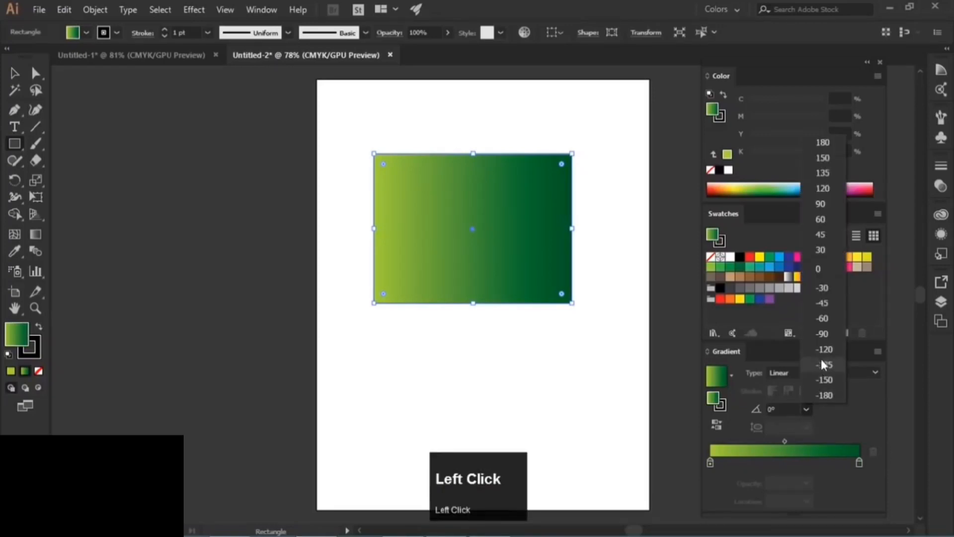
left_click(823, 142)
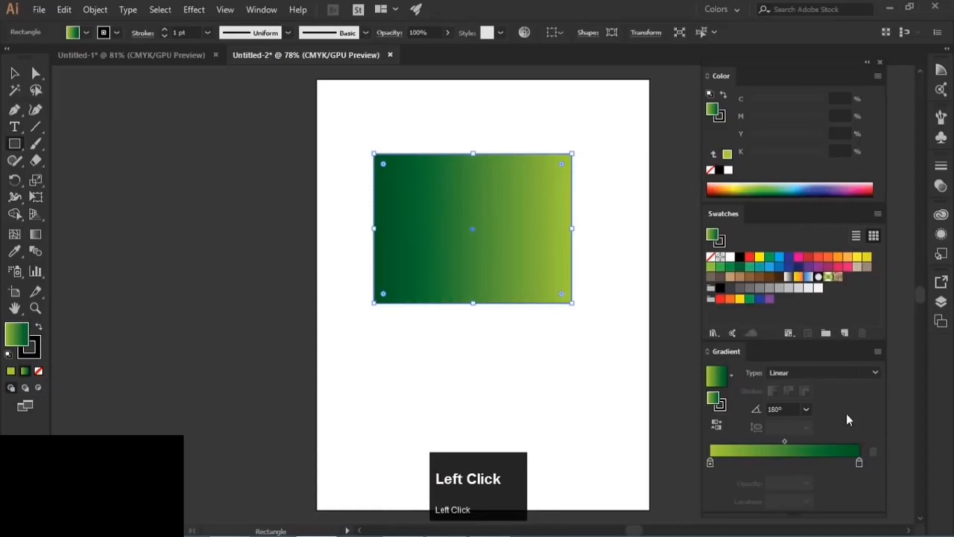
left_click(805, 409)
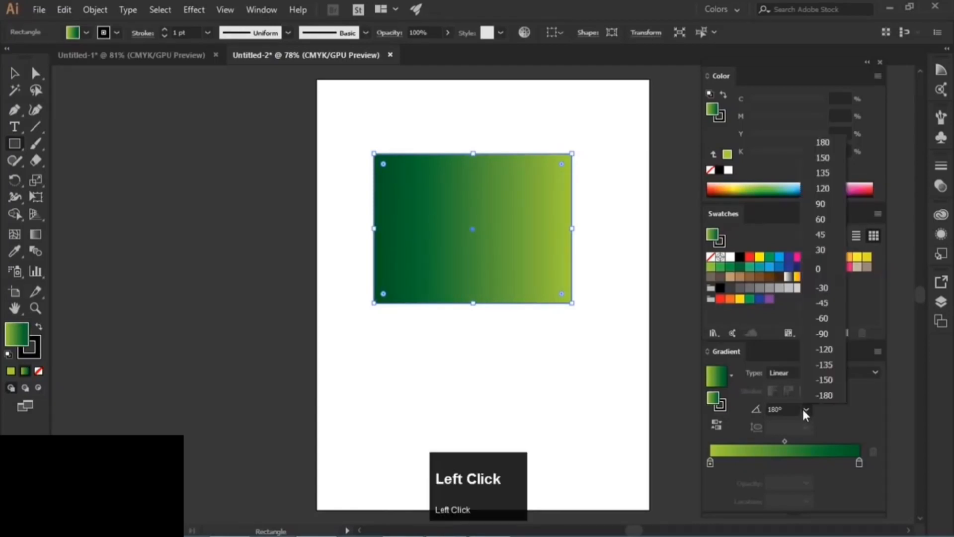
left_click(821, 173)
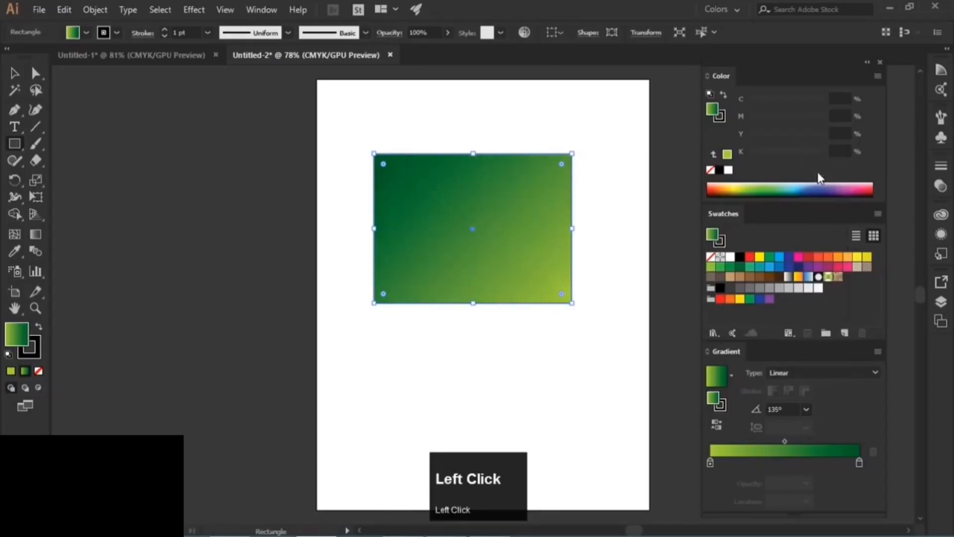
left_click(807, 409)
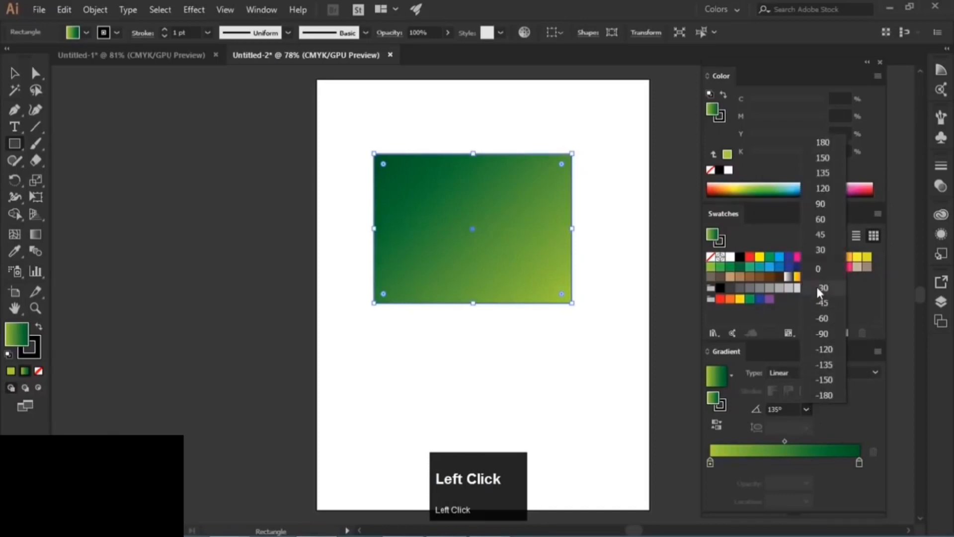
left_click(819, 269)
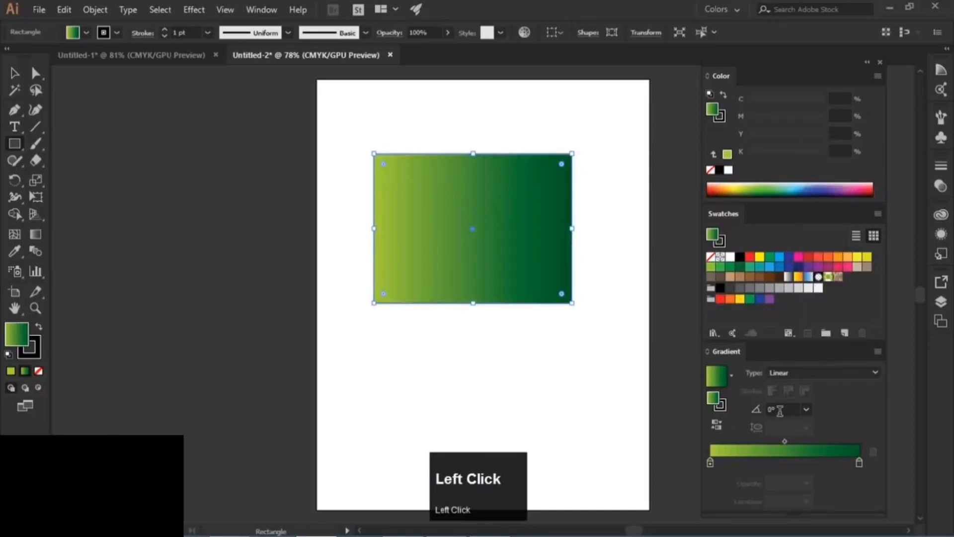
Redirect the gradient vertically with the Gradient tool, from the rectangle's top edge to its bottom edge at about -89°
left_click(34, 234)
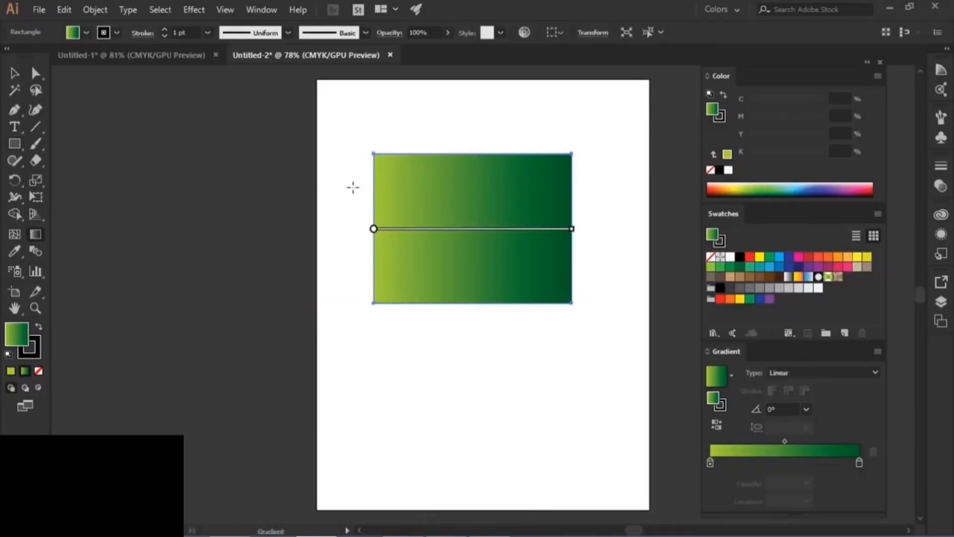
mouse_move(397, 233)
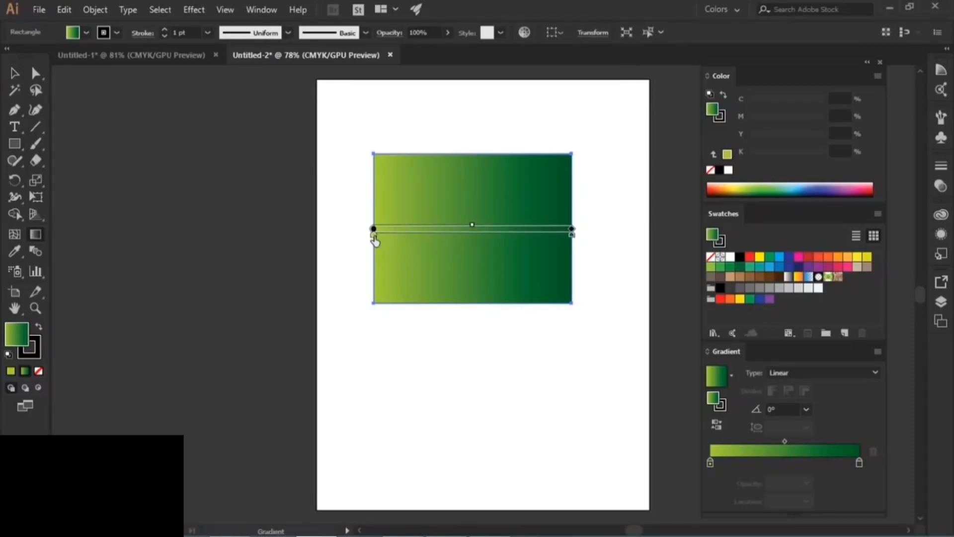
mouse_move(375, 238)
left_mouse_down()
mouse_move(443, 242)
mouse_move(367, 241)
left_mouse_up()
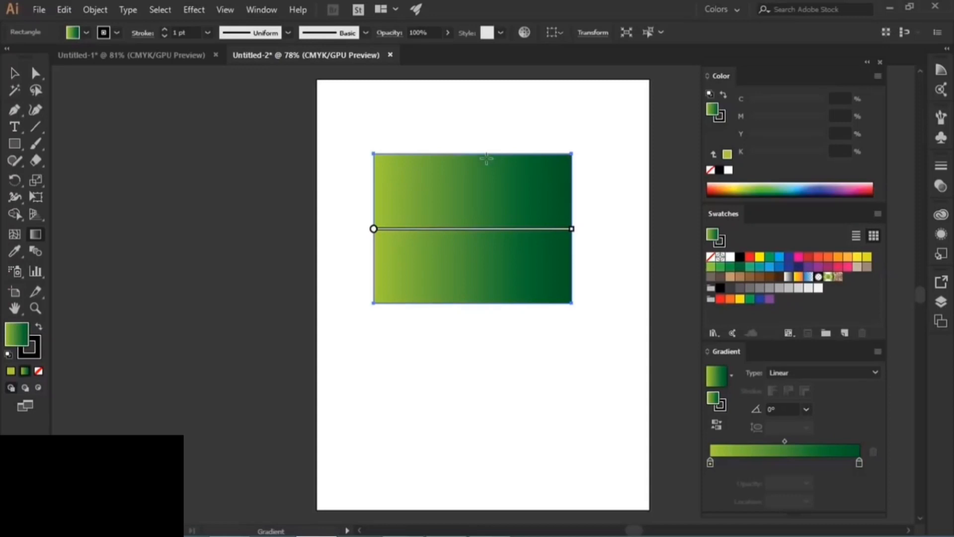
left_click_drag(473, 158, 473, 299)
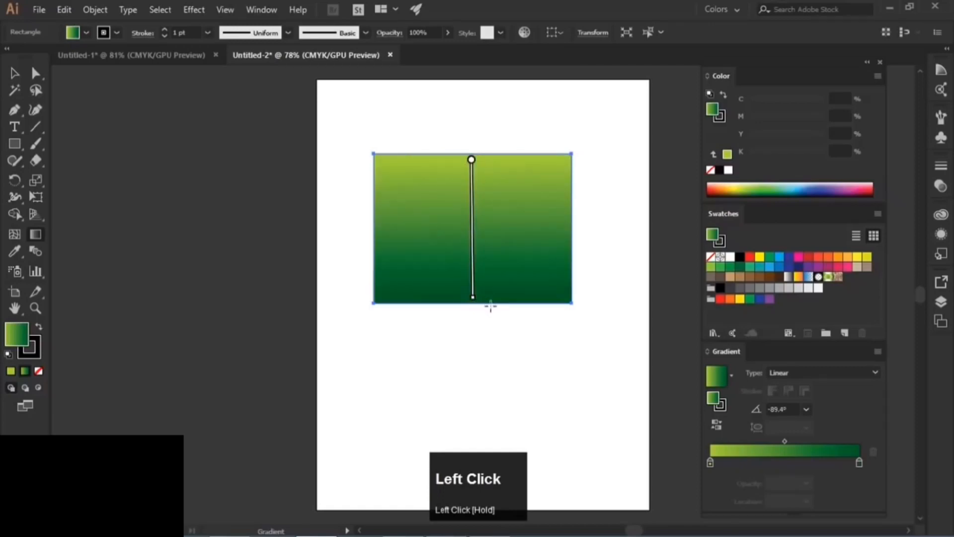
mouse_move(475, 158)
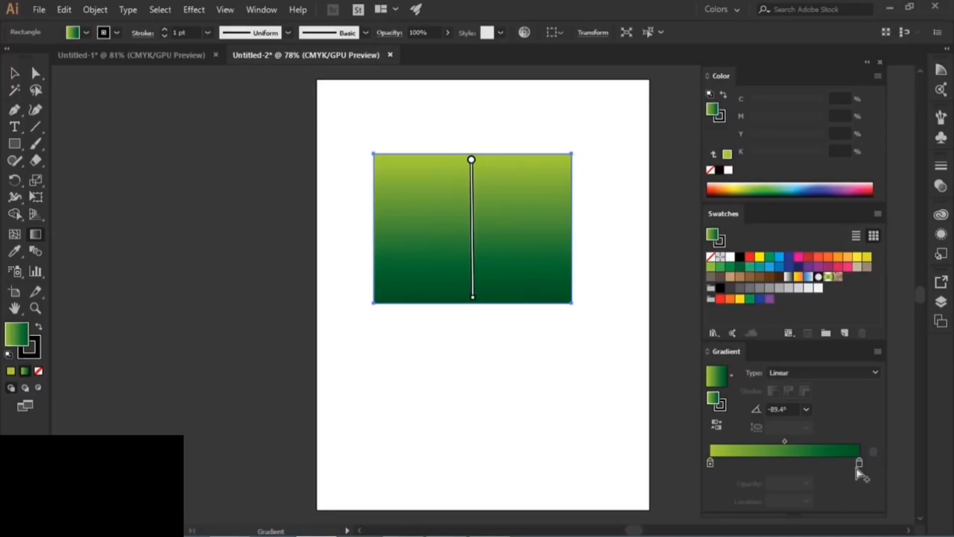
Try the rectangle's gradient diagonally from several corners with the Gradient tool, then horizontally across its full width at about -0.4°
left_click_drag(550, 168, 409, 277)
left_click_drag(389, 172, 540, 274)
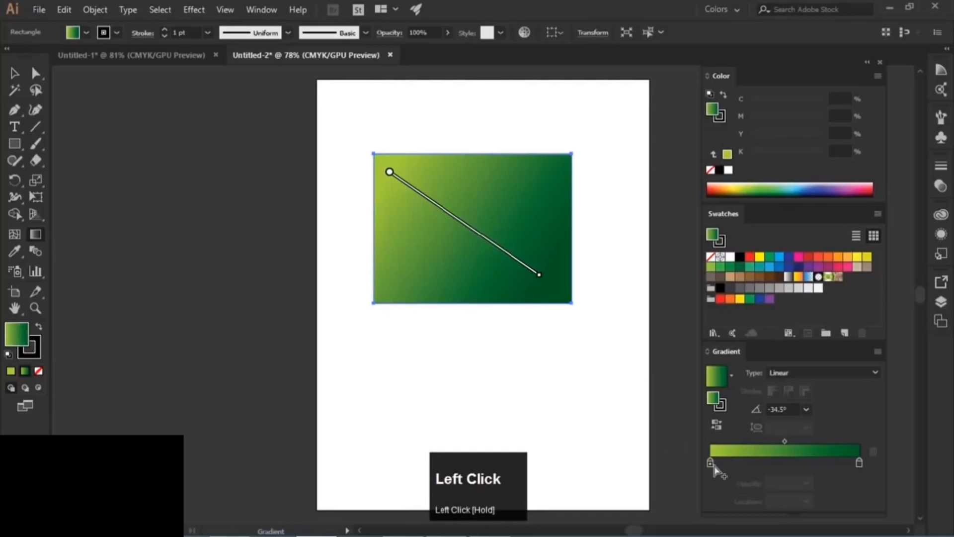
left_click(544, 171)
left_click_drag(542, 172, 377, 301)
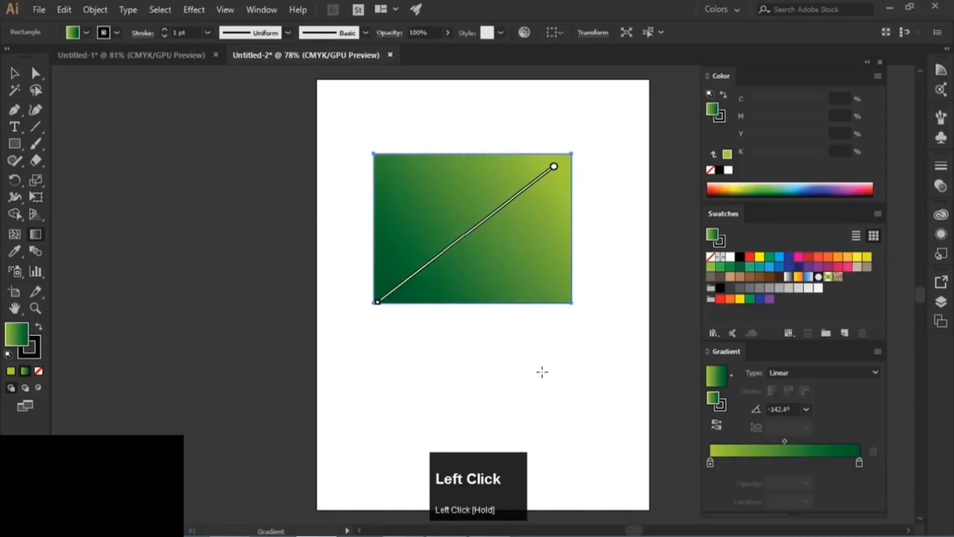
left_click_drag(376, 222, 566, 227)
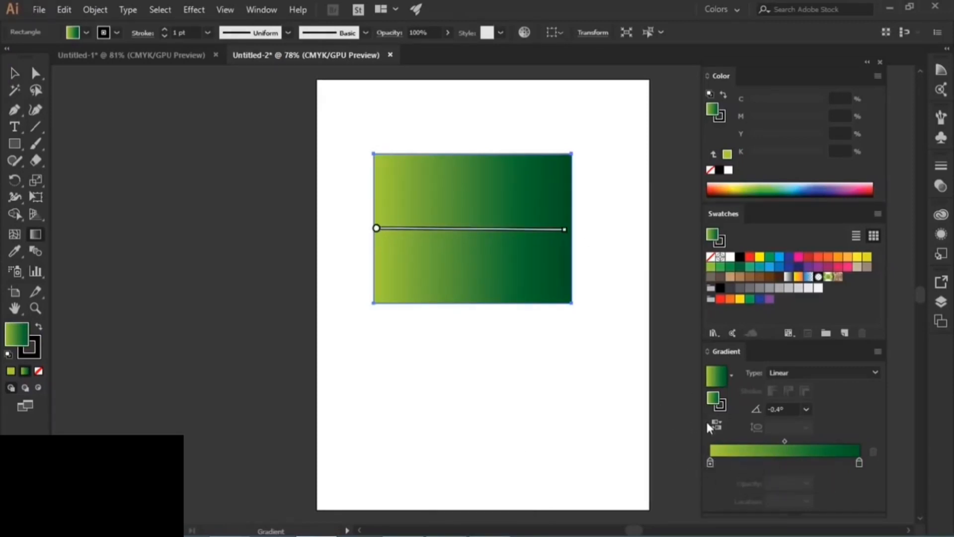
mouse_move(397, 228)
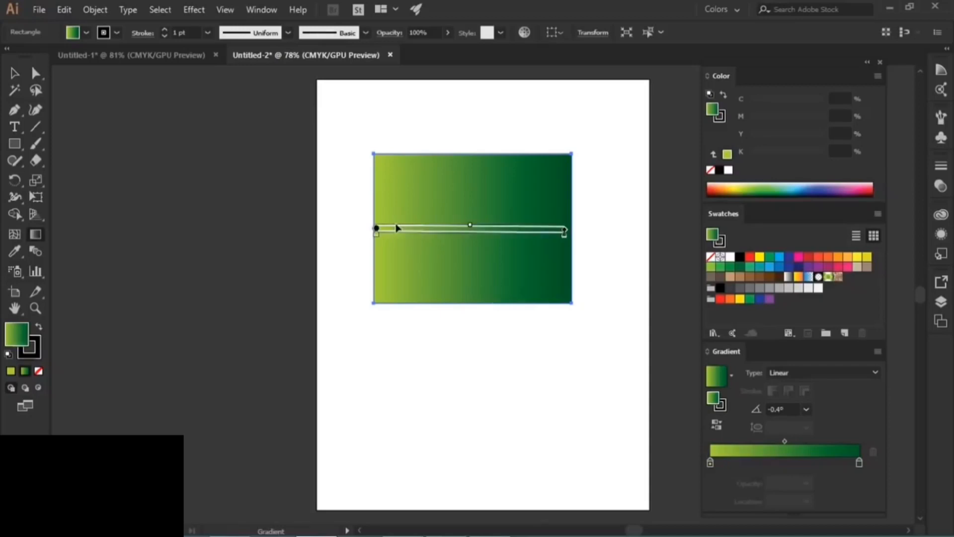
Try a diagonal gradient at about -37°, then vertical ones running well below the rectangle and ending at its bottom edge
left_click_drag(381, 158, 555, 291)
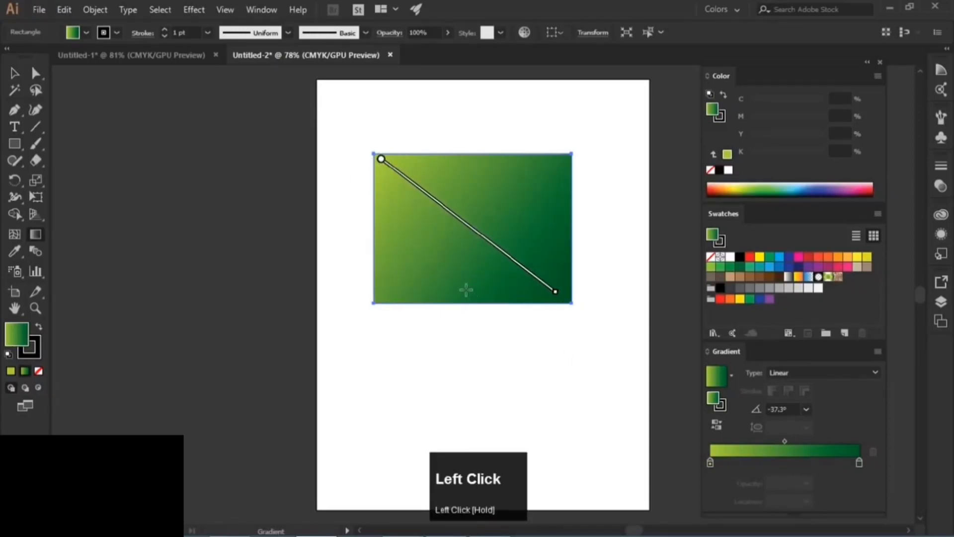
mouse_move(532, 270)
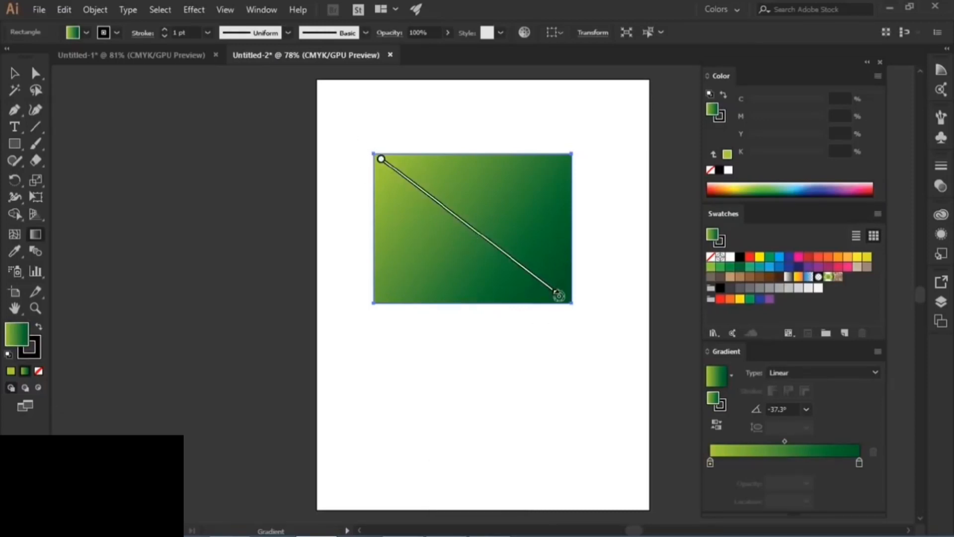
mouse_move(563, 297)
left_mouse_down()
mouse_move(597, 164)
mouse_move(551, 291)
mouse_move(465, 315)
mouse_move(376, 310)
left_mouse_up()
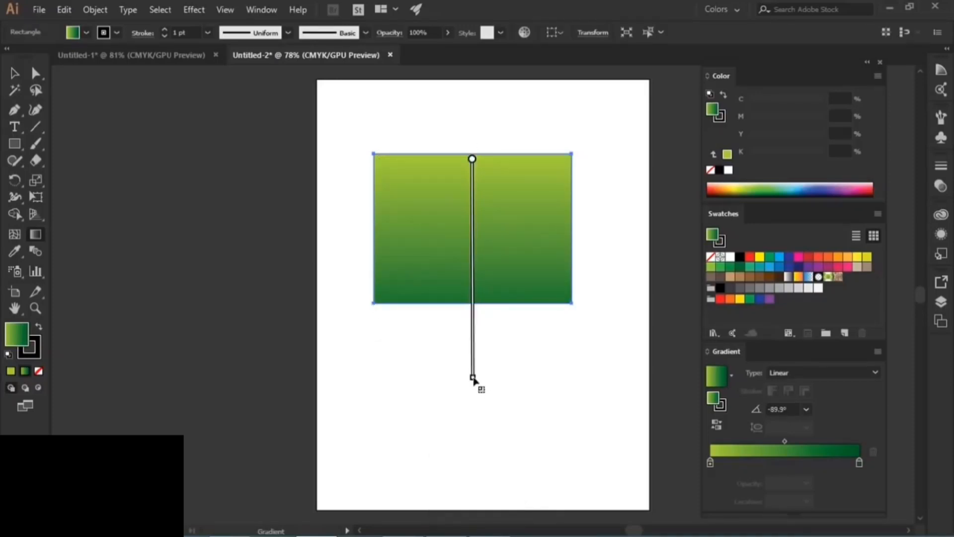
left_click_drag(472, 377, 473, 436)
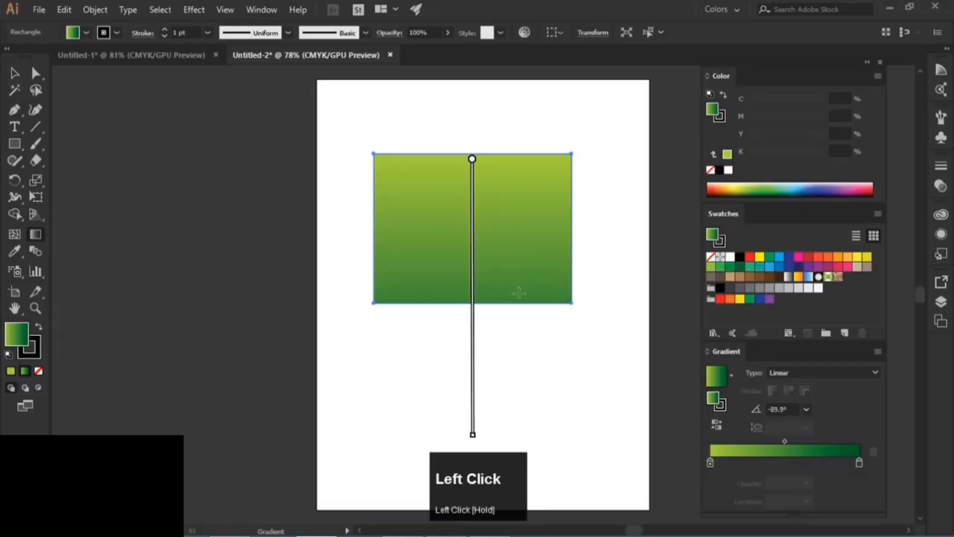
mouse_move(465, 158)
left_mouse_down()
mouse_move(473, 437)
mouse_move(467, 300)
left_mouse_up()
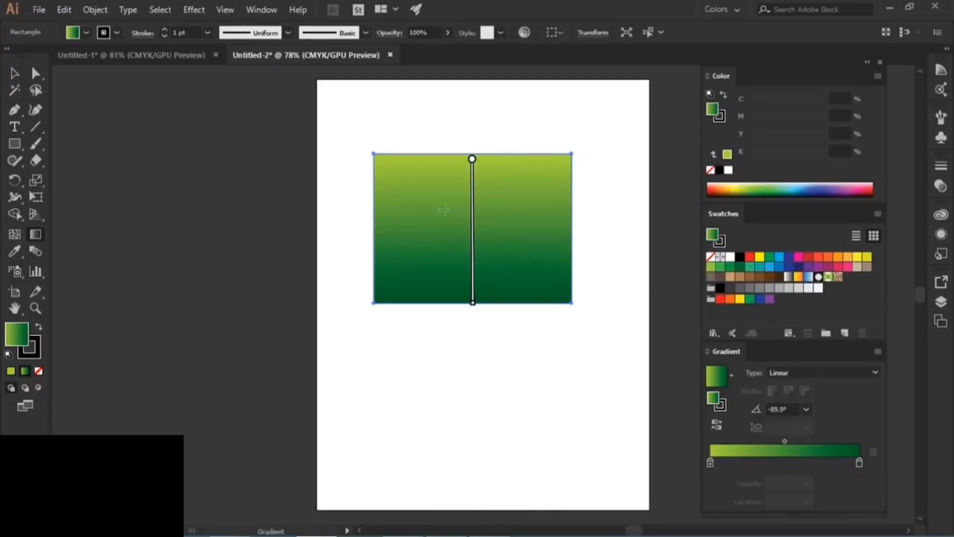
Redirect the gradient from the rectangle's upper-right to its lower-left corner at about -143°, and move the rectangle off the artboard
left_click_drag(382, 161, 567, 293)
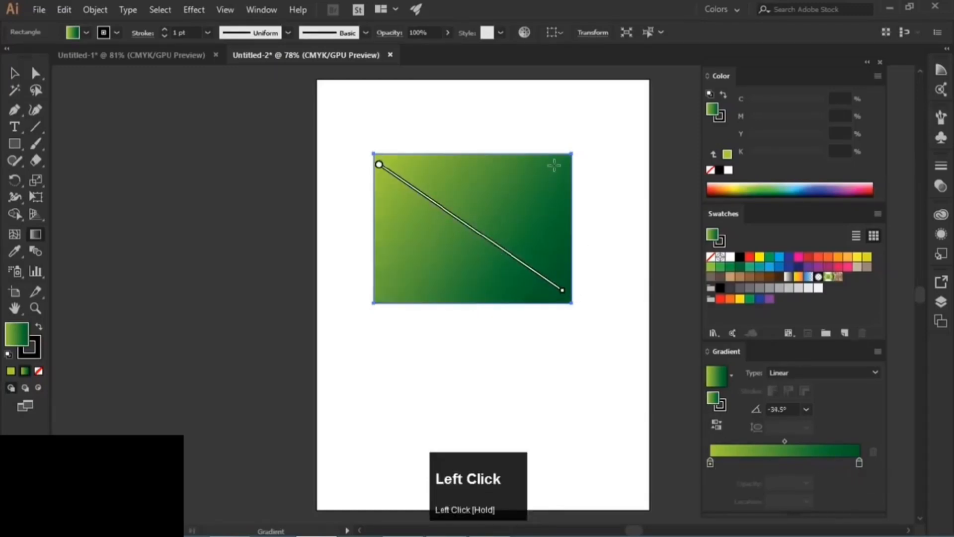
left_click_drag(552, 167, 413, 276)
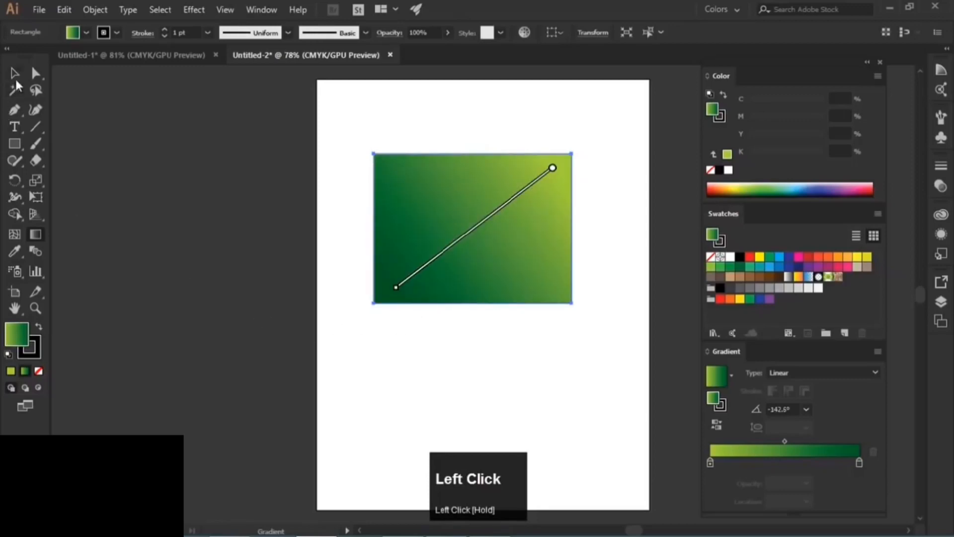
left_click(14, 73)
left_click_drag(475, 215, 173, 170)
Draw a circle about 315 pt in diameter on the upper half of the artboard and make its gradient Radial
left_click_drag(15, 147, 77, 176)
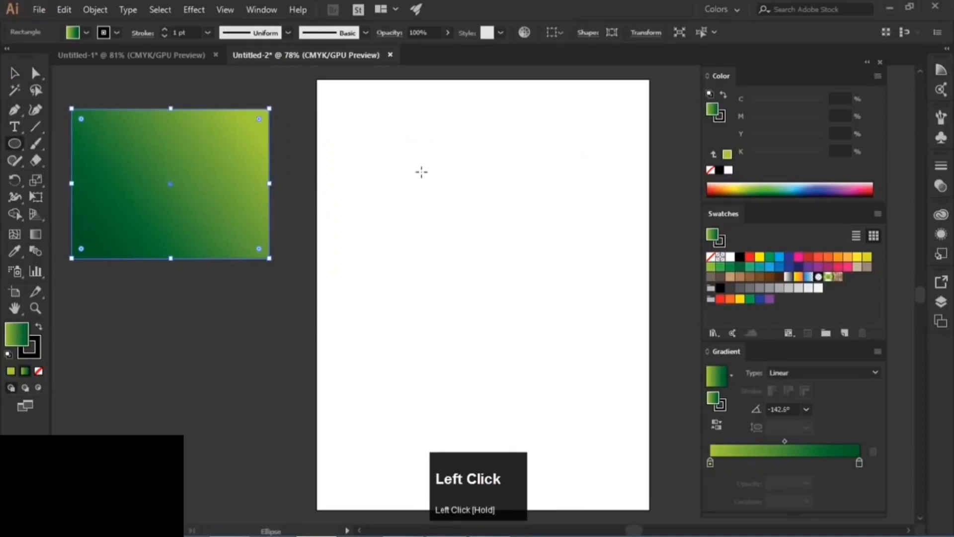
left_click_drag(393, 134, 566, 278)
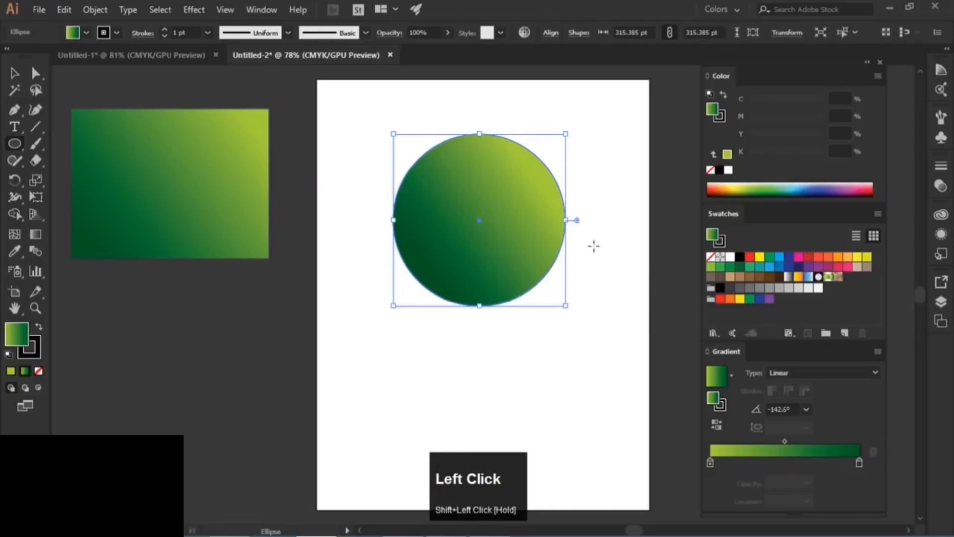
left_click(825, 371)
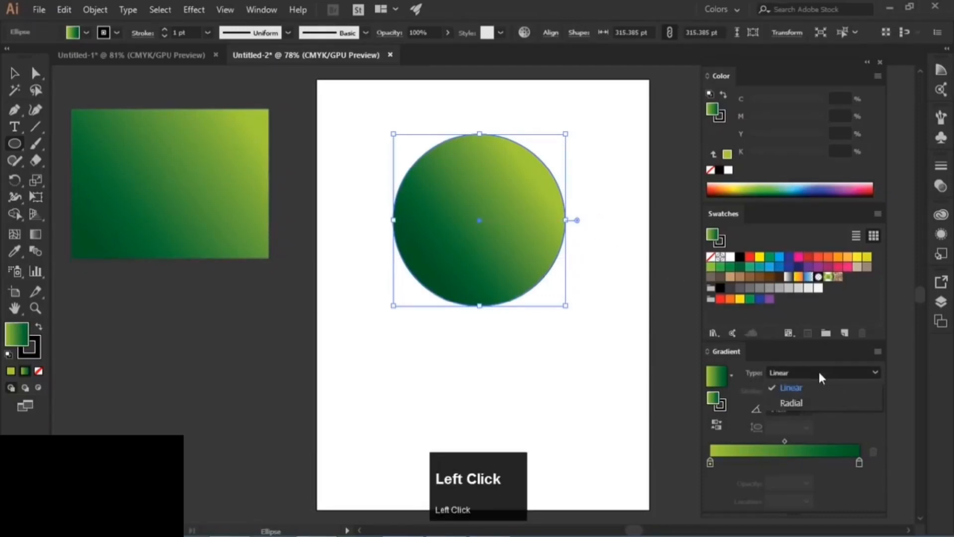
left_click(791, 403)
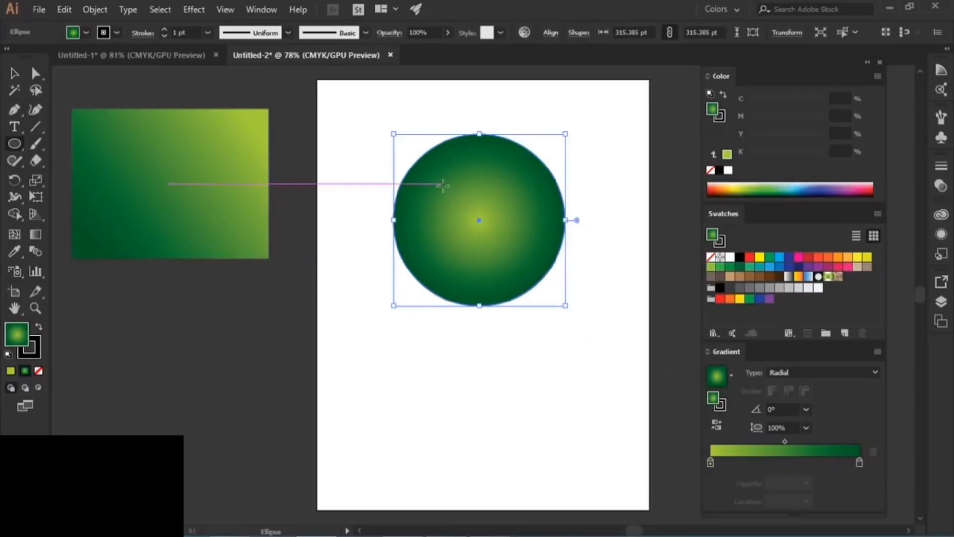
Try shrinking the circle's radial gradient and flattening it to an aspect ratio of about 40%, and undo both changes
left_click(35, 234)
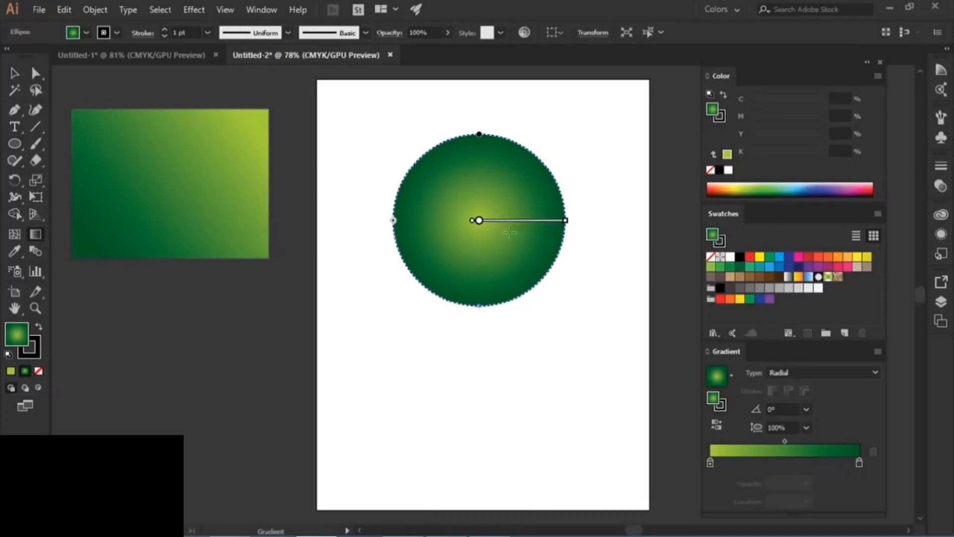
mouse_move(566, 221)
mouse_move(394, 223)
left_mouse_down()
mouse_move(440, 223)
mouse_move(409, 223)
left_mouse_up()
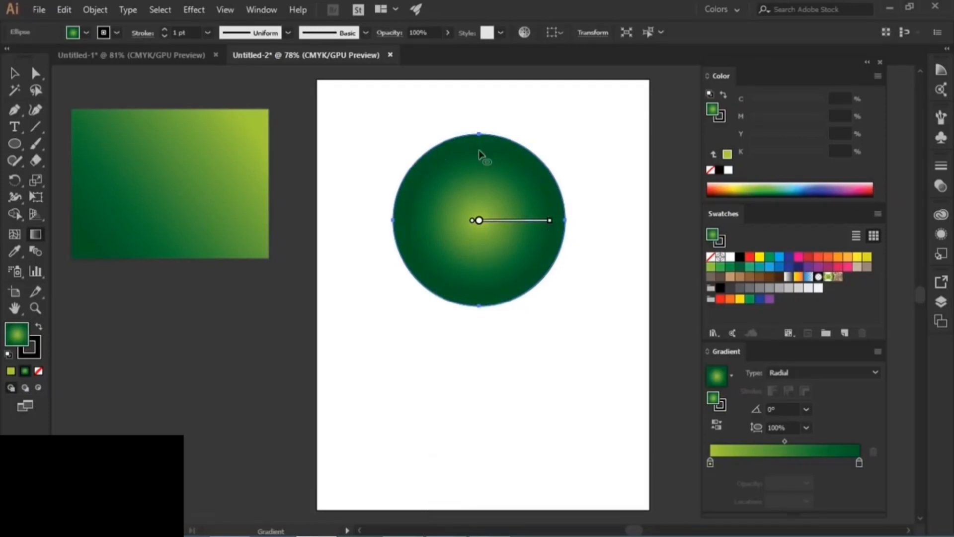
left_click_drag(479, 151, 479, 196)
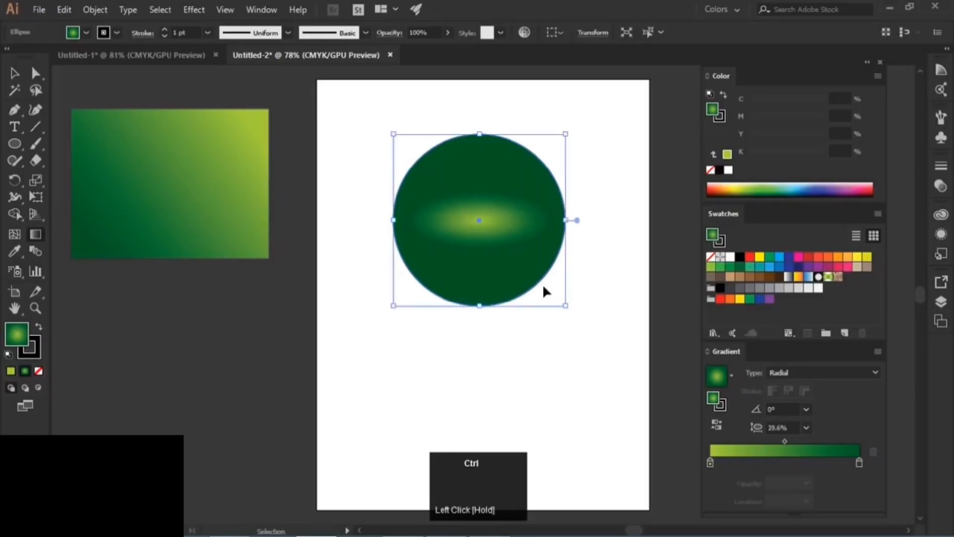
key("ctrl+z")
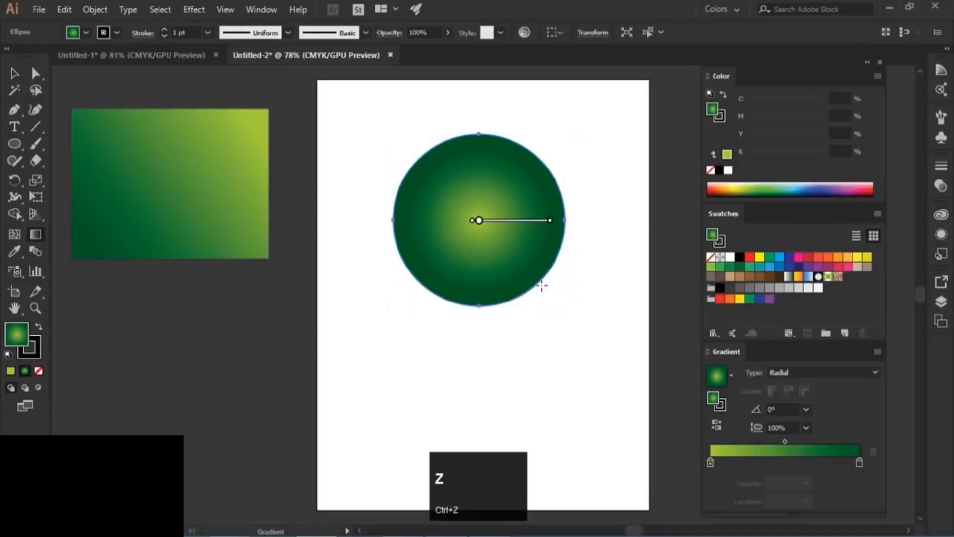
key("ctrl+z")
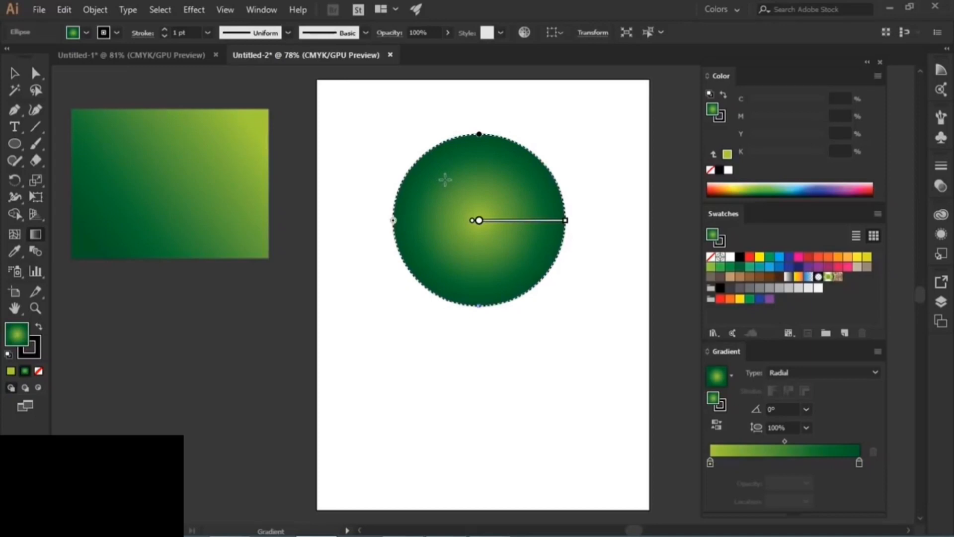
Redirect the circle's radial gradient from its upper-left area to the lower-right edge at about -44°, and remove the circle's stroke
left_click_drag(446, 180, 544, 274)
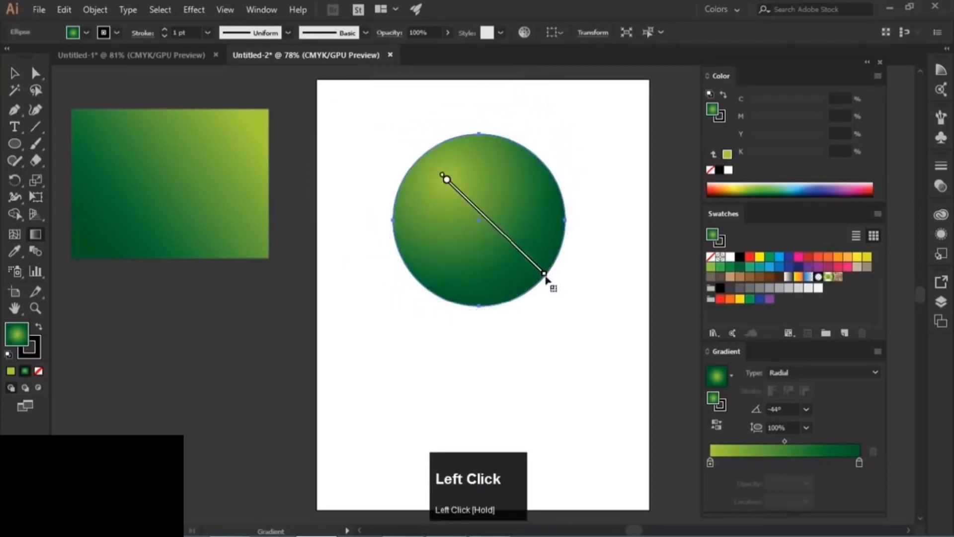
left_click(15, 74)
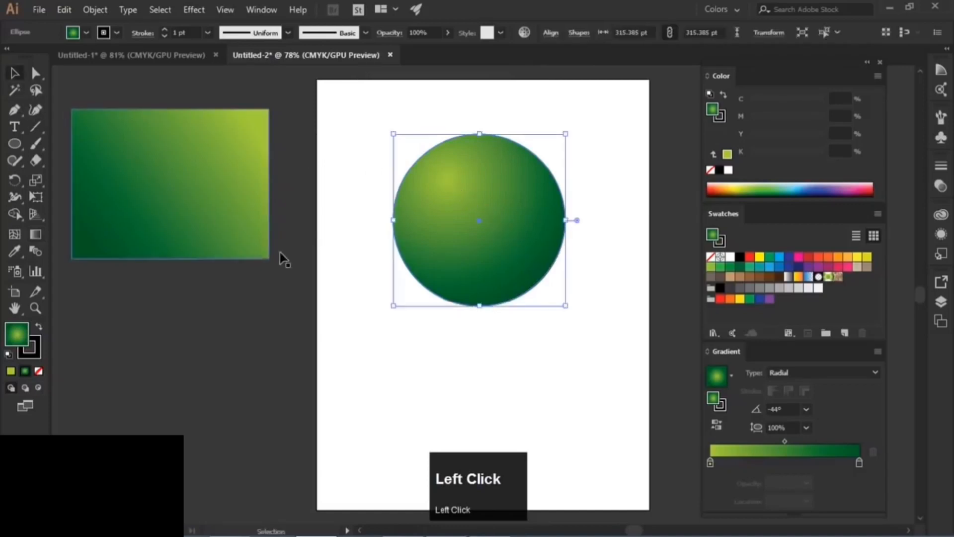
left_click(353, 299)
left_click(490, 294)
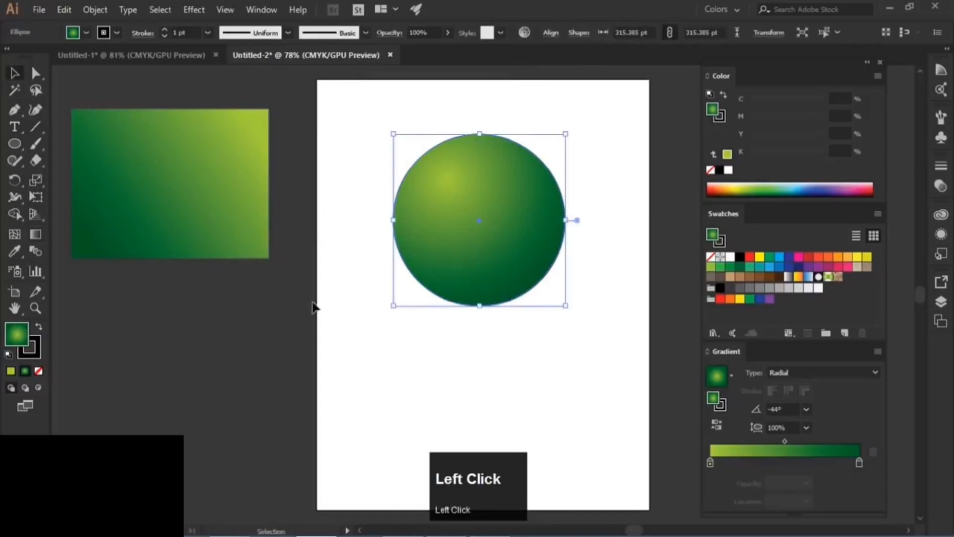
left_click(37, 351)
left_click(38, 371)
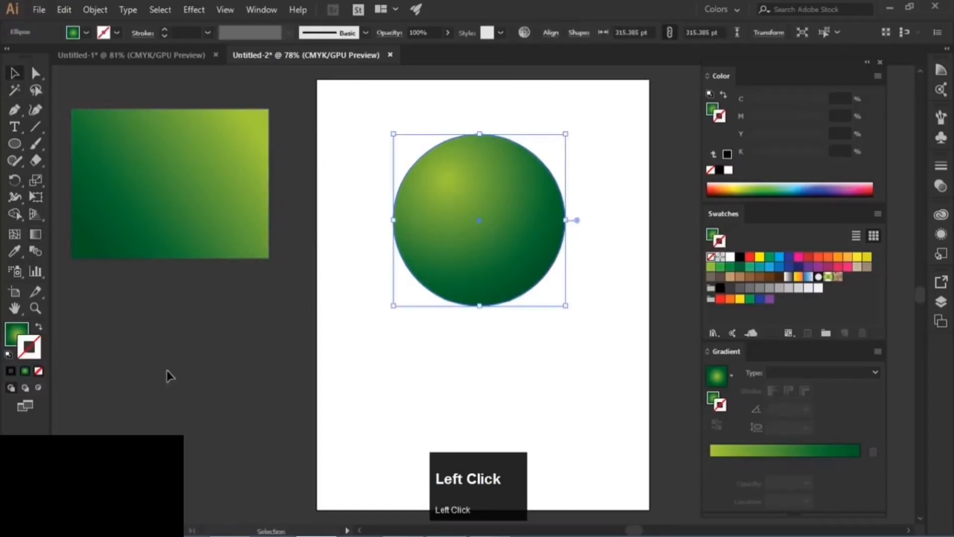
Move the fill gradient's light green stop to about 12% and add another light green stop at 0%
left_click(11, 336)
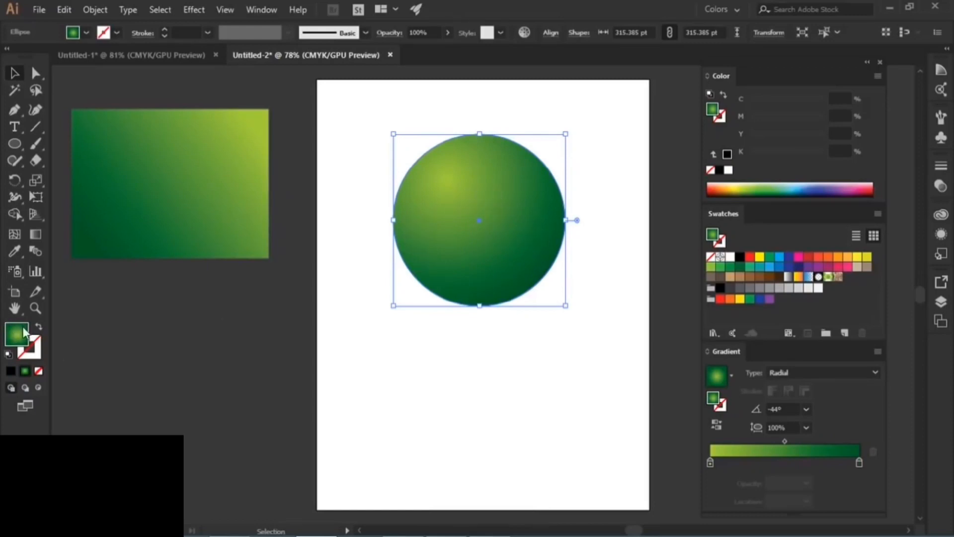
left_click(32, 352)
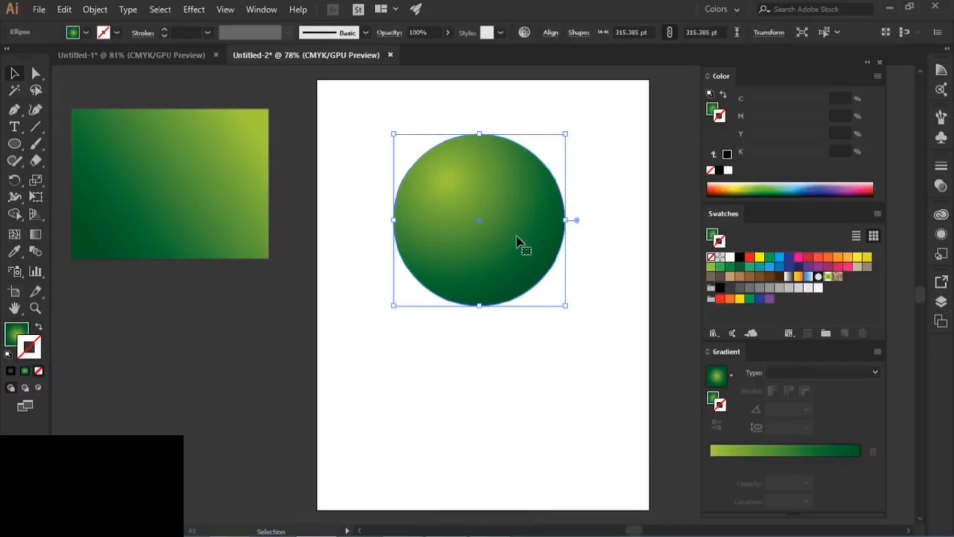
left_click(16, 332)
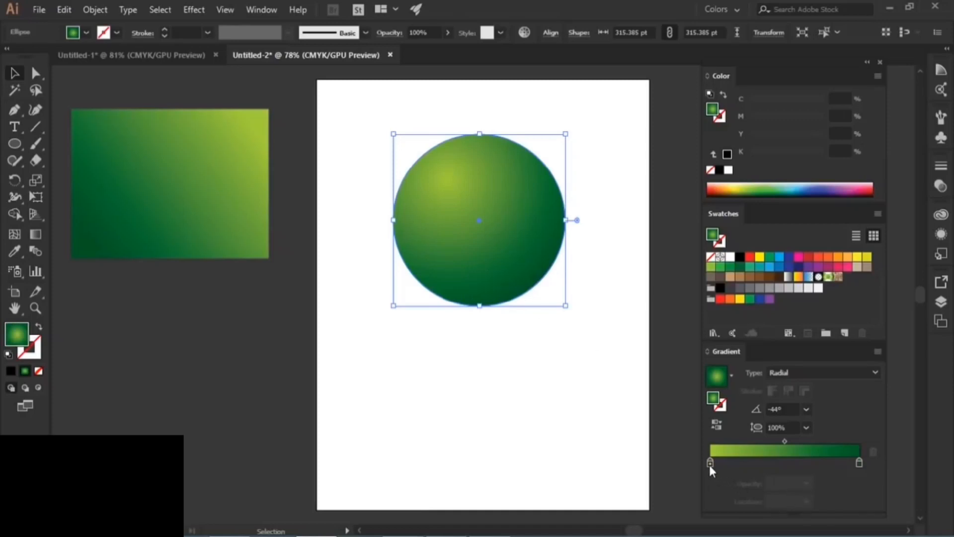
left_click_drag(709, 464, 727, 464)
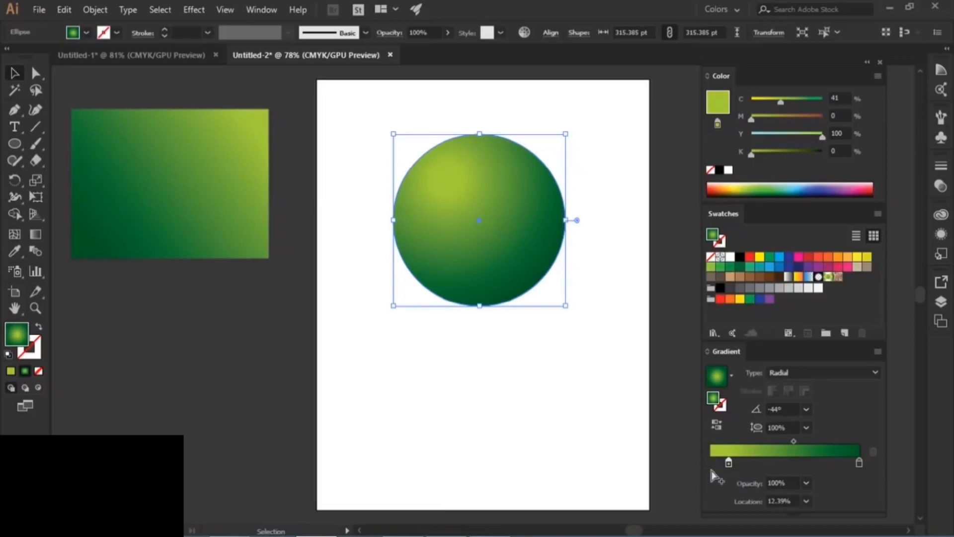
left_click(712, 463)
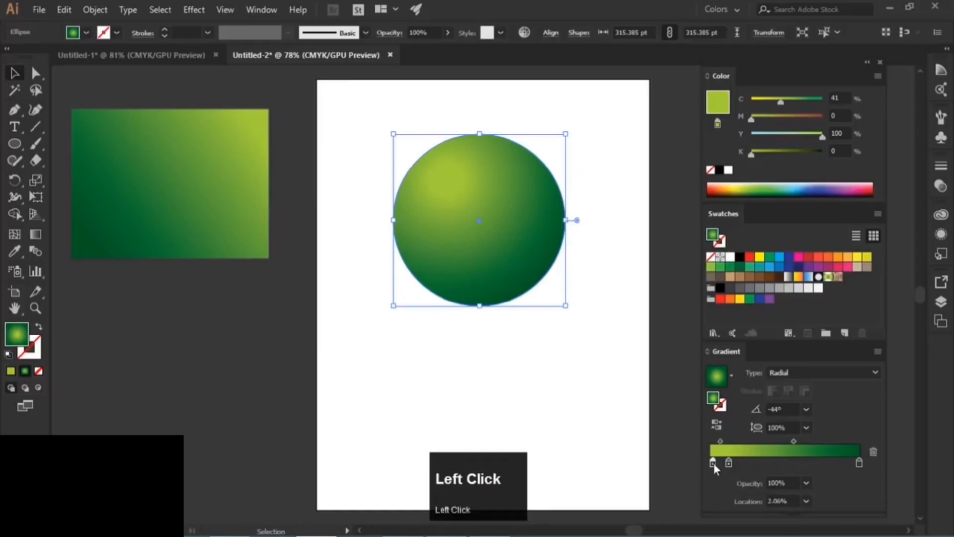
left_click_drag(713, 463, 708, 461)
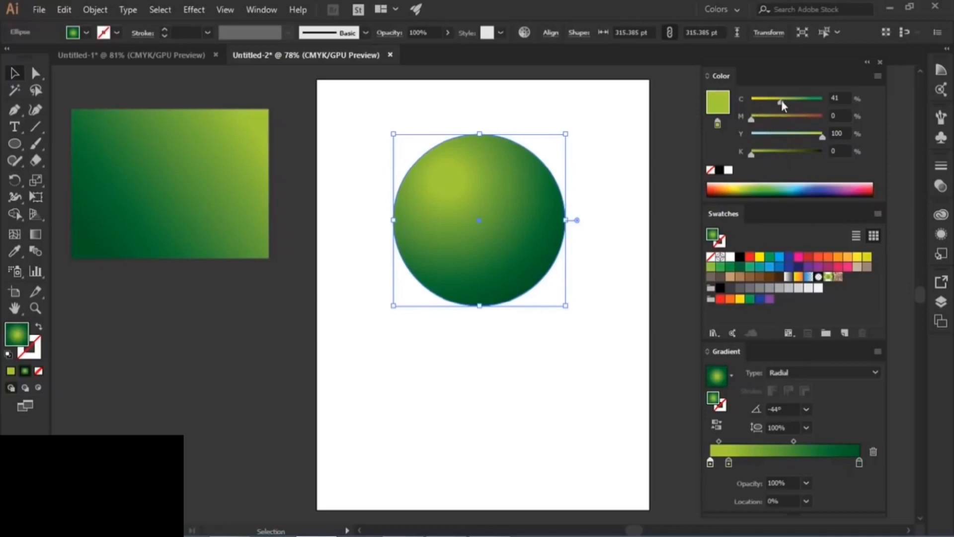
Switch the color sliders to HSB and give the stop at 0% a brightness of 100% and a saturation of 17%
left_click(878, 75)
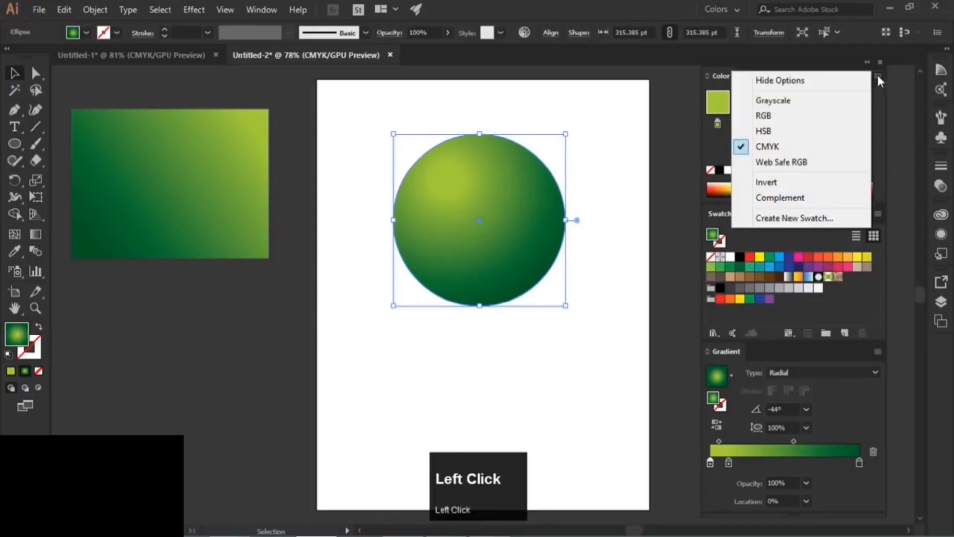
left_click(776, 132)
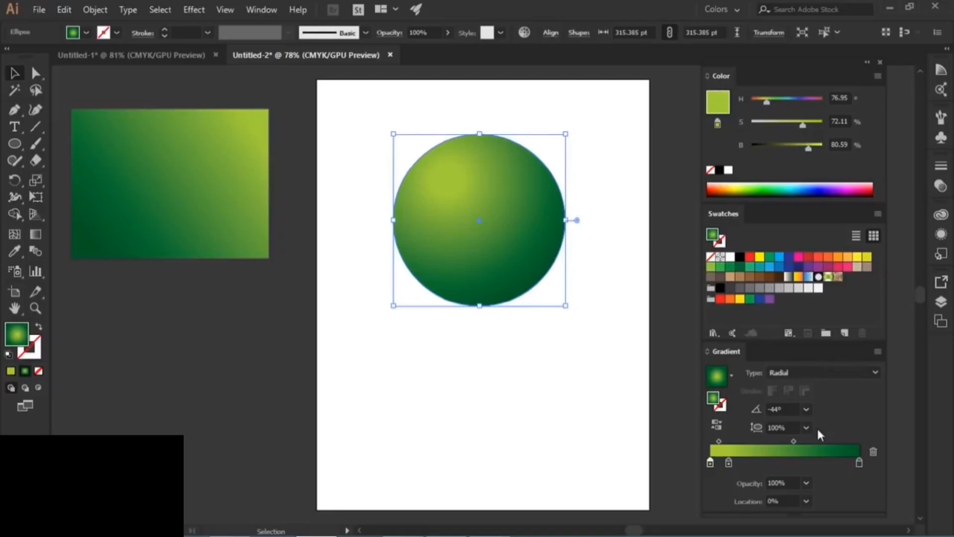
left_click(711, 463)
left_click_drag(810, 147, 824, 146)
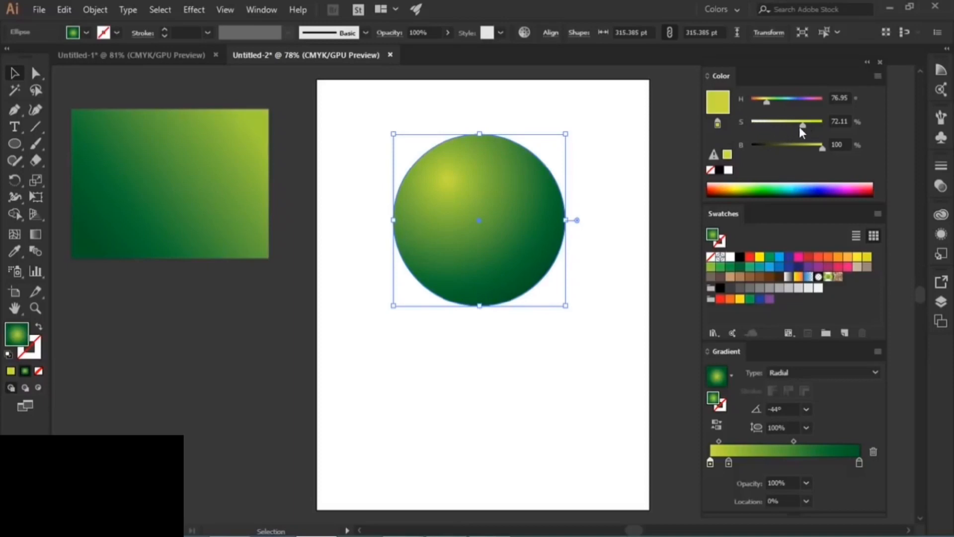
left_click_drag(805, 126, 766, 123)
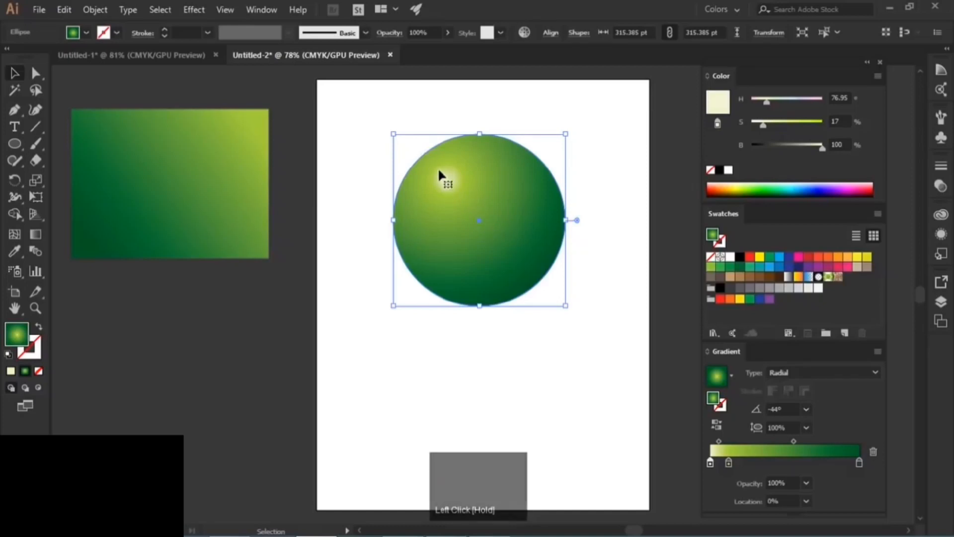
scroll(427, 164, "up", 3)
scroll(437, 183, "up", 1)
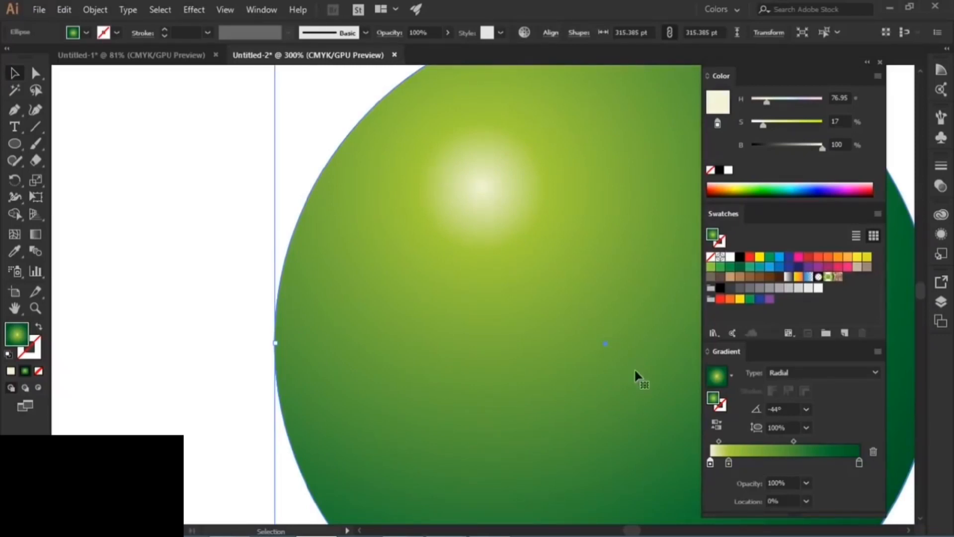
Move the midpoint between the cream and light green gradient stops to 87%, and check the sphere's highlight
left_click(718, 441)
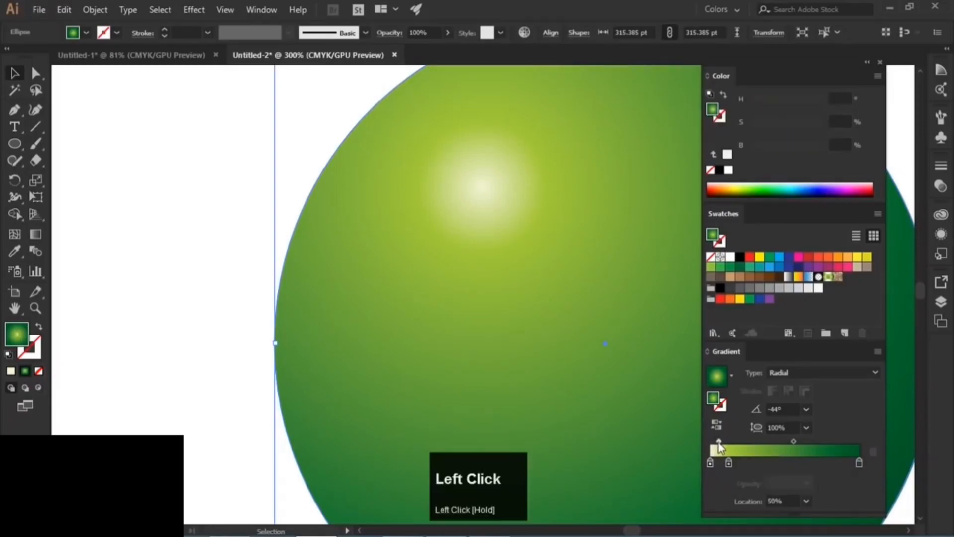
left_click_drag(719, 441, 726, 442)
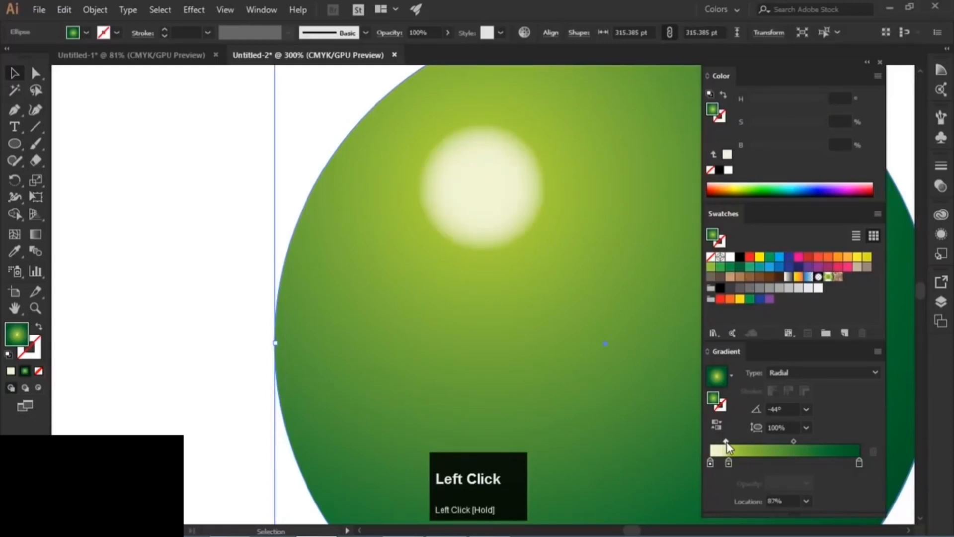
scroll(467, 269, "down", 5)
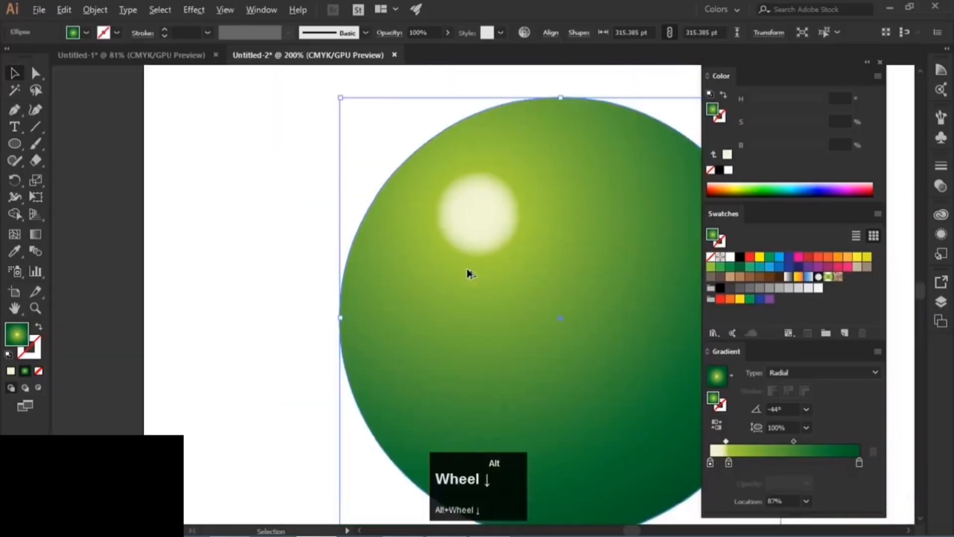
scroll(467, 269, "up", 1)
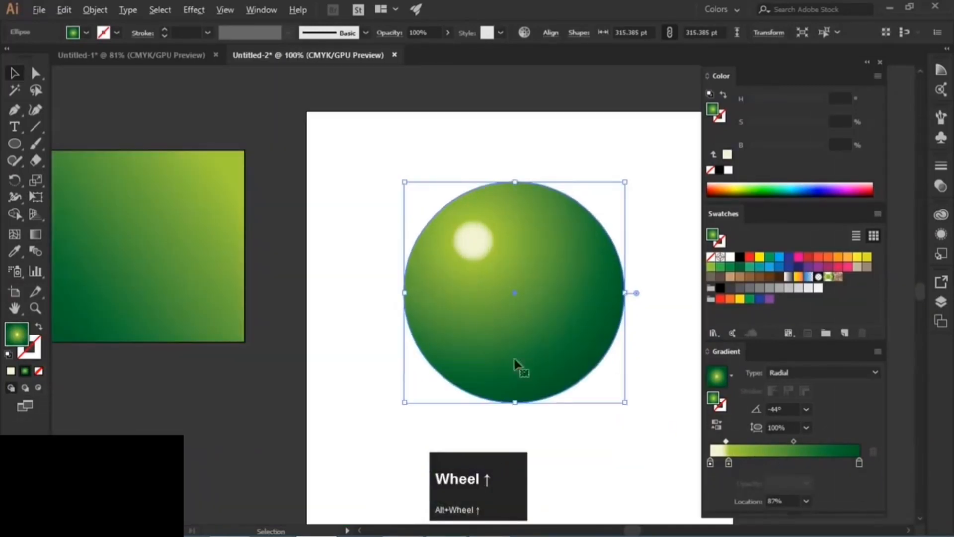
Shrink the sphere's highlight by moving the light green stop closer to the cream stop and their midpoint to about 70%, and deselect the sphere
left_click_drag(728, 463, 718, 440)
left_click(720, 441)
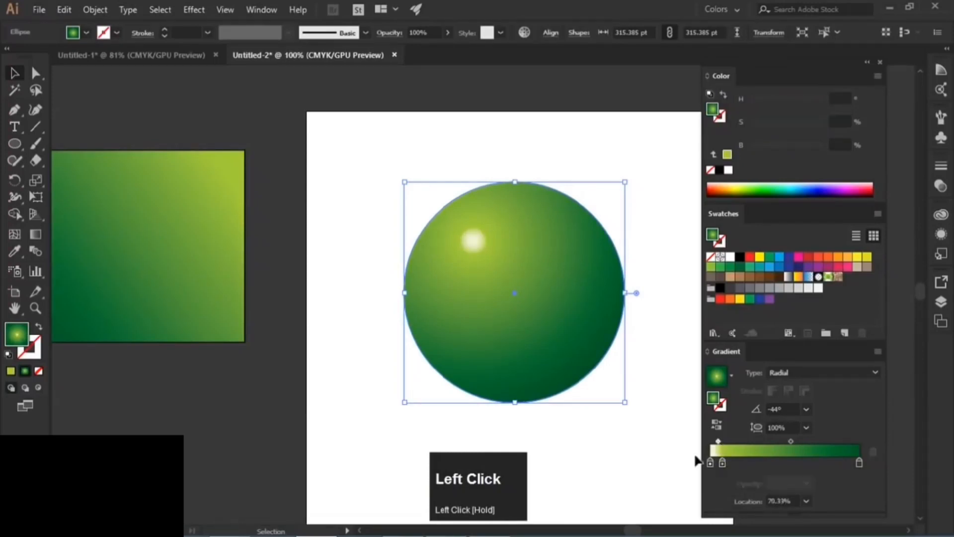
left_click(541, 428)
key("space")
left_click_drag(541, 428, 470, 316)
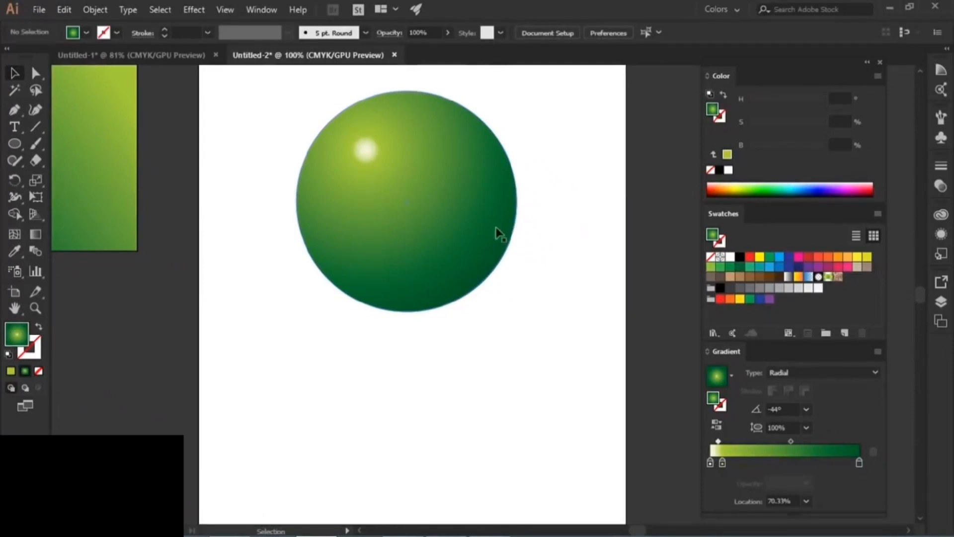
Move the sphere off the artboard's right side and delete the linear gradient rectangle
left_click(410, 222)
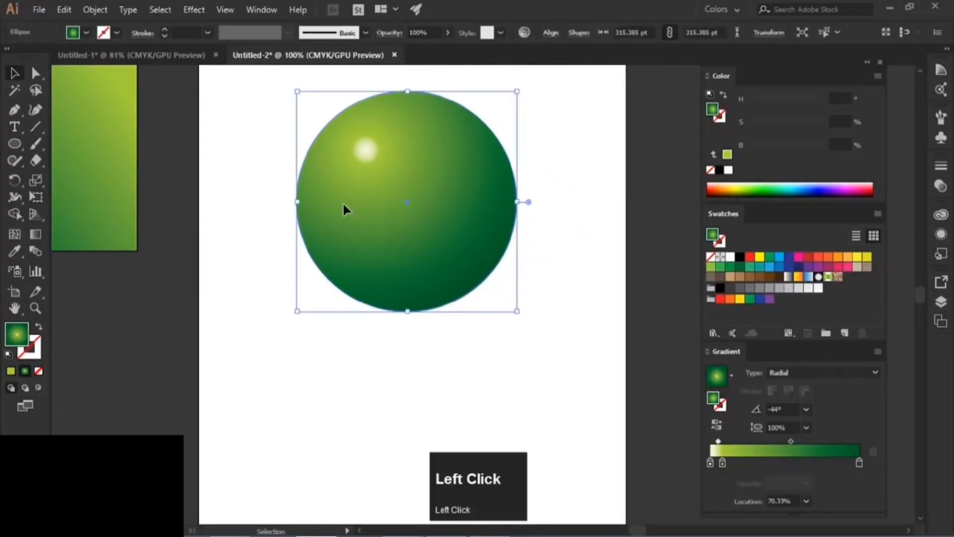
left_click_drag(343, 205, 665, 152)
left_click_drag(87, 136, 130, 154)
left_click_drag(666, 134, 379, 215)
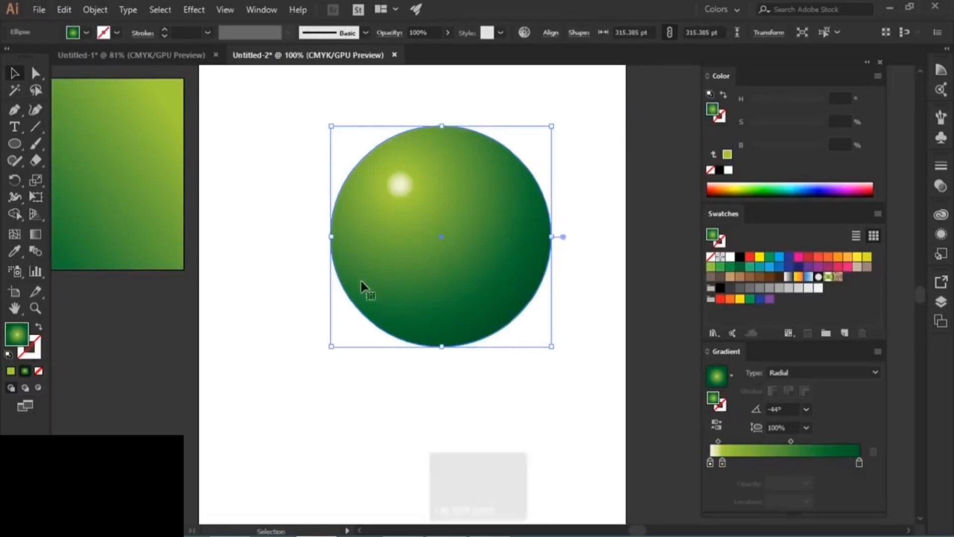
left_click_drag(361, 286, 670, 169)
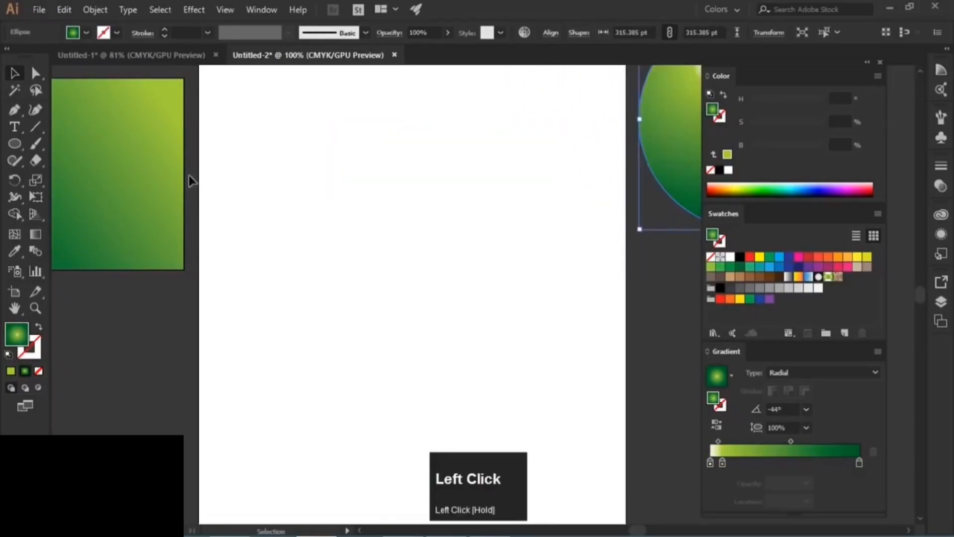
left_click_drag(189, 175, 495, 165)
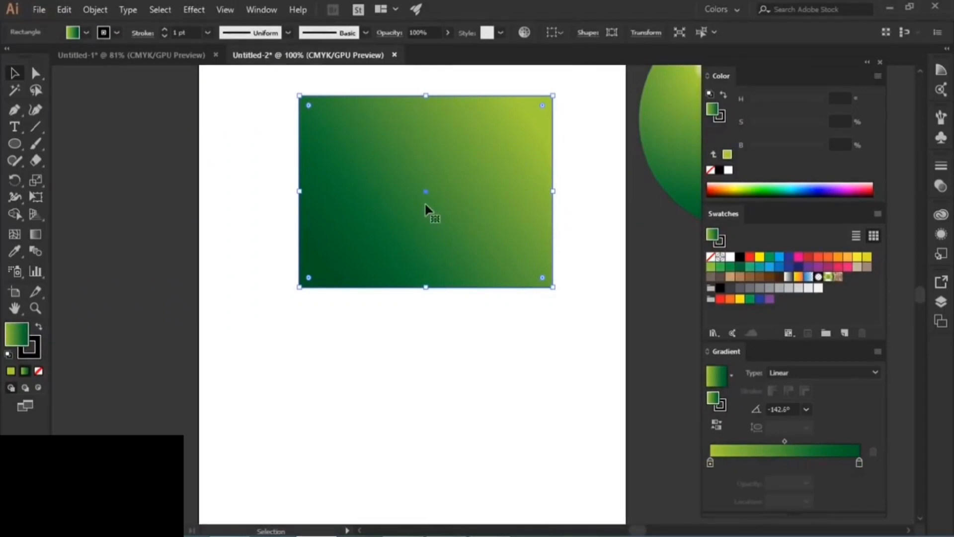
key("Delete")
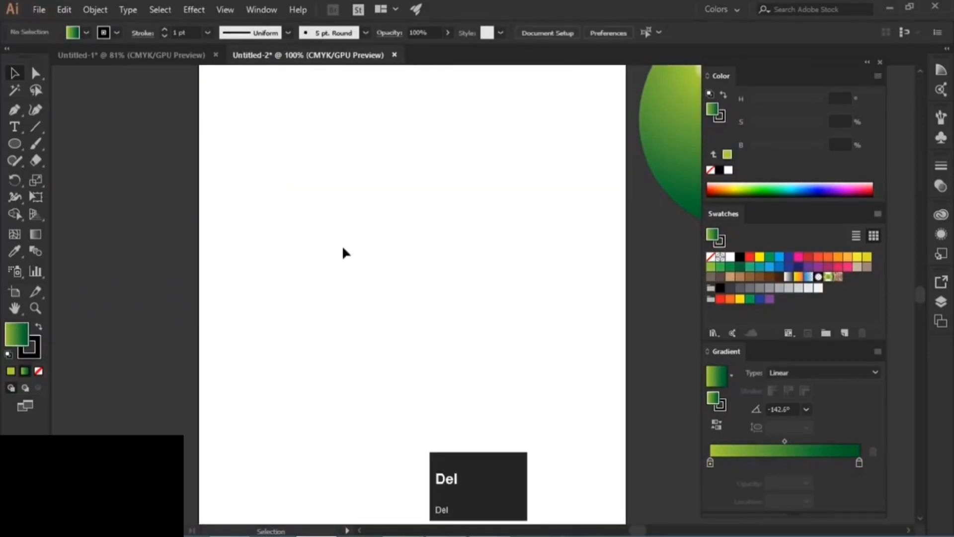
Reset the fill and stroke to the default white and black, and draw a square on the artboard
left_click(8, 354)
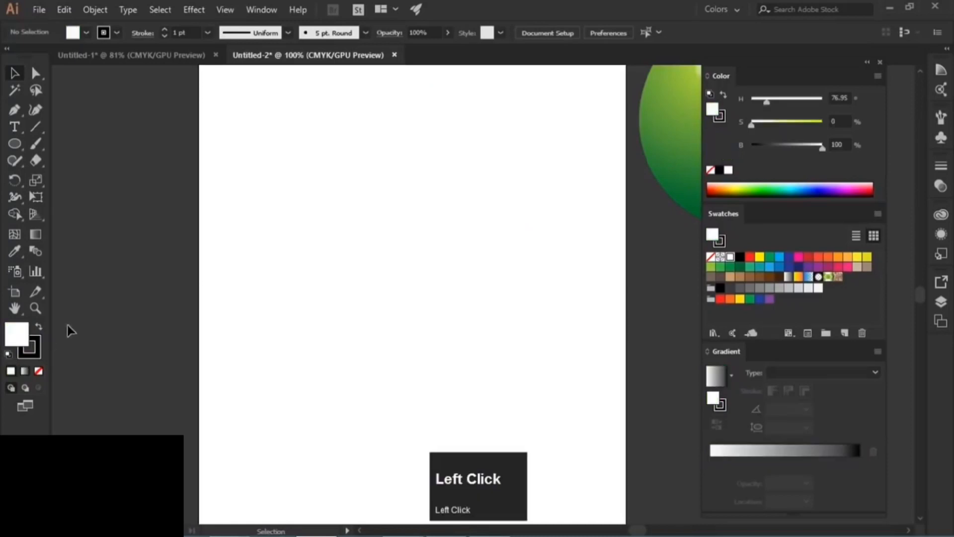
left_click_drag(14, 143, 74, 137)
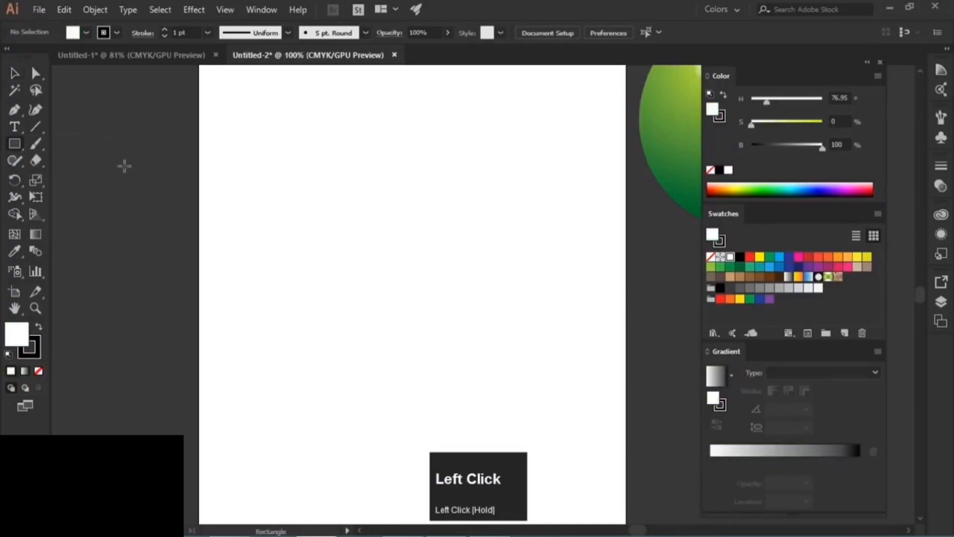
left_click_drag(345, 142, 468, 262)
left_click(15, 73)
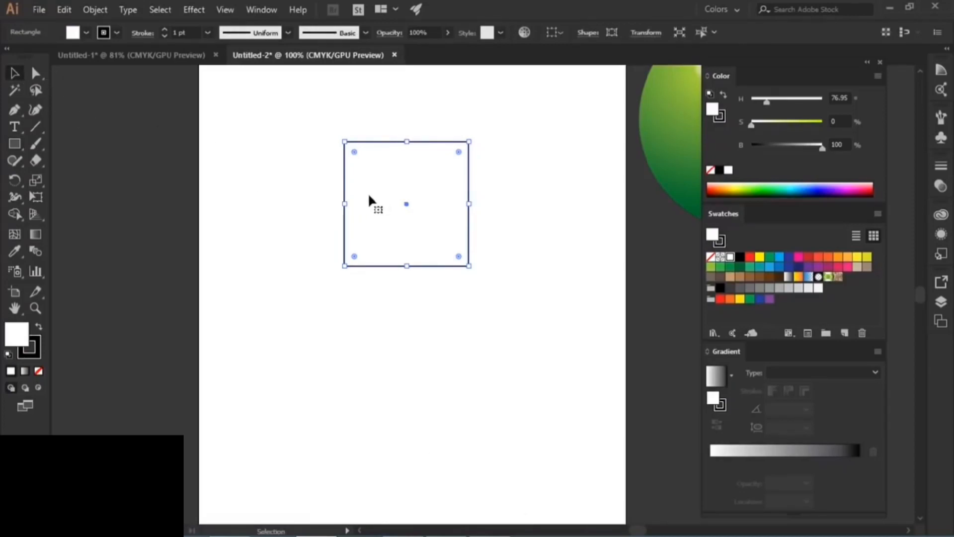
Duplicate the square to build an L of three adjoining squares, with one above and one to the right of the corner square
left_click_drag(399, 168, 473, 274)
left_click_drag(417, 324, 416, 201, "alt+shift")
left_click(461, 211)
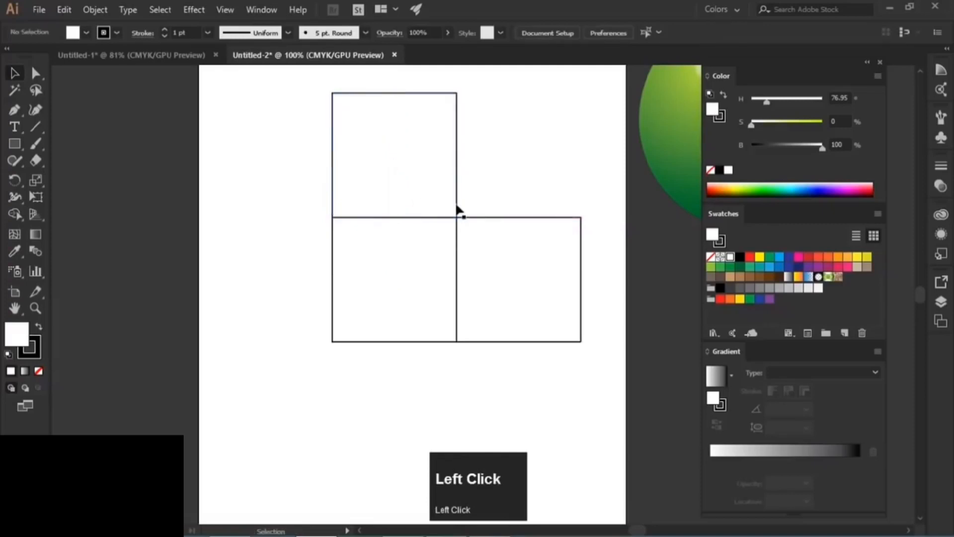
Reshape the three squares into a cube with the Direct Selection tool by moving their outer corner points until the faces meet
left_click(35, 73)
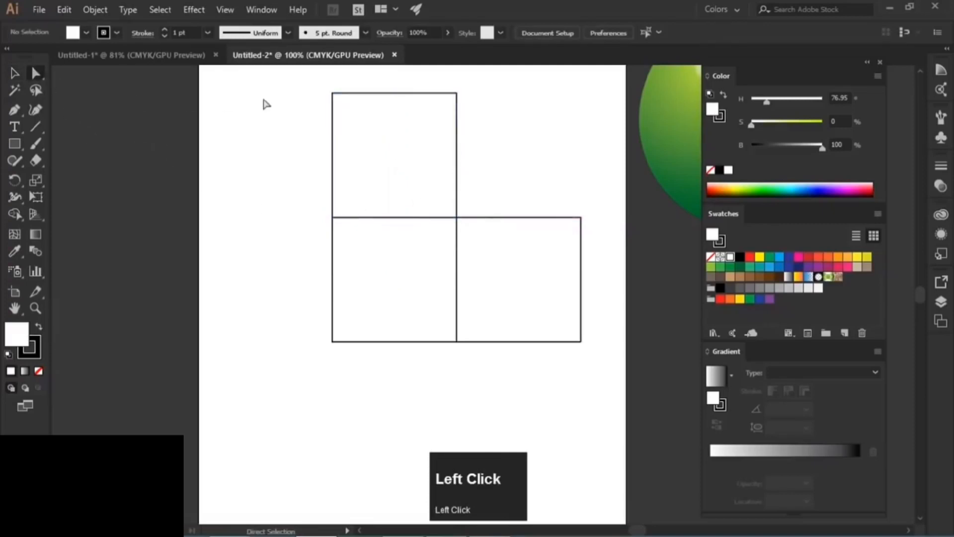
left_click_drag(303, 71, 485, 121)
left_click_drag(457, 93, 506, 202)
left_click_drag(604, 189, 567, 375)
left_click_drag(581, 218, 506, 199)
left_click_drag(300, 139, 396, 326)
left_click_drag(354, 285, 456, 296)
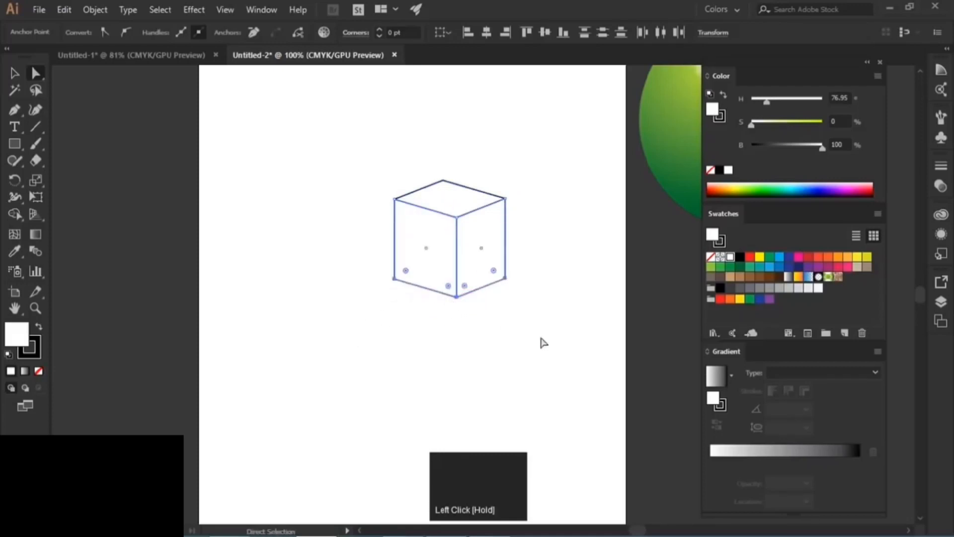
Select all three cube faces, enlarge them together to roughly twice the size, and center the cube on the artboard
left_click(110, 170)
left_click(15, 75)
left_click(412, 219)
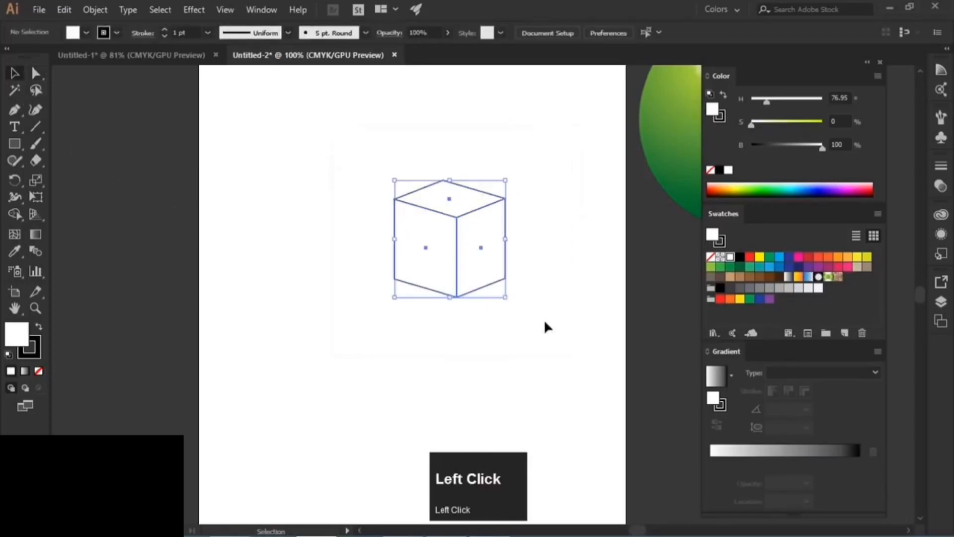
left_click_drag(492, 237, 437, 234)
left_click_drag(449, 293, 511, 358)
left_click_drag(436, 234, 470, 268)
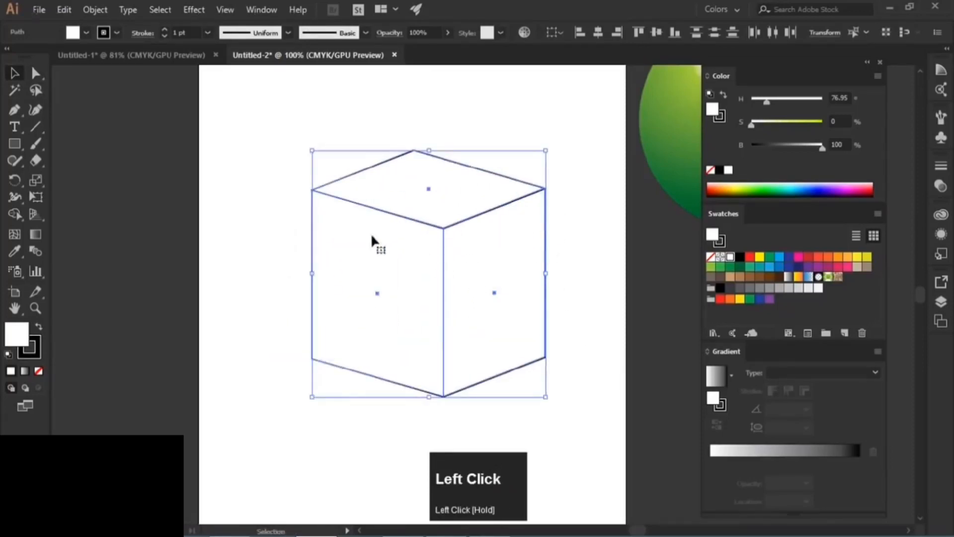
Fill all three cube faces with the light brown swatch (C 30, M 50, Y 75, K 10) and remove their stroke
left_click(269, 115)
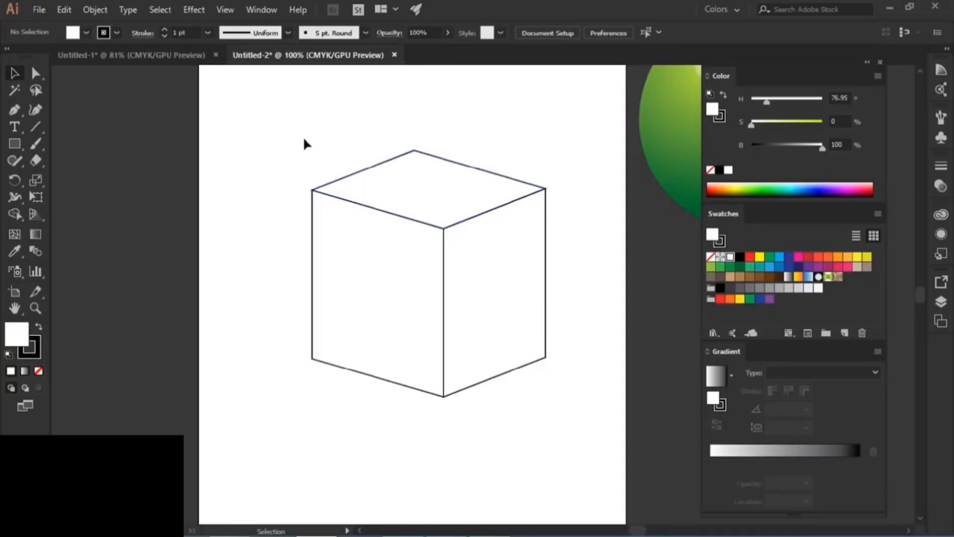
left_click_drag(299, 137, 581, 380)
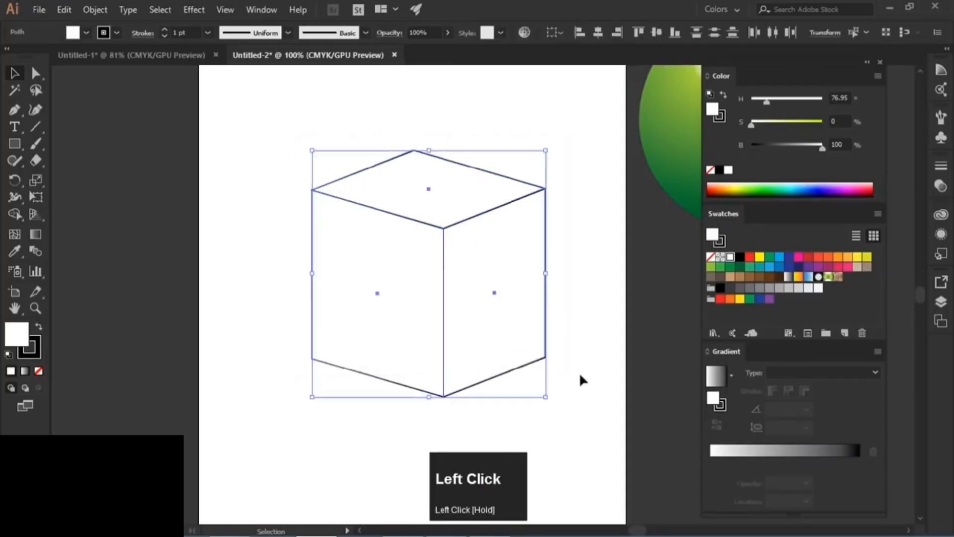
left_click(740, 277)
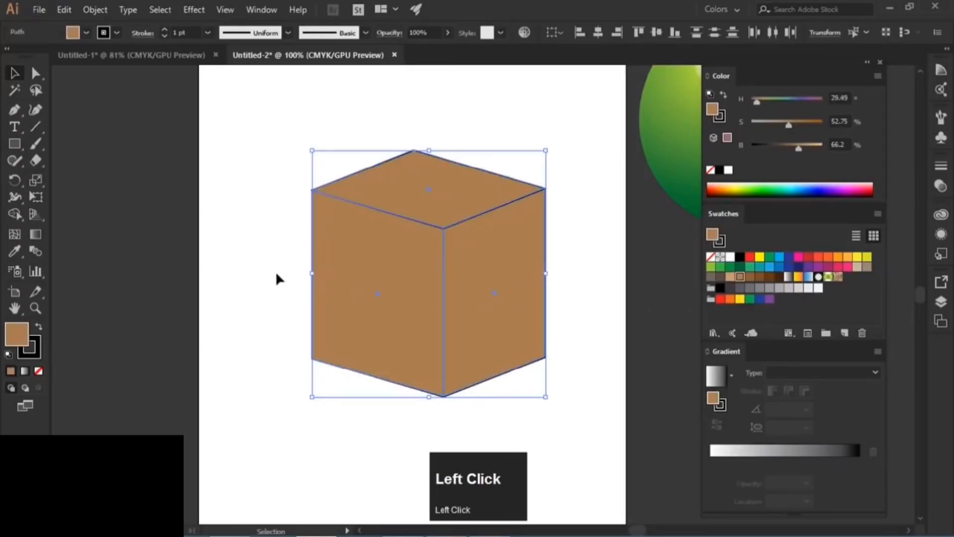
left_click(34, 351)
left_click(39, 370)
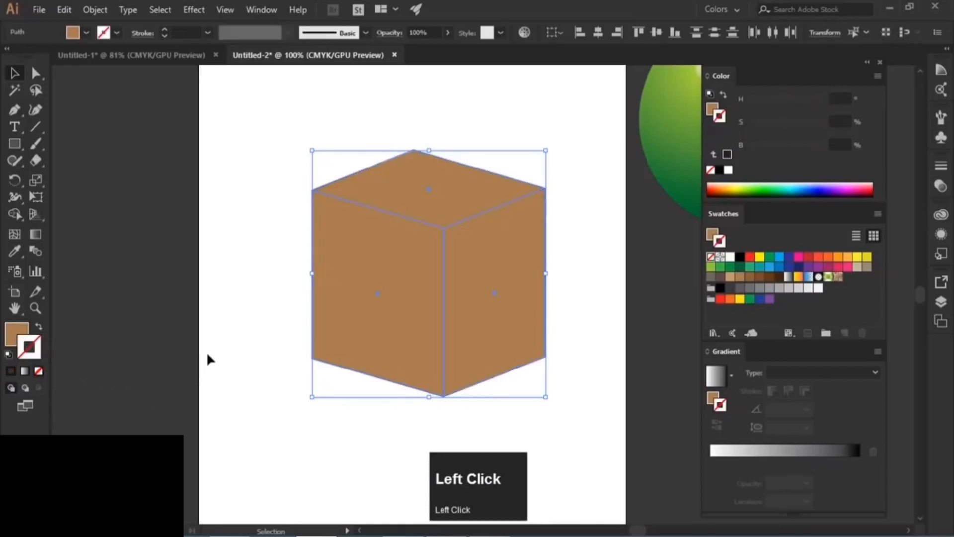
Try pulling the cube's top and right faces apart, undo both moves, and deselect the faces
left_click(273, 357)
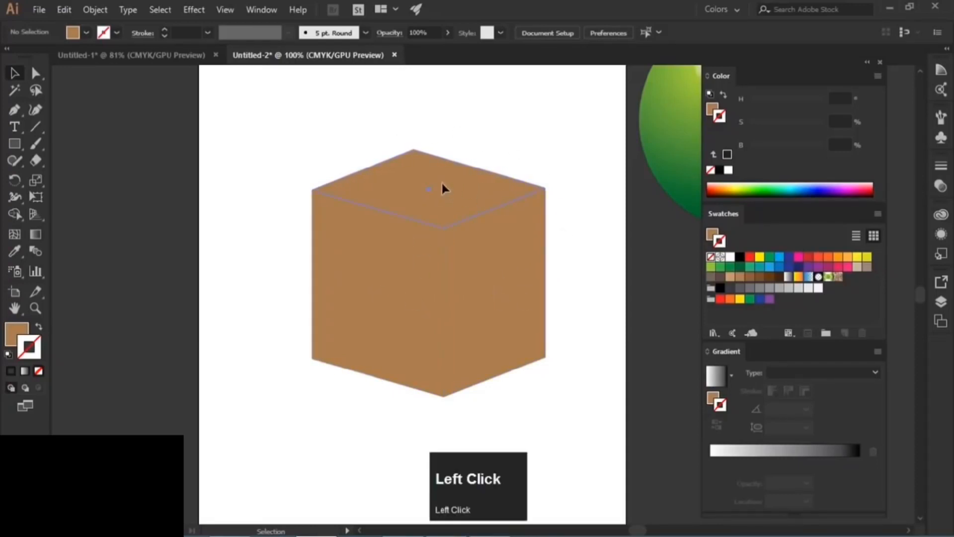
left_click_drag(445, 188, 447, 149)
left_click_drag(497, 252, 526, 257)
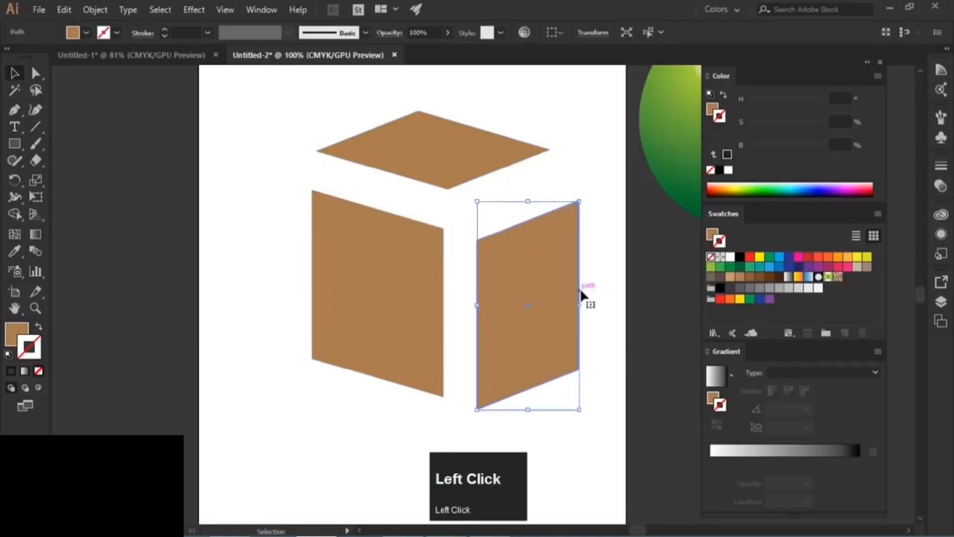
key("ctrl+z")
key("ctrl+z")
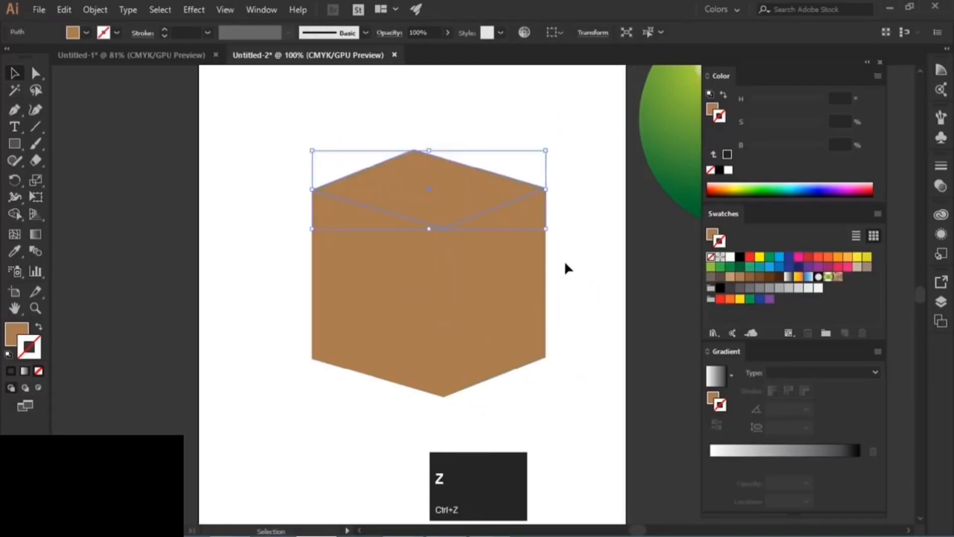
left_click(568, 249)
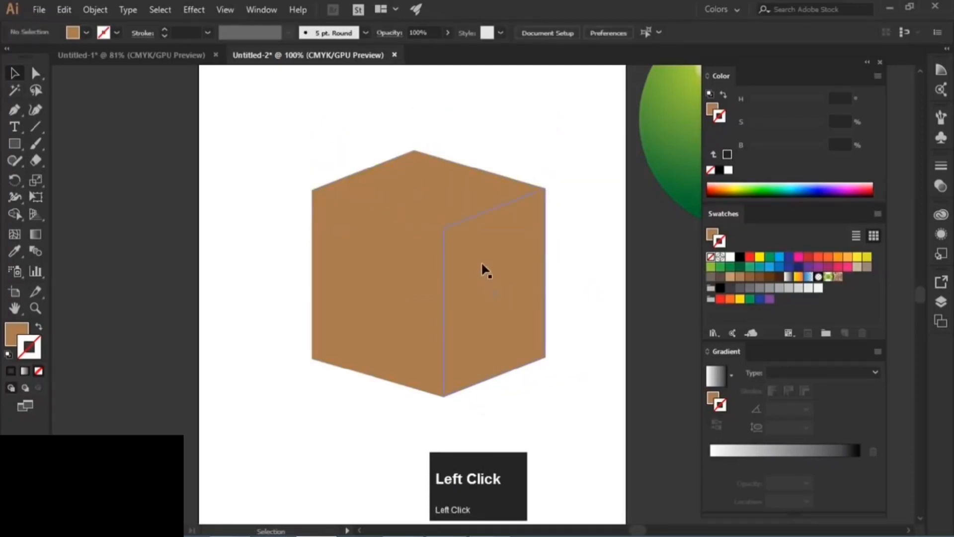
Give the cube's right face a linear gradient from its light brown fill to black, removing the white stop and moving the brown stop to 0%
left_click(459, 253)
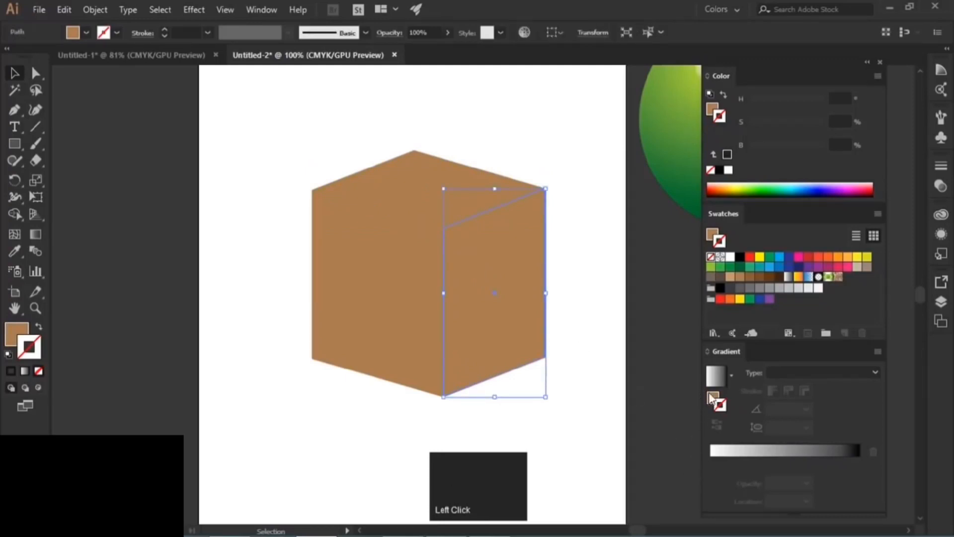
left_click(709, 398)
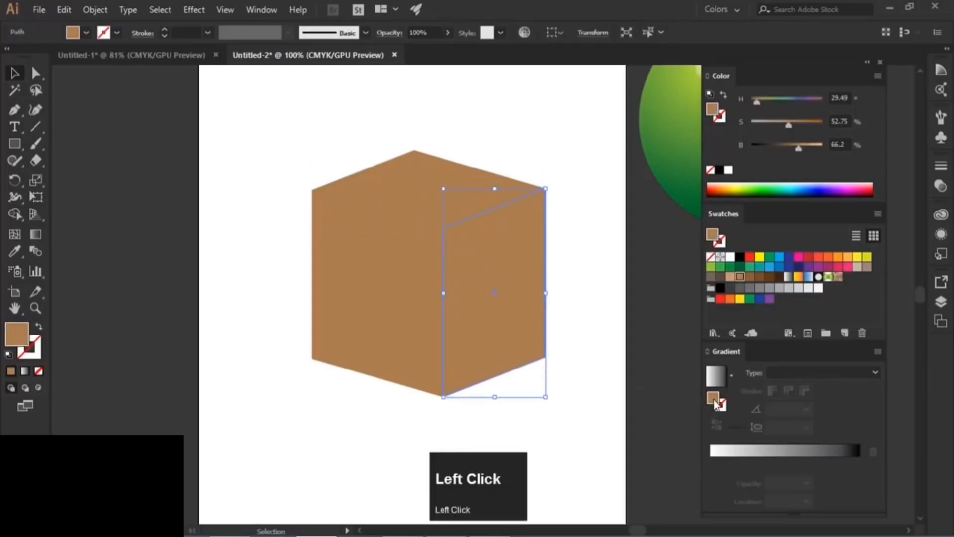
left_click_drag(713, 399, 717, 460)
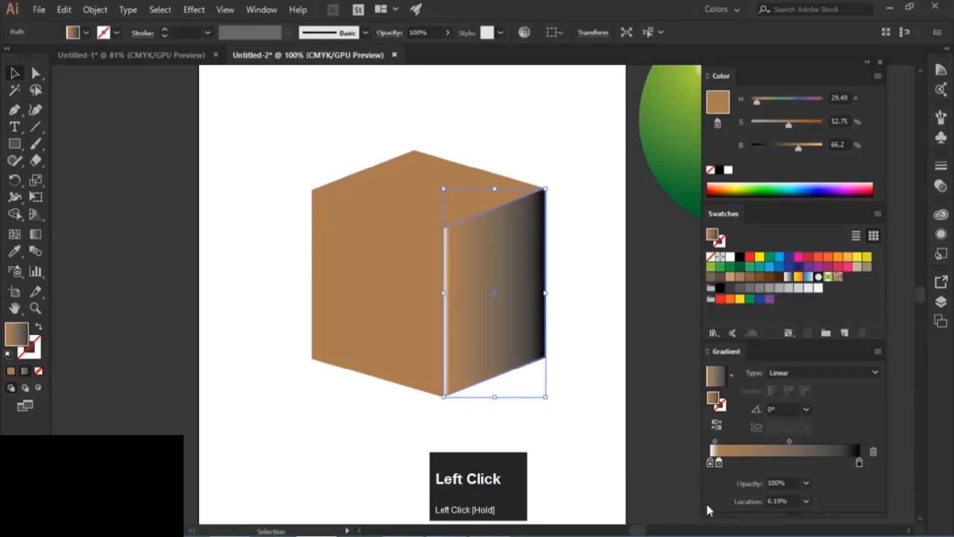
left_click(710, 463)
left_click_drag(709, 466, 711, 477)
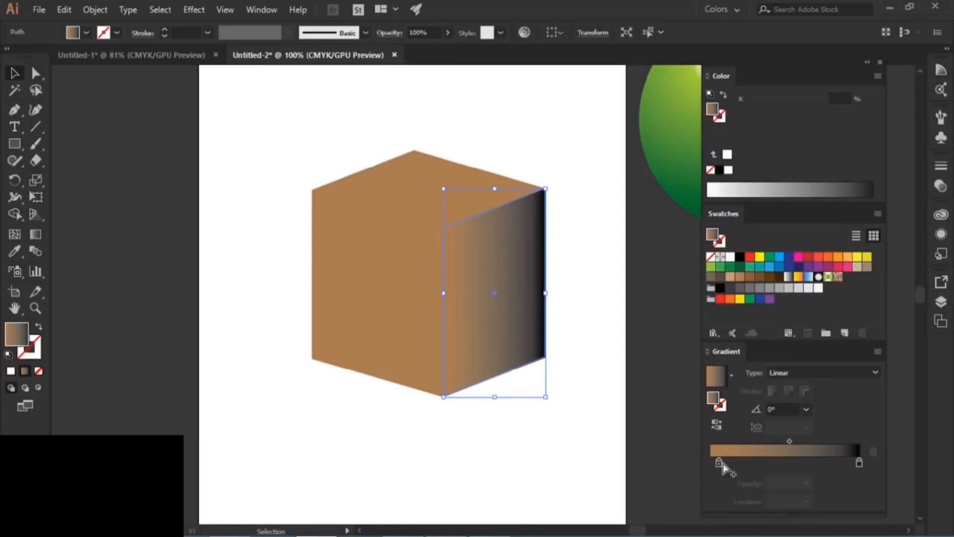
left_click_drag(722, 462, 709, 462)
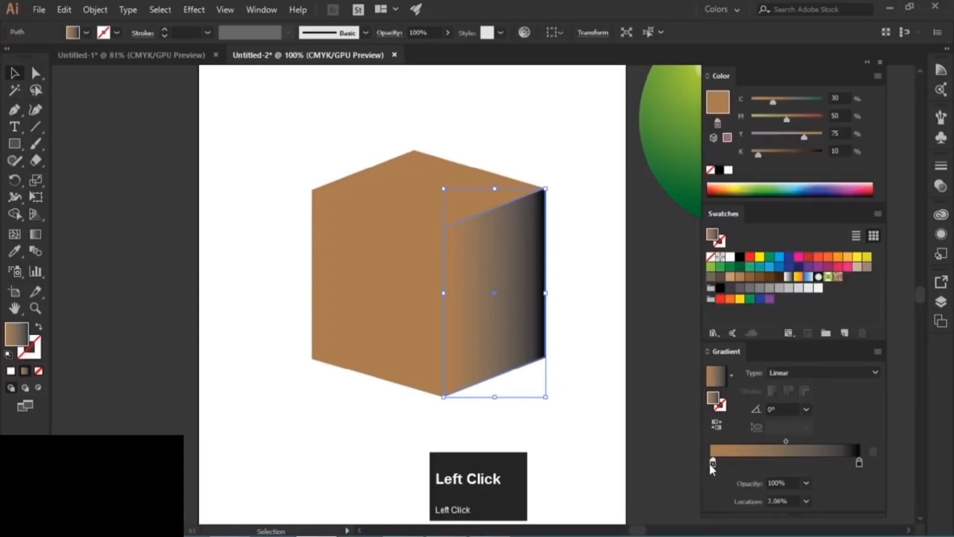
Duplicate the brown stop of the right face's gradient at about 19%
left_click(859, 464)
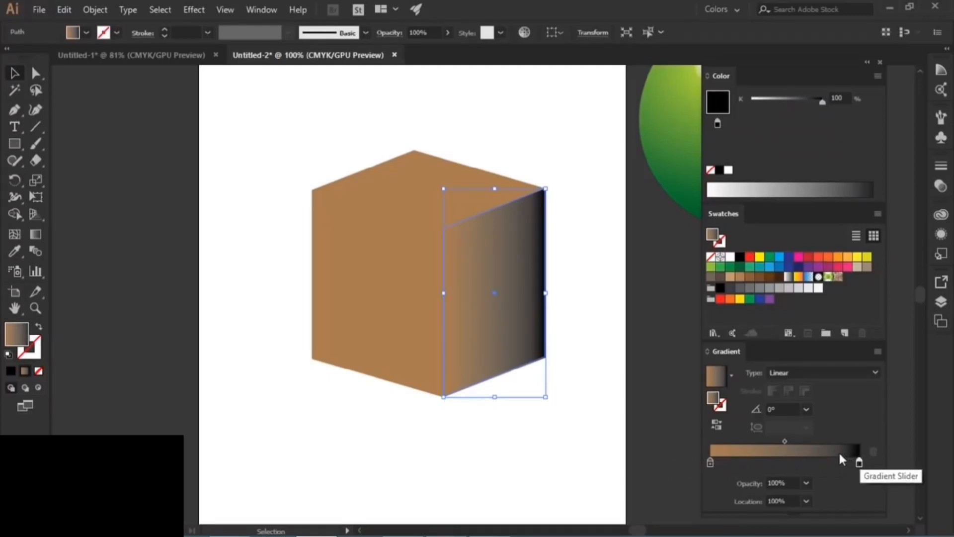
left_click(710, 465, "alt")
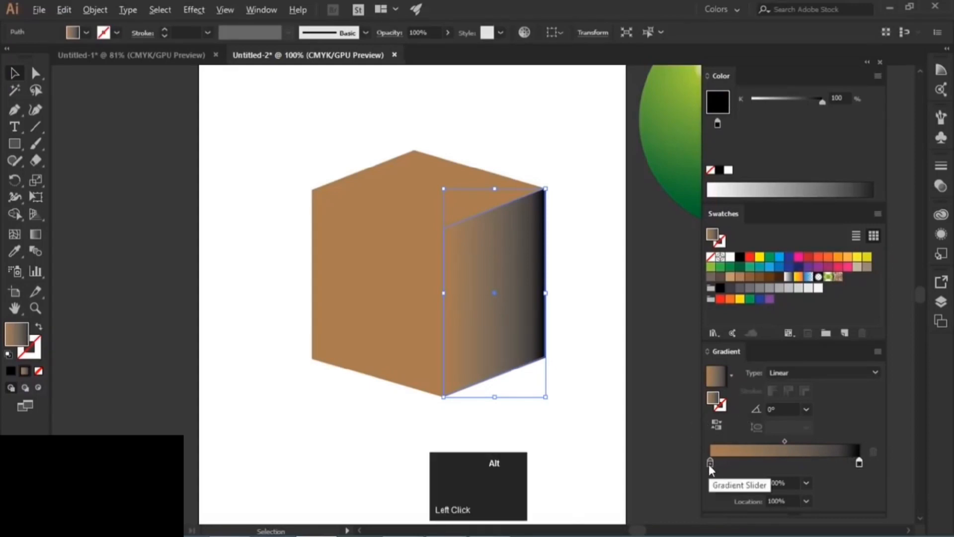
left_click_drag(711, 463, 739, 462)
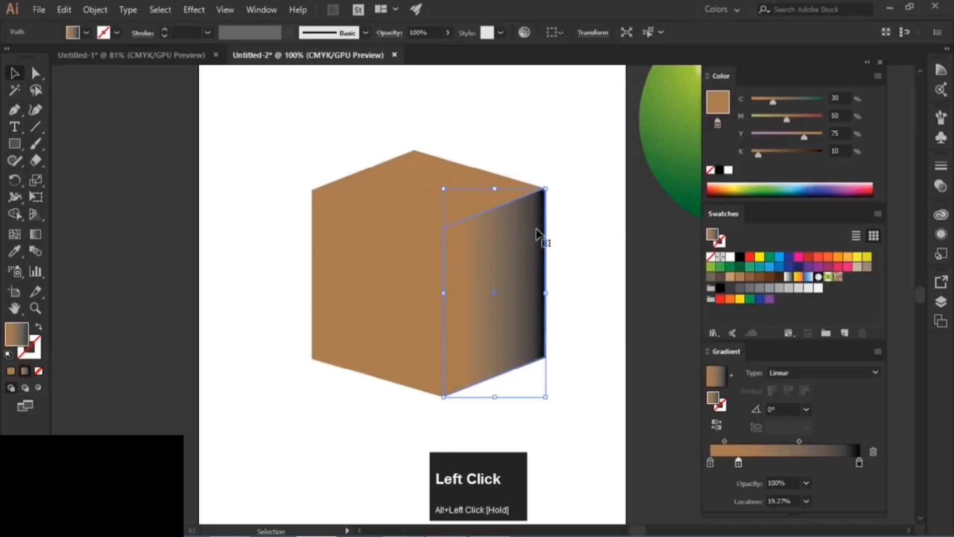
Replace the black stop of the right face's gradient with a duplicate of the brown stop at 100%
key("ctrl")
key("ctrl+z")
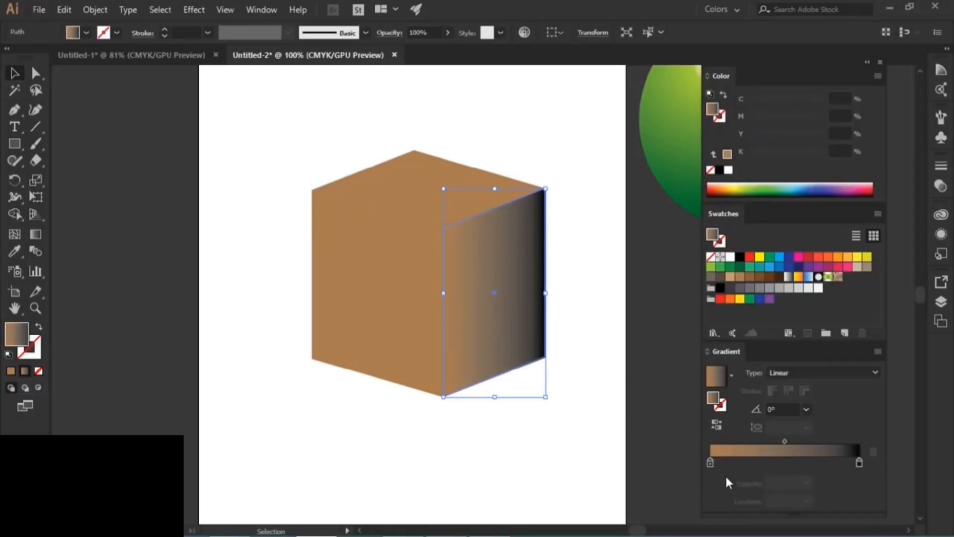
key("alt")
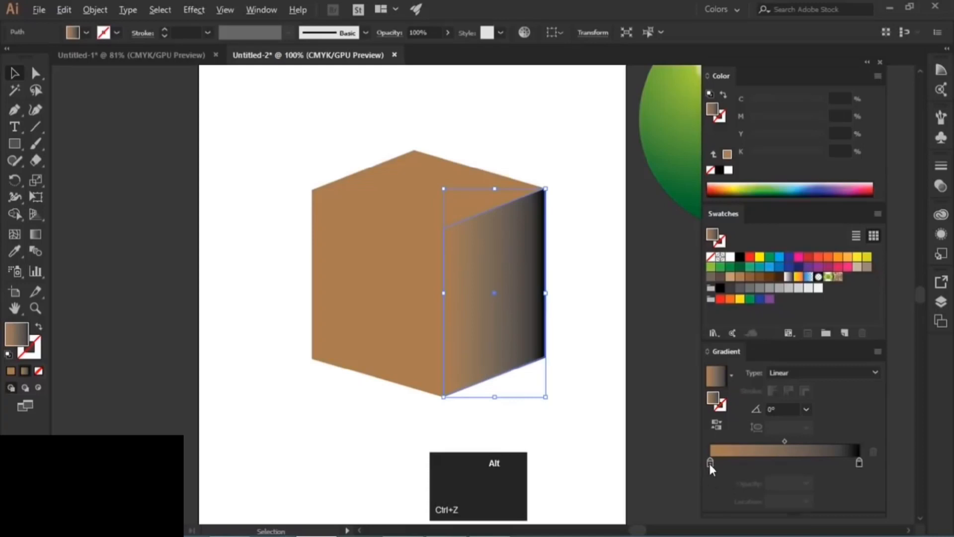
left_click_drag(710, 462, 750, 462)
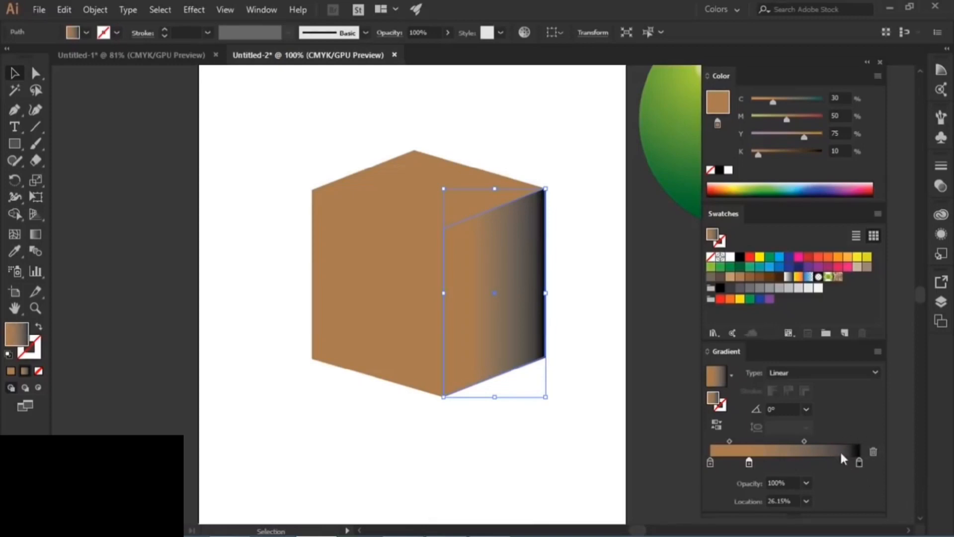
left_click_drag(860, 463, 860, 513)
left_click_drag(750, 462, 889, 467)
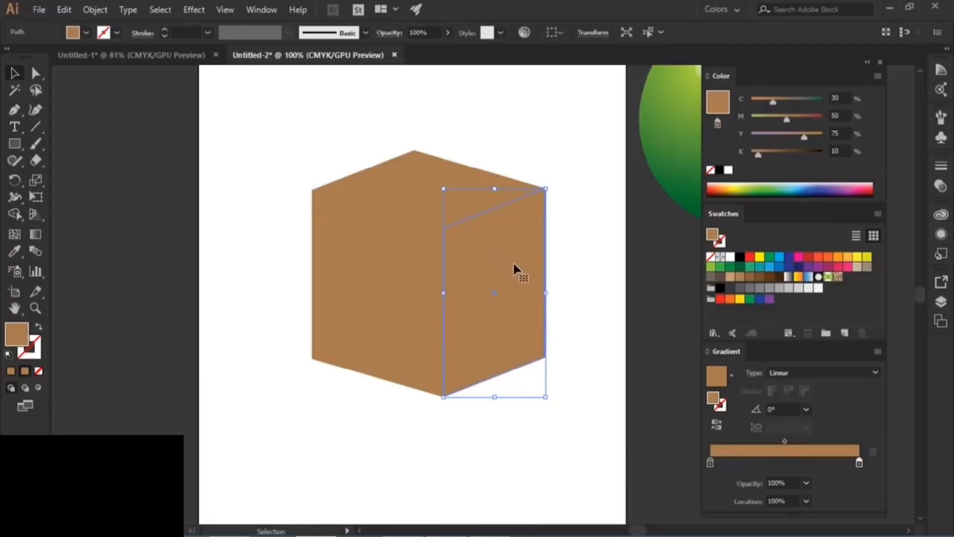
Switch the color sliders to HSB and darken the right face's 100% gradient stop to saturation 64% and brightness 49%
left_click(859, 462)
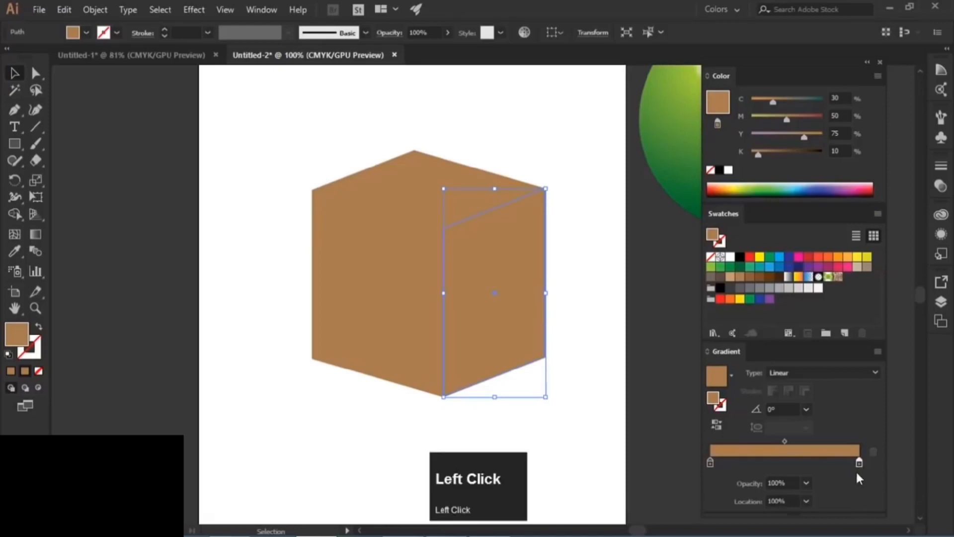
left_click(877, 75)
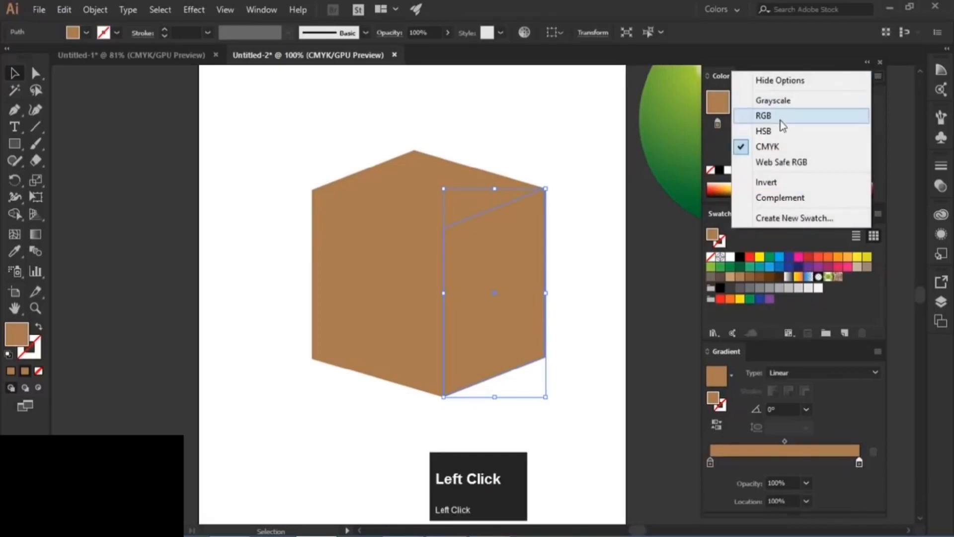
left_click(764, 131)
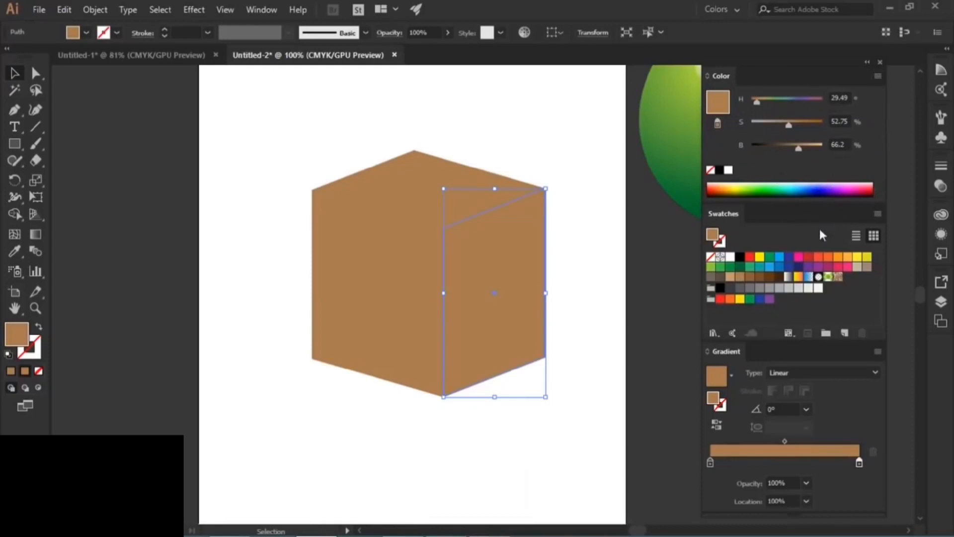
left_click(860, 465)
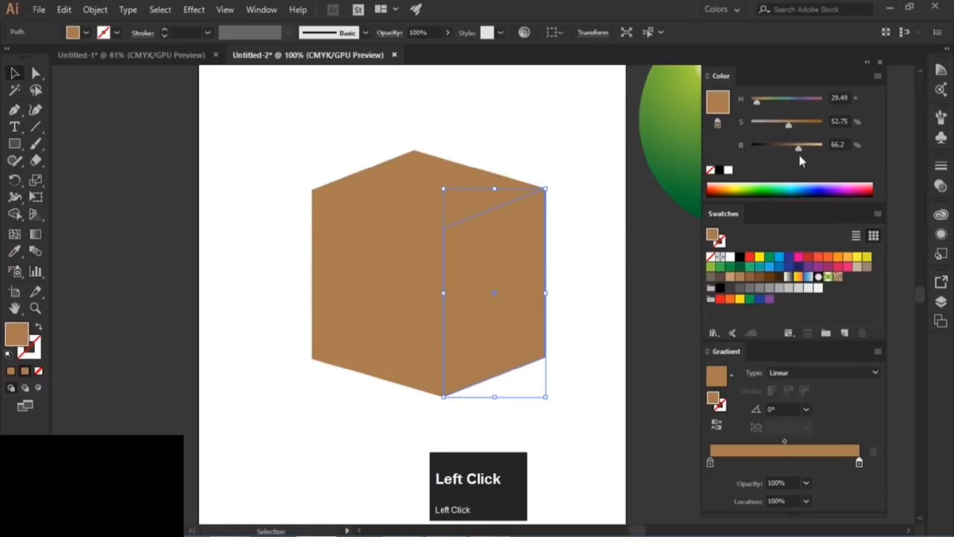
left_click_drag(798, 147, 799, 122)
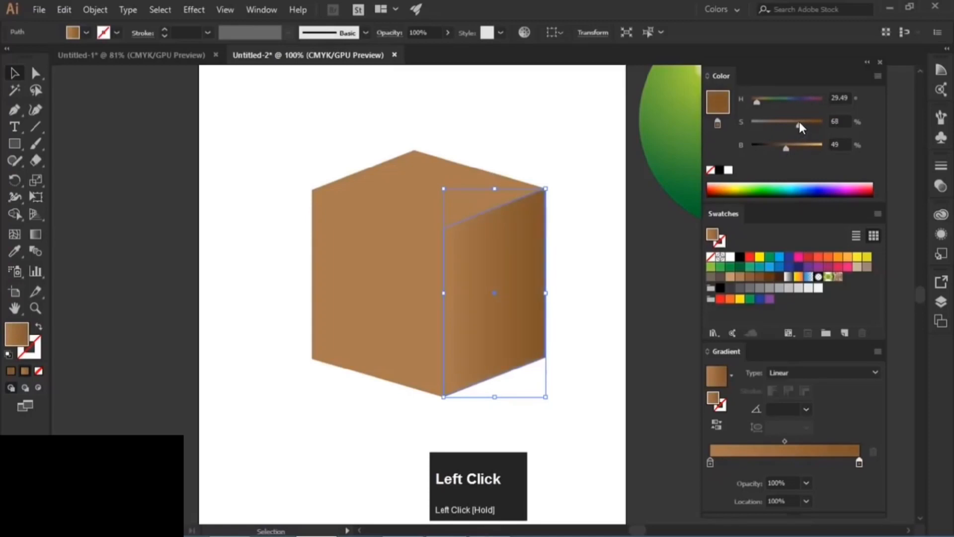
left_click(604, 262)
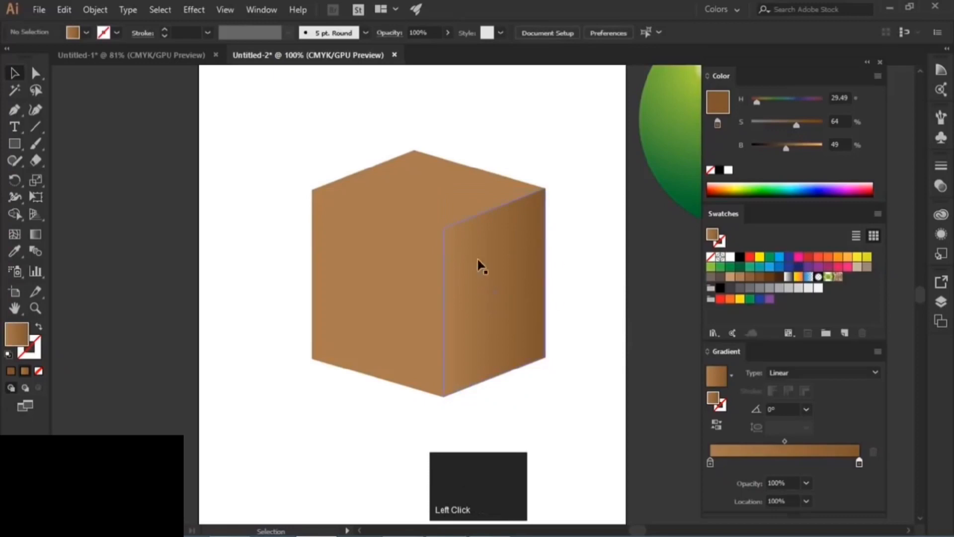
Apply the right face's gradient to the cube's left and top faces with the Eyedropper, then deselect them
left_click(354, 265)
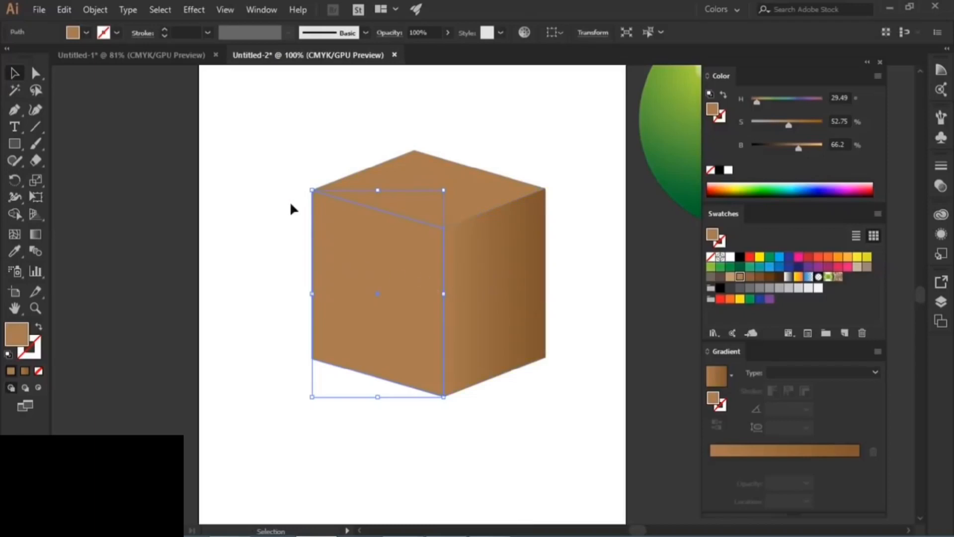
left_click_drag(289, 145, 370, 243)
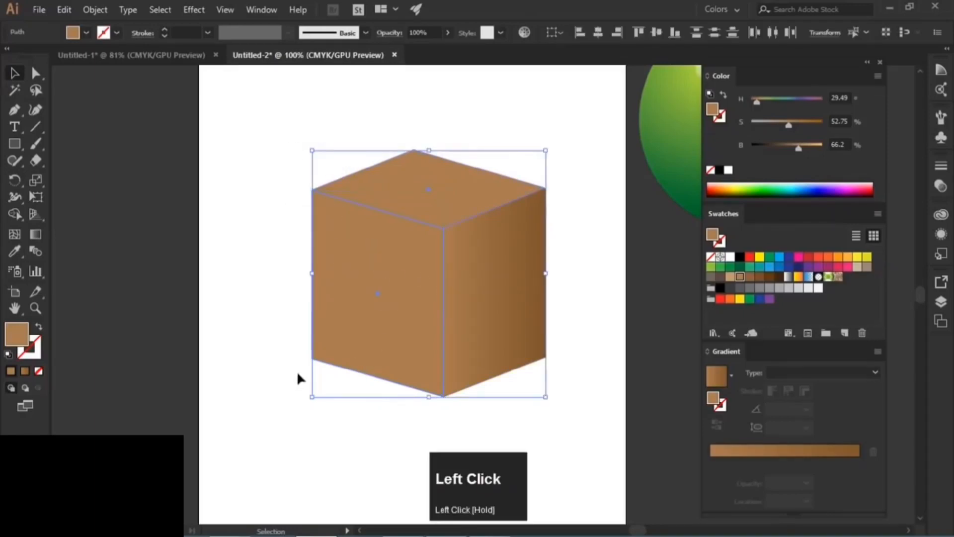
left_click(14, 251)
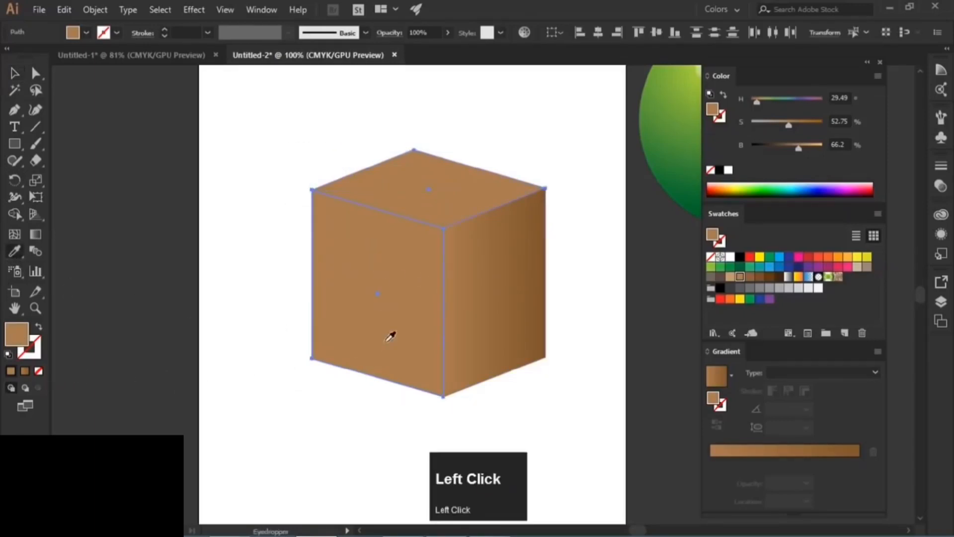
left_click(470, 271)
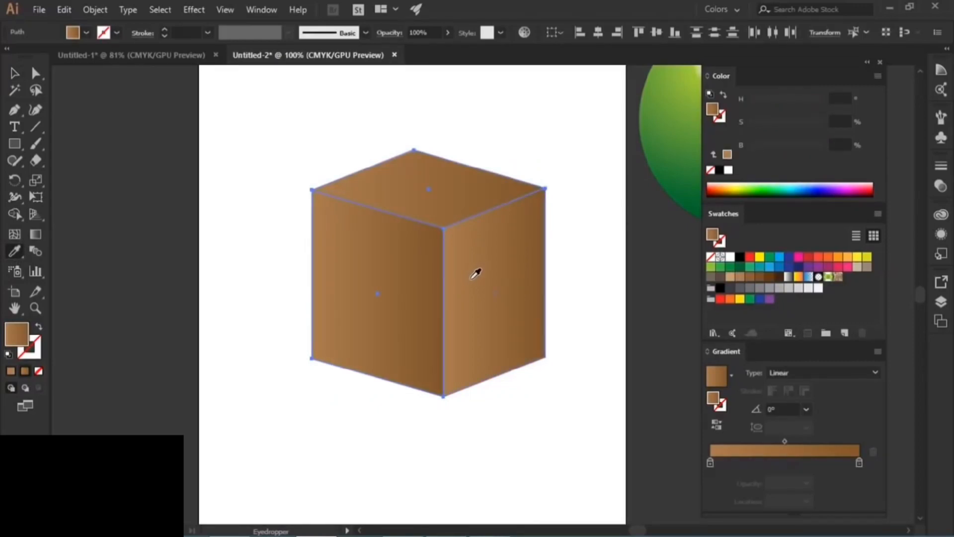
left_click(13, 75)
left_click(294, 155)
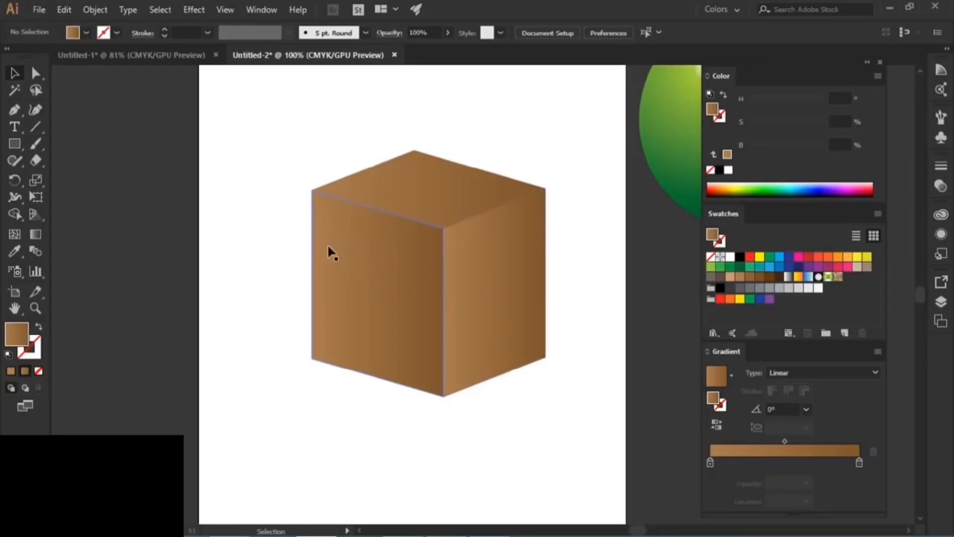
Redirect the left face's gradient with the Gradient tool to -180°, running from the cube's front edge to its outer edge
left_click(359, 264)
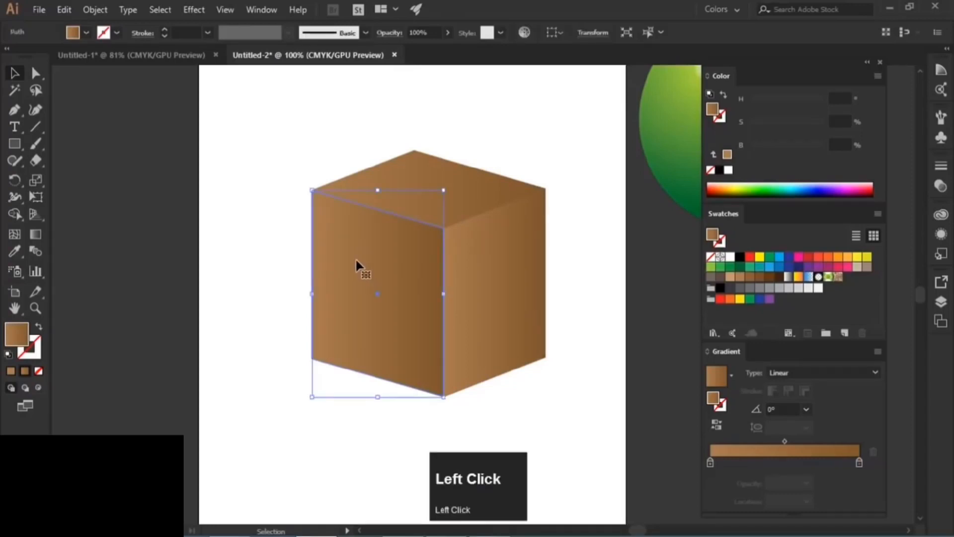
left_click(36, 234)
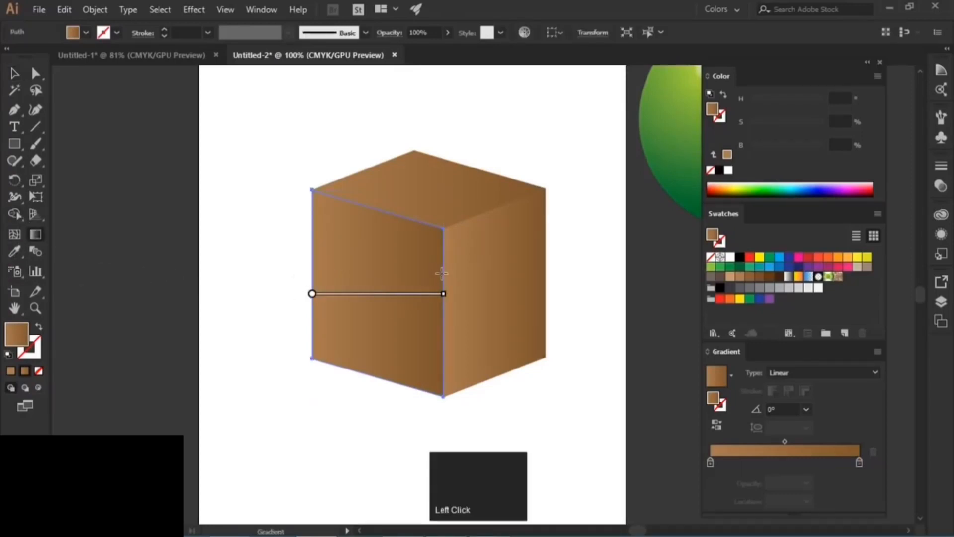
mouse_move(441, 273)
left_mouse_down()
mouse_move(300, 273)
mouse_move(303, 296)
mouse_move(310, 260)
mouse_move(308, 301)
left_mouse_up()
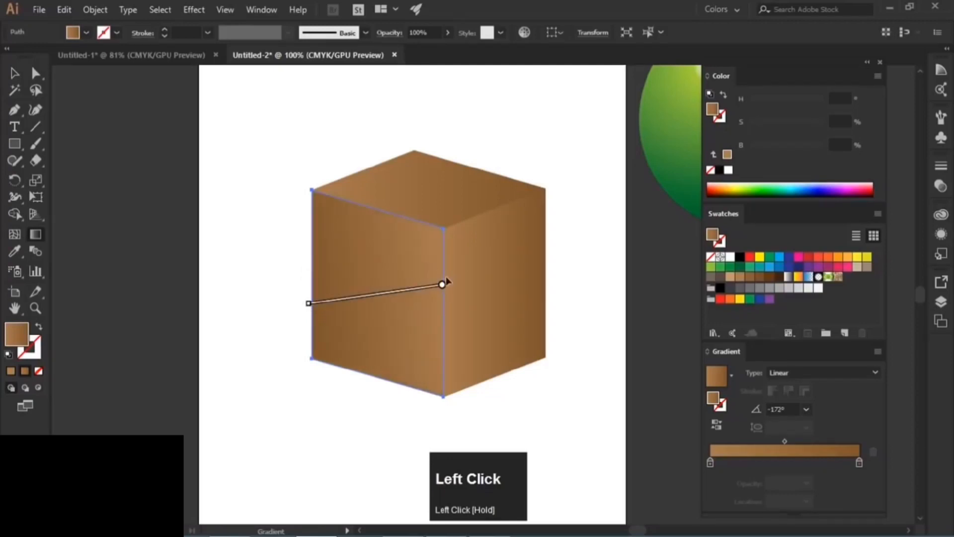
mouse_move(443, 284)
left_mouse_down()
mouse_move(443, 270)
mouse_move(351, 273)
mouse_move(312, 292)
left_mouse_up()
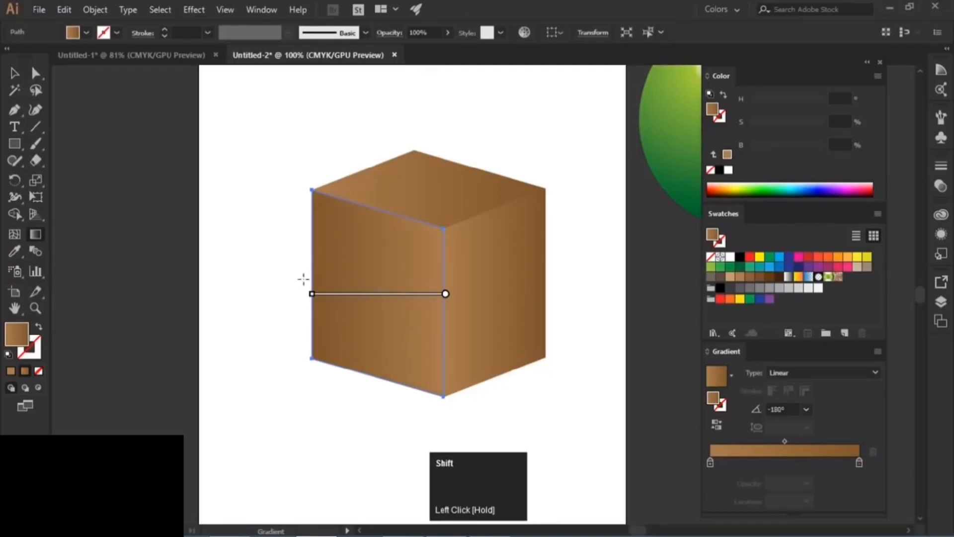
left_click(15, 73)
left_click(279, 172)
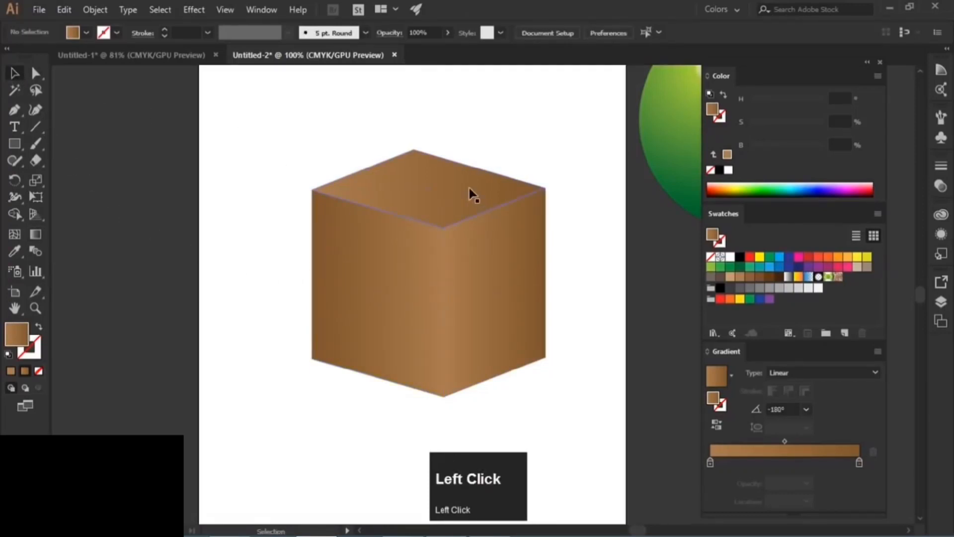
Redirect the top face's gradient from the front corner to just past the back corner, at about 110.7°
left_click(449, 212)
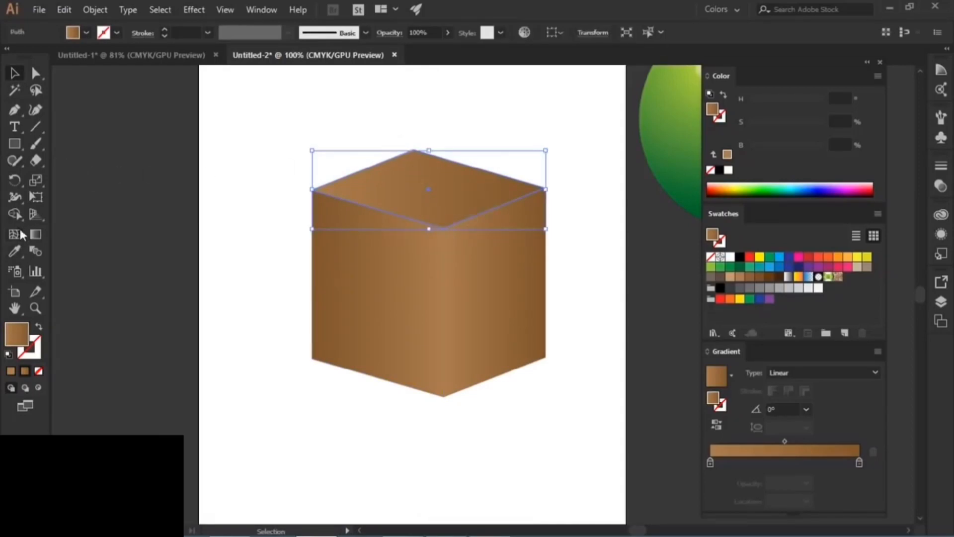
left_click(34, 235)
left_click_drag(443, 230, 411, 140)
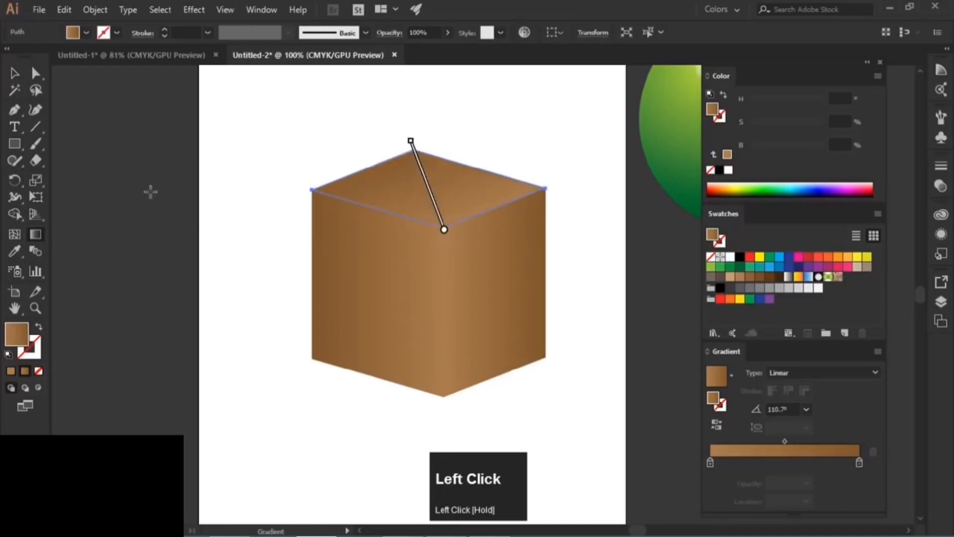
left_click(18, 76)
left_click(248, 141)
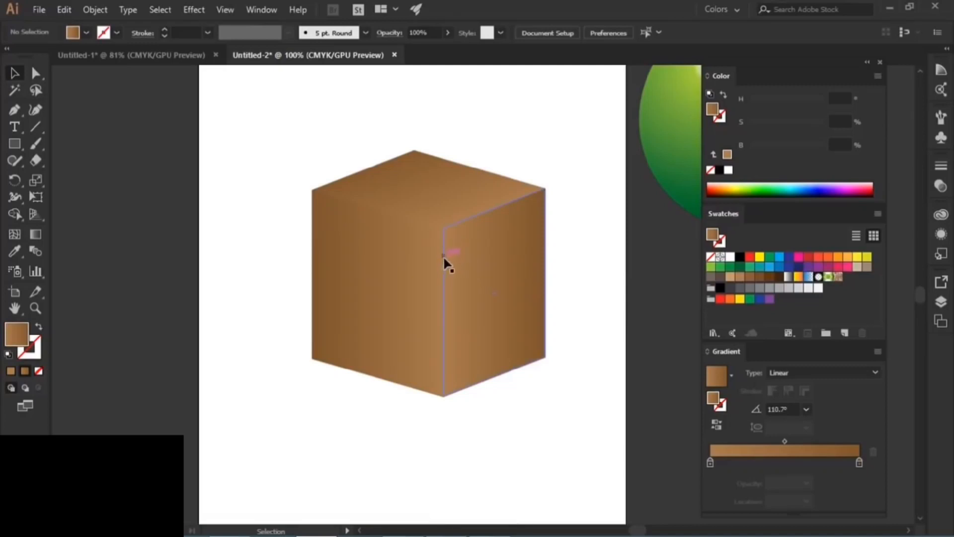
Duplicate the right face's light brown stop close to the start and lighten the 0% stop to saturation 43% and brightness 77%
left_click(451, 272)
left_click(452, 271)
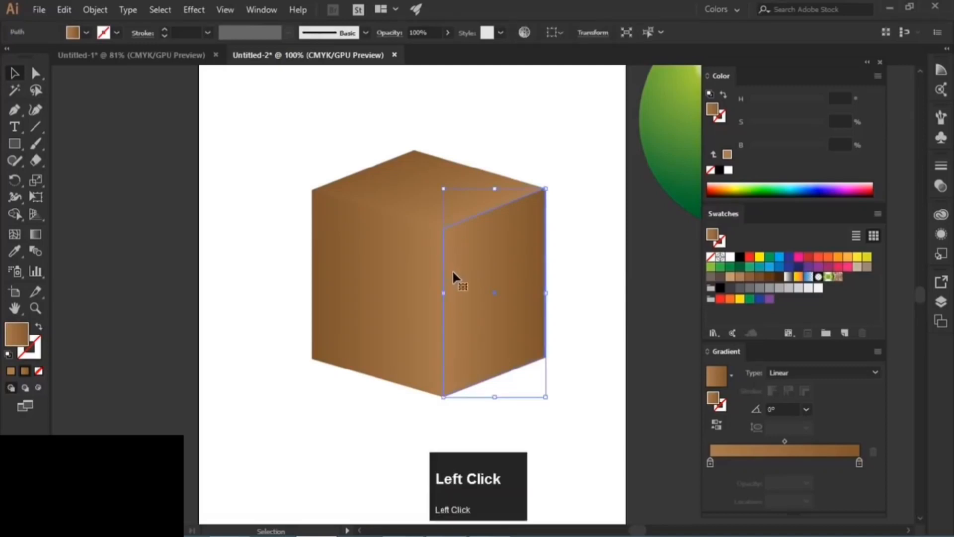
left_click_drag(710, 464, 718, 465)
left_click(710, 464)
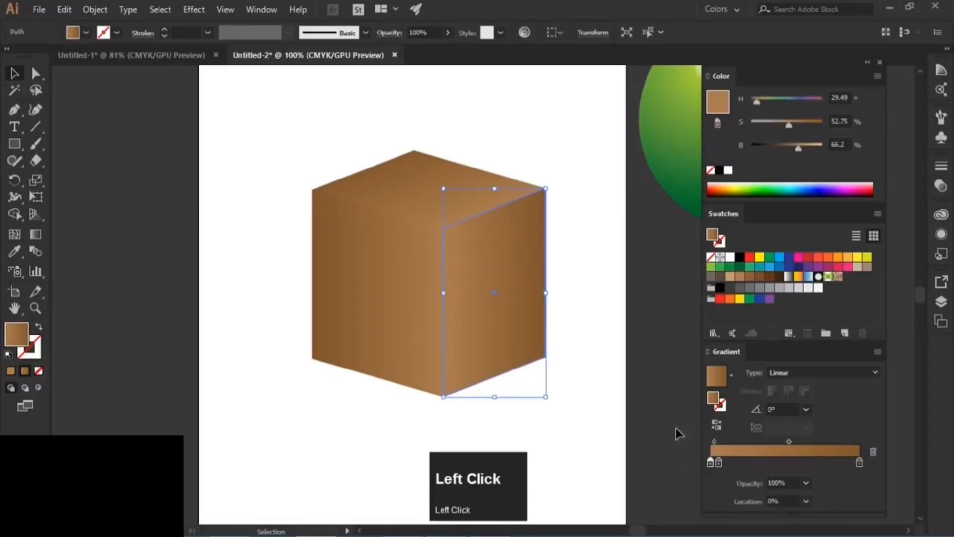
left_click_drag(799, 151, 783, 126)
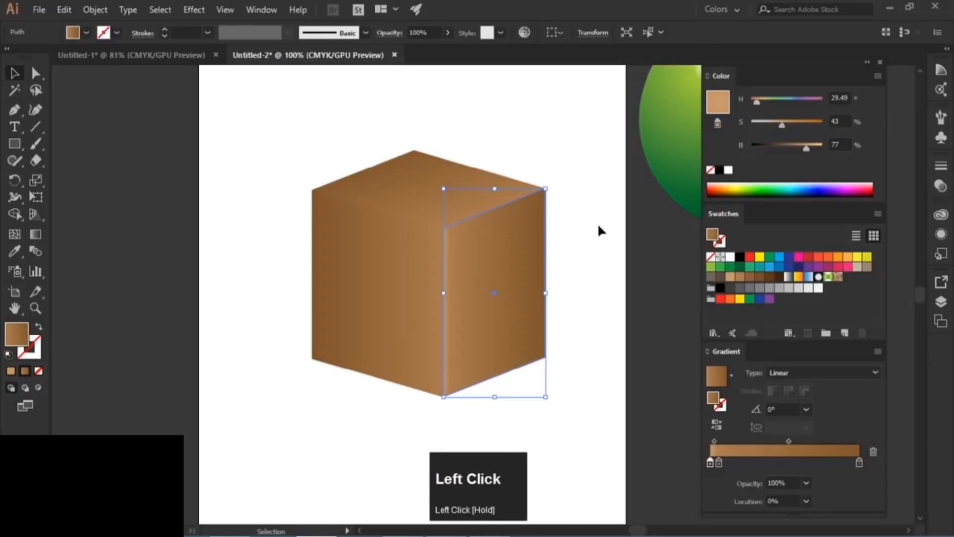
left_click(607, 239)
Duplicate the left face's light brown stop near the start and lighten the 0% stop to saturation 41% and brightness 72%
left_click(404, 312)
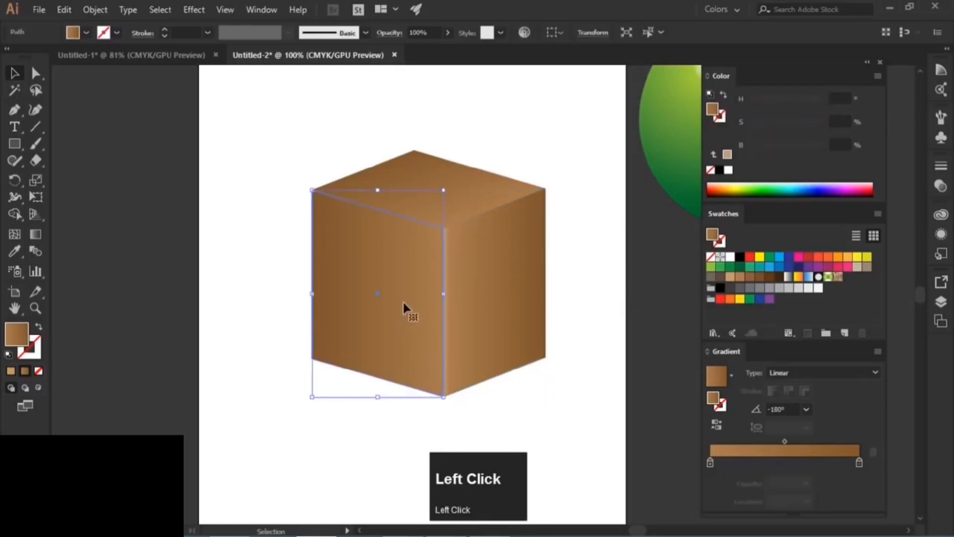
left_click(710, 464)
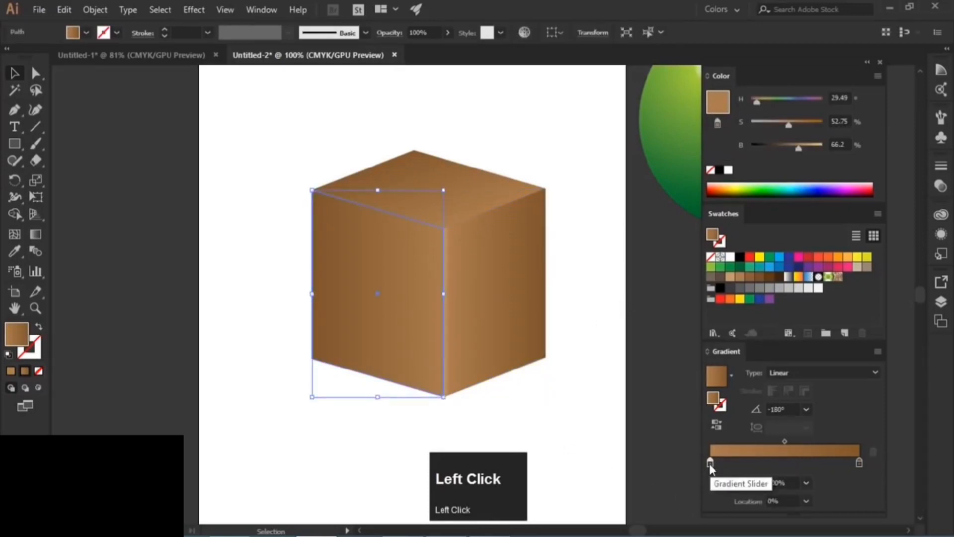
left_click_drag(709, 463, 726, 462)
left_click(708, 462)
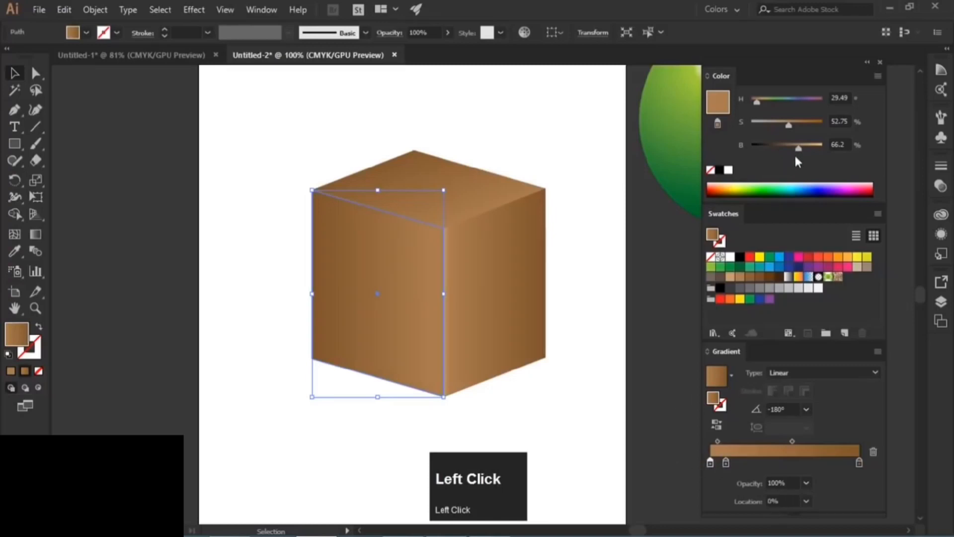
left_click_drag(789, 126, 781, 124)
left_click(621, 274)
left_click(409, 294)
left_click_drag(798, 149, 802, 148)
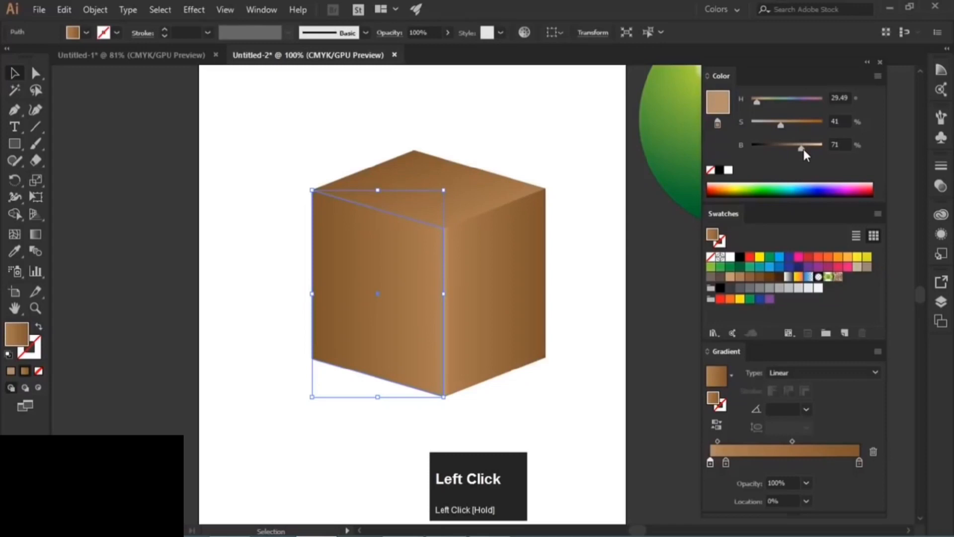
left_click(621, 276)
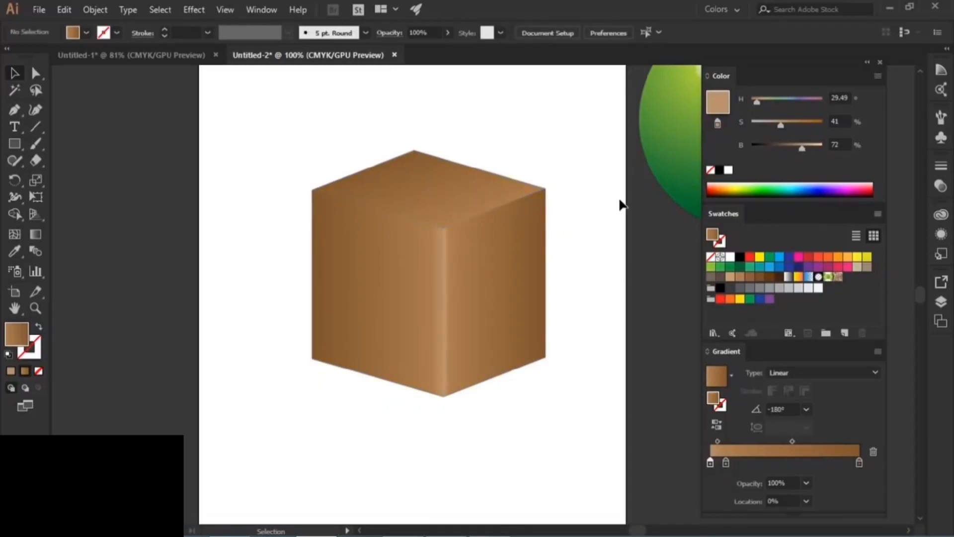
left_click(607, 237)
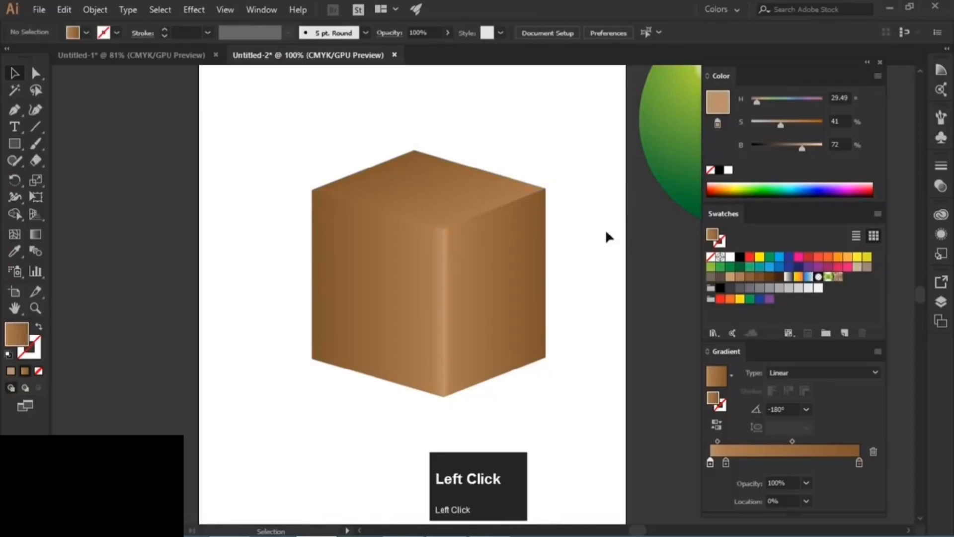
Scale the whole cube down proportionally to less than half its size and reselect its three faces
left_click_drag(490, 251, 333, 363)
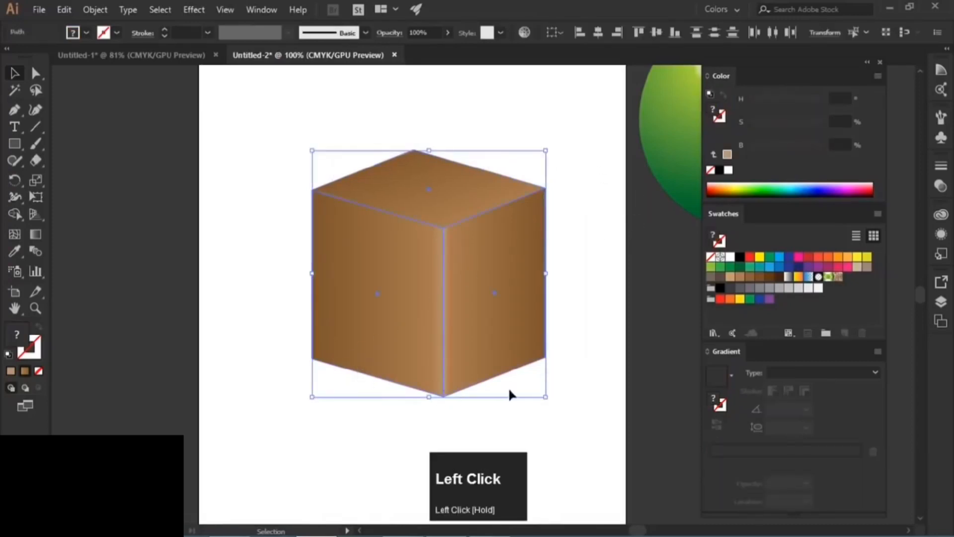
left_click(546, 396, "shift")
left_click_drag(547, 397, 448, 258)
left_click(547, 290)
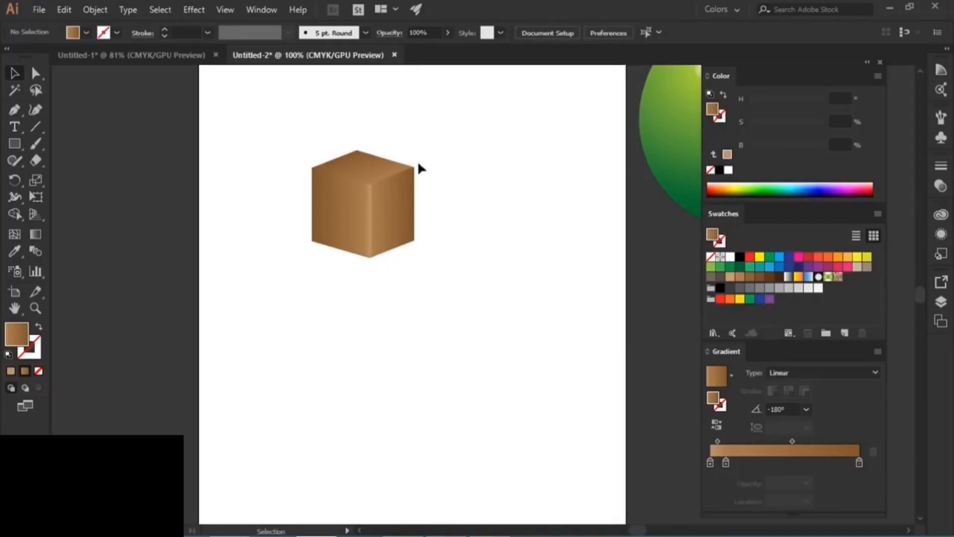
left_click_drag(438, 117, 297, 281)
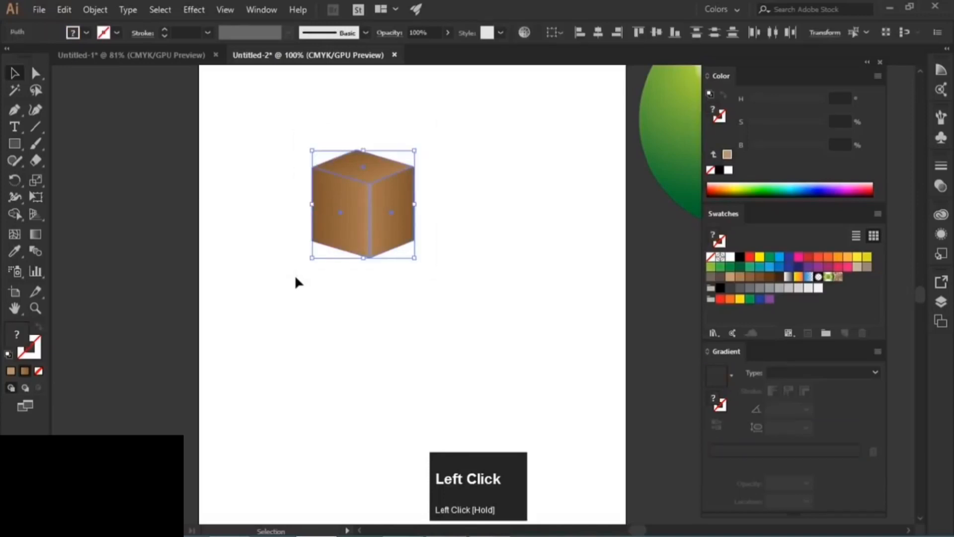
Delete the cube and create a new Letter document, 612 × 792 pt, in CMYK color mode
key("Delete")
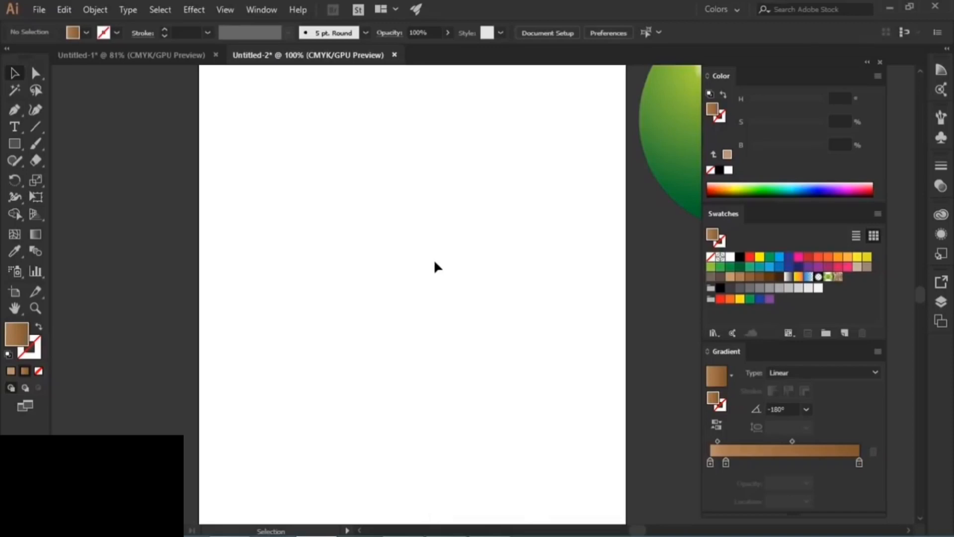
key("ctrl+n")
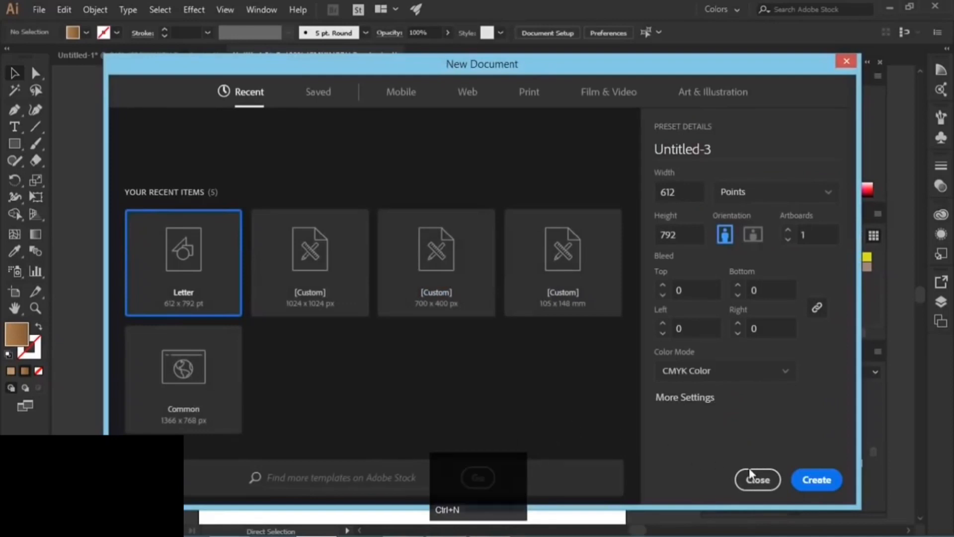
left_click(812, 482)
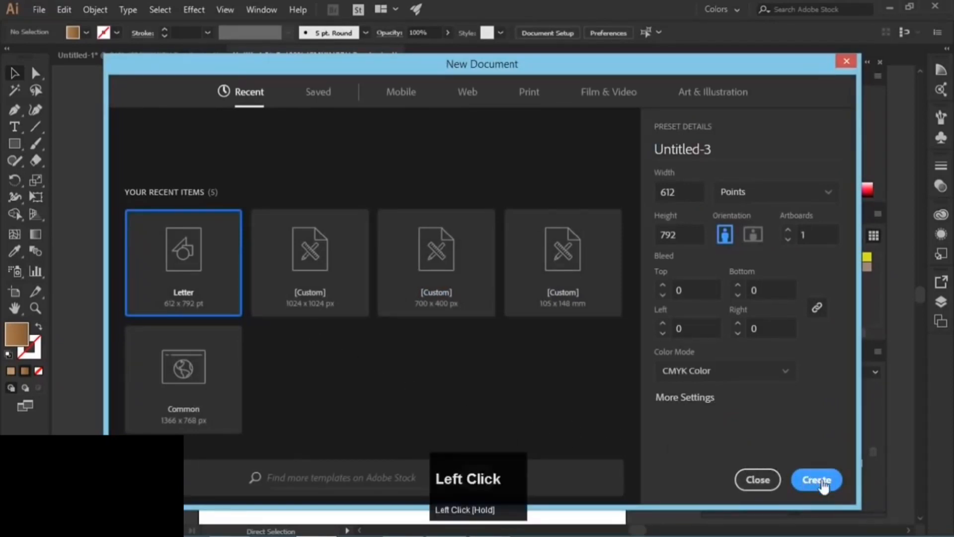
left_click(824, 484)
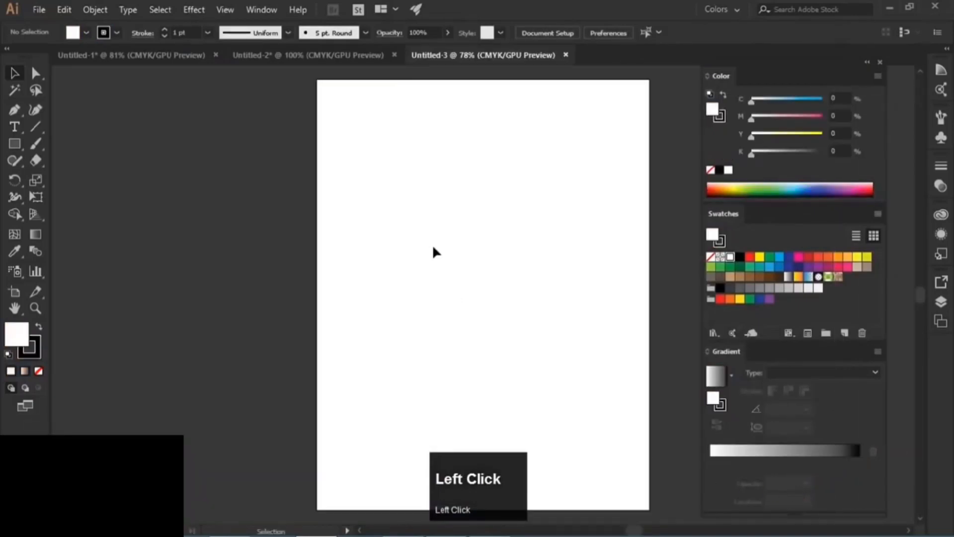
Draw a tall, narrow vertical rectangle near the artboard's center, fill it with light green (C 50, Y 100) and remove its stroke
left_click(15, 144)
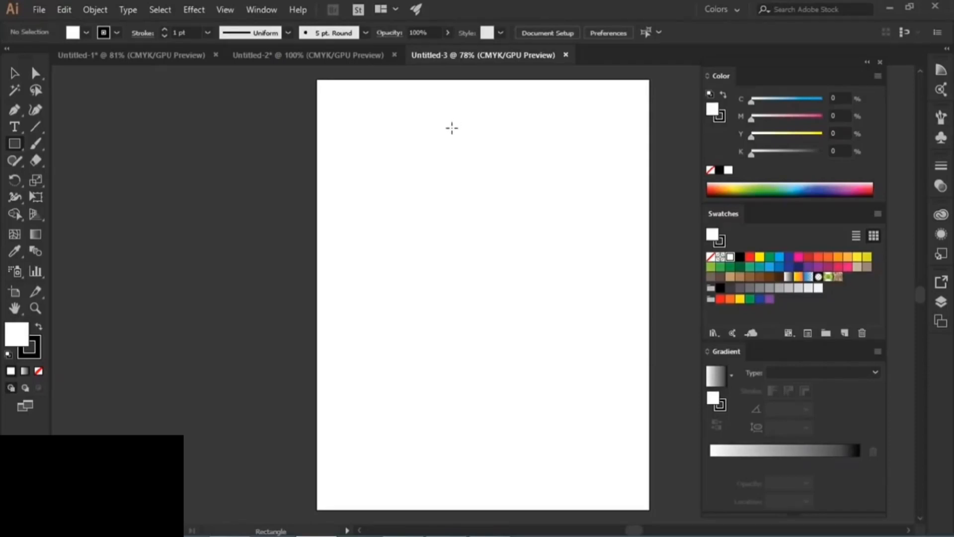
left_click_drag(452, 128, 464, 387)
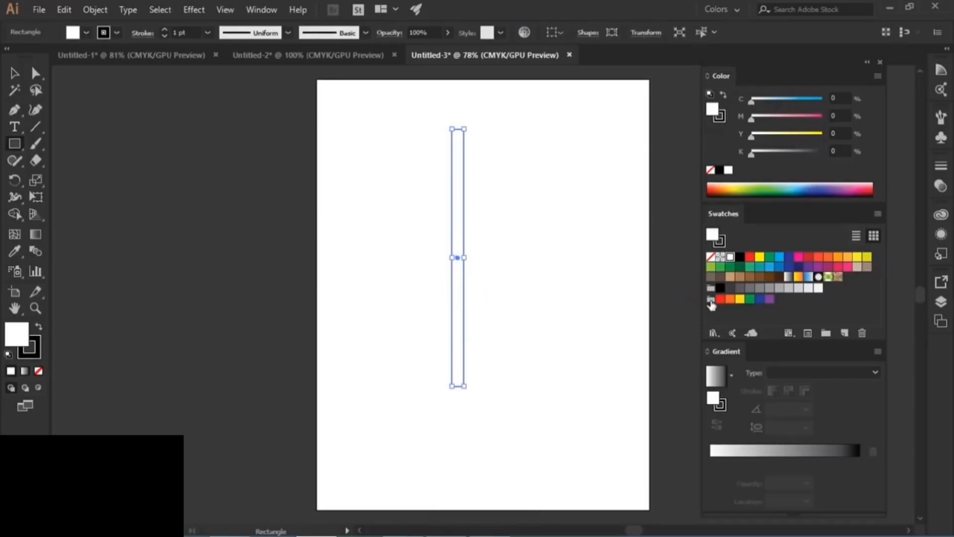
left_click(712, 268)
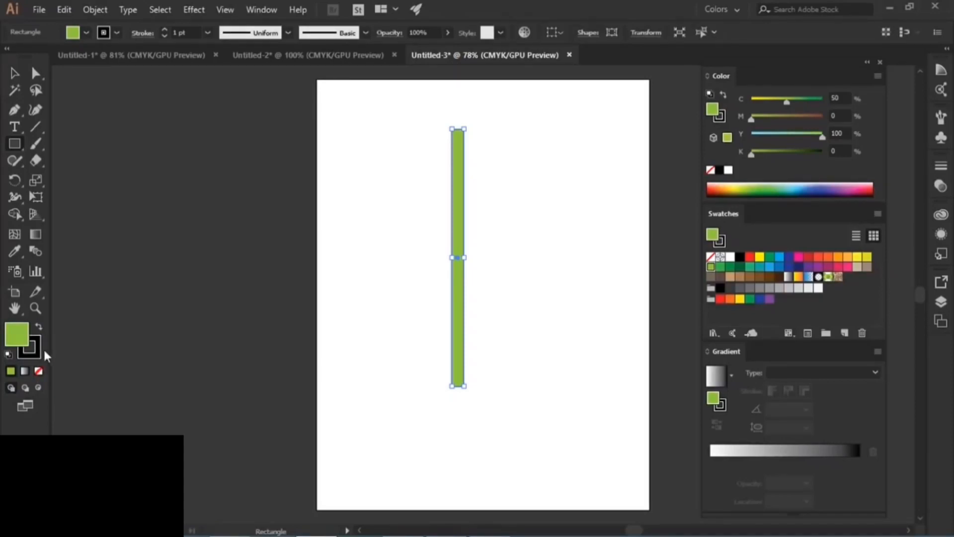
left_click(38, 355)
left_click(38, 371)
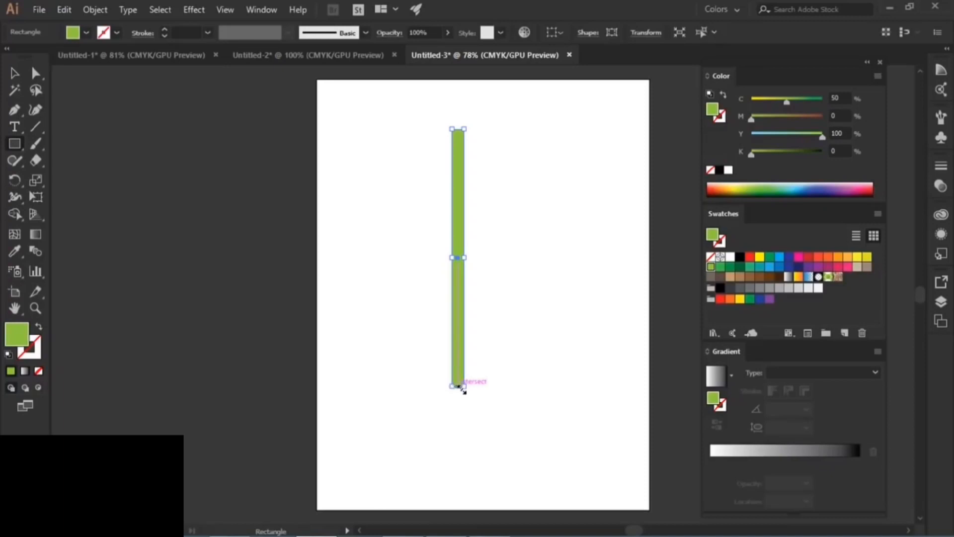
Add an anchor point at the middle of the strip's bottom edge and pull it straight down to about Y 580 pt to form a point
left_click(453, 386)
scroll(455, 392, "up", 5, "alt")
scroll(456, 394, "up", 2, "alt")
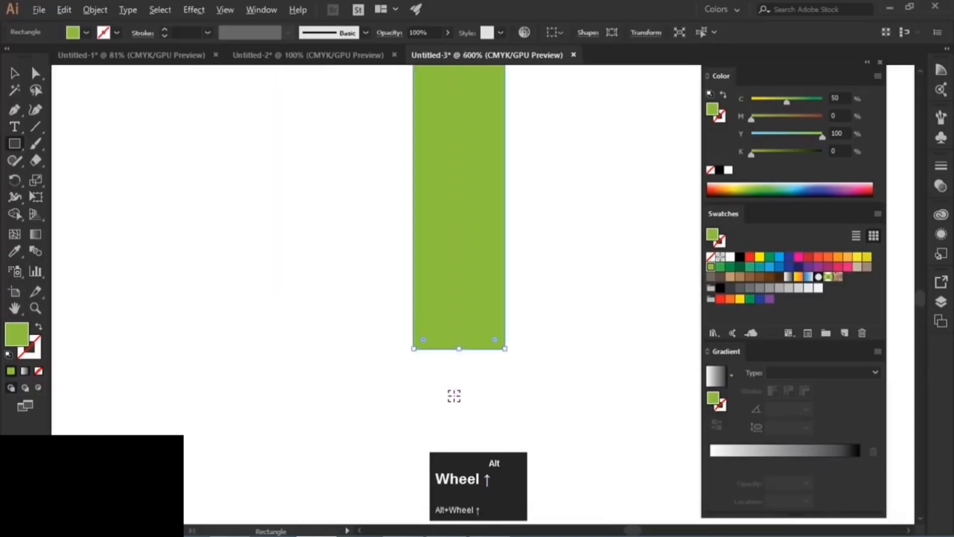
left_click(14, 110)
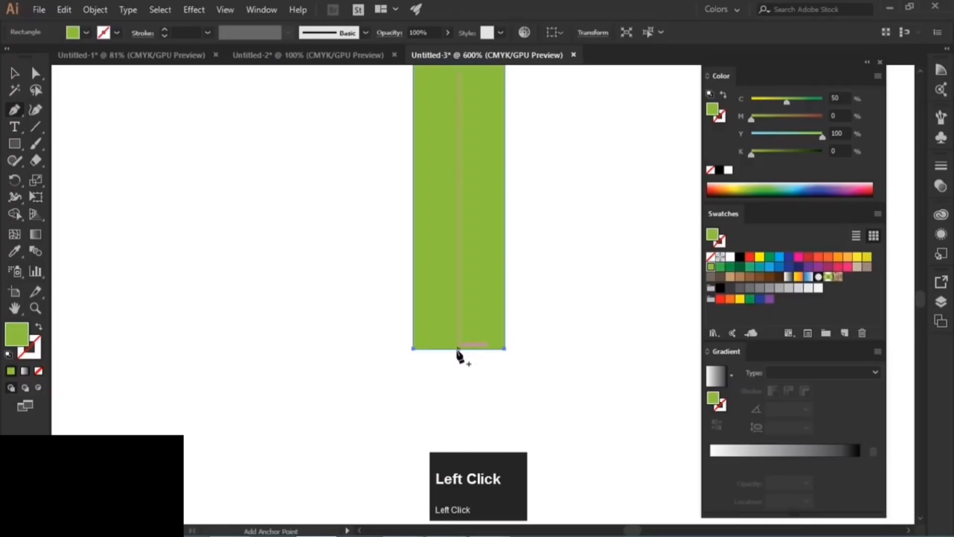
left_click(458, 349)
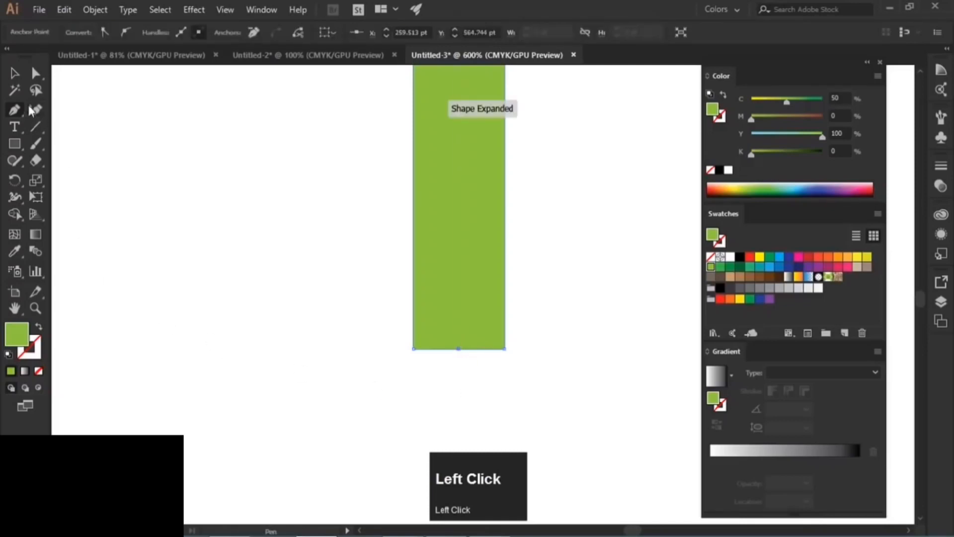
left_click(35, 74)
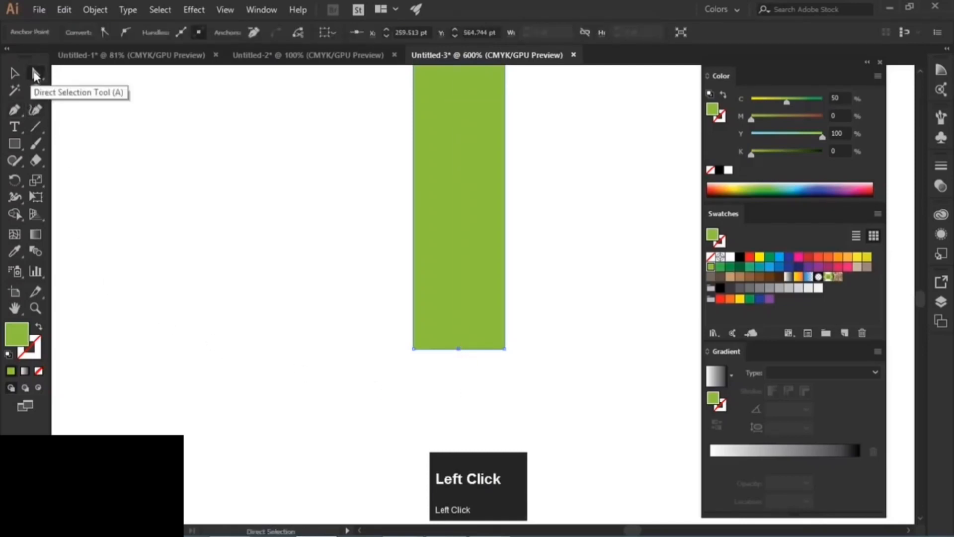
left_click(458, 348)
left_click_drag(457, 349, 464, 413)
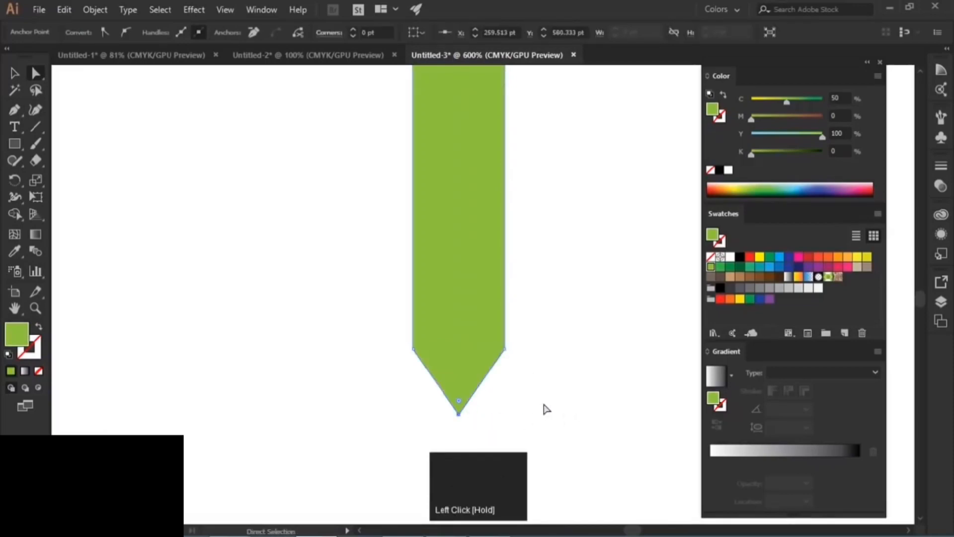
Convert the strip's pointed bottom tip into a smooth anchor with horizontal handles to round the end, and deselect the strip
left_click_drag(545, 406, 462, 298)
left_click_drag(14, 112, 90, 165)
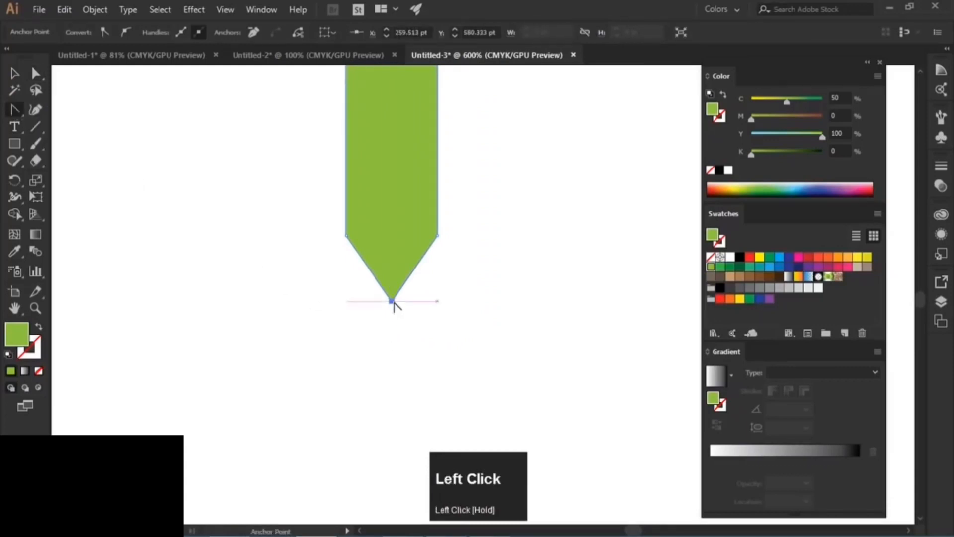
left_click_drag(393, 301, 357, 302)
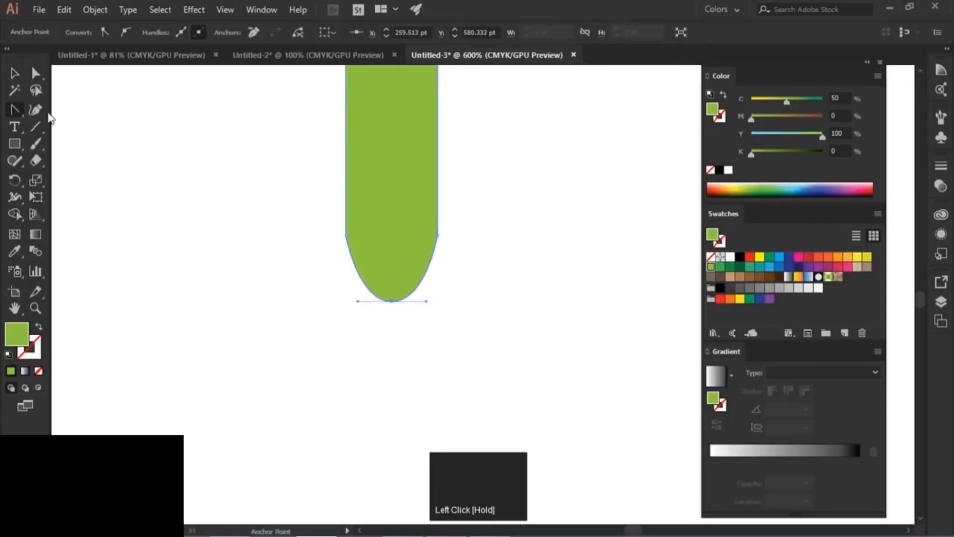
left_click(15, 74)
left_click(157, 161)
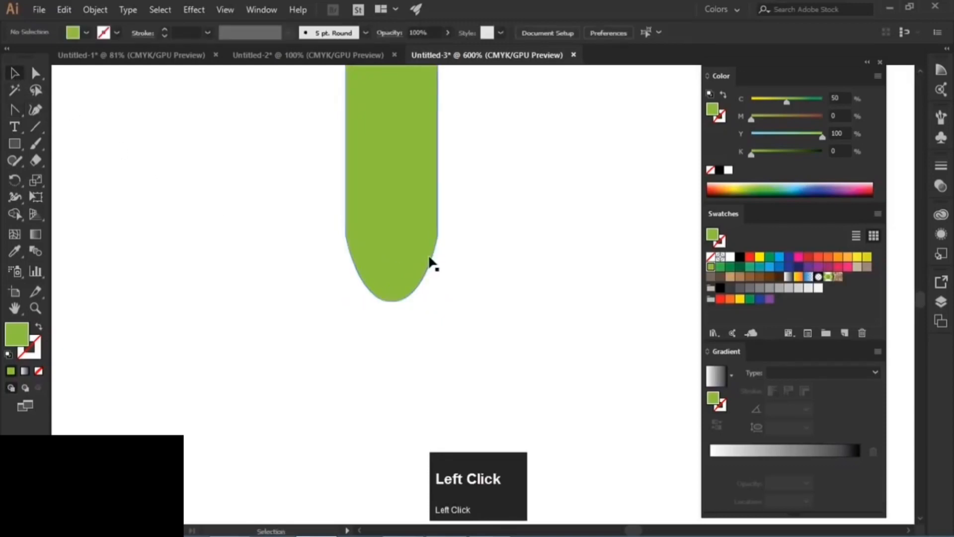
Duplicate the green strip directly beside itself on the right, repeat the copy for a third adjoining strip, and deselect
scroll(372, 247, "down", 1, "alt")
scroll(371, 247, "down", 3)
key("space")
left_click_drag(452, 150, 451, 248)
scroll(378, 283, "up", 5, "alt")
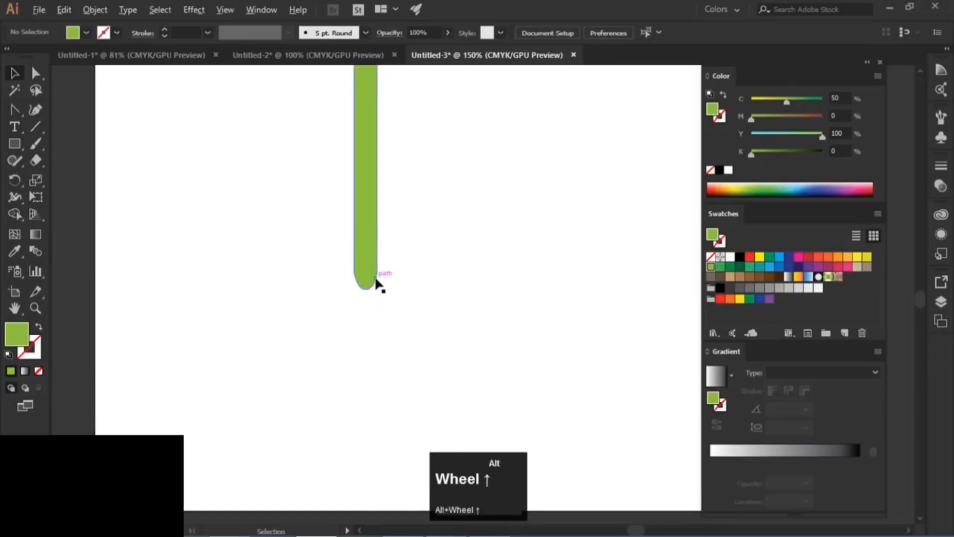
left_click_drag(275, 240, 398, 249, "alt")
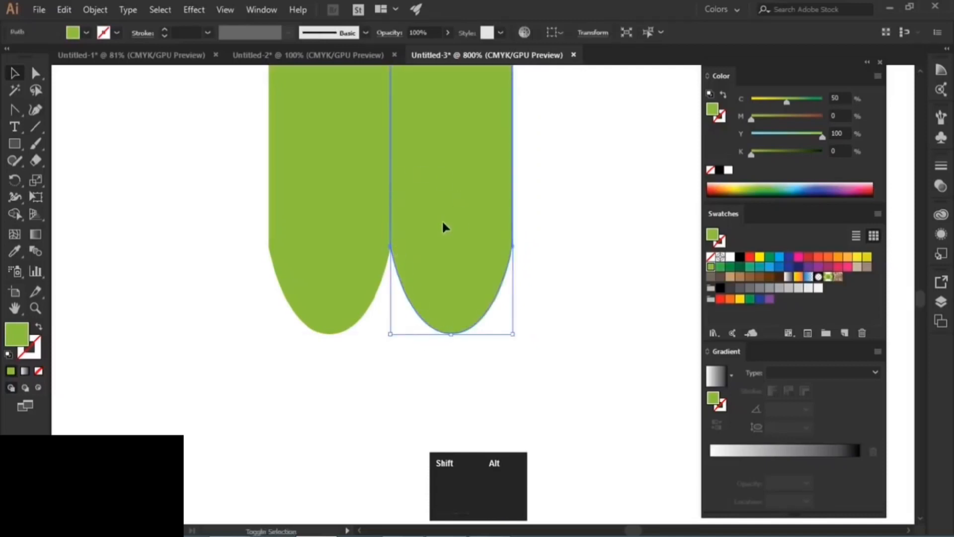
key("ctrl")
key("ctrl+d")
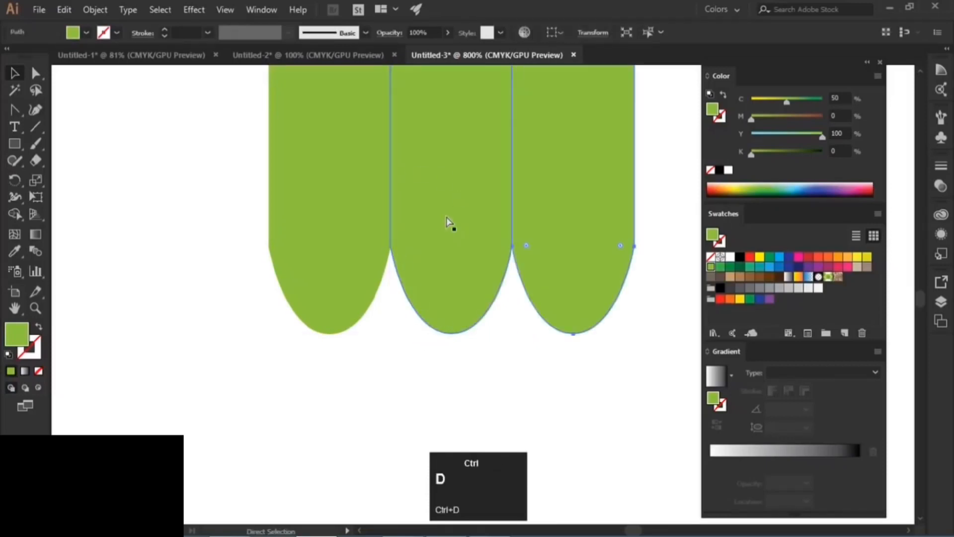
left_click(199, 297)
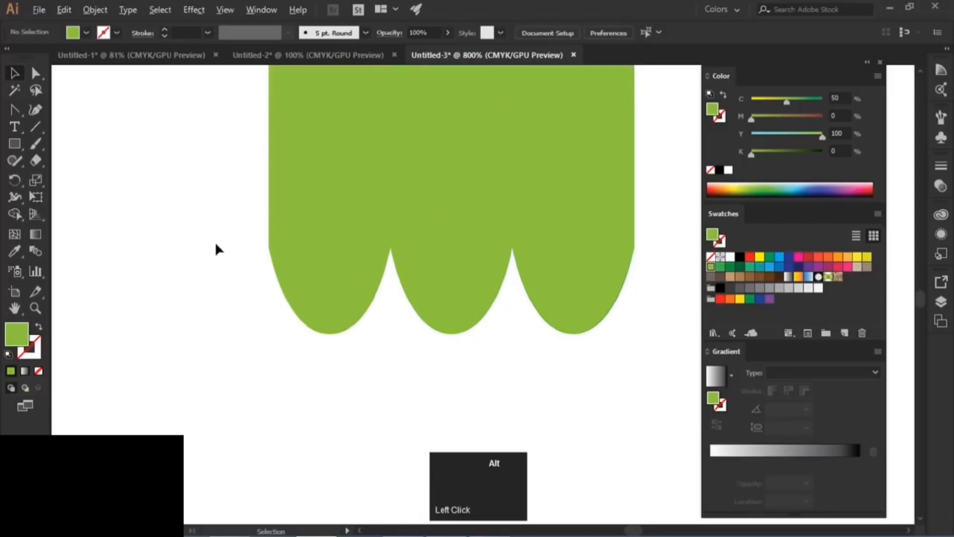
Fill the rightmost strip with a linear gradient that uses the strip's own green for both the start and end stops
scroll(219, 240, "down", 6)
left_click_drag(358, 254, 434, 309)
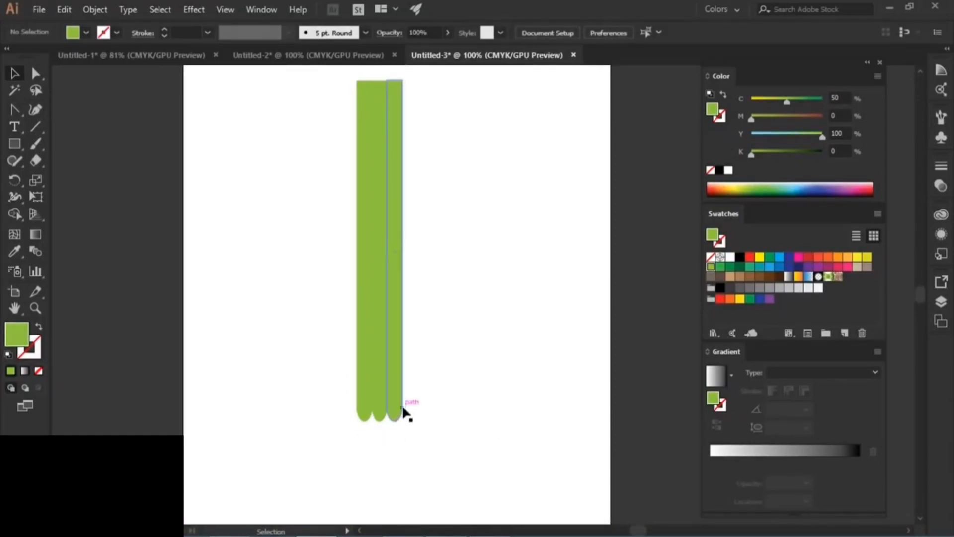
left_click_drag(405, 409, 357, 413)
scroll(334, 358, "up", 4, "alt")
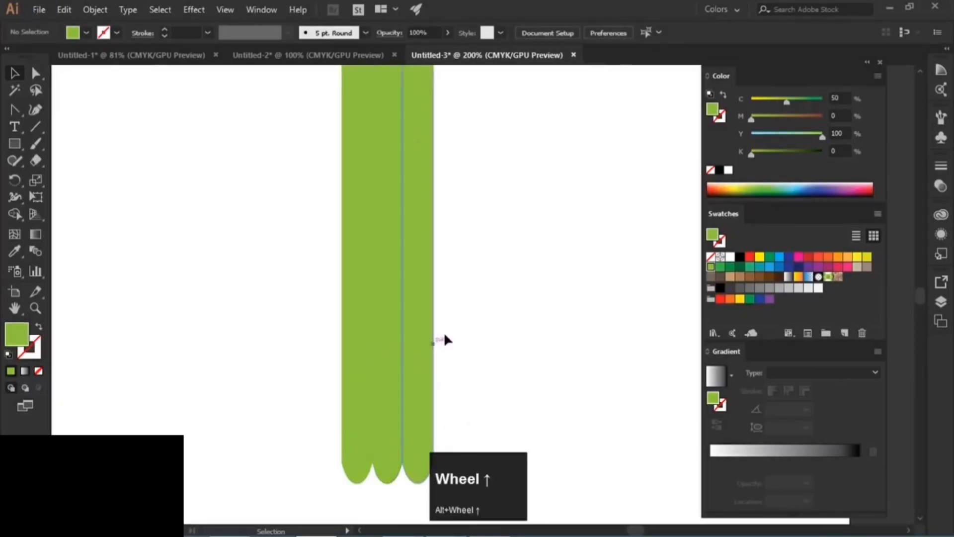
left_click_drag(445, 335, 434, 275)
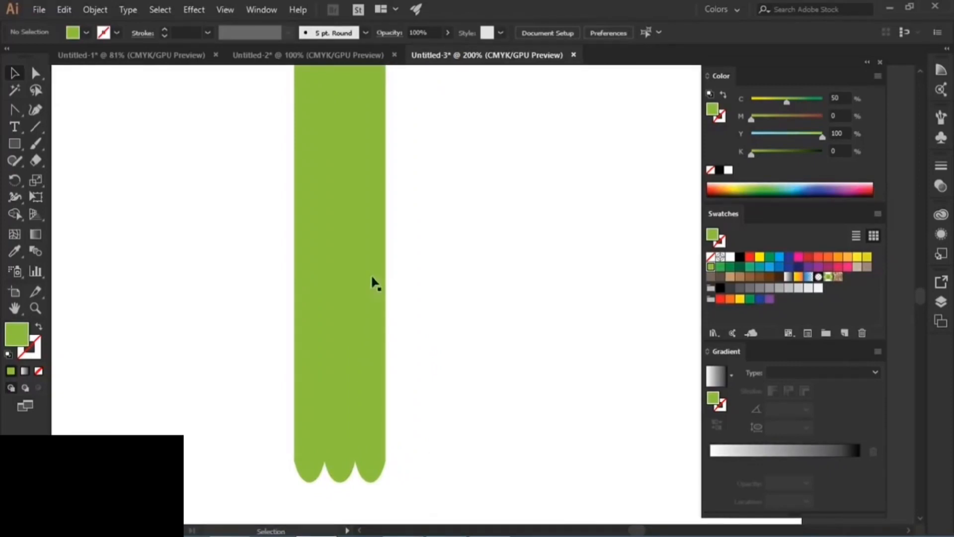
left_click(341, 239)
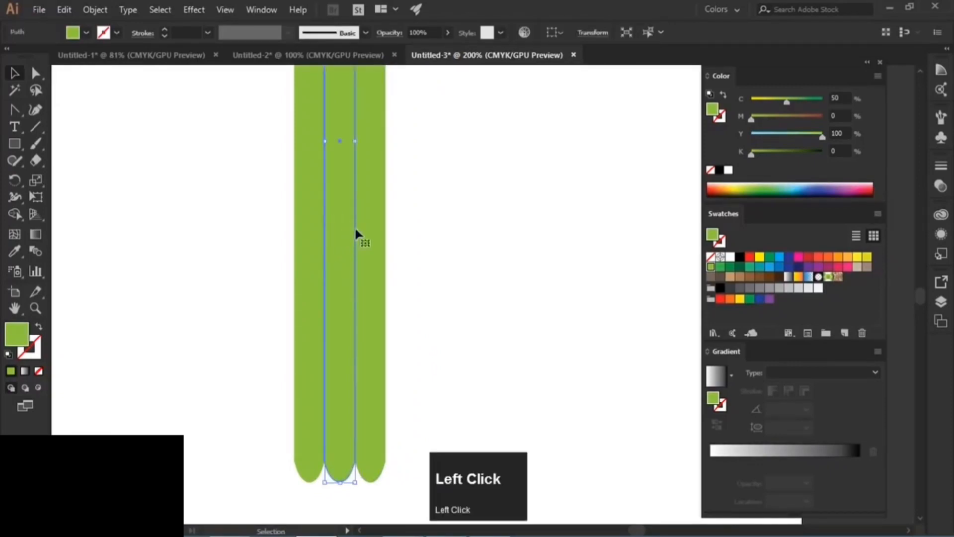
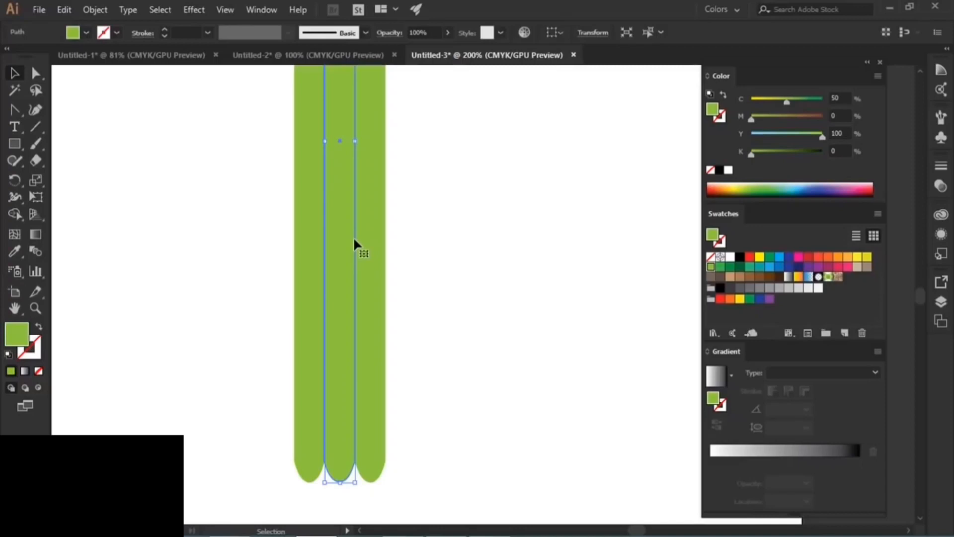
left_click(370, 247, "shift")
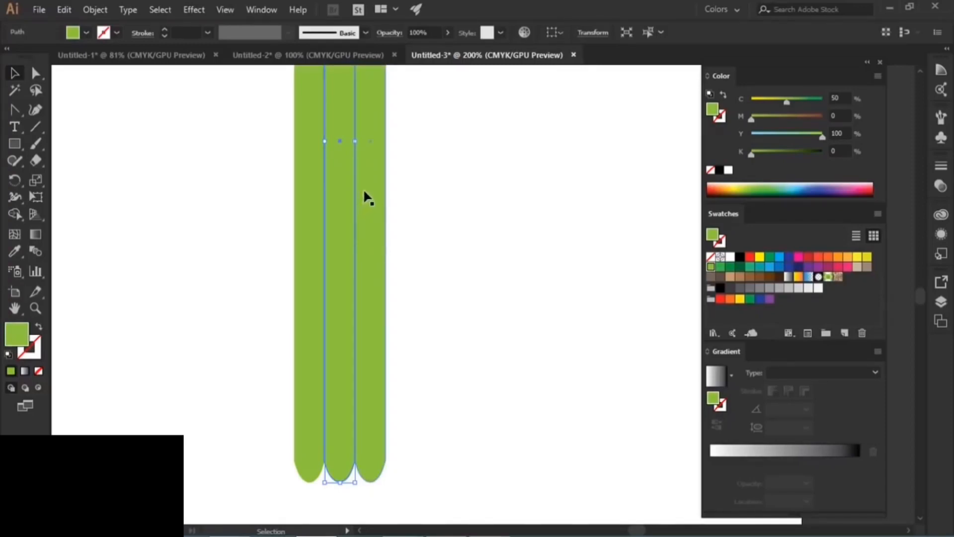
left_click(351, 198)
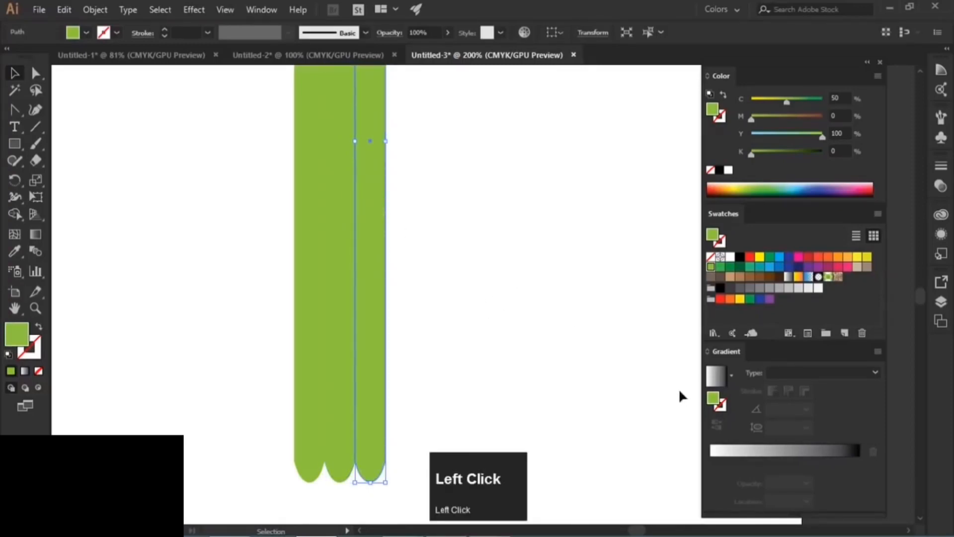
left_click_drag(713, 398, 737, 515)
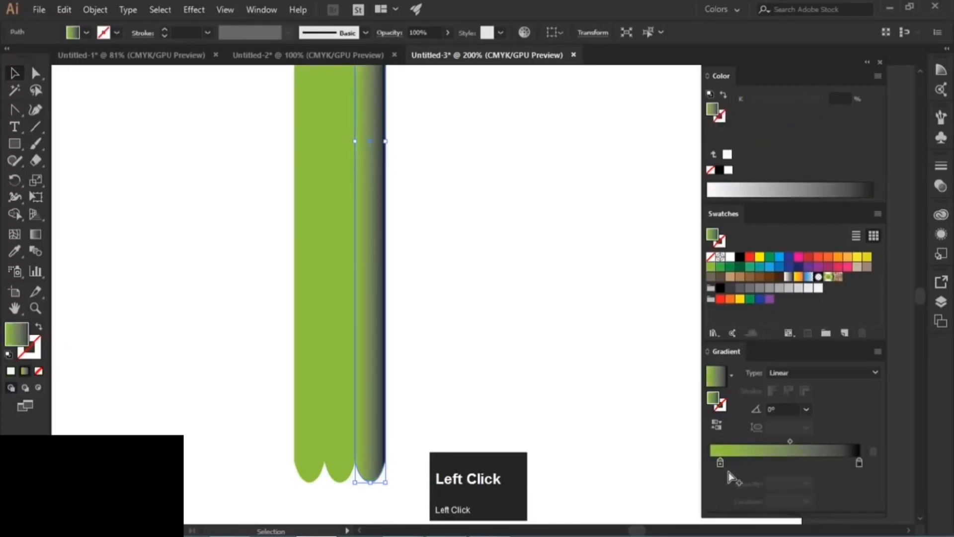
key("alt")
left_click_drag(721, 463, 862, 493)
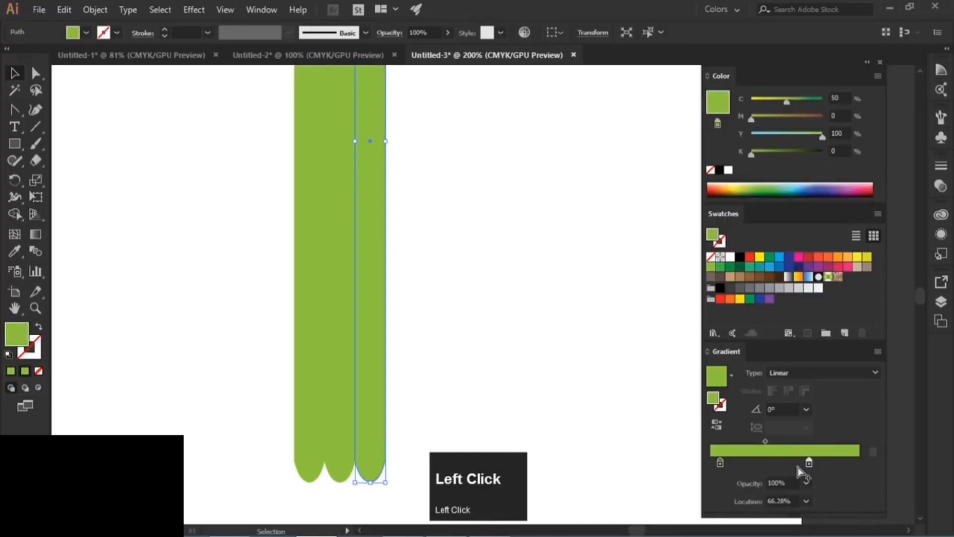
Place the gradient's two green stops at the 0% and 100% locations
left_click(717, 463)
left_click_drag(715, 464, 710, 464)
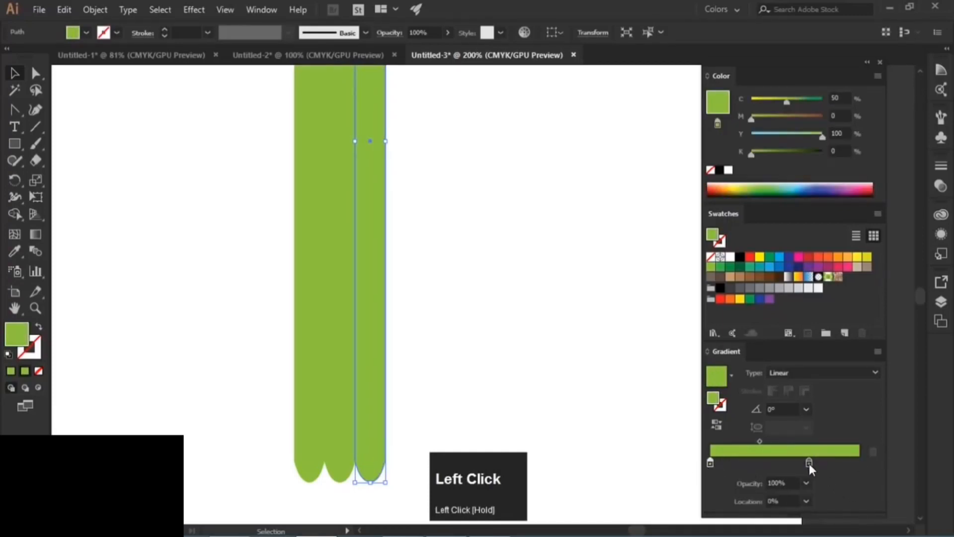
left_click_drag(809, 463, 870, 462)
left_click(859, 465)
left_click(860, 463)
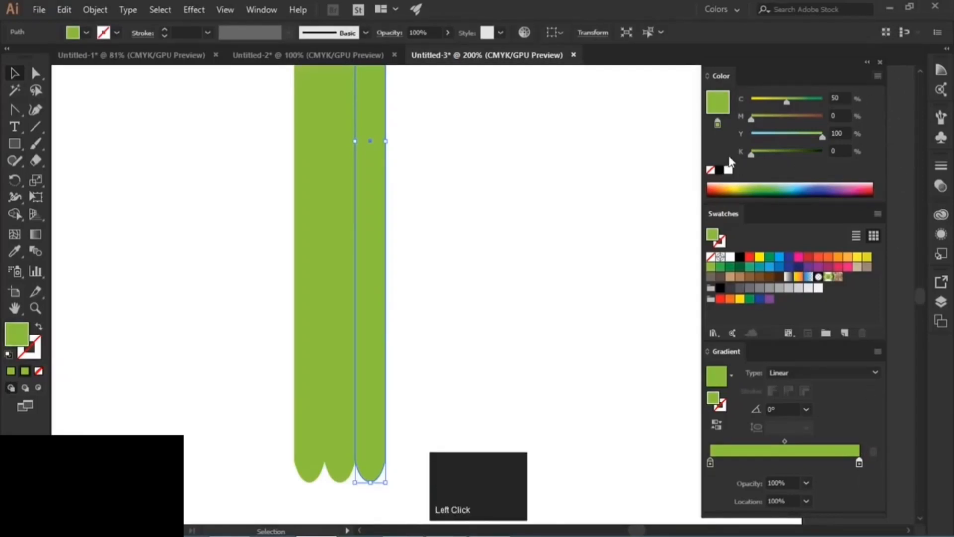
Switch the color sliders to HSB and darken the gradient's end stop to saturation 79% and brightness 63%
left_click(877, 76)
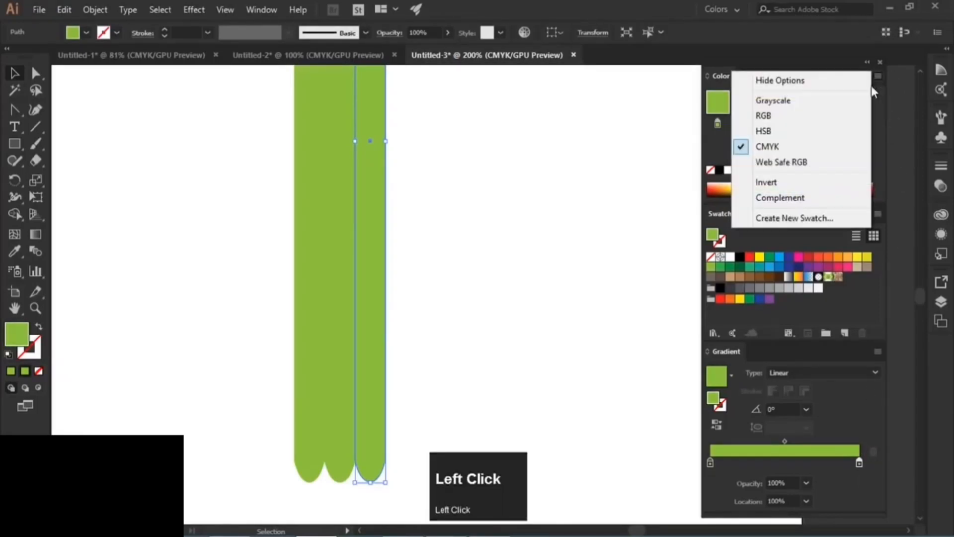
left_click(769, 131)
left_click_drag(804, 147, 794, 148)
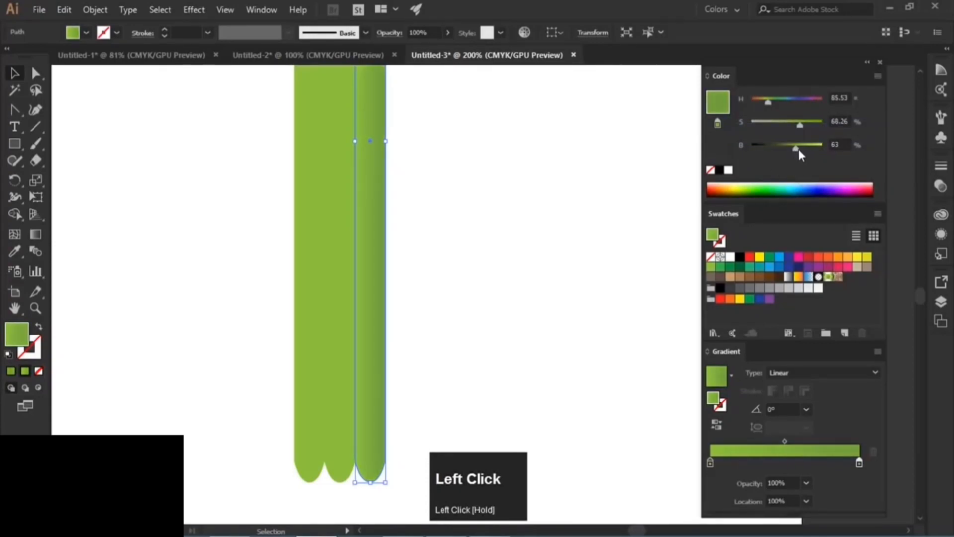
left_click_drag(803, 123, 812, 126)
left_click(517, 332)
Copy the rightmost strip's gradient onto the leftmost strip with the Eyedropper
left_click_drag(477, 366, 485, 279)
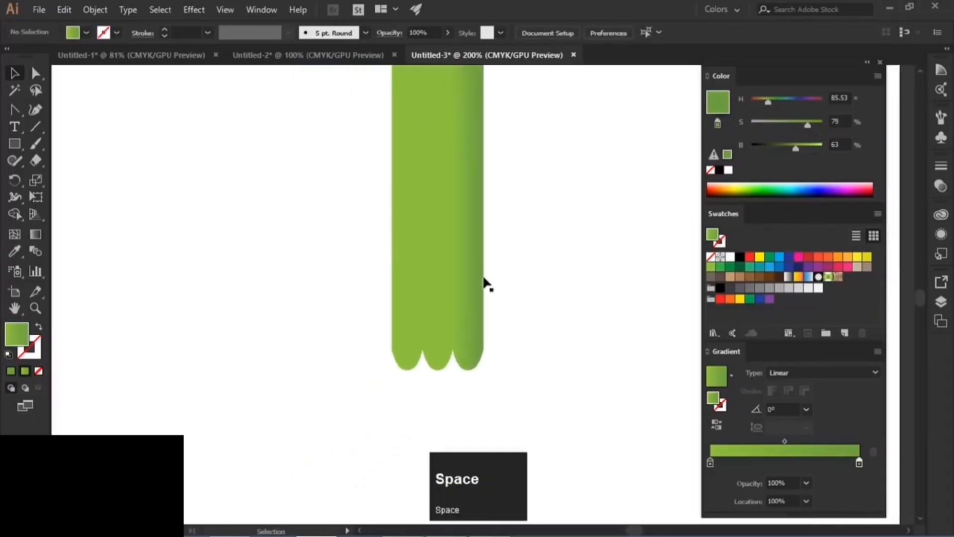
left_click(403, 258)
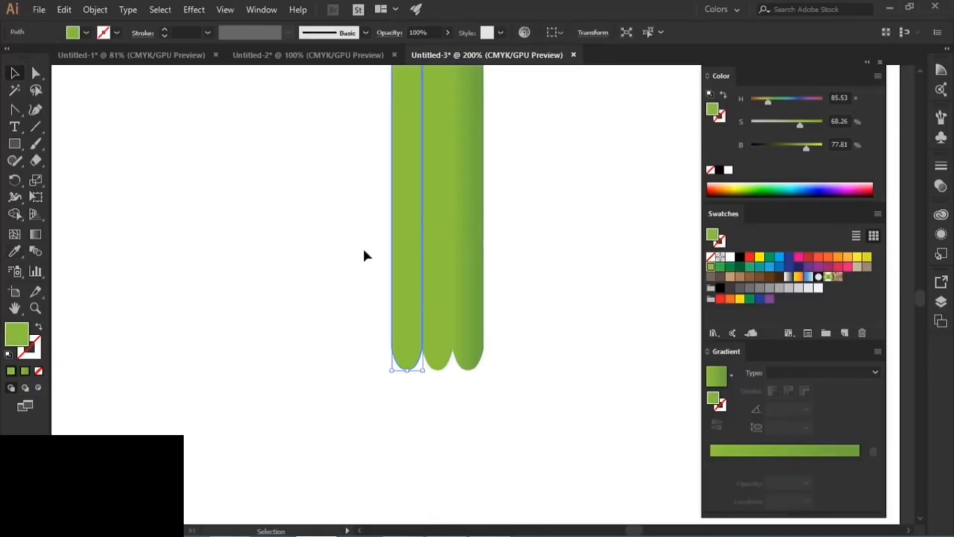
left_click(11, 253)
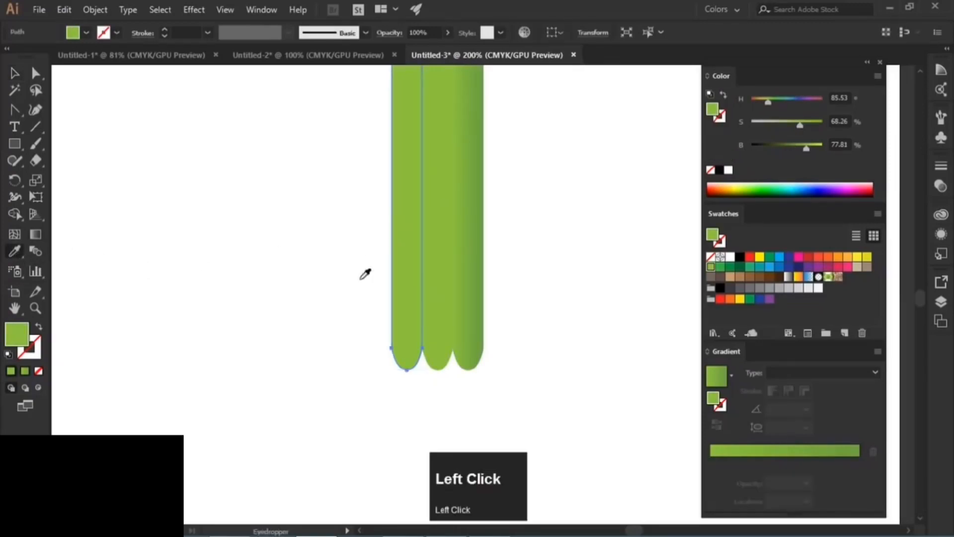
left_click(477, 200)
left_click(478, 197)
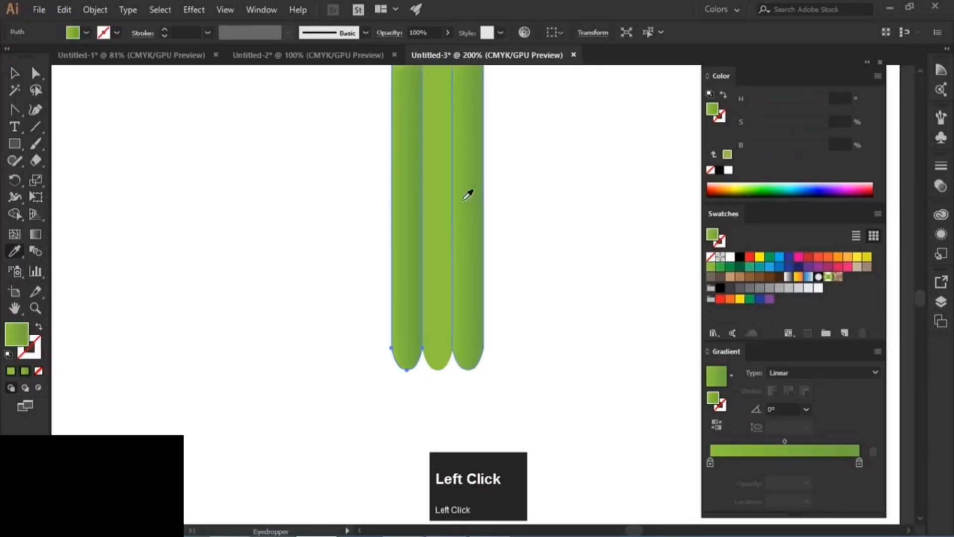
Reverse the leftmost strip's gradient to -180° so its dark side lies on the outer edge
left_click(34, 236)
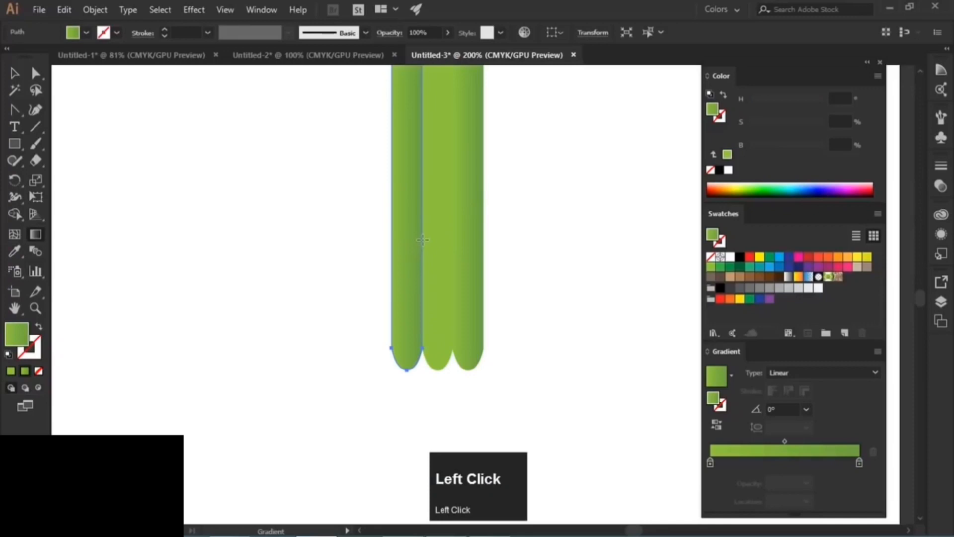
left_click_drag(421, 240, 393, 242)
left_click(14, 73)
left_click(336, 298)
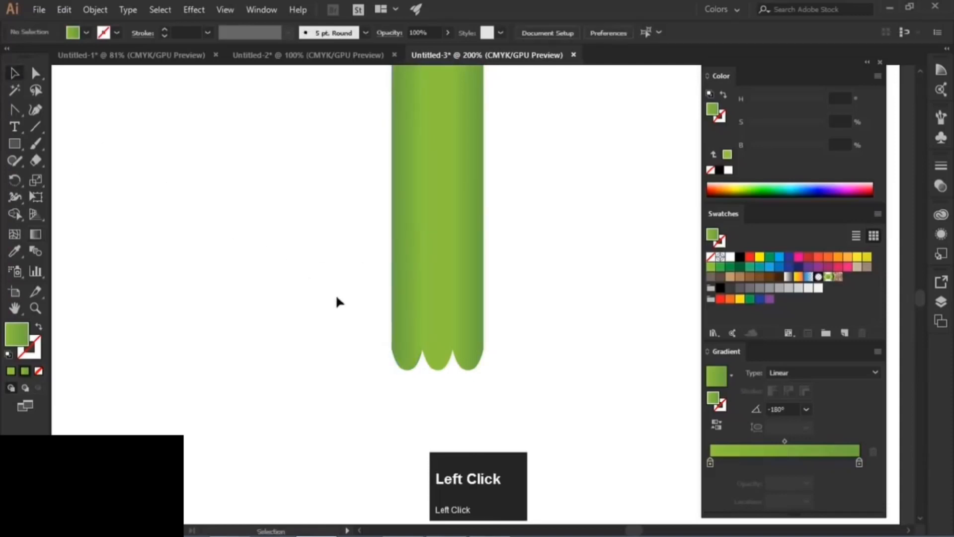
Duplicate the green start stop of the rightmost strip's gradient a short distance in from the start
scroll(457, 338, "up", 2)
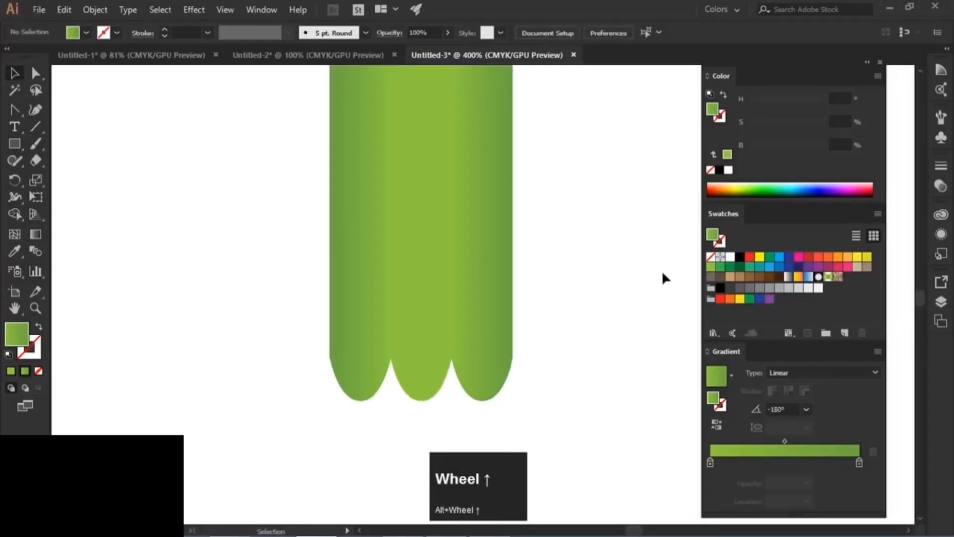
scroll(583, 270, "down", 5)
left_click_drag(609, 185, 532, 183)
scroll(479, 271, "up", 3)
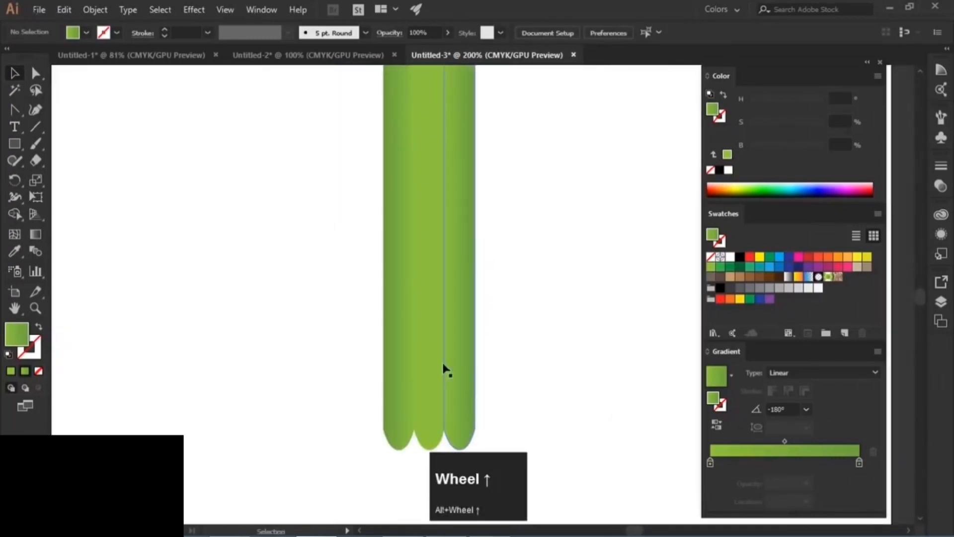
left_click(447, 281)
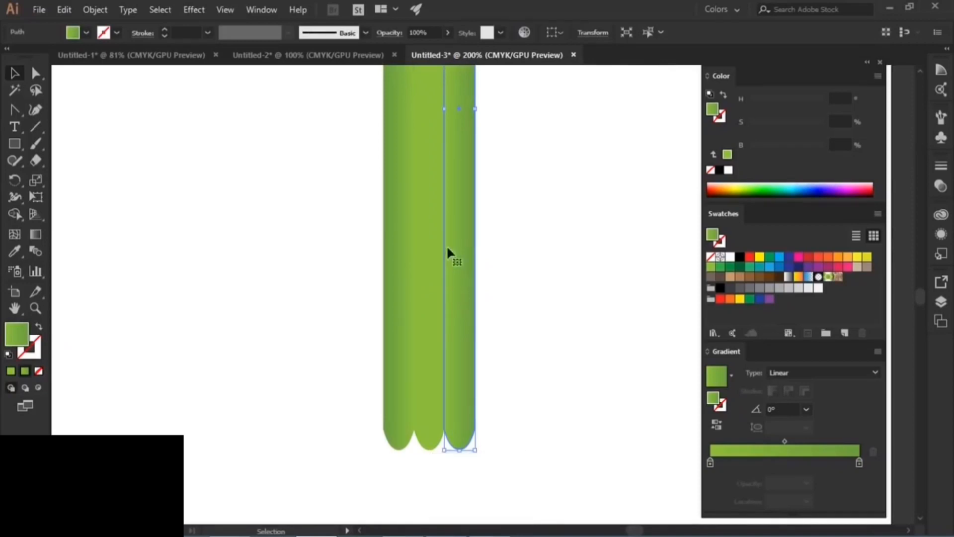
left_click_drag(708, 463, 722, 465)
Lighten the 0% stop of the rightmost strip's gradient to saturation 36% and brightness 93% as an edge highlight
left_click(710, 463)
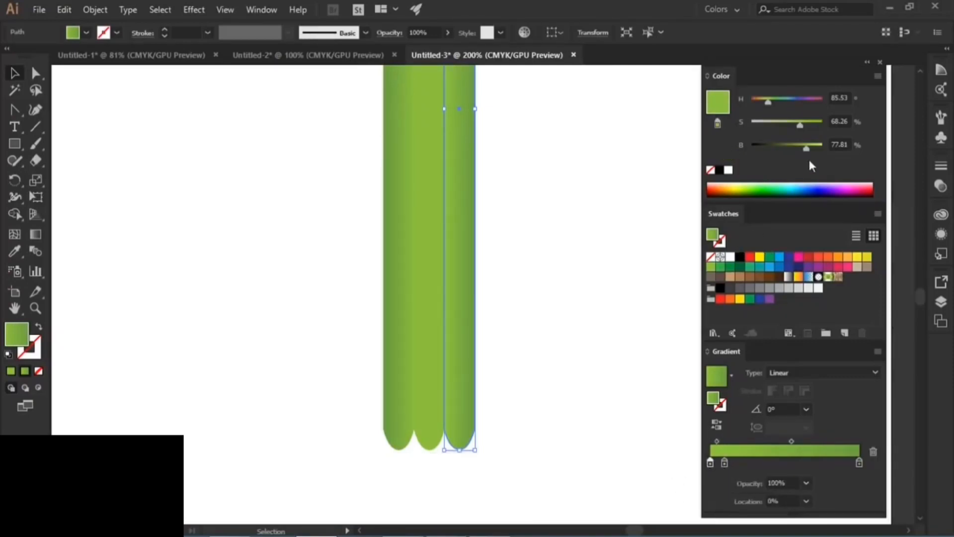
left_click_drag(801, 123, 818, 147)
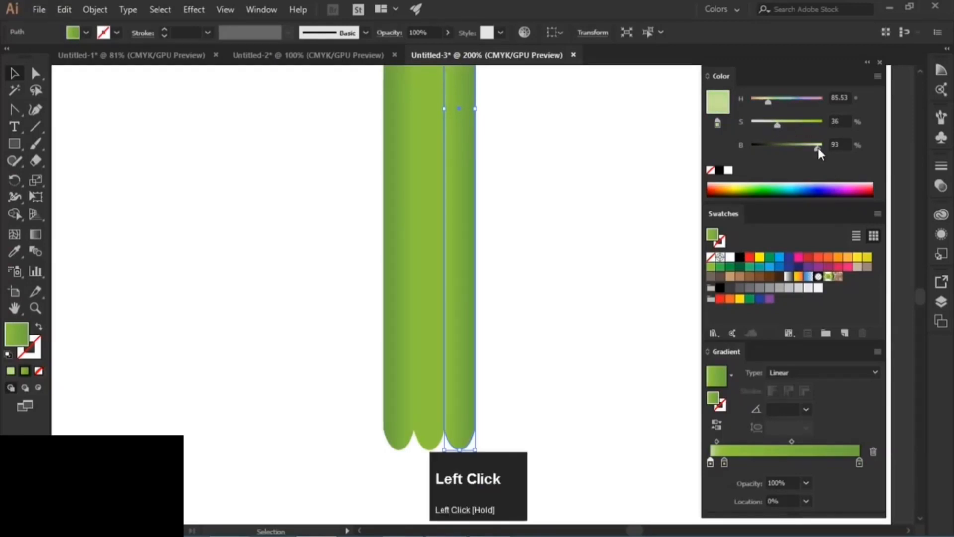
left_click(556, 243)
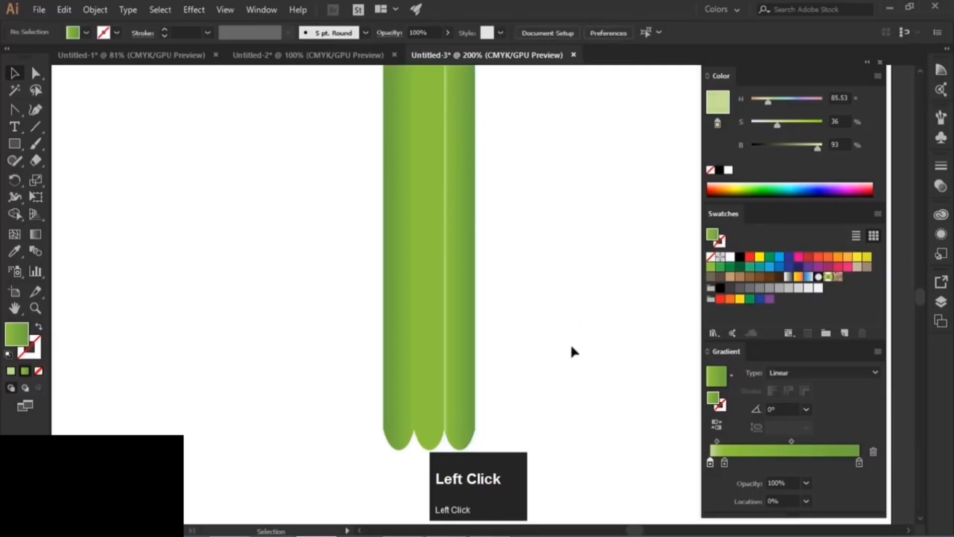
Darken the 100% stop of the rightmost strip's gradient to saturation 80% and brightness 56%
scroll(415, 315, "down", 2)
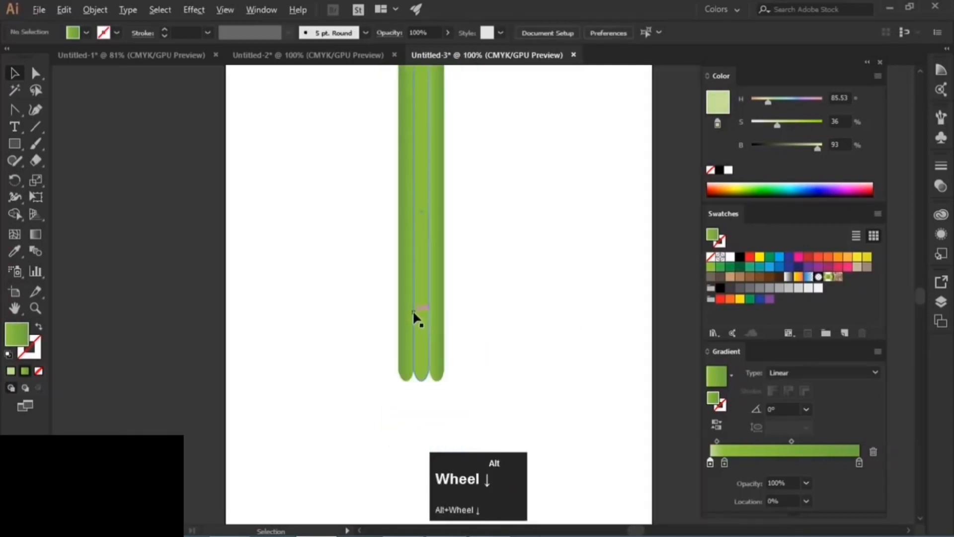
key("space")
left_click_drag(535, 151, 515, 205)
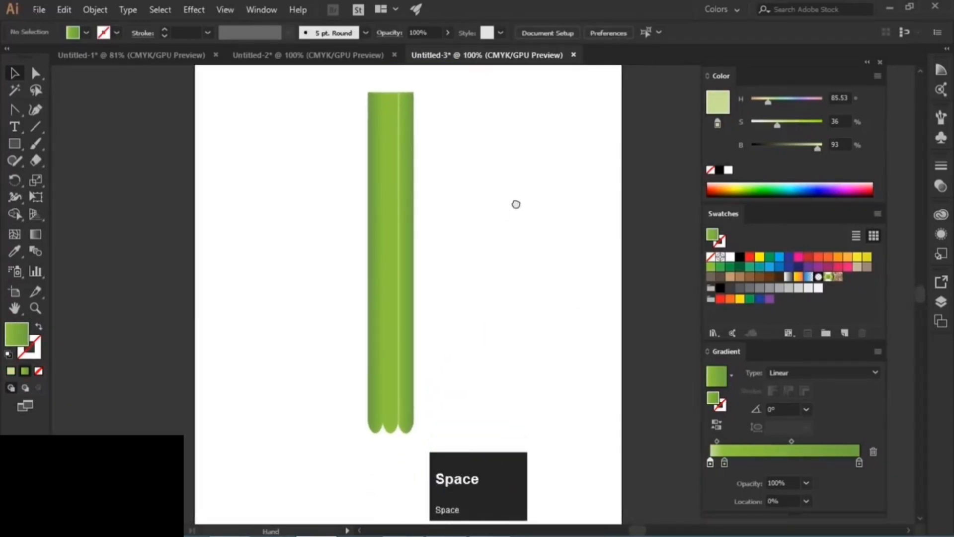
scroll(389, 396, "up", 2)
scroll(389, 397, "up", 1)
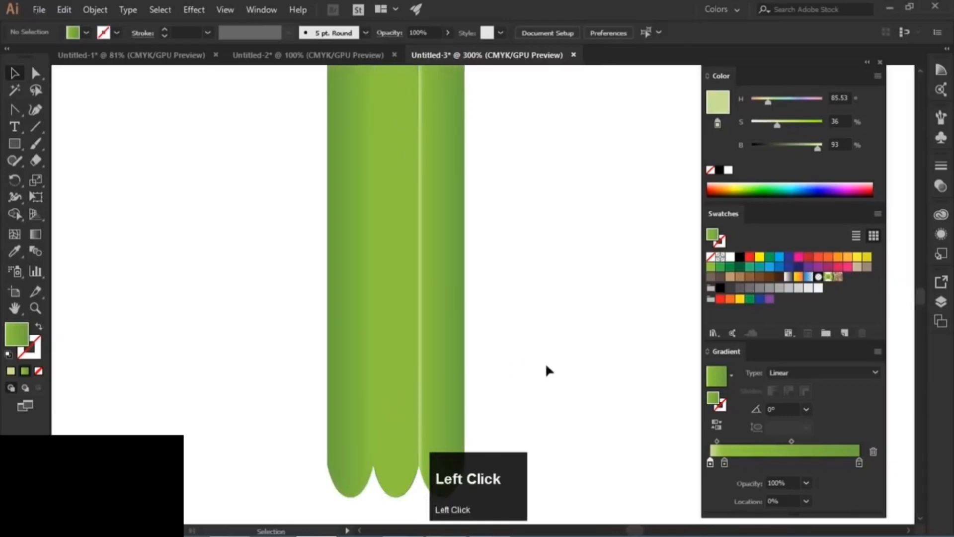
left_click_drag(548, 370, 537, 290)
key("space")
left_click(447, 231)
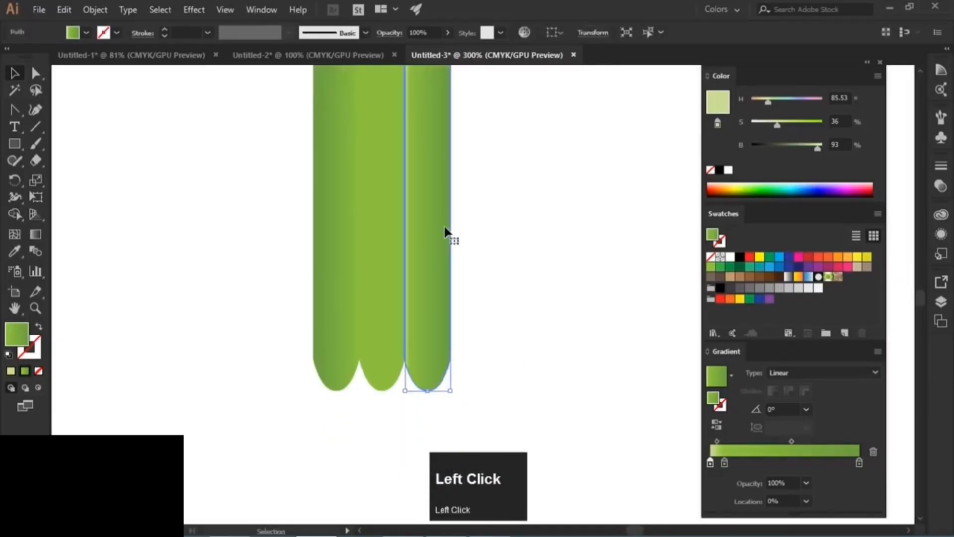
key("shift")
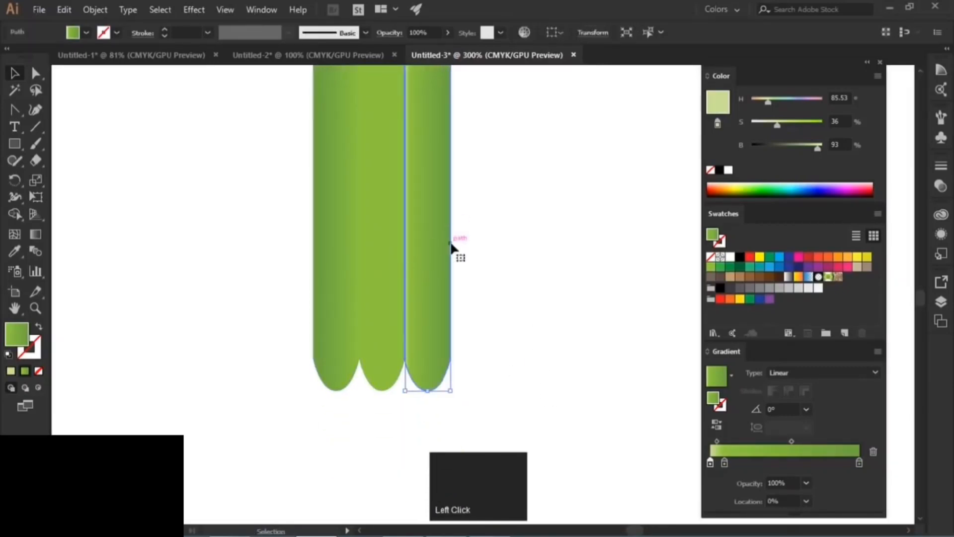
left_click(858, 463)
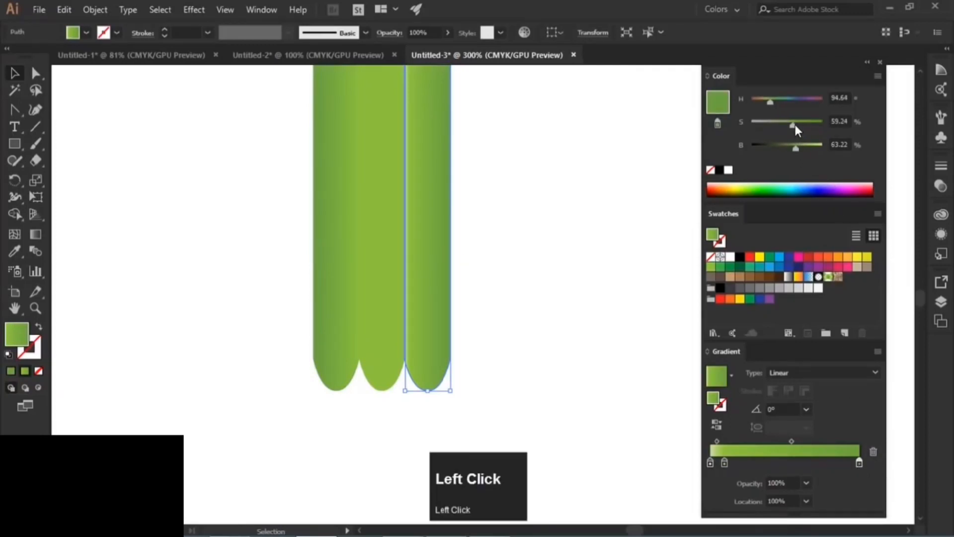
left_click_drag(794, 124, 793, 148)
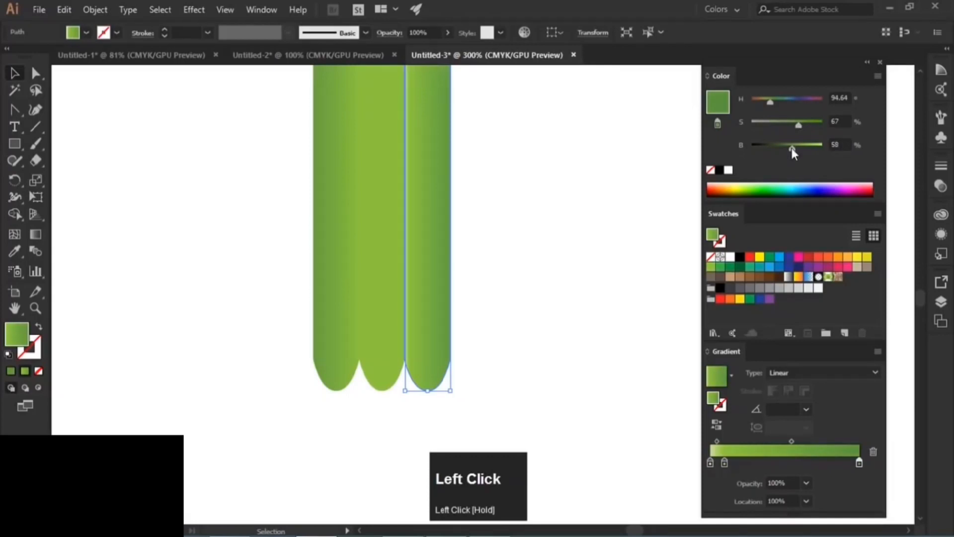
left_click_drag(800, 126, 792, 148)
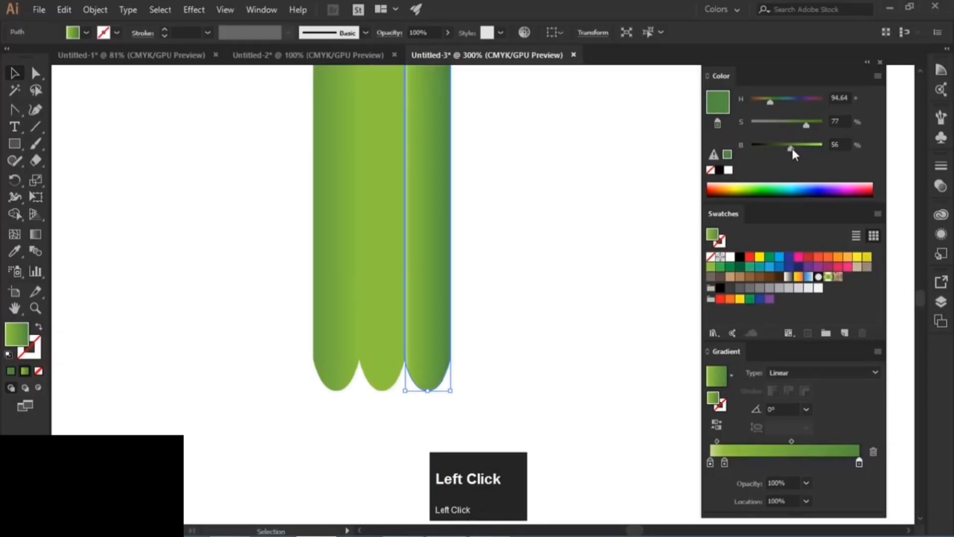
left_click_drag(808, 123, 810, 123)
left_click(588, 246)
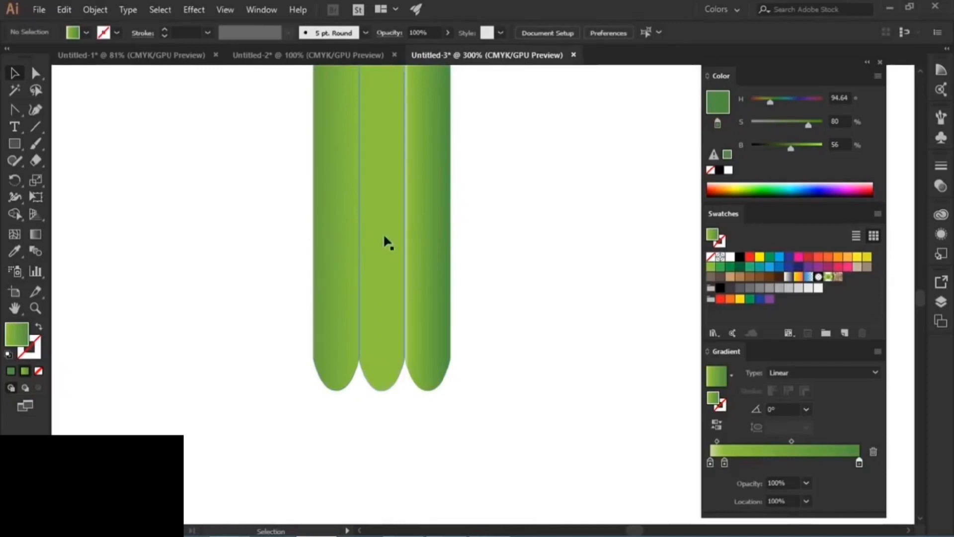
Copy the rightmost strip's gradient onto the leftmost strip and remove the light highlight stop at the gradient's start
left_click(344, 214)
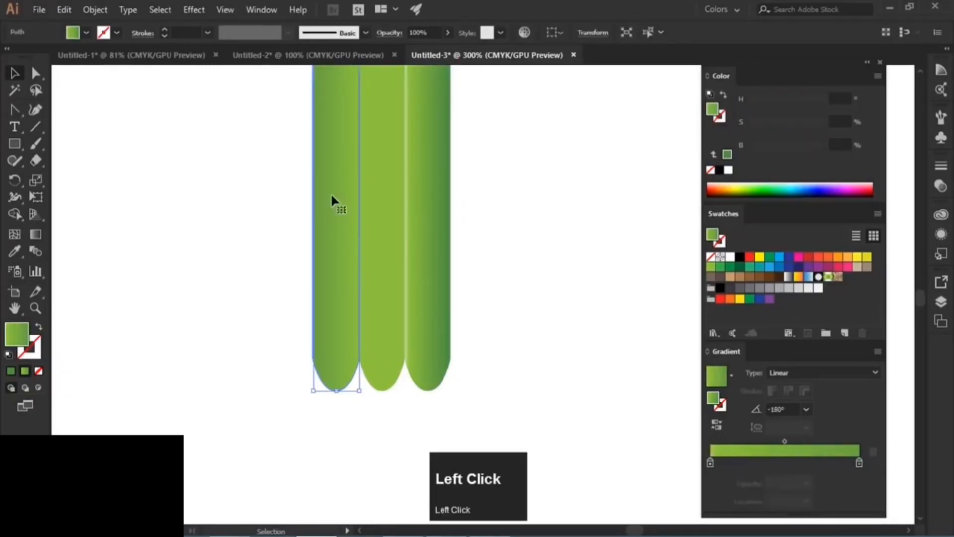
left_click(15, 251)
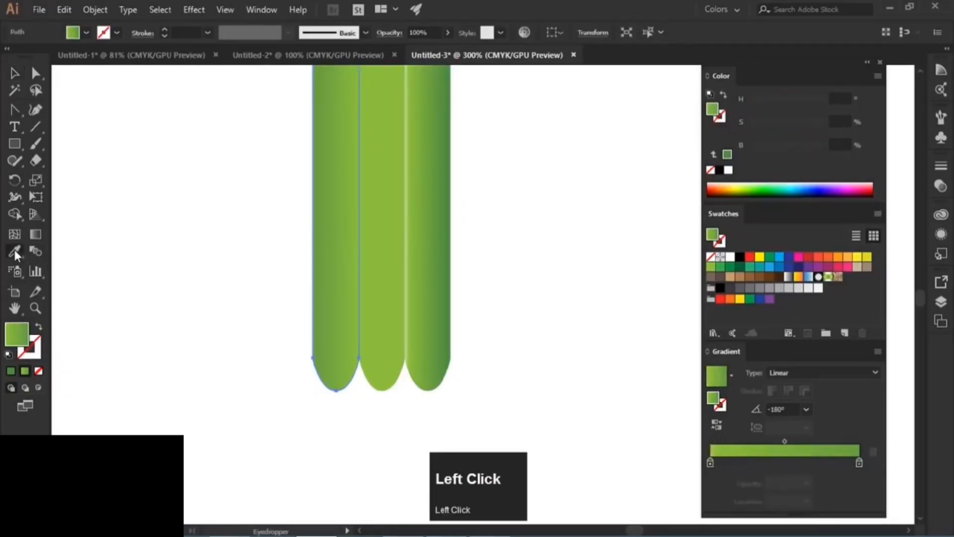
left_click(439, 211)
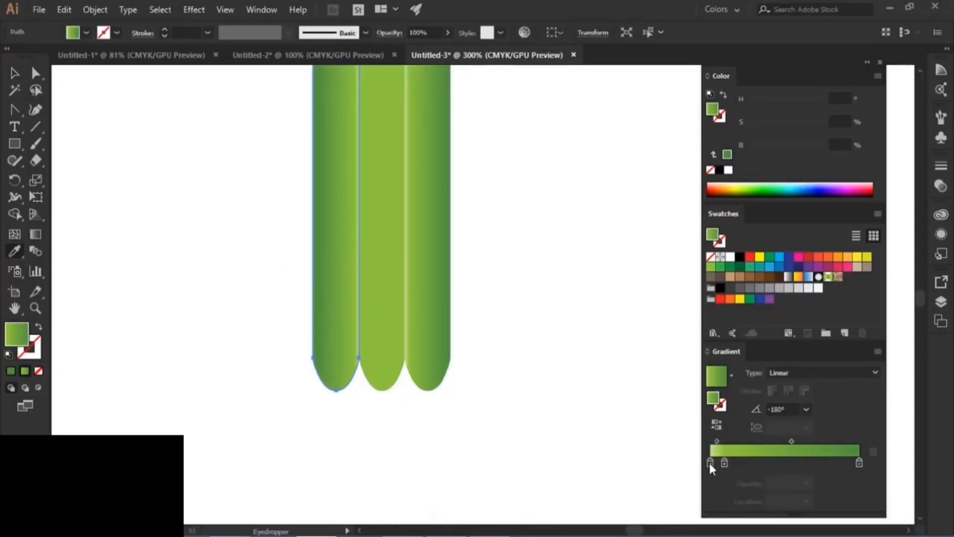
left_click_drag(710, 462, 686, 458)
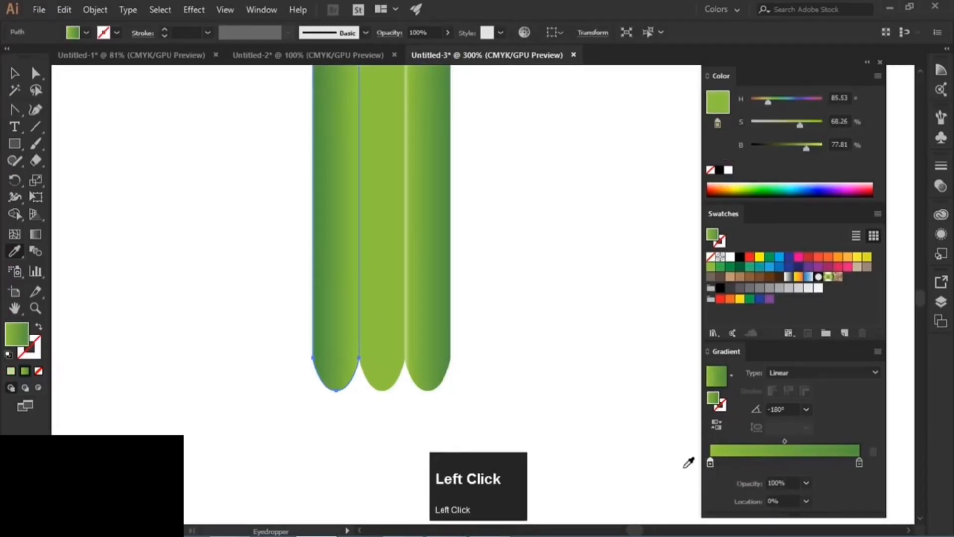
left_click(22, 75)
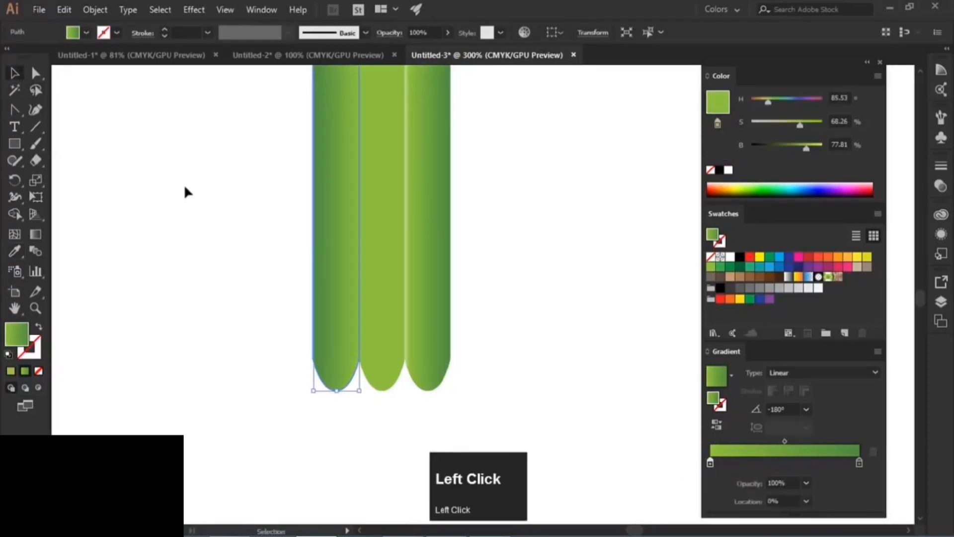
left_click(185, 192)
Narrow all three strips together horizontally to about two thirds of their width, keeping their height and outer left edge
scroll(512, 284, "down", 3)
key("space")
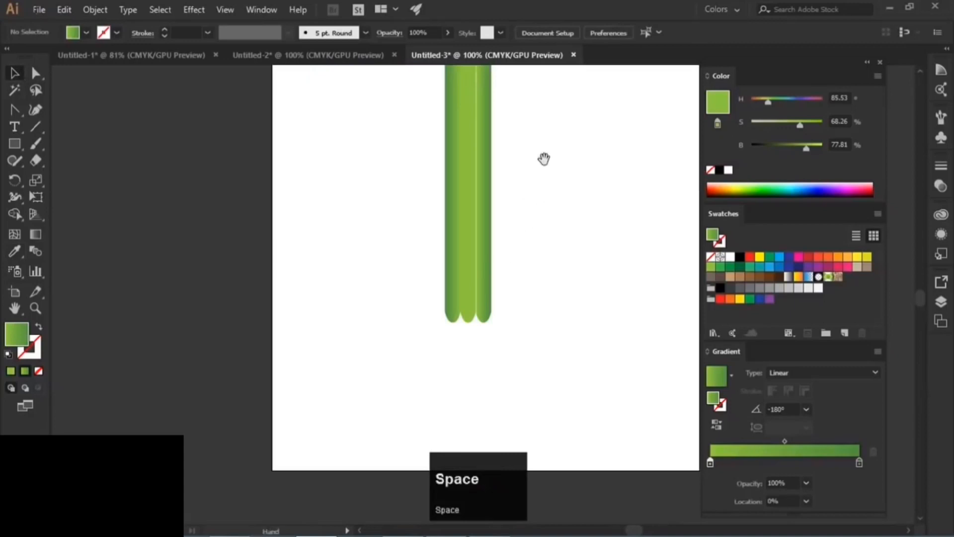
left_click_drag(544, 158, 477, 275)
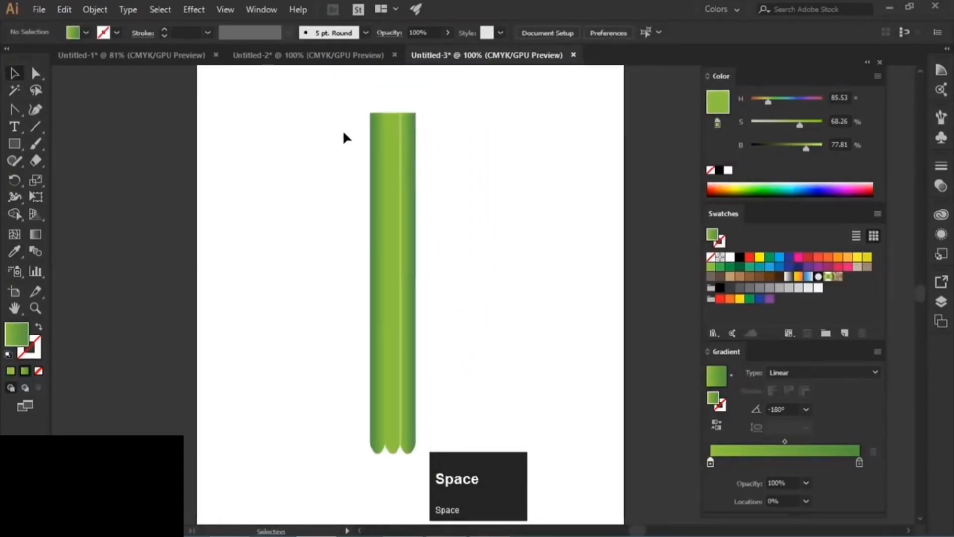
left_click_drag(462, 112, 332, 443)
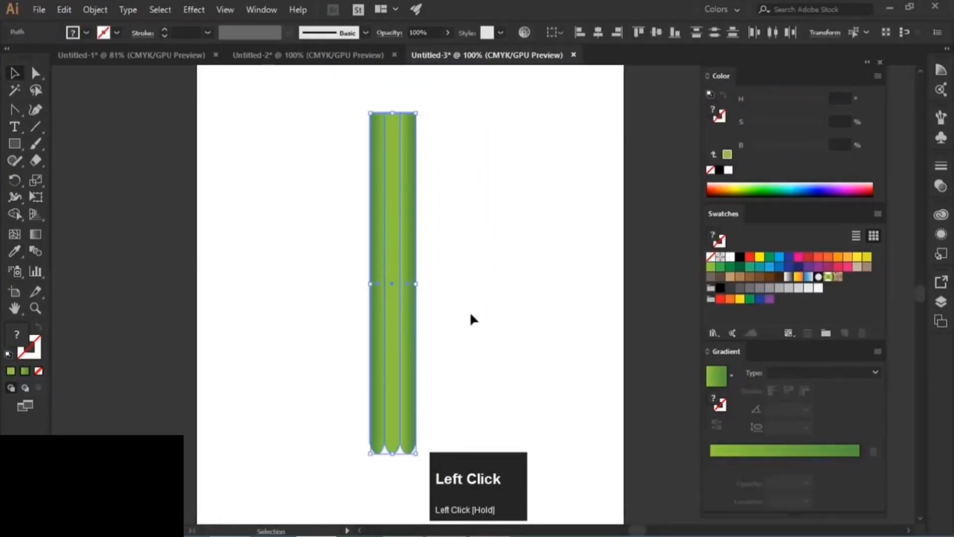
left_click_drag(421, 289, 400, 283)
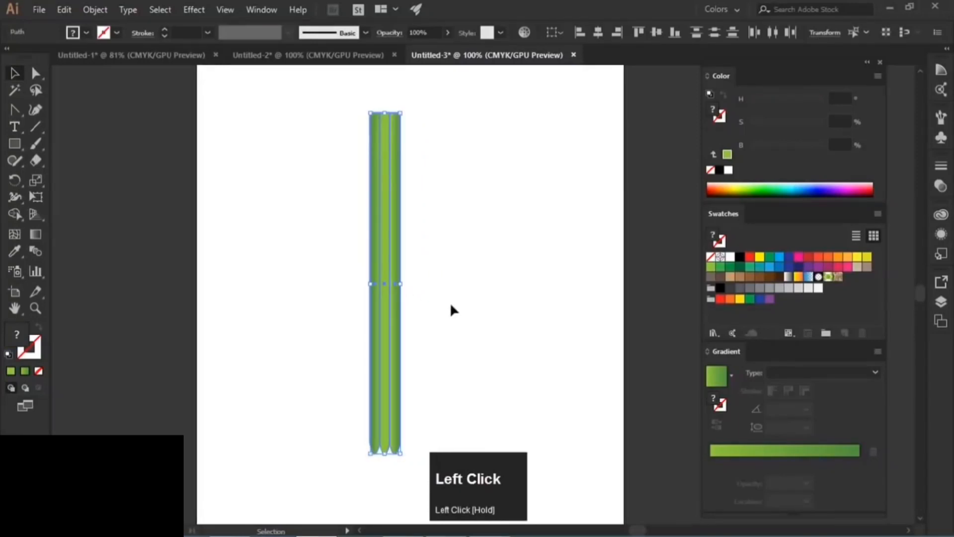
left_click(453, 323)
Move the lowest anchor points of all three strips up slightly to shorten their rounded ends
key("space")
left_click_drag(442, 370, 424, 164)
scroll(360, 291, "up", 5)
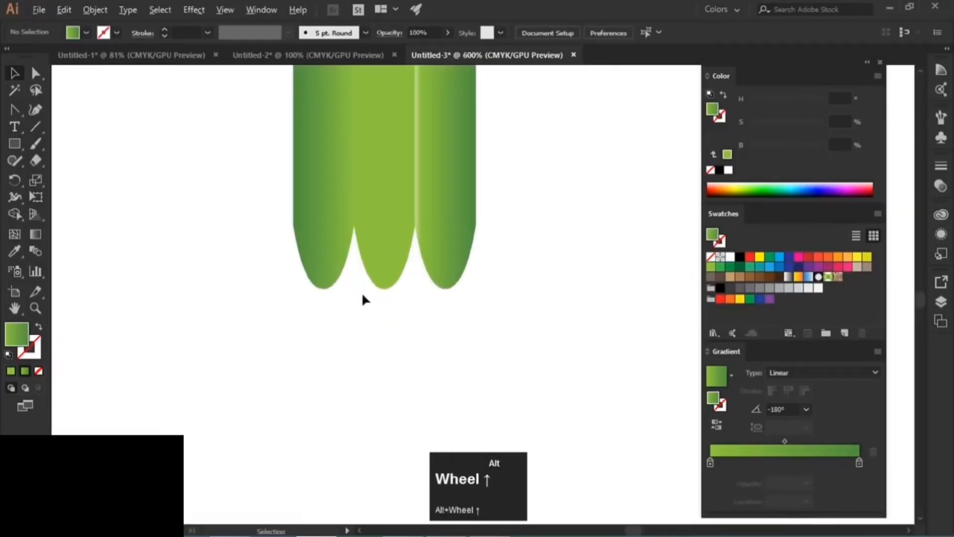
left_click(540, 240)
key("space")
left_click_drag(541, 240, 532, 281)
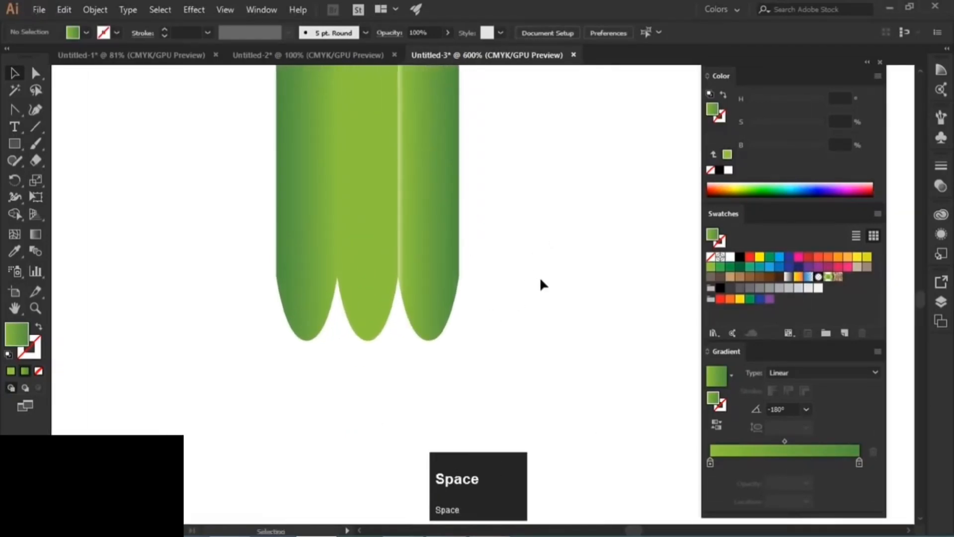
left_click(36, 73)
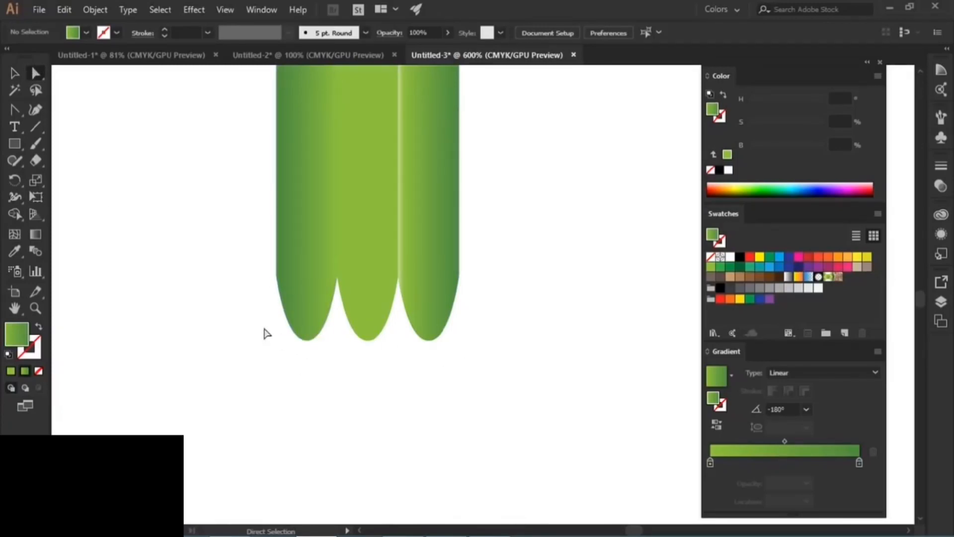
left_click_drag(265, 328, 517, 380)
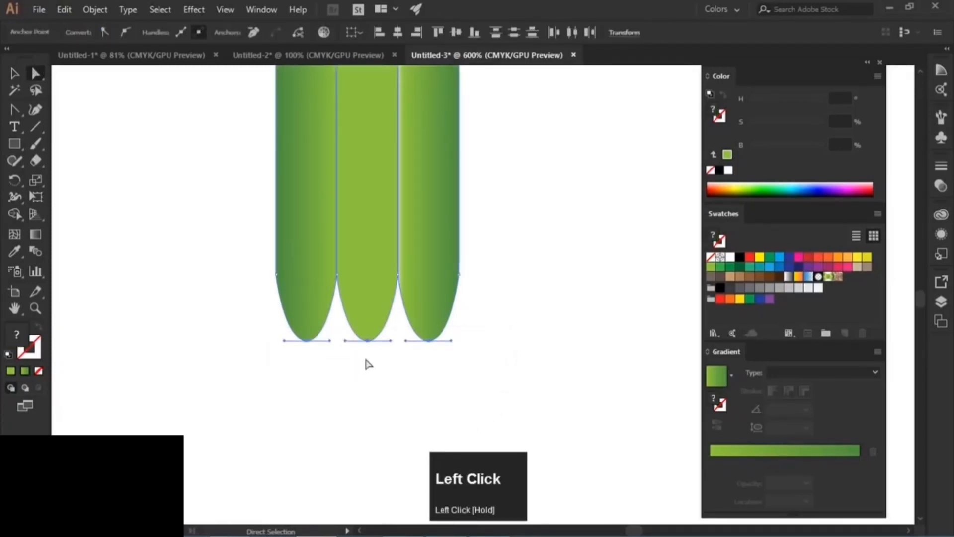
left_click(368, 341, "shift")
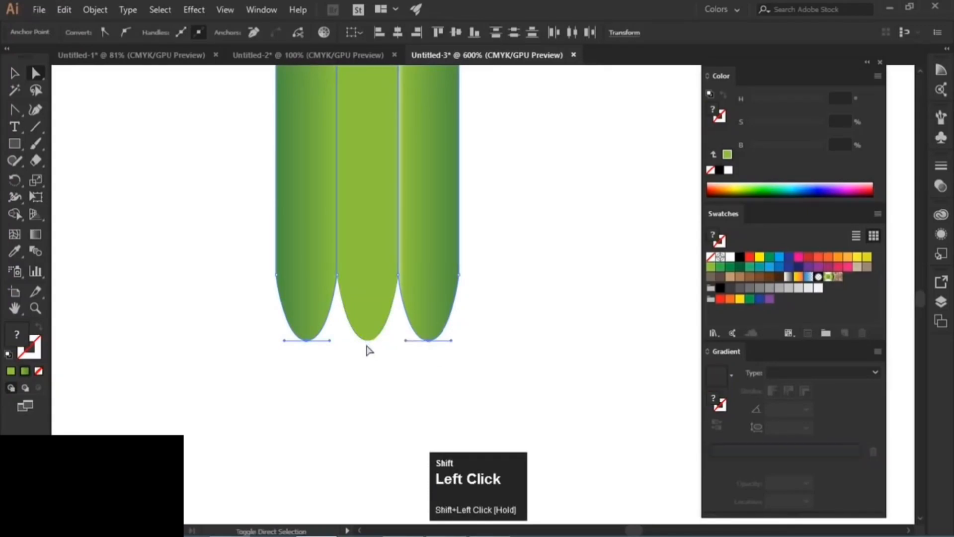
left_click_drag(367, 342, 366, 330)
left_click(541, 315)
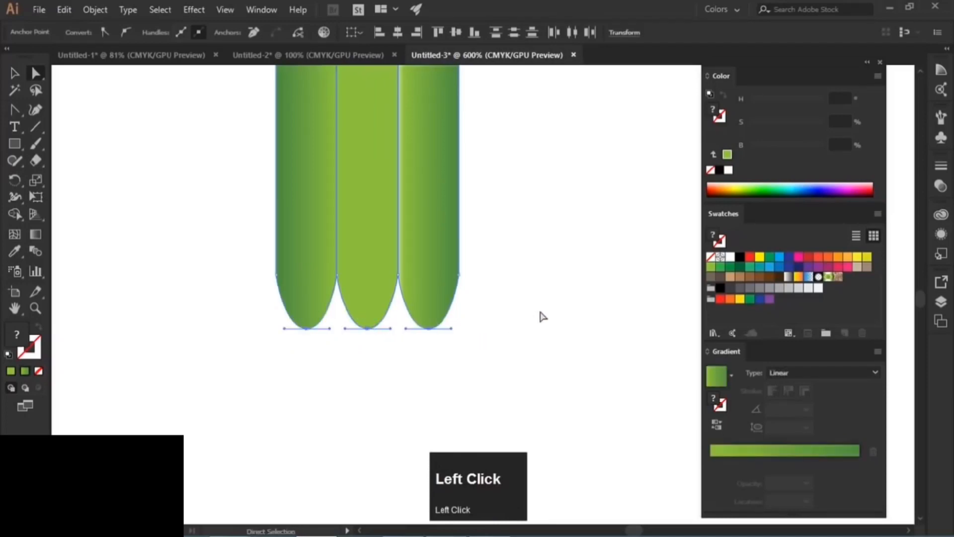
Draw a tall rectangle as wide as the three strips, extending down from where their rounded ends begin, and fill it with light brown
key("space")
left_click_drag(470, 372, 464, 277)
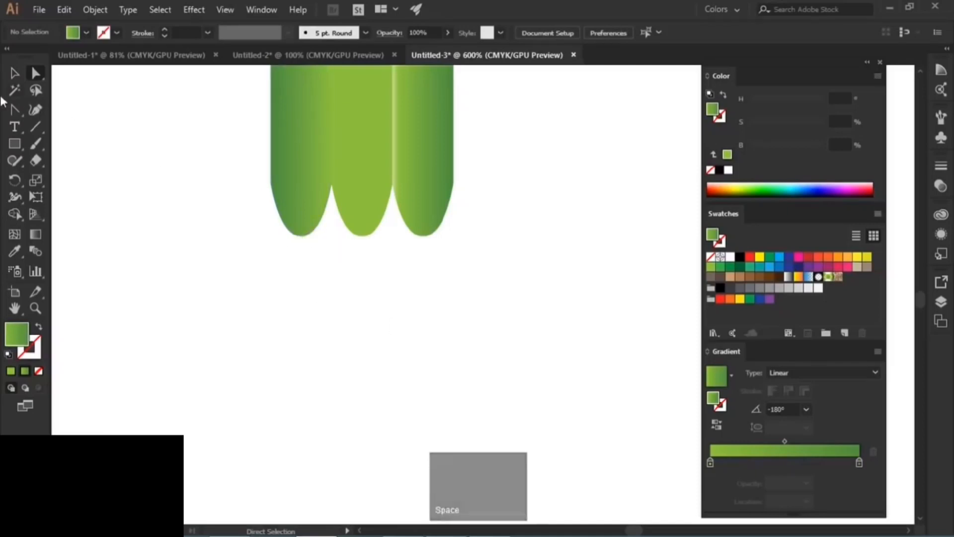
left_click(16, 144)
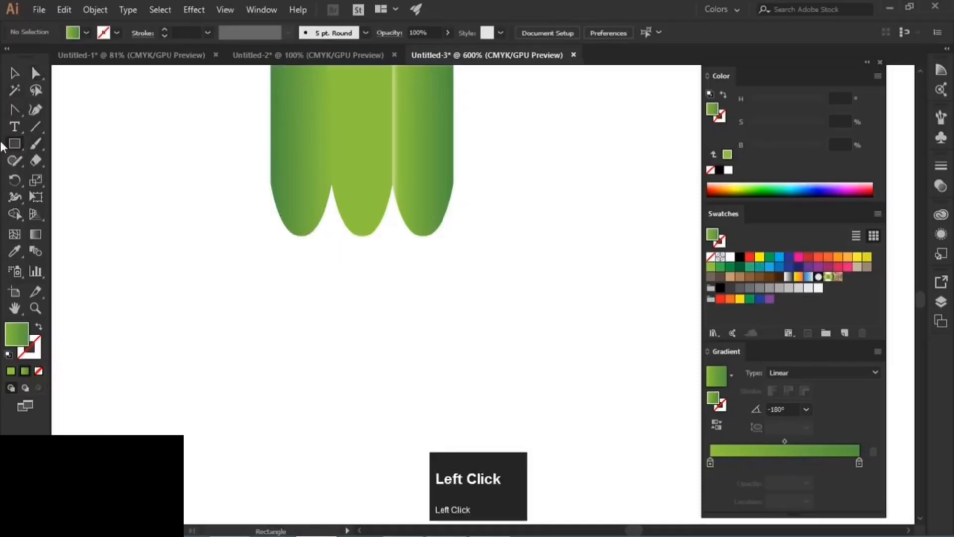
key("space")
left_click_drag(371, 266, 372, 226)
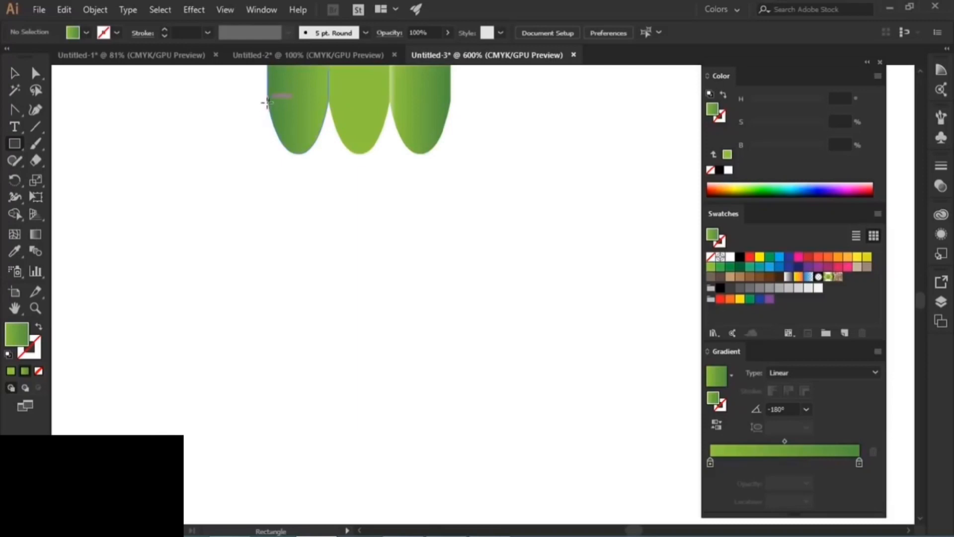
left_click_drag(268, 103, 451, 411)
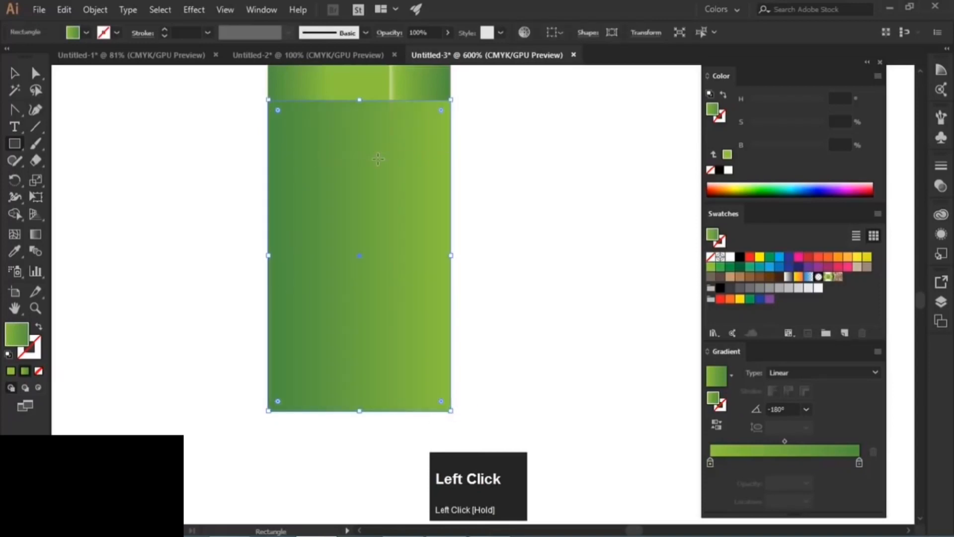
left_click(730, 276)
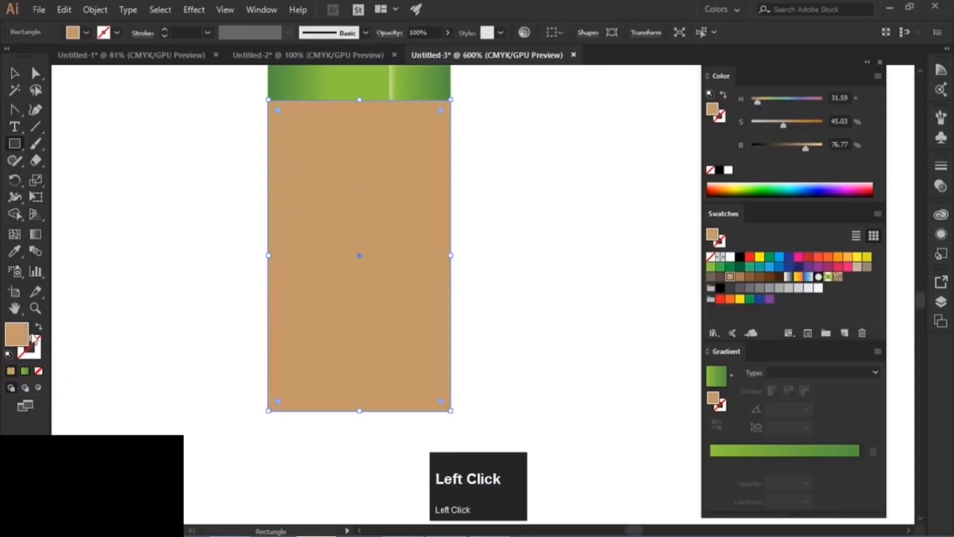
Send the light brown rectangle to the back, behind the green strips' rounded ends
left_click(14, 74)
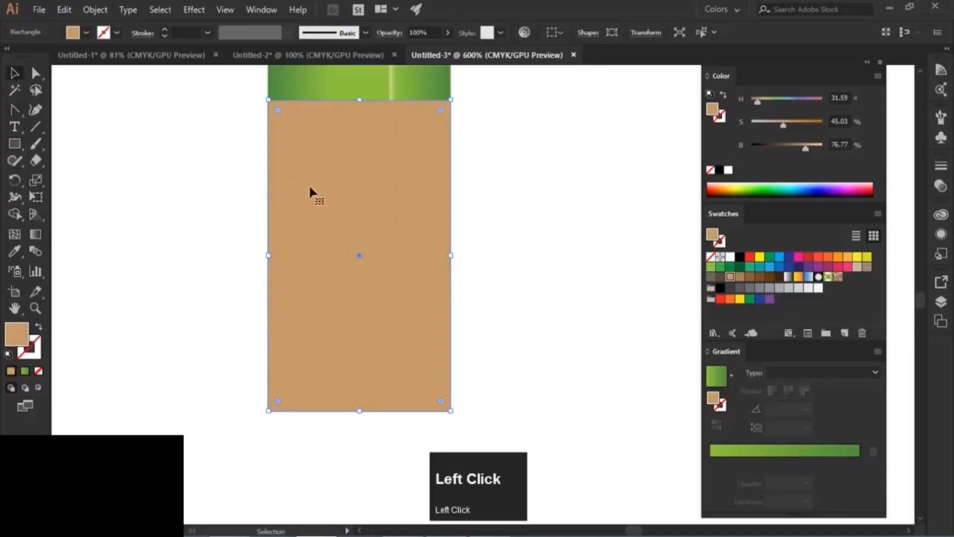
right_click(374, 165)
mouse_move(455, 375)
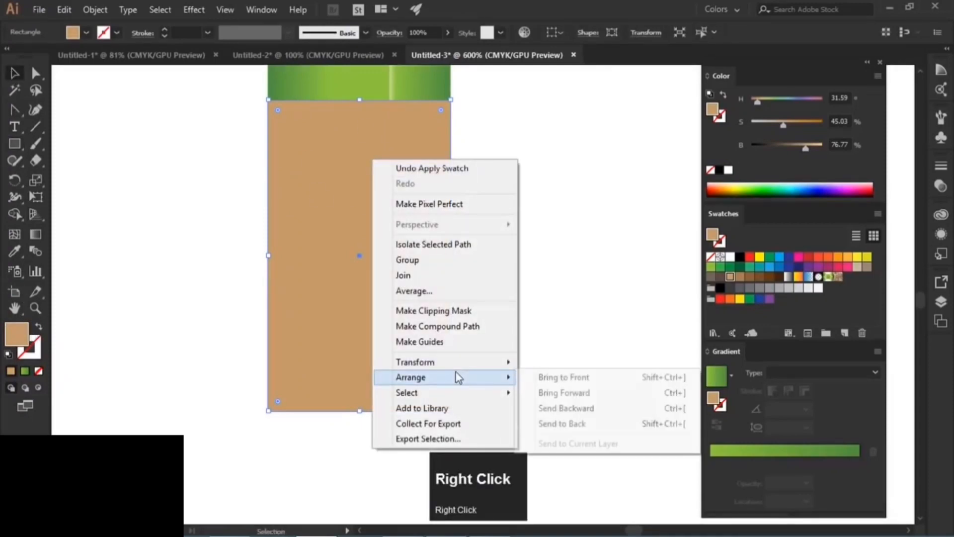
left_click(589, 423)
left_click(577, 325)
Turn the brown rectangle into a downward-pointing triangle by adding a midpoint anchor on its bottom edge and removing both bottom corners
key("space")
left_click_drag(502, 350, 495, 373)
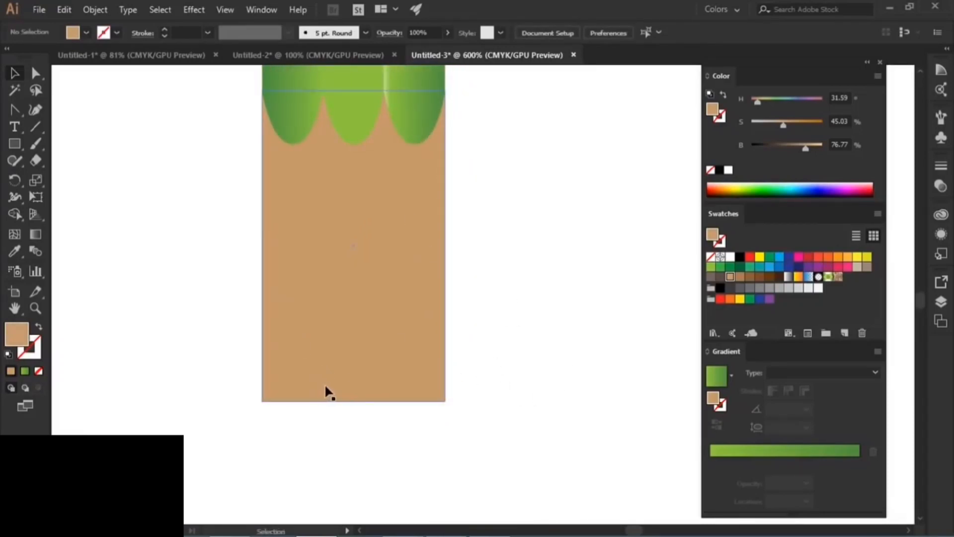
left_click_drag(11, 109, 85, 108)
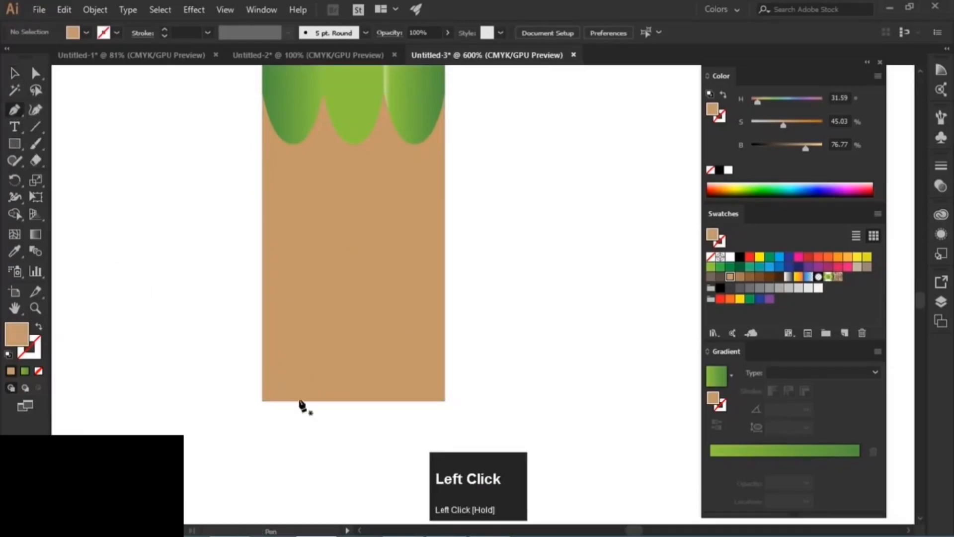
left_click(353, 402)
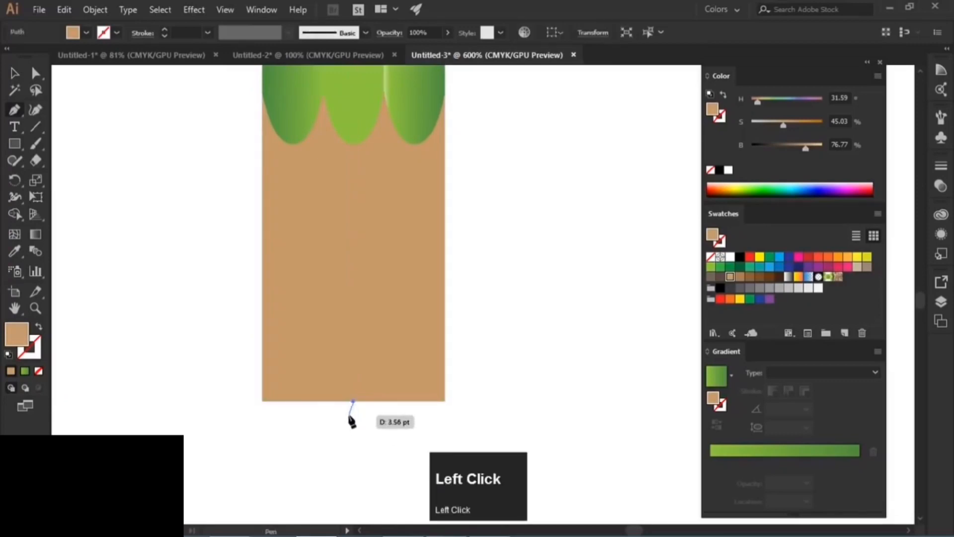
key("ctrl+z")
left_click(352, 322, "ctrl")
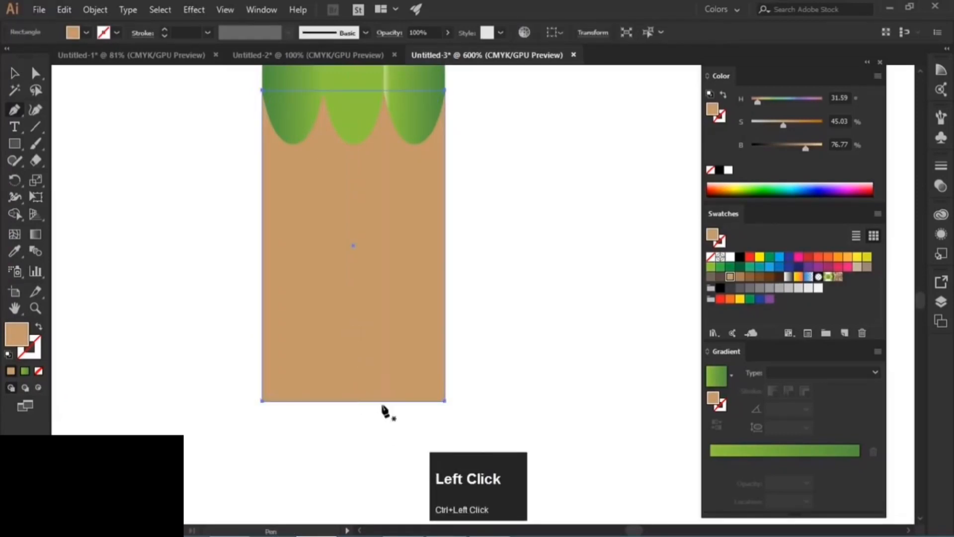
left_click(353, 401)
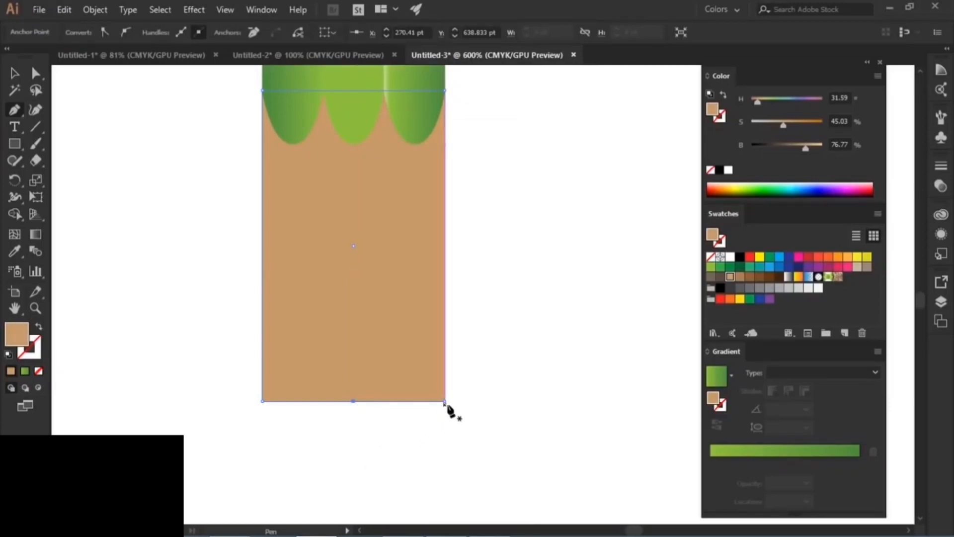
left_click(445, 401)
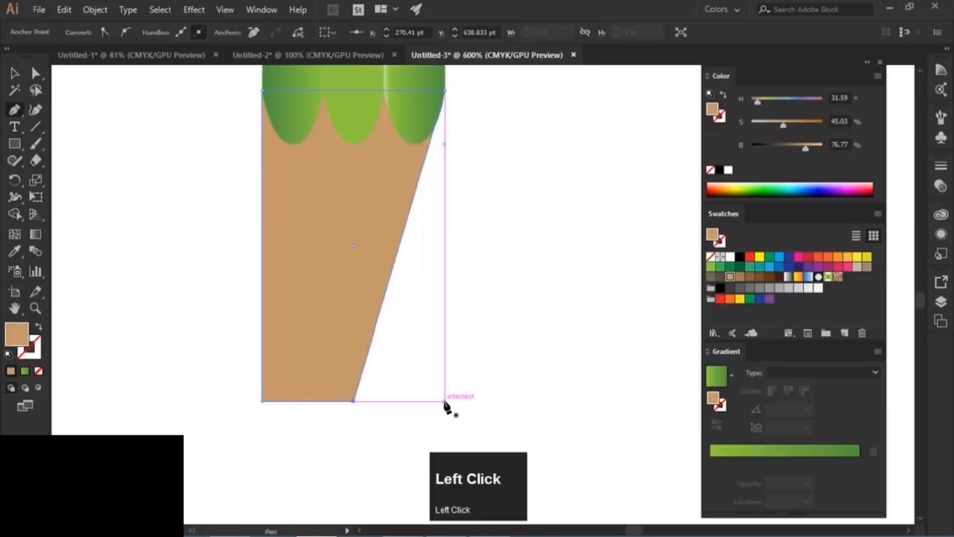
left_click(262, 402)
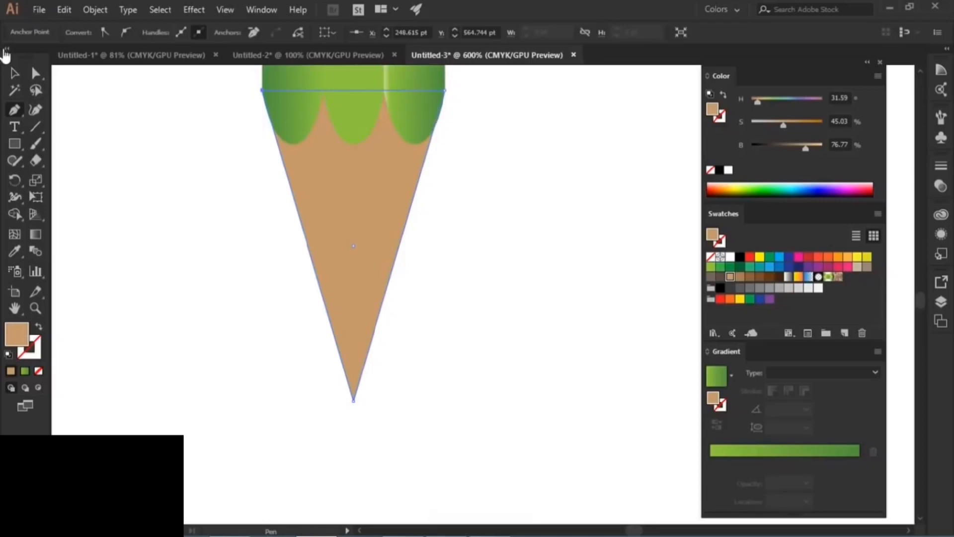
Lengthen the brown triangle by moving its tip anchor straight down to Y 674.25 pt
left_click(14, 73)
scroll(287, 130, "up", 5, "alt")
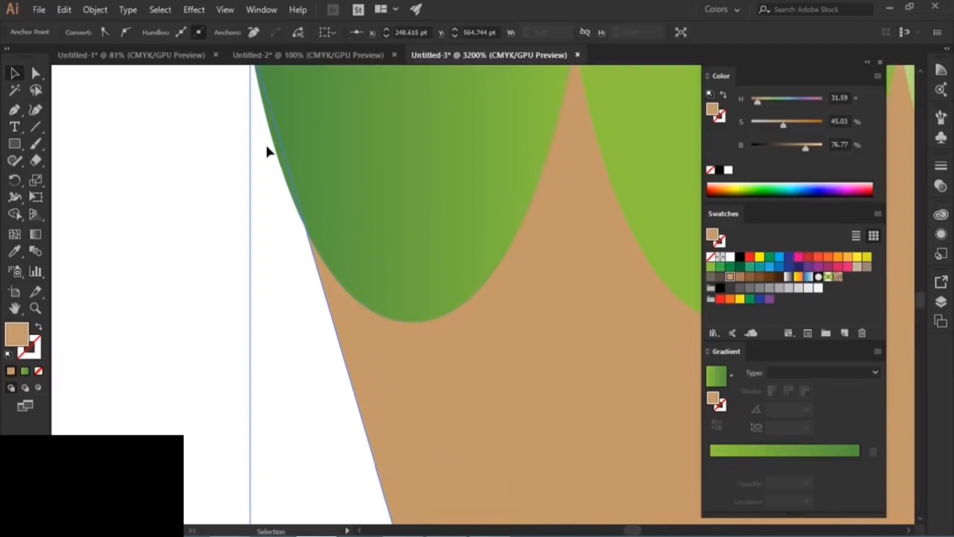
scroll(268, 212, "up", 1, "alt")
scroll(268, 211, "down", 6, "alt")
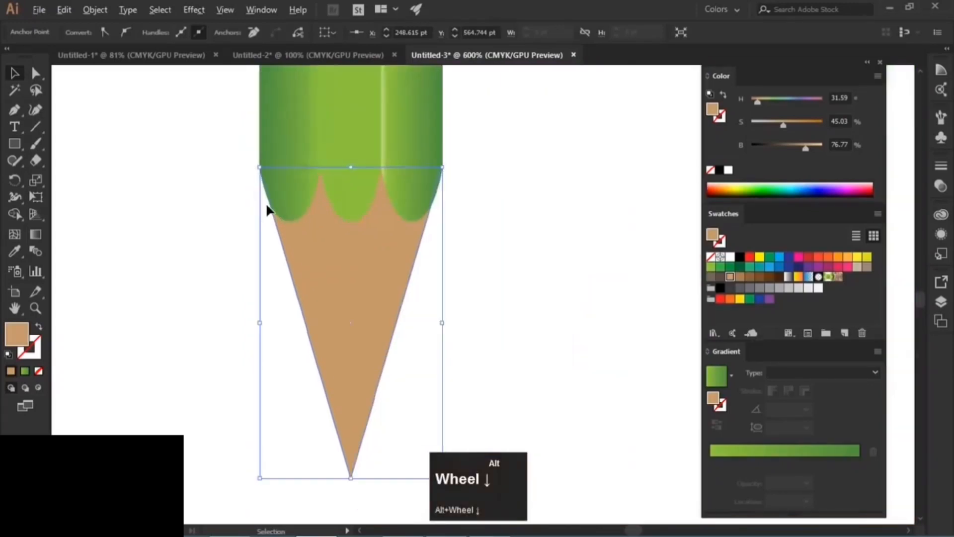
key("space")
left_click_drag(306, 312, 316, 218)
left_click_drag(361, 281, 304, 324)
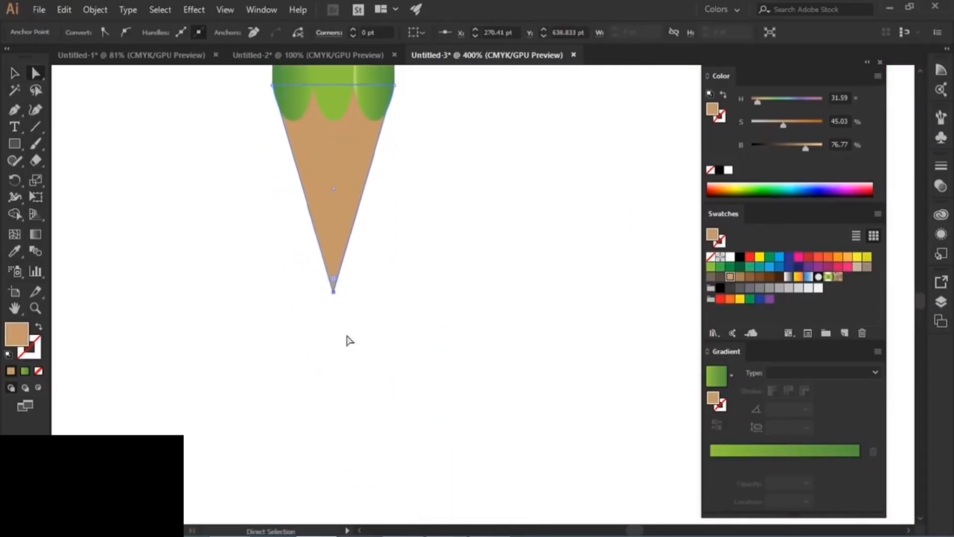
left_click_drag(333, 294, 334, 393)
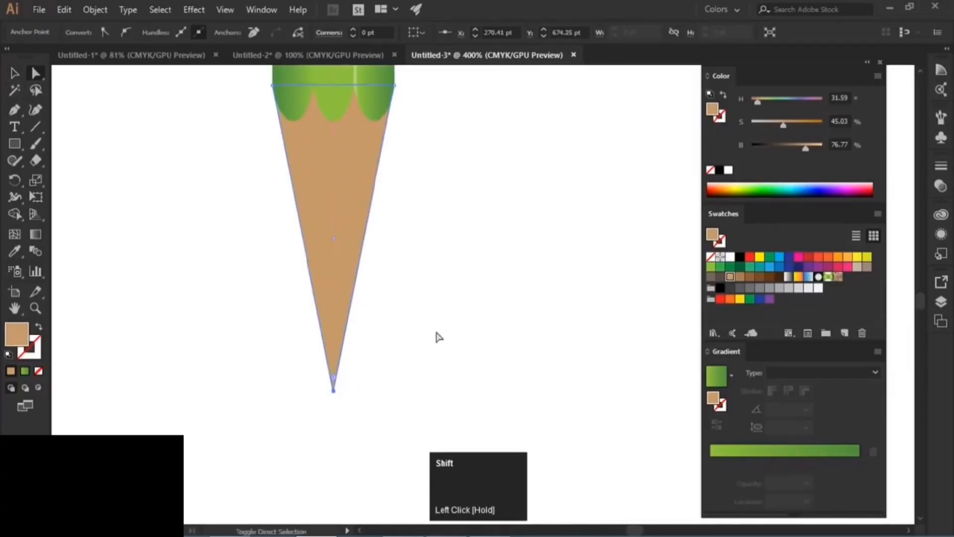
scroll(371, 247, "down", 5, "alt")
scroll(366, 267, "up", 4, "alt")
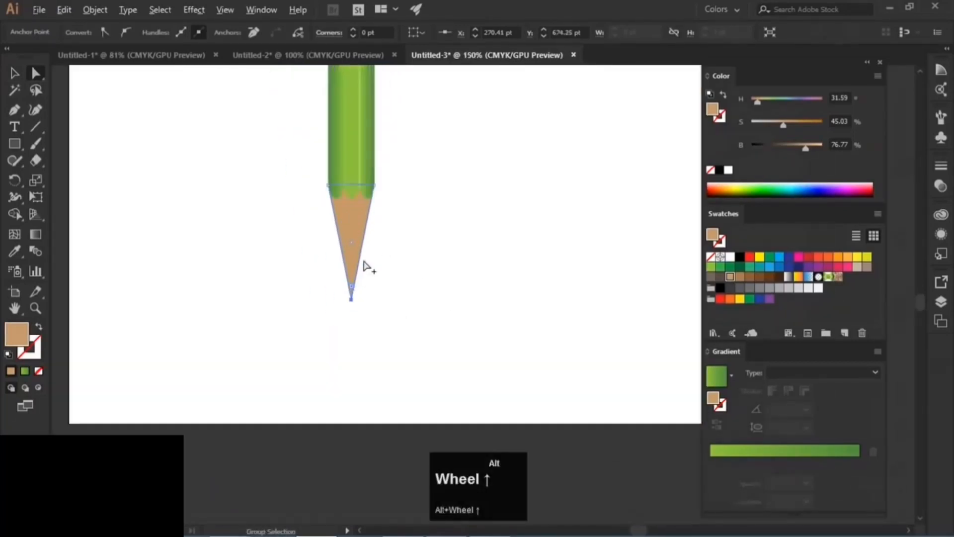
key("space")
left_click_drag(407, 238, 412, 298)
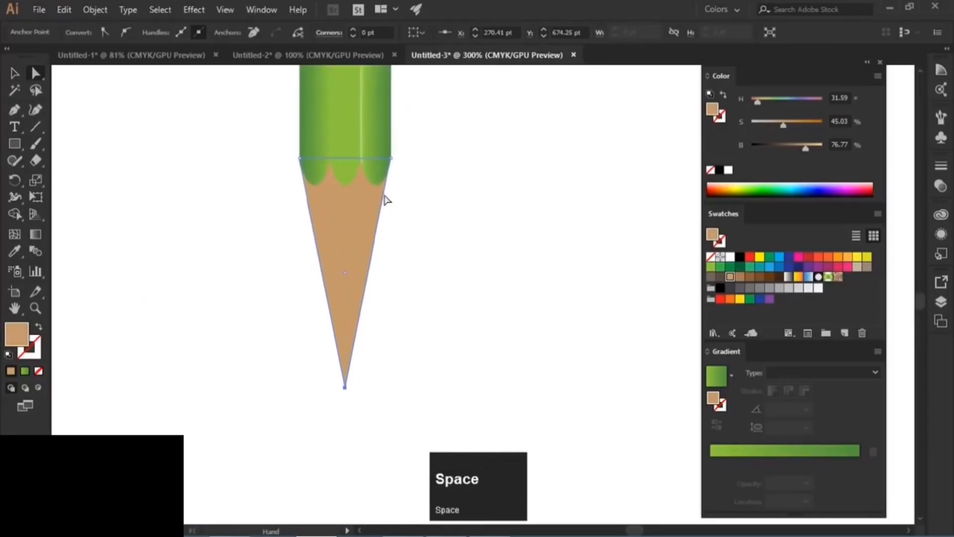
Lengthen the brown wooden tip by moving its point anchor straight down to Y 683.26 pt
scroll(277, 186, "up", 6, "alt")
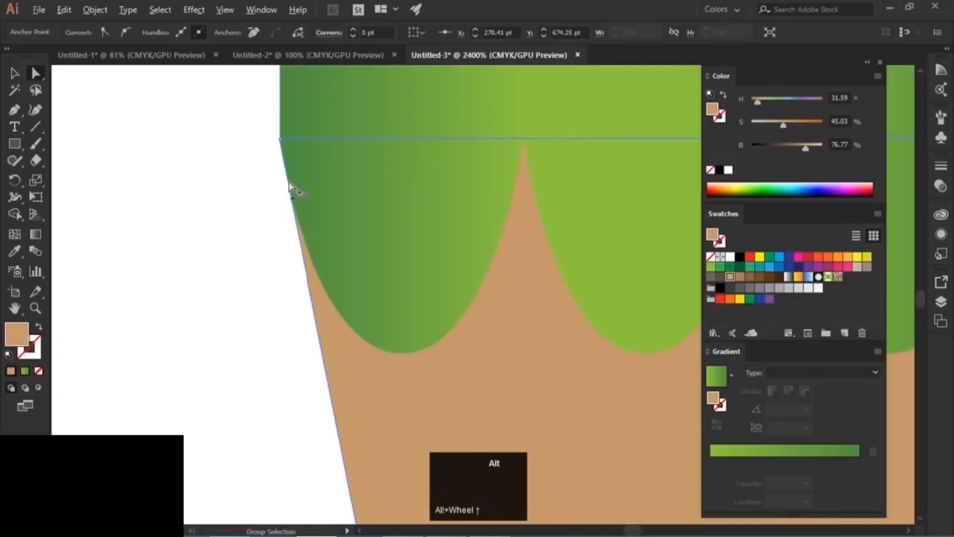
scroll(281, 235, "up", 1, "alt")
scroll(281, 235, "down", 8, "alt")
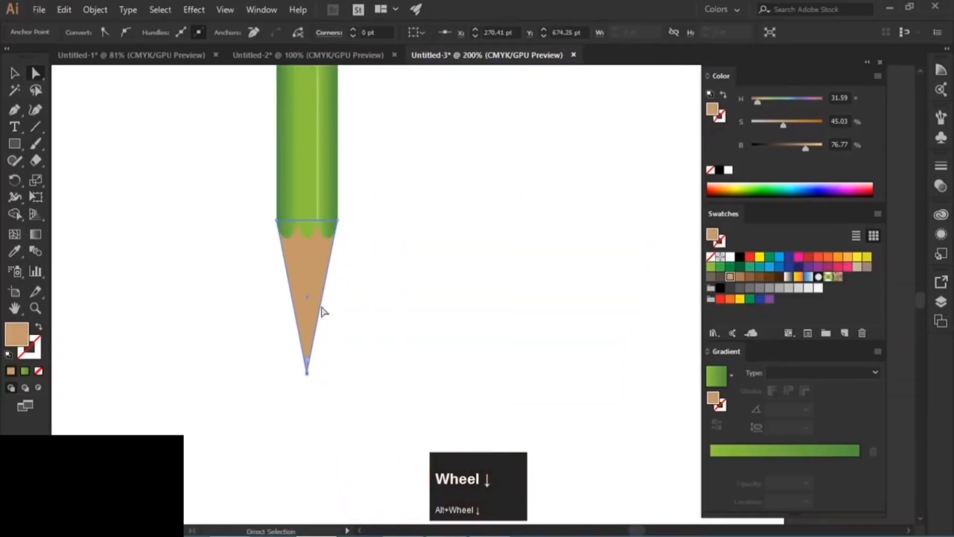
left_click_drag(321, 309, 347, 191)
left_click_drag(332, 250, 333, 261)
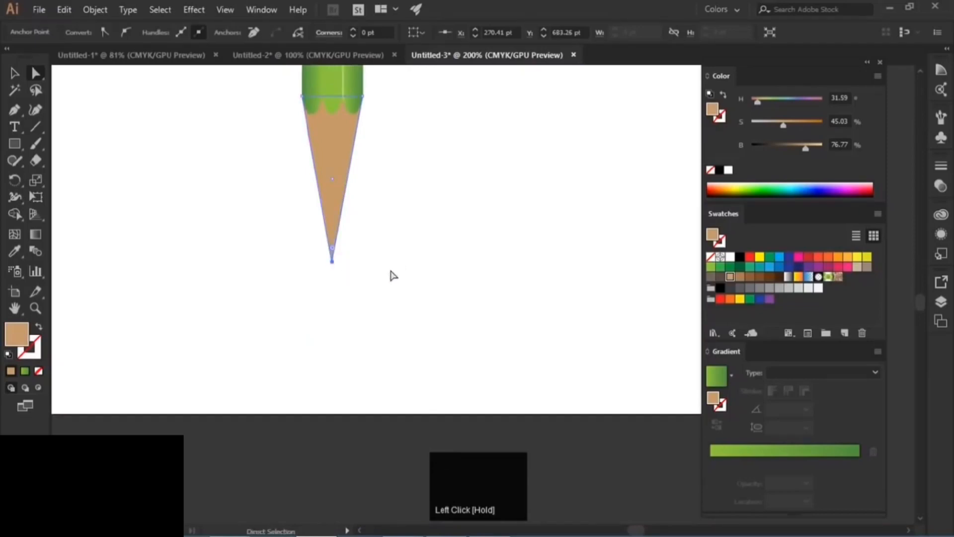
Fill the wooden triangle with a linear gradient and replace both green stops with the existing light brown
left_click(328, 191)
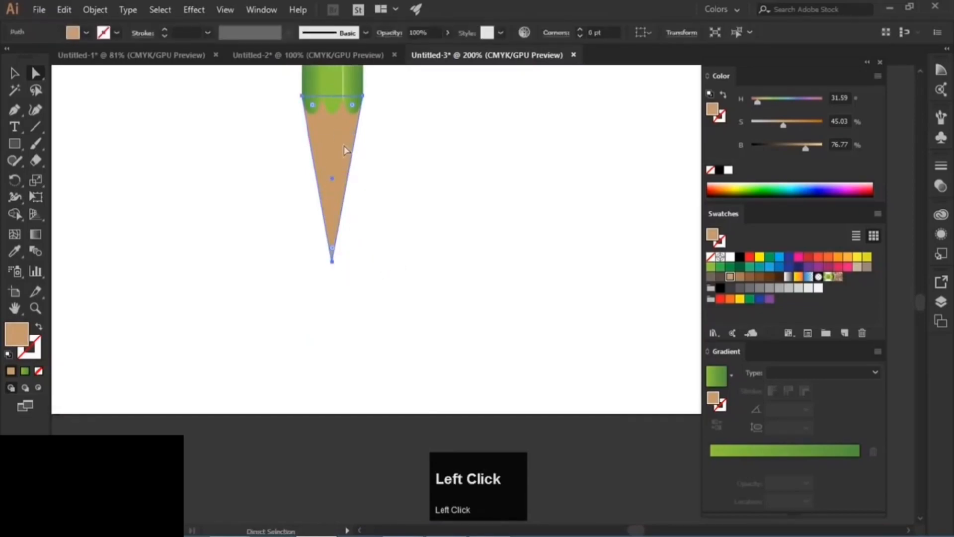
left_click(711, 109)
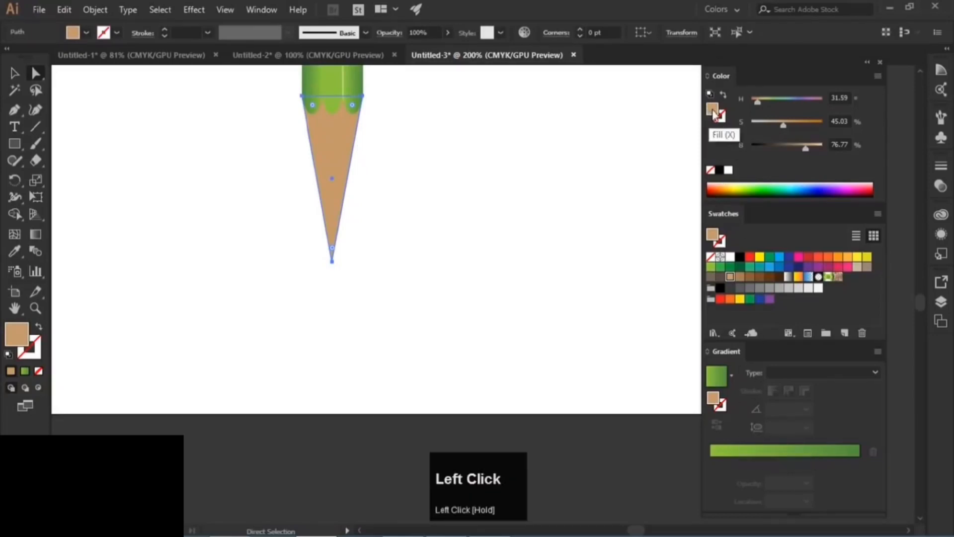
left_click(741, 458)
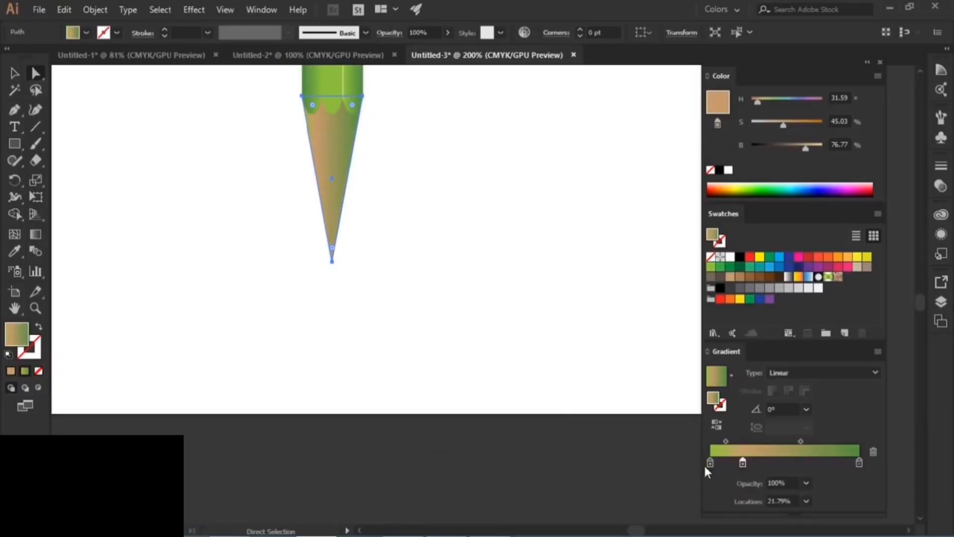
mouse_move(710, 463)
left_mouse_down()
mouse_move(719, 492)
mouse_move(768, 462)
mouse_move(816, 465)
mouse_move(870, 509)
left_mouse_up()
left_click(797, 463)
left_click_drag(799, 464, 875, 464)
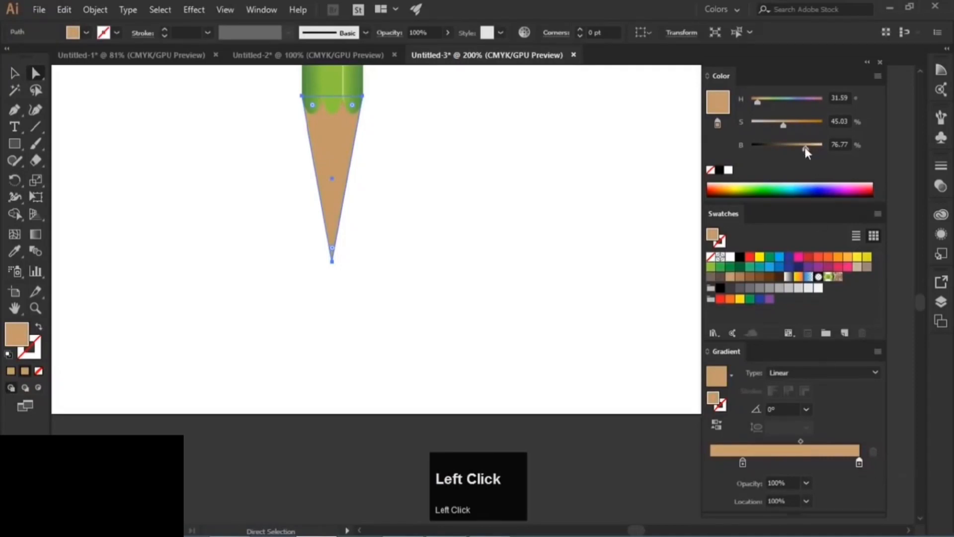
Darken the wood gradient's end stop to S 61, B 62, move the light stop to 54.82%, and copy the dark stop to 0%
left_click_drag(806, 148, 794, 126)
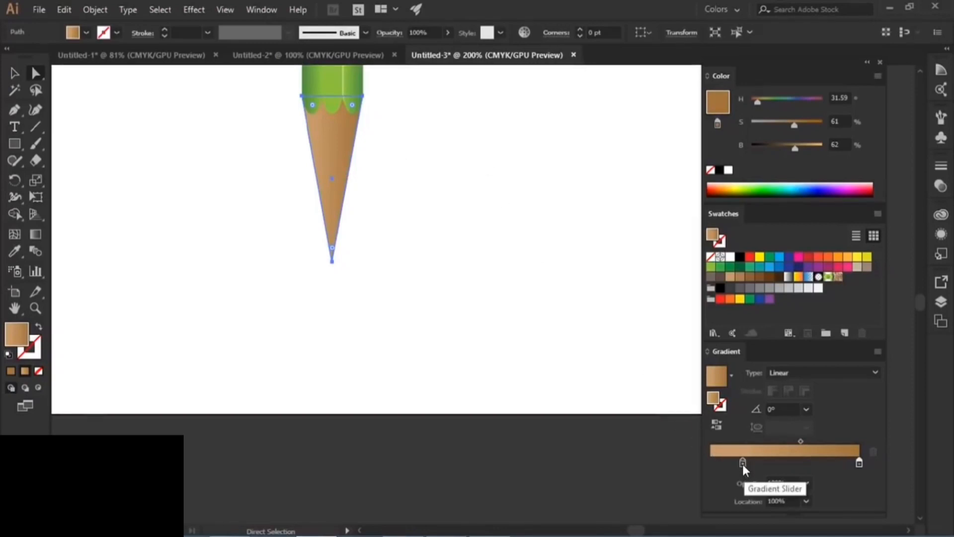
left_click_drag(743, 464, 792, 463)
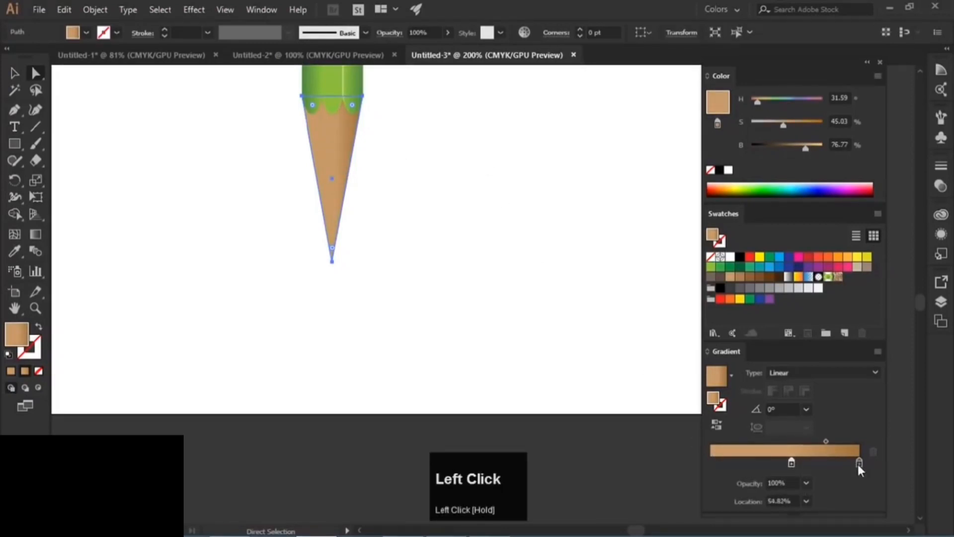
left_click_drag(860, 464, 698, 465)
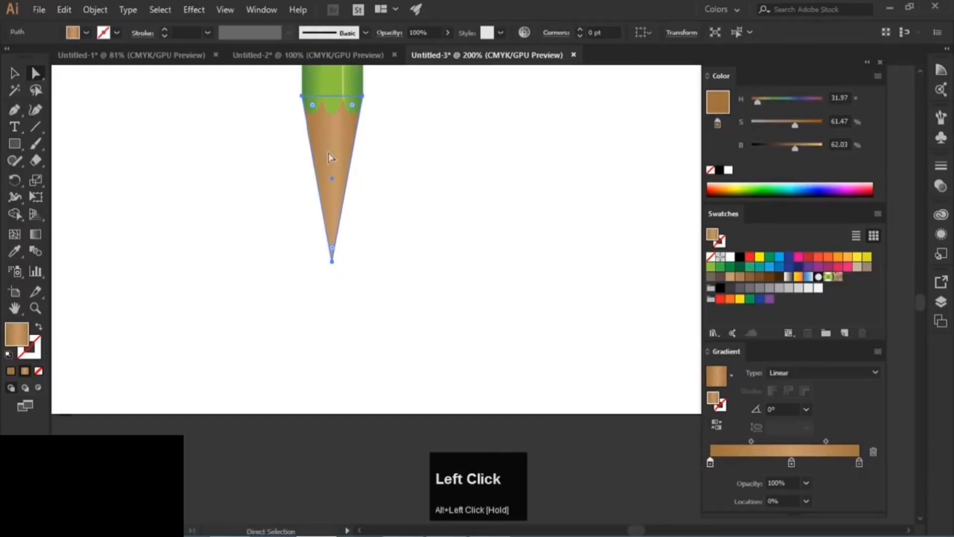
Move the light brown middle stop of the wood gradient to a location of 65.83%
scroll(328, 158, "up", 2)
key("space")
mouse_move(424, 138)
left_mouse_down()
mouse_move(524, 238)
mouse_move(524, 201)
mouse_move(496, 189)
mouse_move(475, 230)
left_mouse_up()
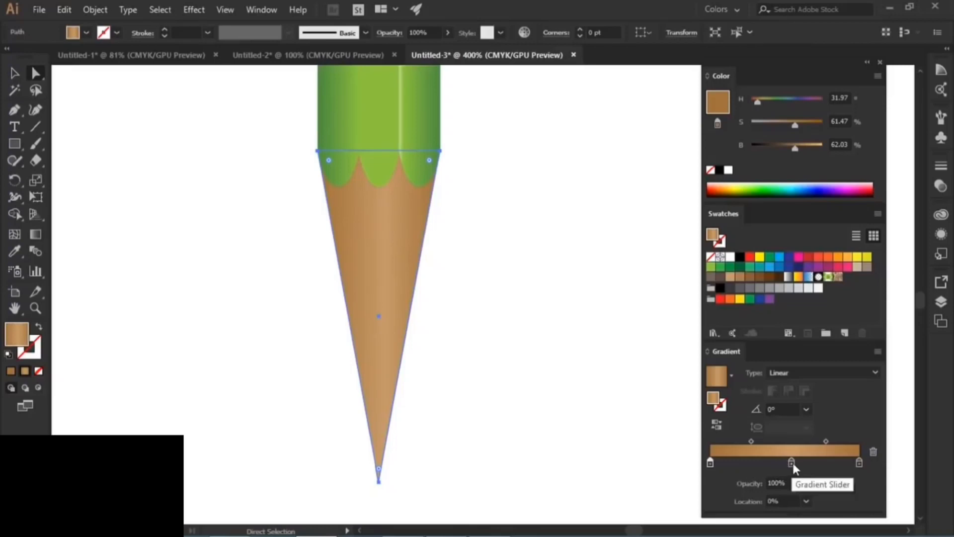
left_click_drag(792, 463, 809, 463)
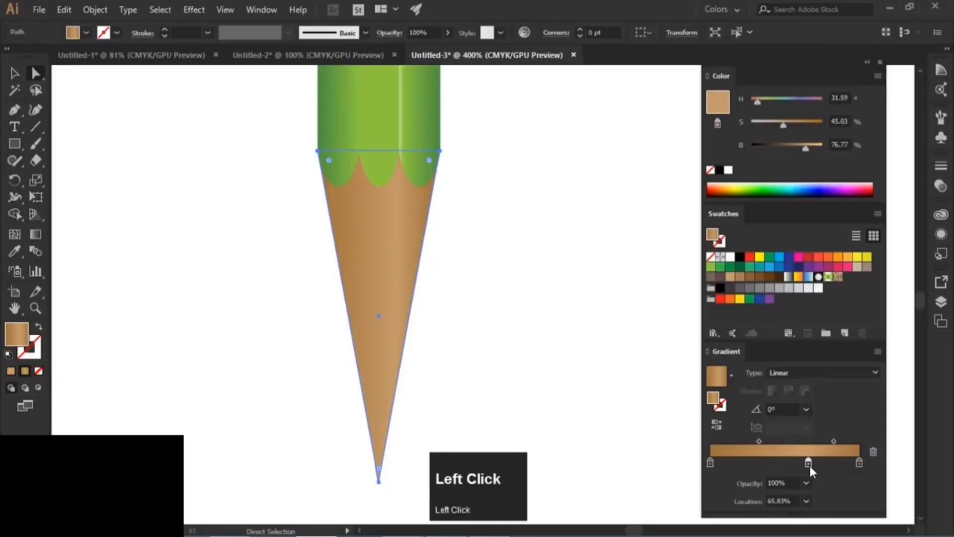
left_click(486, 268)
Cut the wooden triangle with the Knife along a diagonal line across its lower part, separating the point
scroll(474, 284, "down", 5)
key("space")
left_click_drag(484, 331, 454, 270)
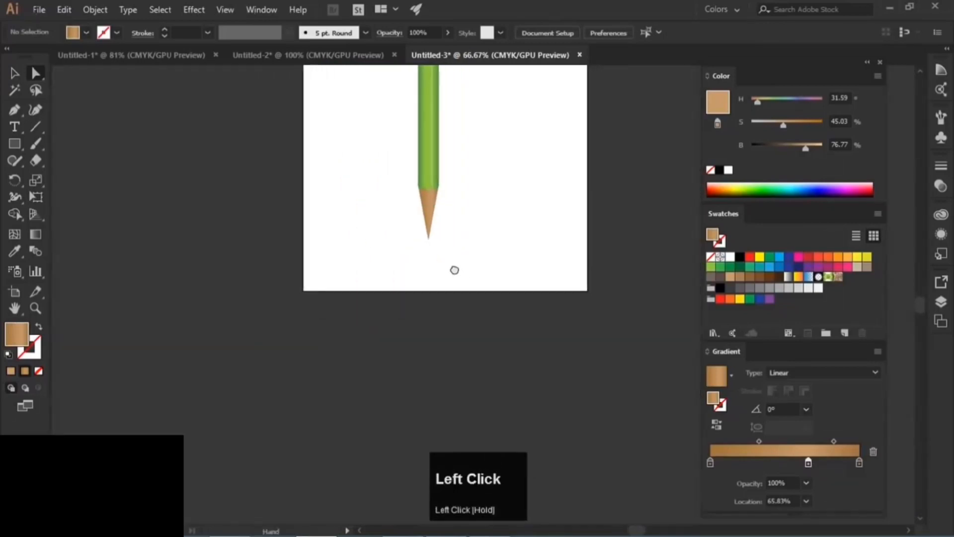
scroll(411, 247, "up", 5)
left_click_drag(439, 226, 434, 338)
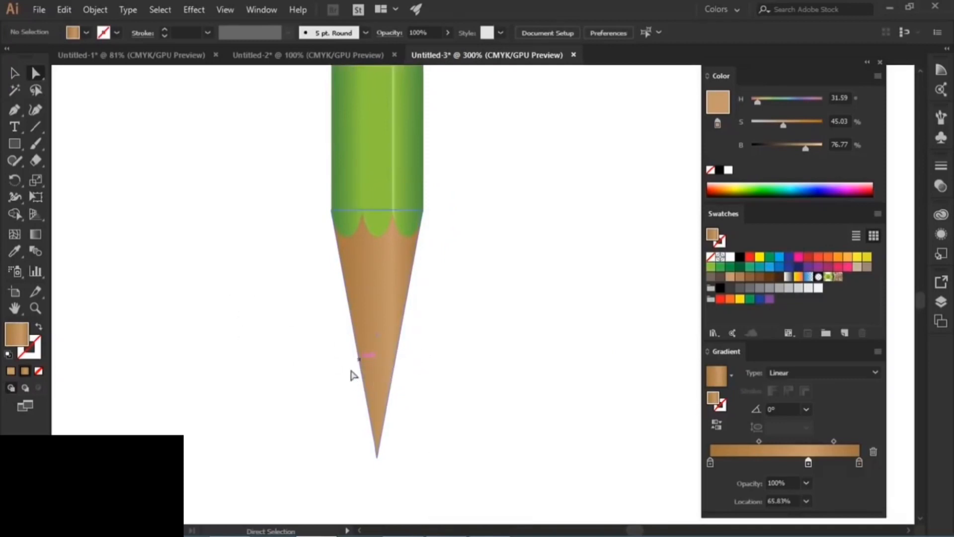
left_click_drag(441, 375, 441, 313)
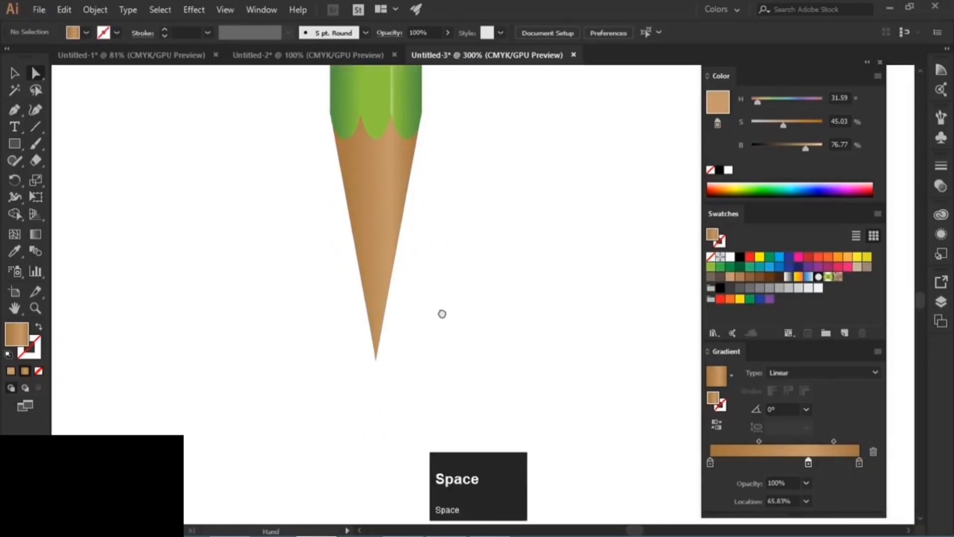
left_click(351, 247)
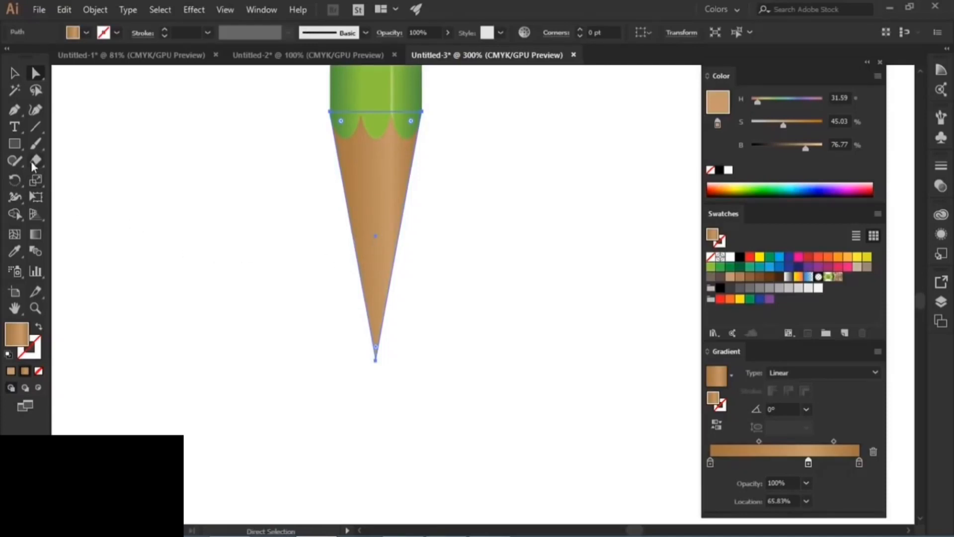
mouse_move(34, 166)
left_mouse_down()
mouse_move(72, 160)
mouse_move(99, 199)
left_mouse_up()
left_click_drag(348, 291, 435, 233)
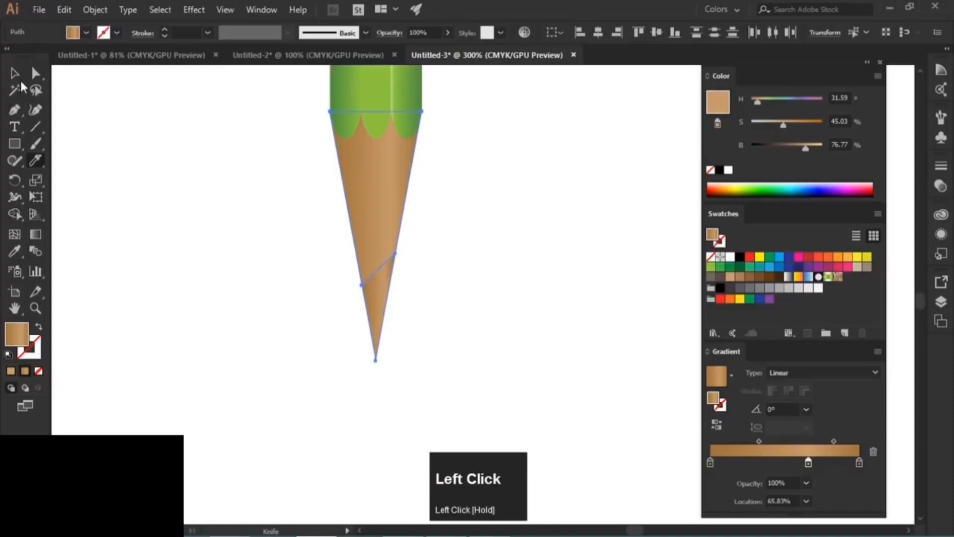
Select only the cut-off point, testing the cut by moving the piece aside and undoing the move
left_click(14, 73)
left_click(493, 303)
left_click_drag(390, 291, 476, 302)
key("ctrl+z")
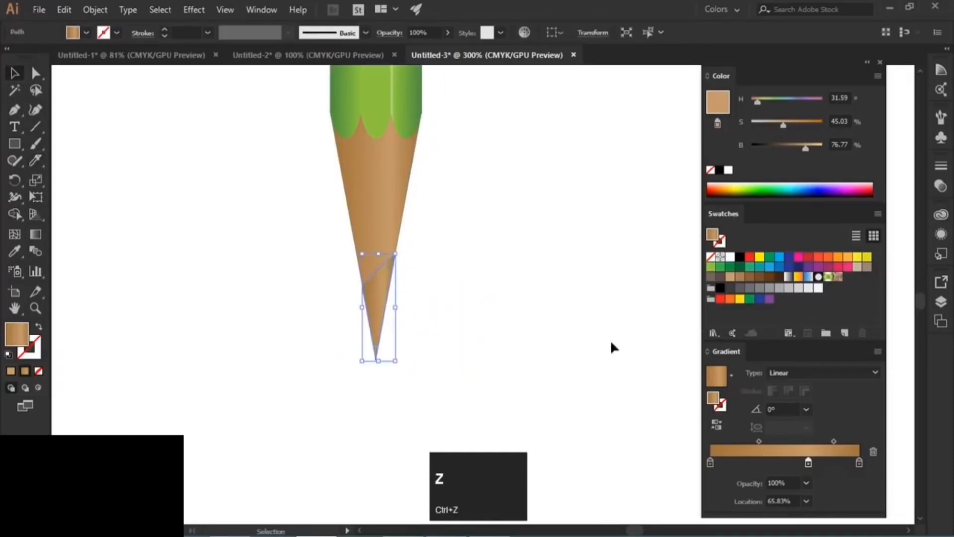
Recolour the cut-off point's gradient with black end stops and a white middle stop, shifting the midpoints toward white to narrow the highlight
left_click_drag(741, 257, 711, 463)
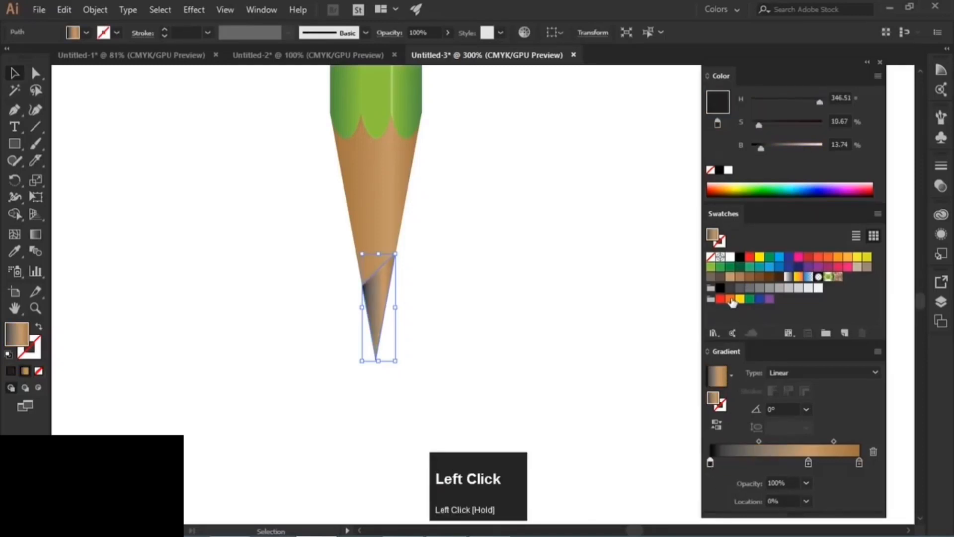
left_click_drag(741, 257, 860, 463)
left_click_drag(732, 262, 810, 461)
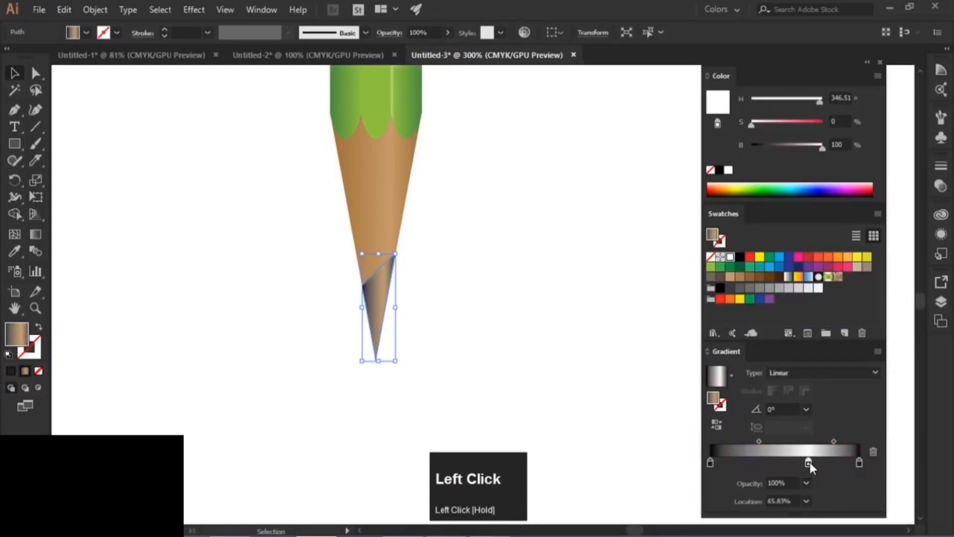
left_click_drag(368, 294, 373, 291)
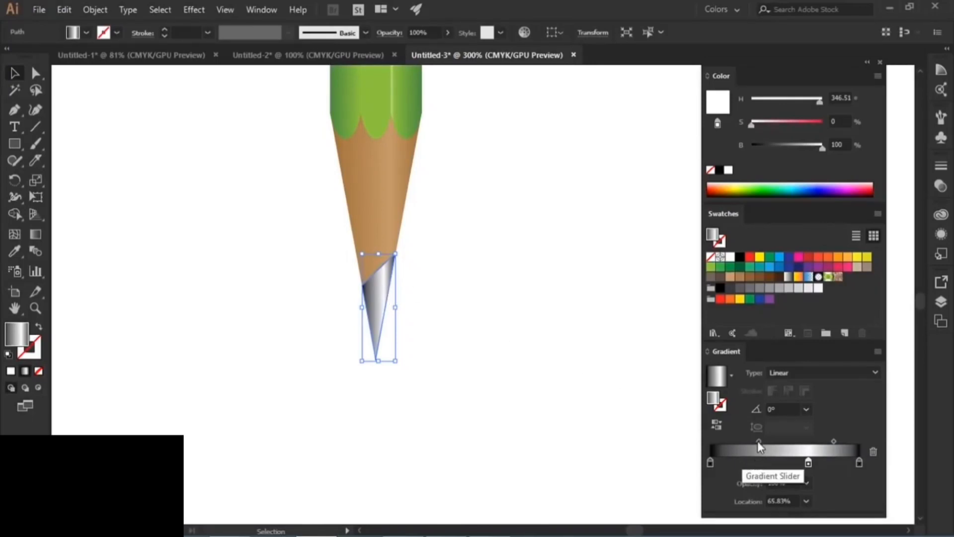
mouse_move(757, 441)
left_mouse_down()
mouse_move(798, 442)
mouse_move(806, 453)
mouse_move(823, 443)
mouse_move(815, 443)
left_mouse_up()
left_click(409, 382)
Lighten the middle stop of the wooden part's gradient to S 42, B 81
scroll(351, 353, "down", 3)
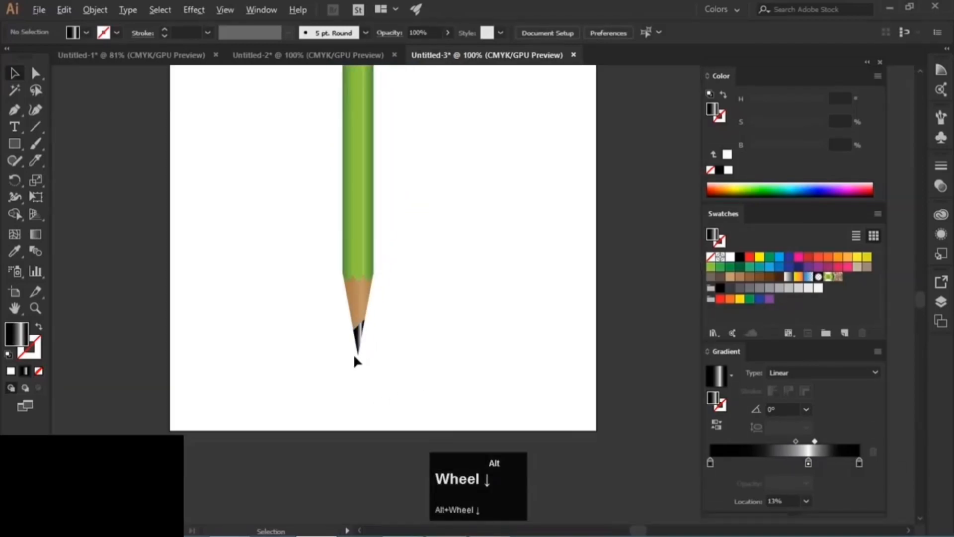
scroll(351, 354, "up", 3)
mouse_move(350, 357)
left_mouse_down()
mouse_move(403, 400)
mouse_move(395, 438)
left_mouse_up()
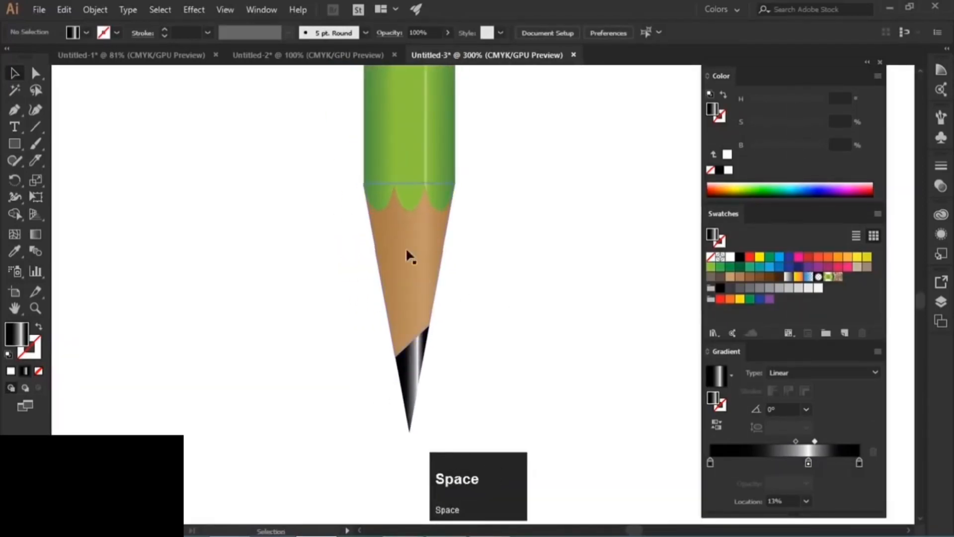
left_click(425, 262)
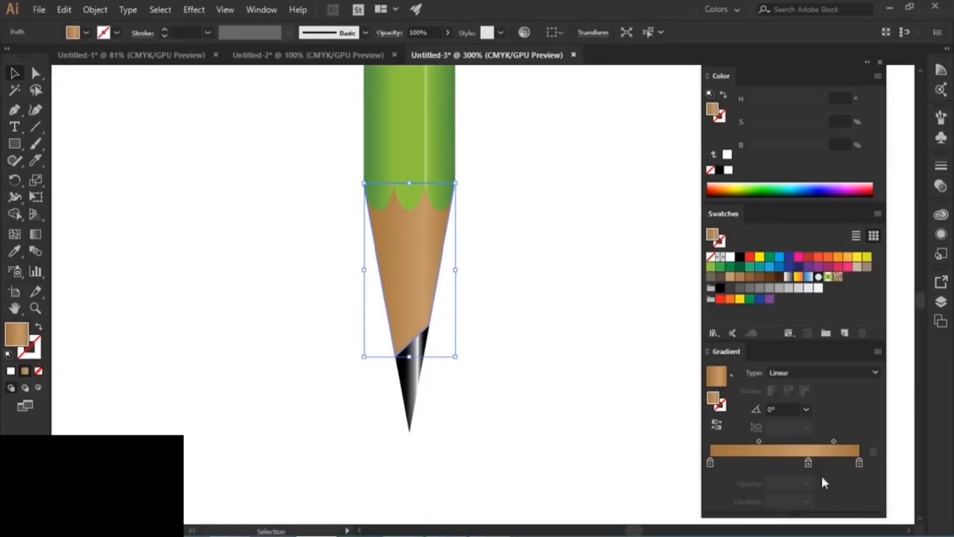
left_click(809, 465)
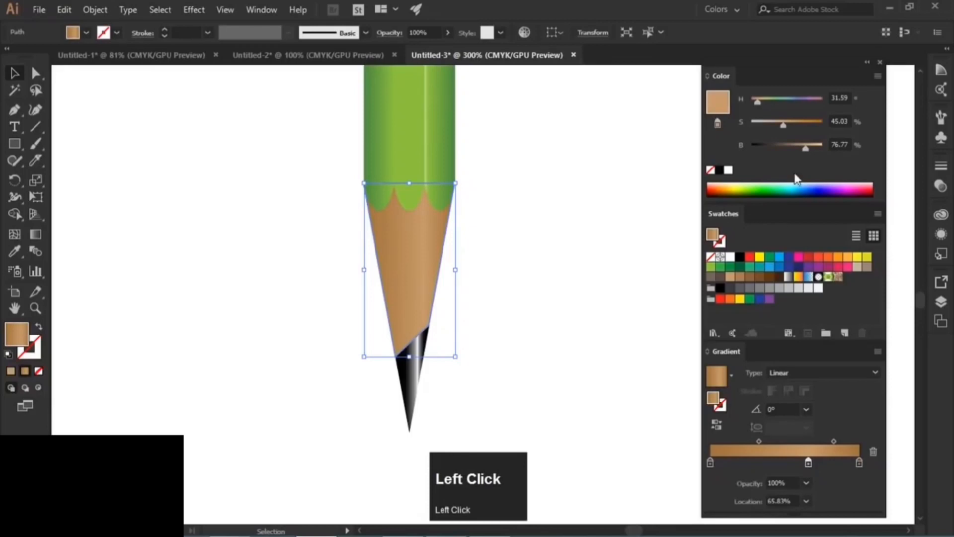
left_click_drag(805, 150, 779, 128)
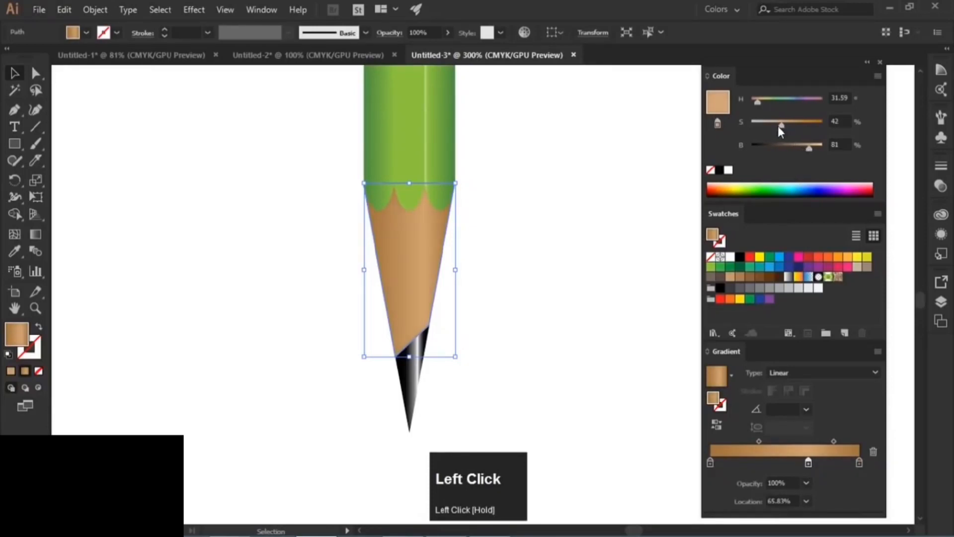
left_click(536, 292)
Examine the whole pencil on the artboard and the shading of its wood and lead up close
scroll(492, 252, "down", 4)
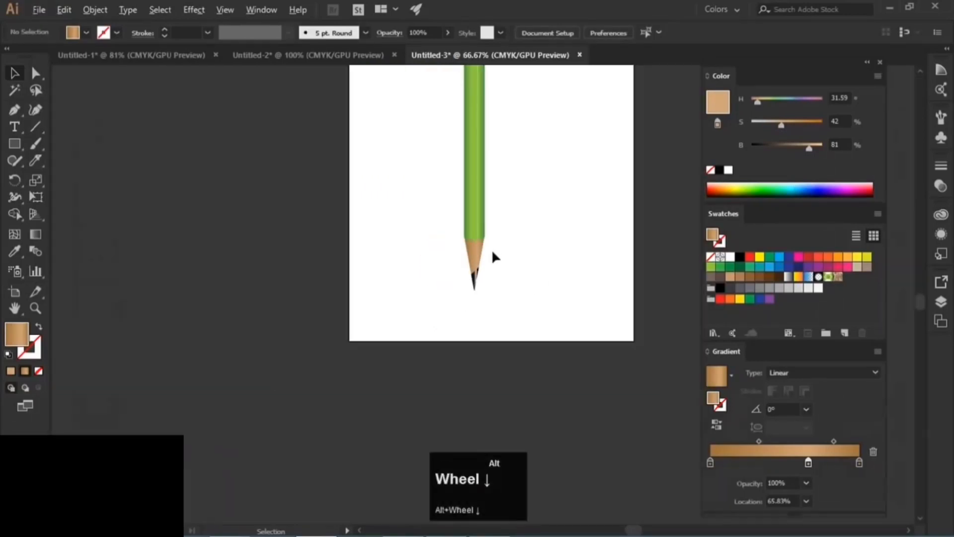
key("space")
mouse_move(556, 210)
left_mouse_down()
mouse_move(488, 226)
mouse_move(455, 266)
mouse_move(464, 243)
left_mouse_up()
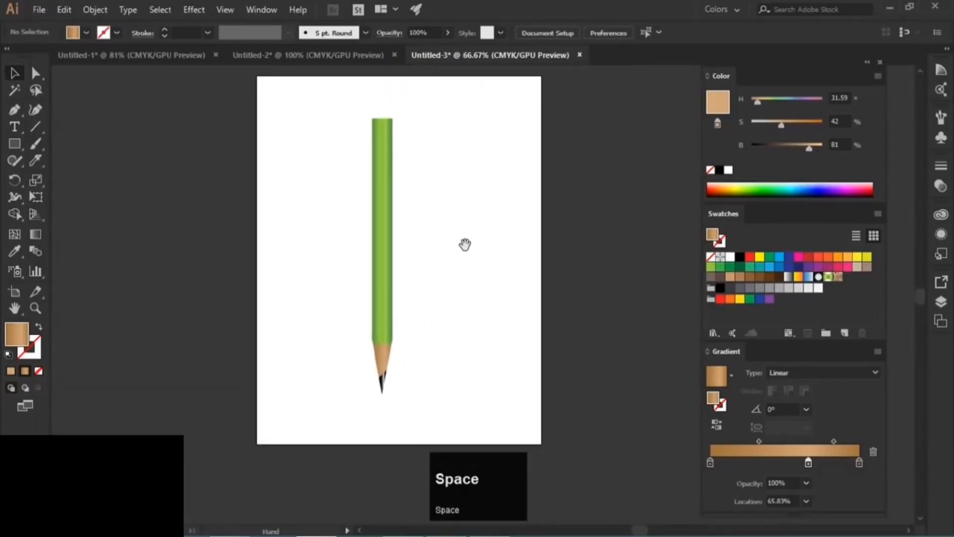
scroll(371, 383, "up", 3)
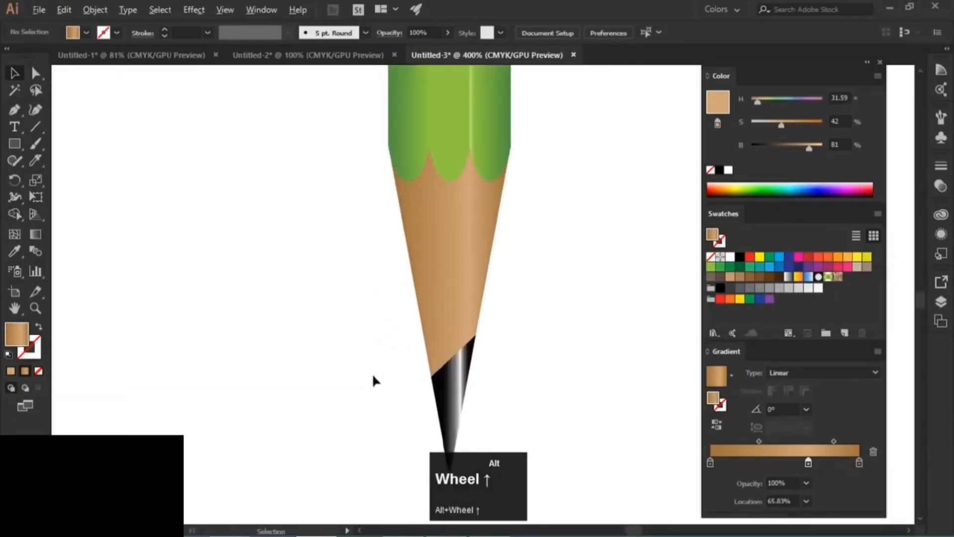
scroll(373, 381, "down", 2)
key("space")
mouse_move(443, 151)
left_mouse_down()
mouse_move(430, 315)
mouse_move(418, 222)
mouse_move(419, 285)
left_mouse_up()
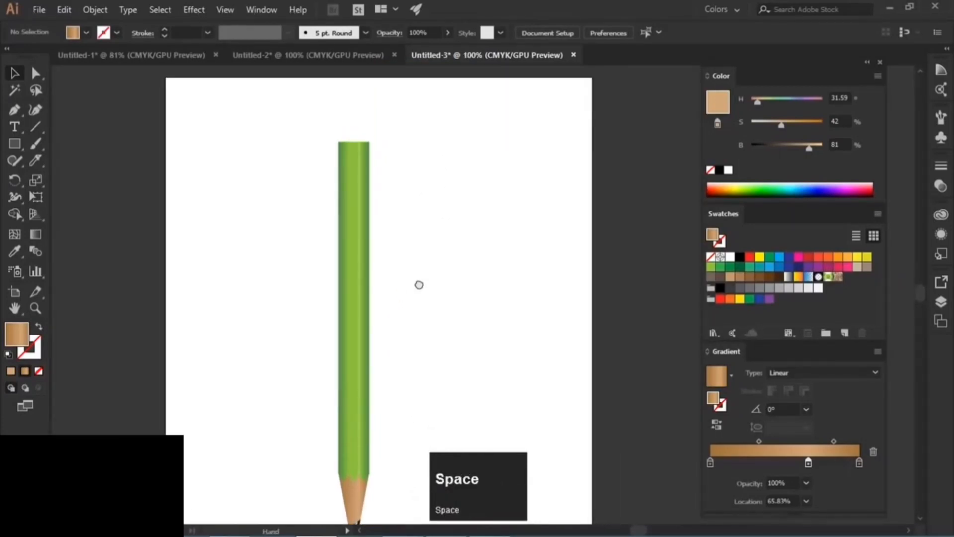
scroll(388, 257, "down", 2)
Select the whole pencil and move it down and slightly right on the artboard to make room above it
left_click(343, 202)
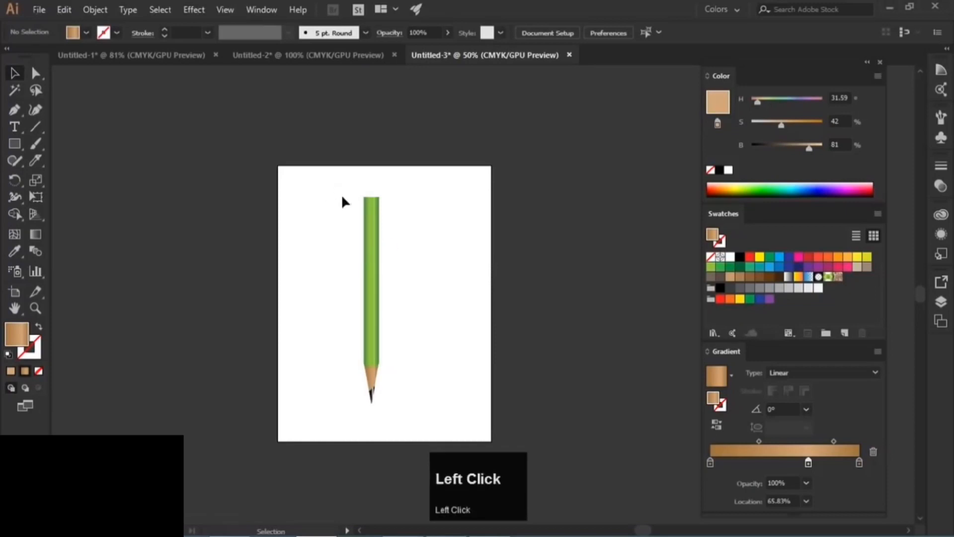
left_click_drag(343, 201, 389, 430)
left_click_drag(372, 298, 379, 319)
left_click(353, 230)
Draw a rectangle as wide as the green body, slightly overlapping its upper end and extending above it
scroll(381, 219, "up", 1)
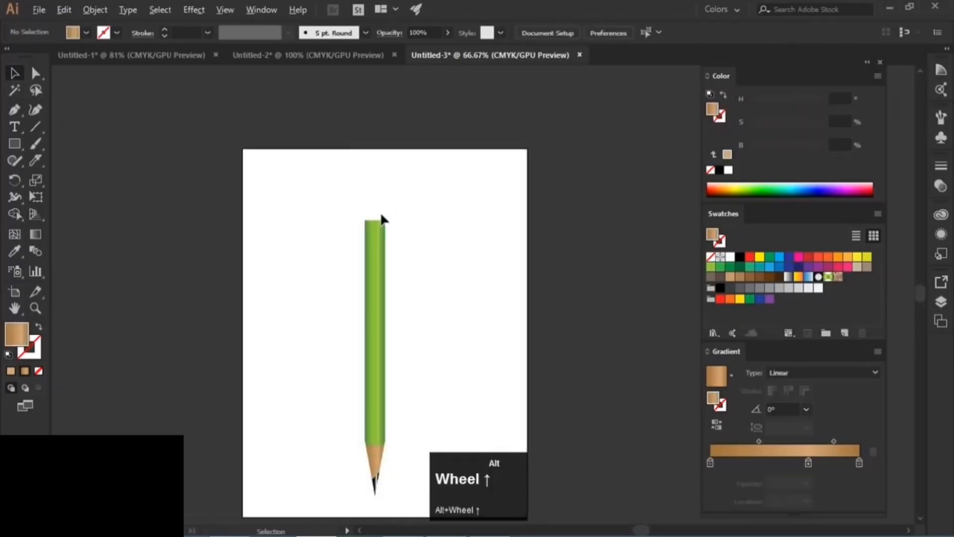
scroll(381, 218, "up", 3)
key("space")
left_click_drag(433, 288, 426, 268)
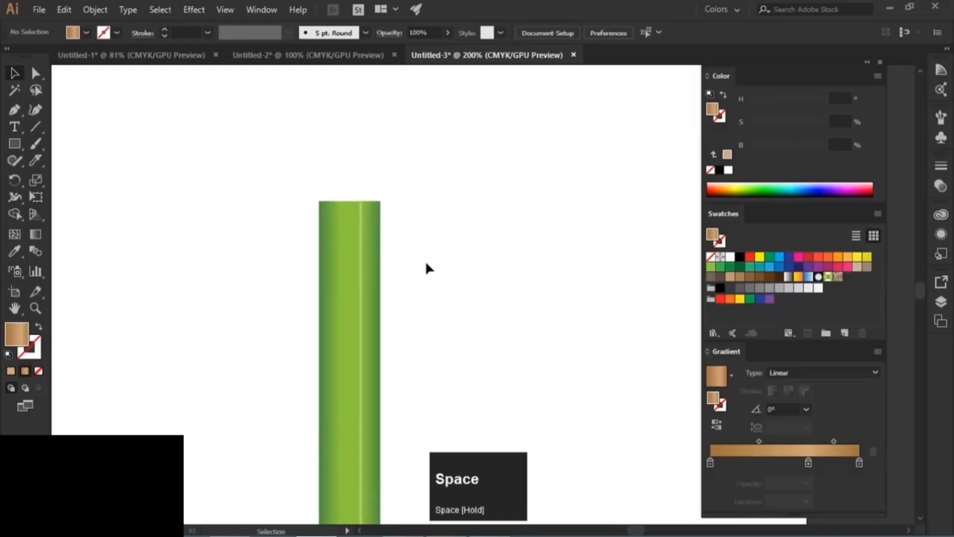
left_click(18, 146)
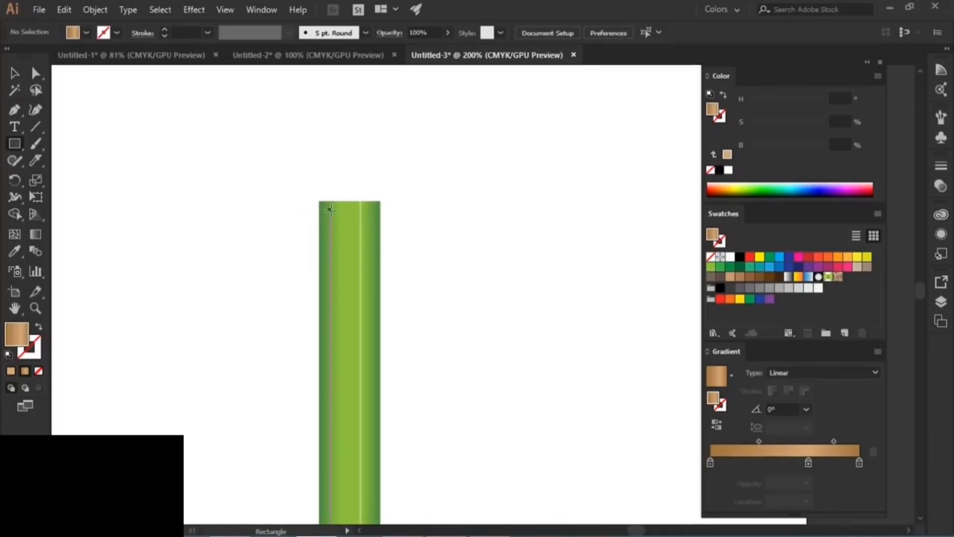
left_click_drag(318, 219, 381, 81)
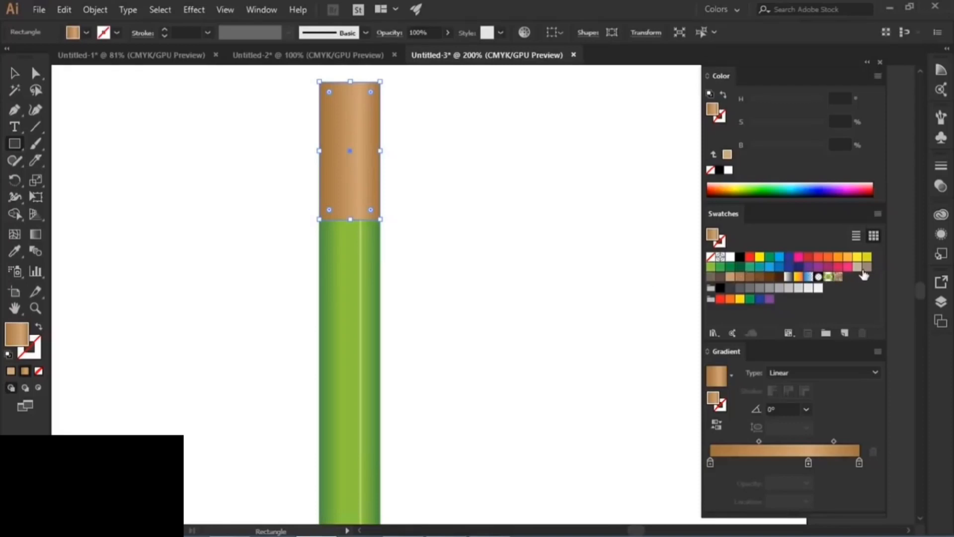
Replace the brown stops of the added section's gradient with the yellow swatch, placing one yellow stop at 100%
left_click_drag(857, 259, 770, 464)
left_click(711, 490)
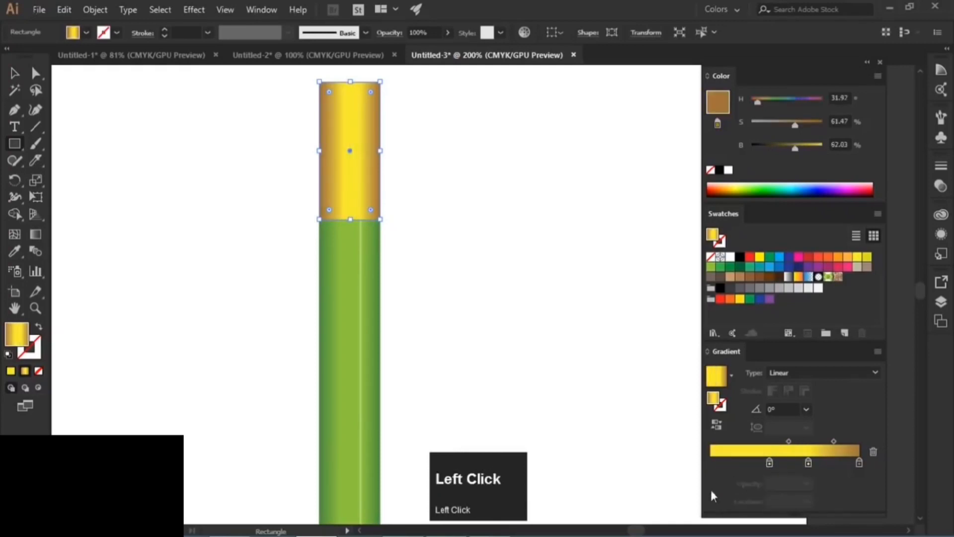
left_click_drag(859, 463, 858, 534)
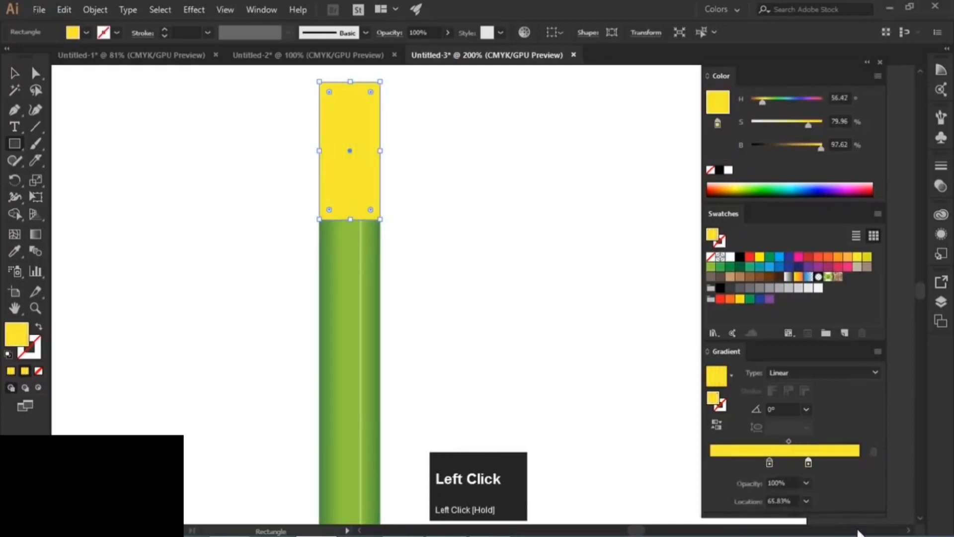
left_click_drag(808, 463, 874, 462)
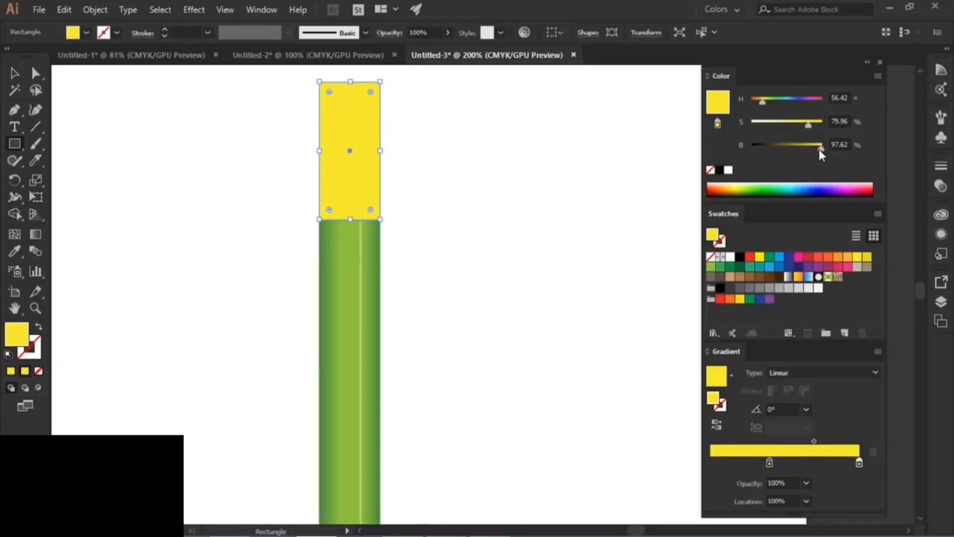
Change the gradient's stop at 100% to a dark orange with H 28, S 90, B 70
left_click_drag(821, 149, 802, 148)
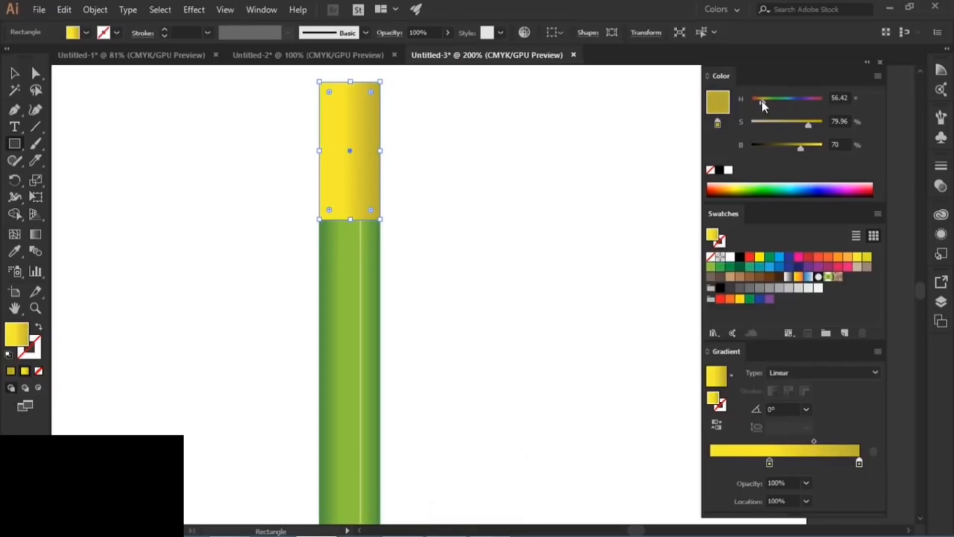
left_click_drag(762, 101, 757, 104)
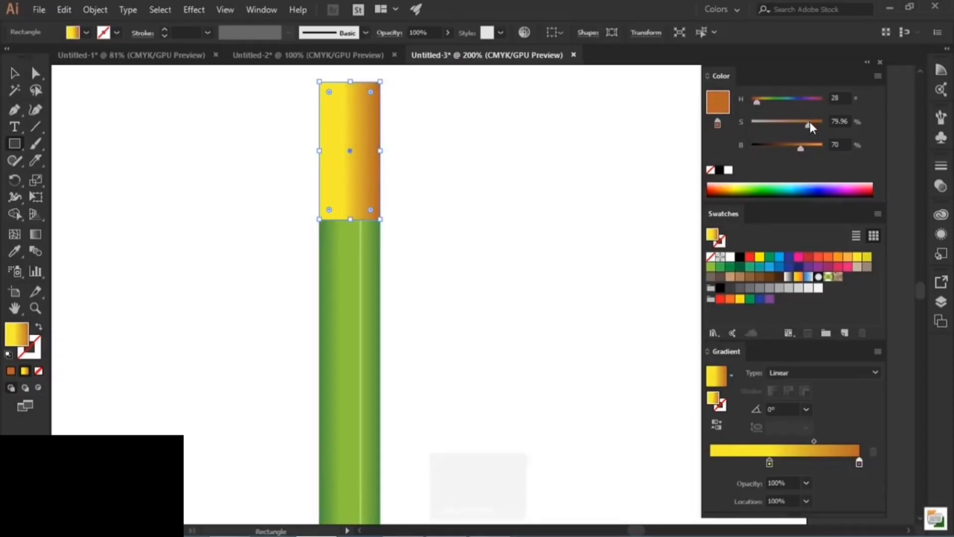
left_click_drag(810, 122, 818, 124)
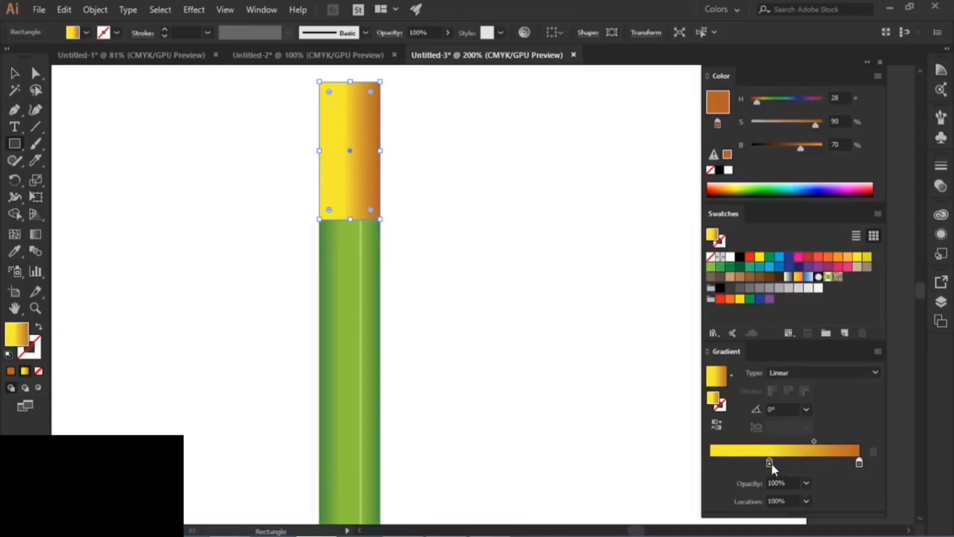
Duplicate the orange stop at the gradient's start with yellow between, and move both midpoints away from the ends to widen the yellow-orange shading
left_click_drag(768, 462, 691, 463)
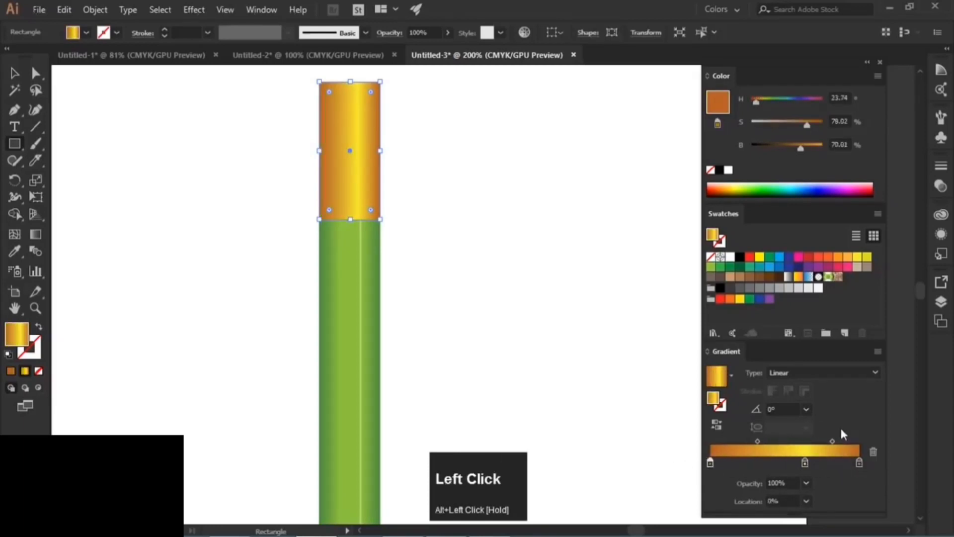
left_click_drag(833, 441, 841, 441)
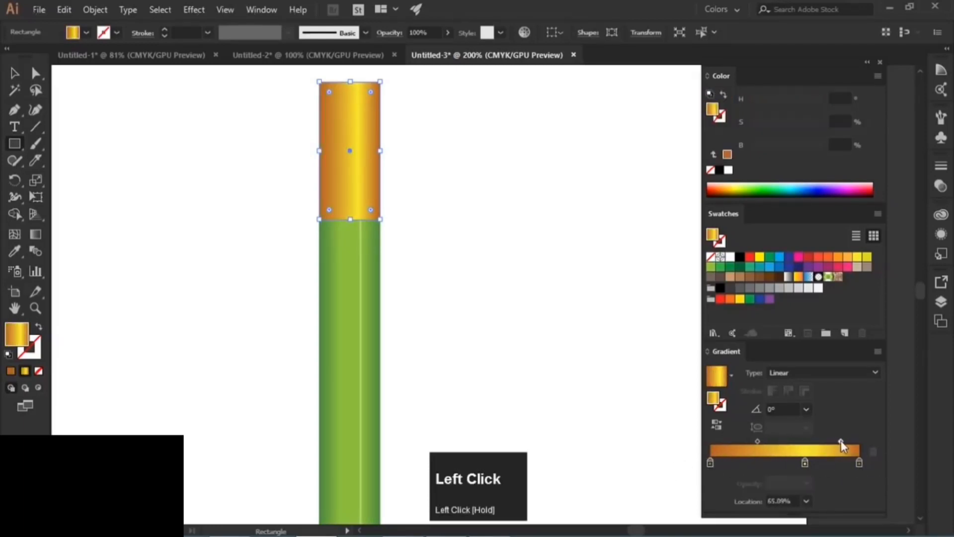
left_click_drag(758, 441, 744, 440)
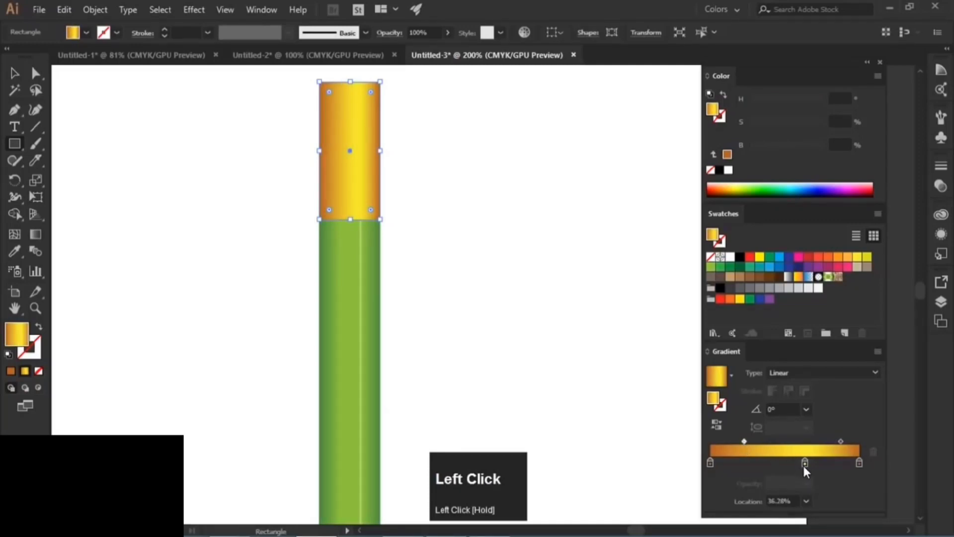
Lighten the orange stop at 100% of the section's gradient to H 27, B 75
left_click(859, 463)
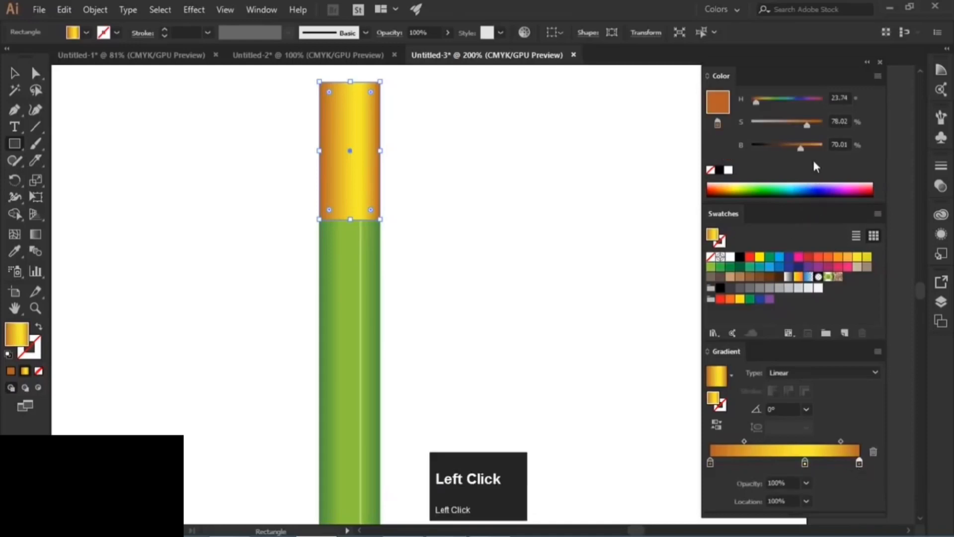
left_click_drag(756, 100, 756, 103)
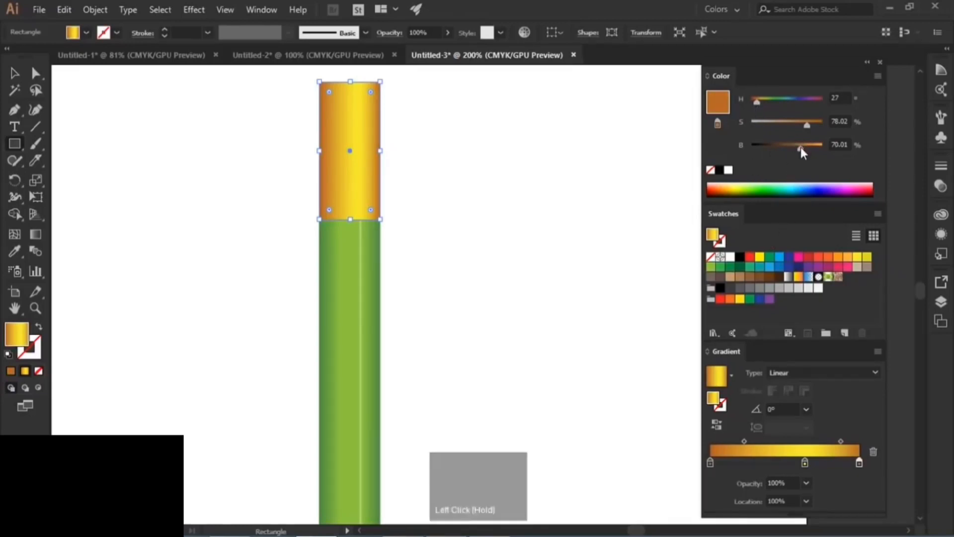
left_click_drag(801, 147, 803, 147)
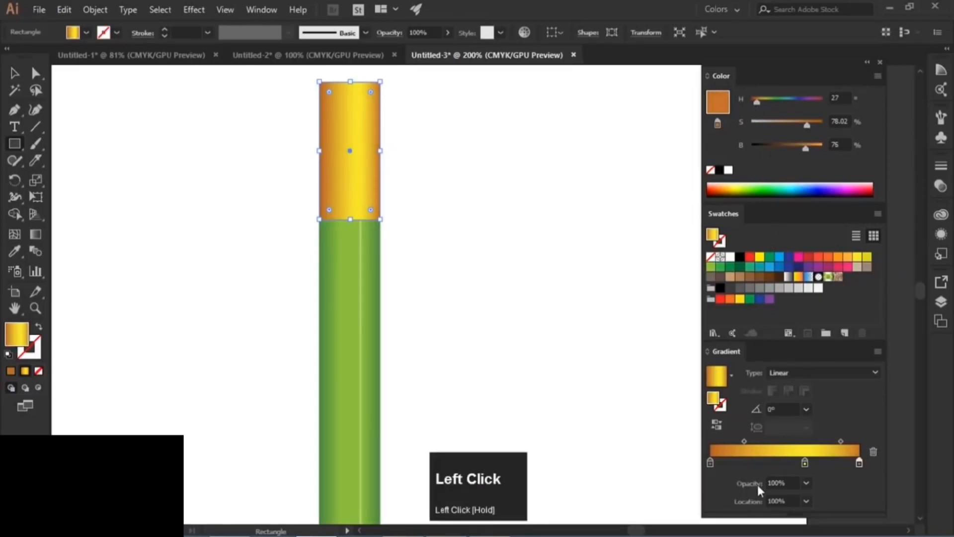
Replace the gradient's first stop with a copy of the orange end stop and move the yellow stop to 67.66%
left_click_drag(714, 463, 711, 503)
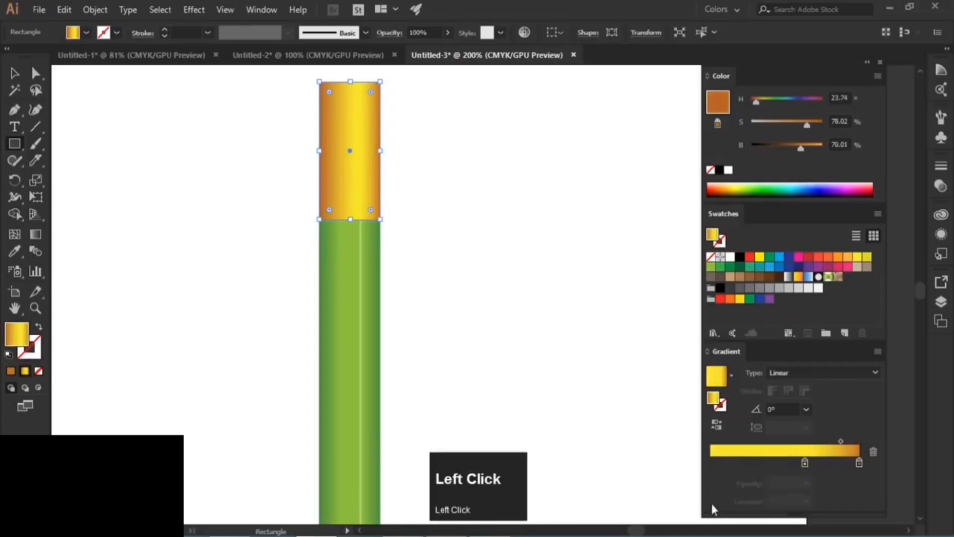
left_click_drag(859, 464, 664, 472)
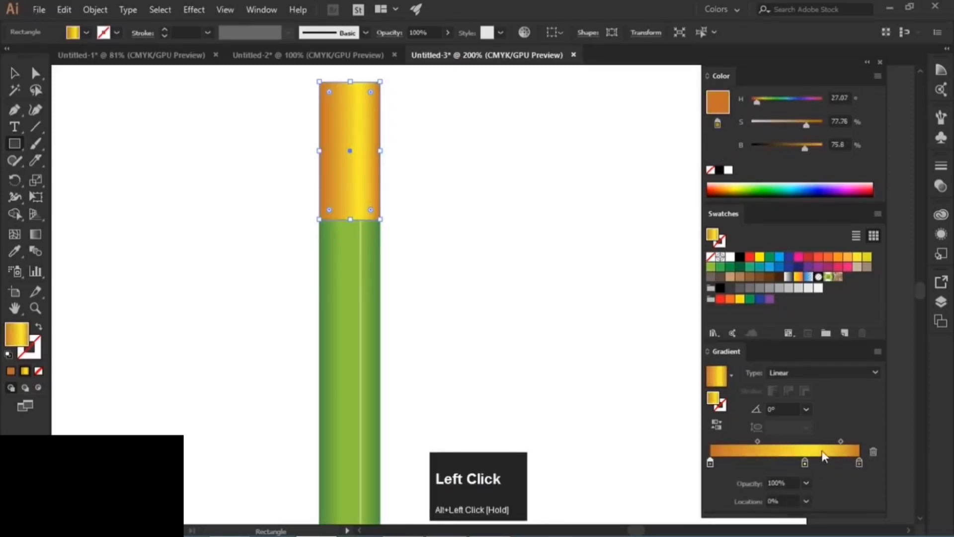
left_click_drag(806, 463, 811, 464)
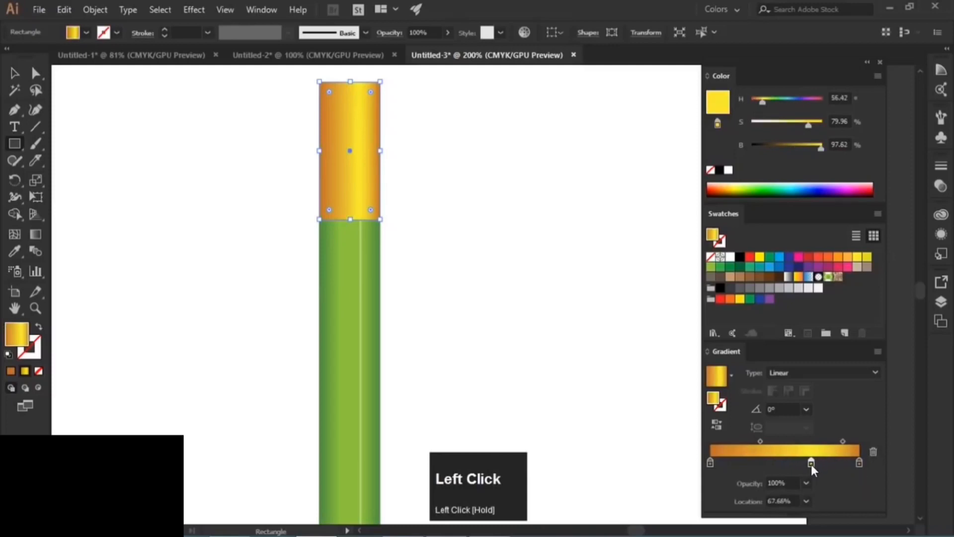
Deselect the section, then examine the whole pencil and the orange-yellow part up close
left_click(526, 296)
left_click(514, 285)
key("v")
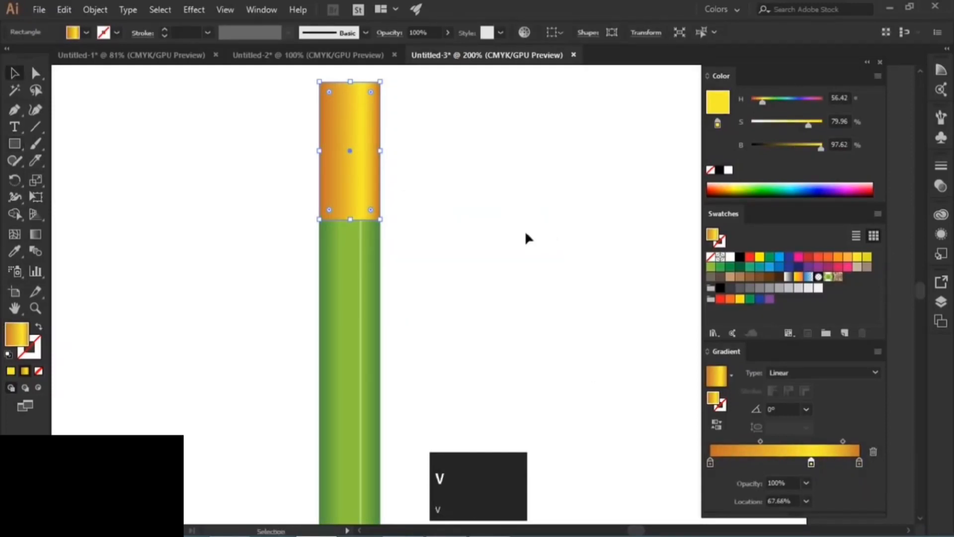
left_click(439, 223)
scroll(436, 217, "down", 2, "alt")
scroll(436, 223, "down", 1, "alt")
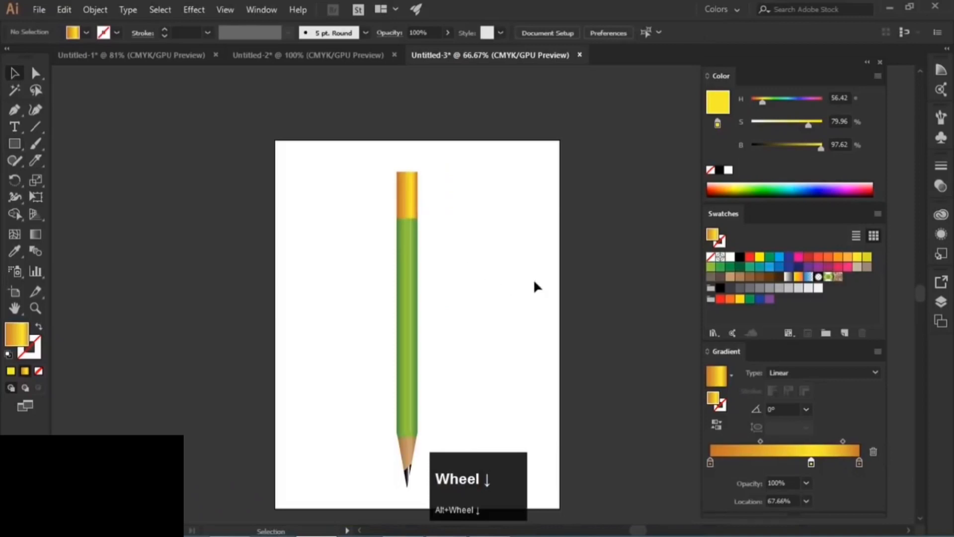
left_click(460, 205)
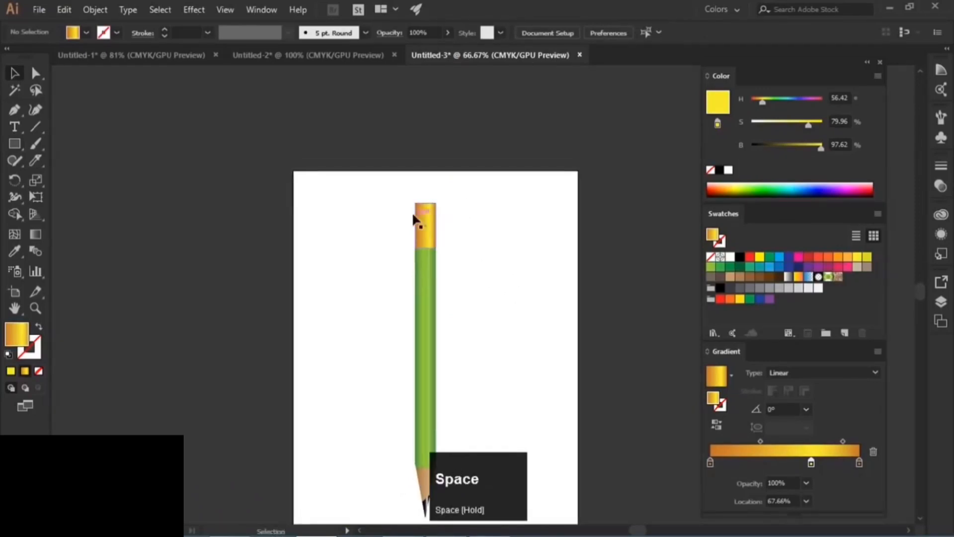
scroll(417, 213, "up", 4, "alt")
scroll(418, 219, "up", 1, "alt")
left_click_drag(479, 241, 460, 269)
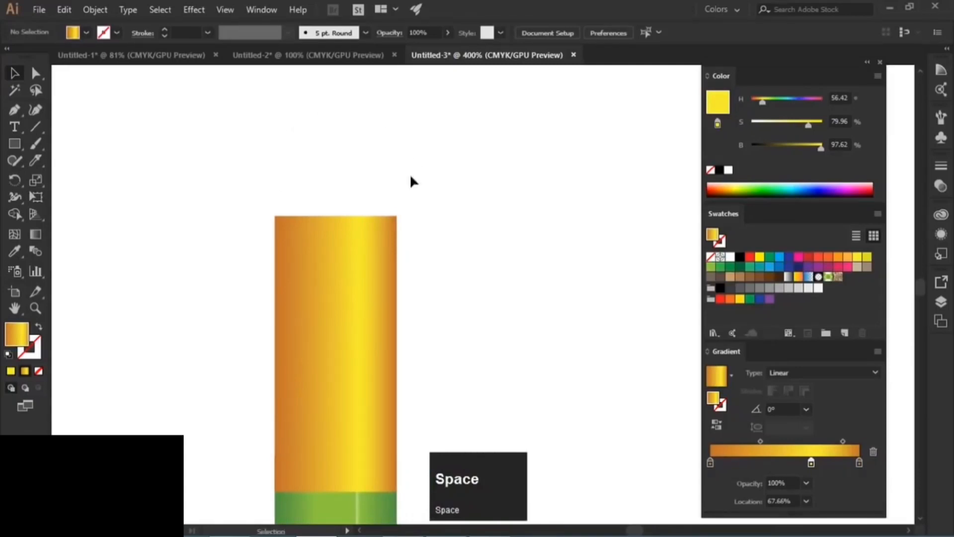
Try a rounded rectangle about 45 by 58 pt over the upper end of the orange-yellow section
left_click(14, 143)
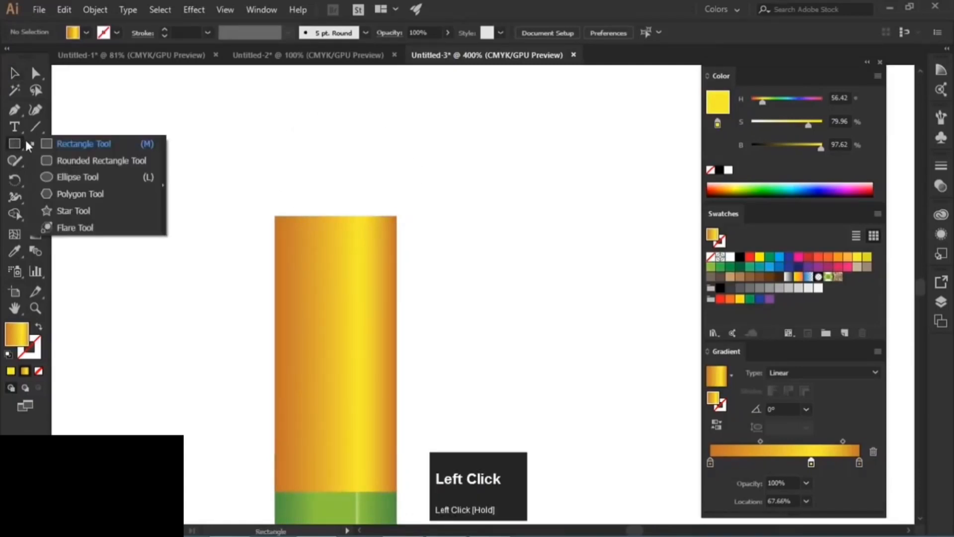
left_click(85, 160)
left_click_drag(272, 146, 398, 305)
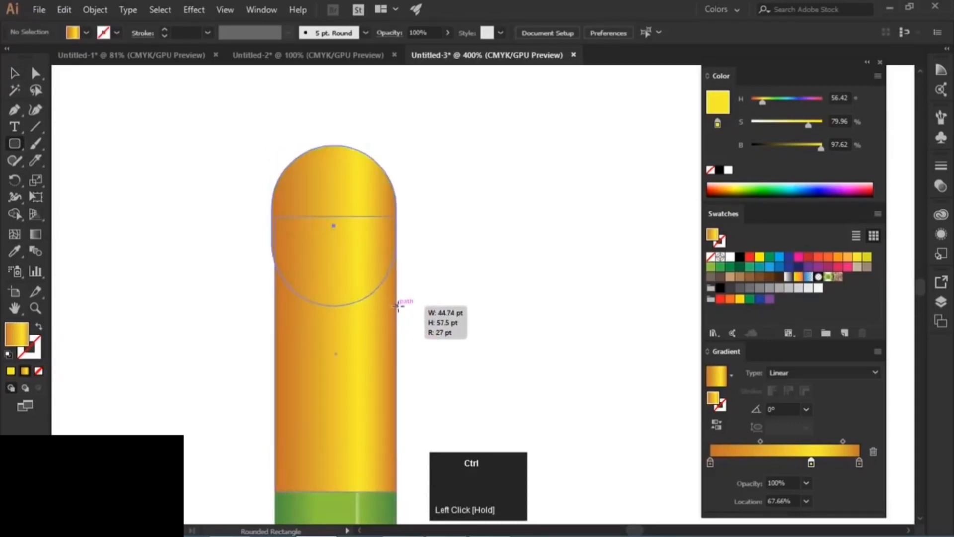
key("ctrl+z")
Try a rounded rectangle about 43 by 58 pt drawn upward from the section's side edge, with a reduced corner radius
left_click(275, 258)
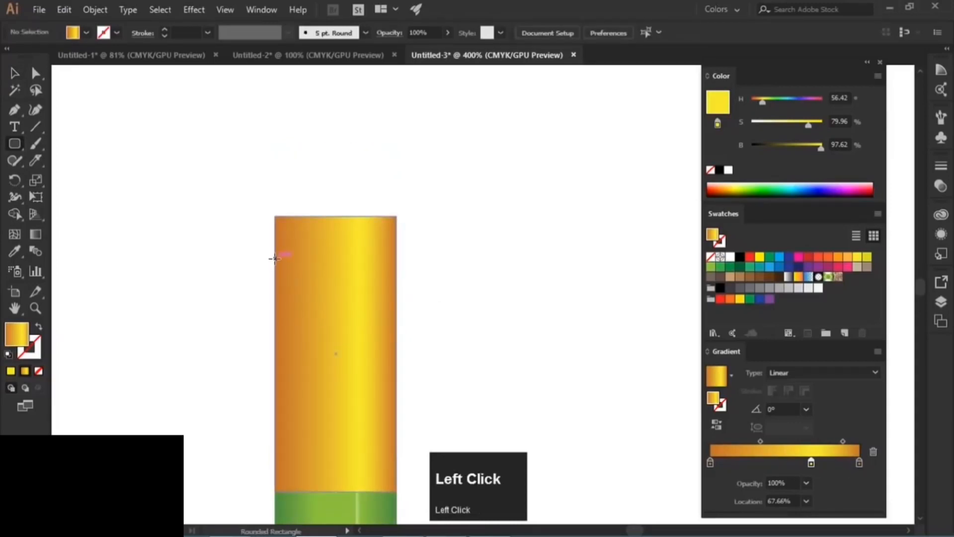
left_click_drag(275, 258, 399, 93)
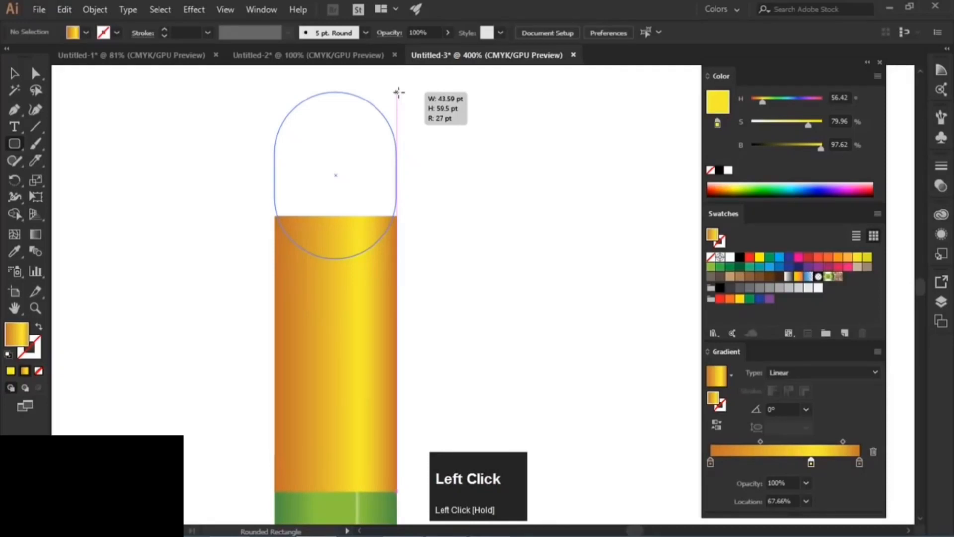
left_click_drag(399, 93, 399, 92)
left_click_drag(398, 93, 394, 96)
key("Down")
key("Down")
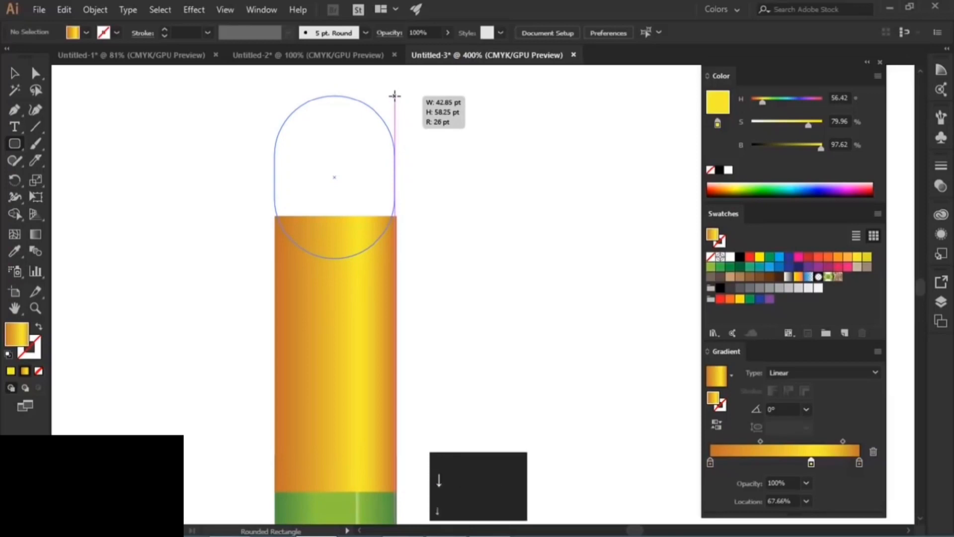
key("Down")
key("Down")
key("Down")
key("Down")
key("Down")
key("Down")
key("Down")
key("Down")
key("Down")
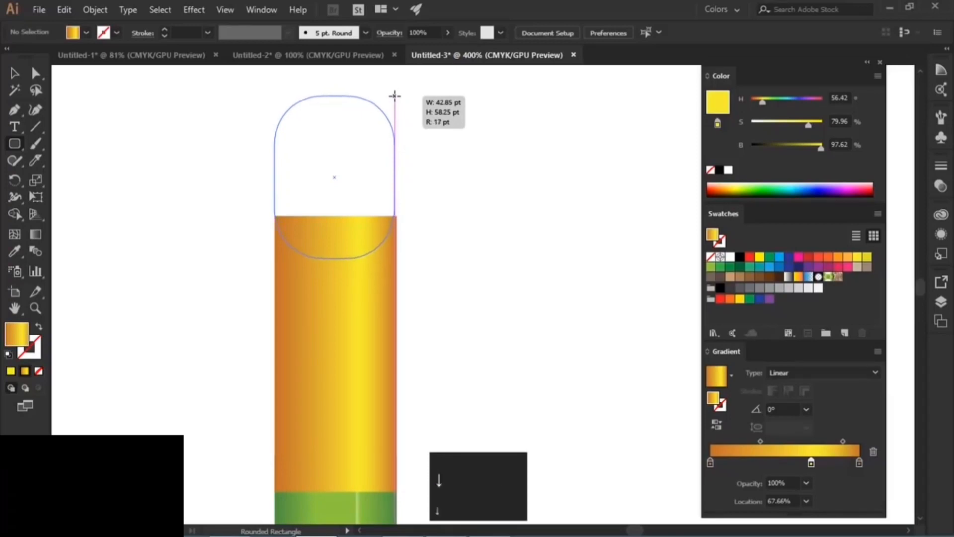
key("Down")
key("Down")
key("Down")
key("Down")
key("Down")
key("Down")
key("Down")
left_click_drag(395, 95, 395, 96)
key("ctrl+z")
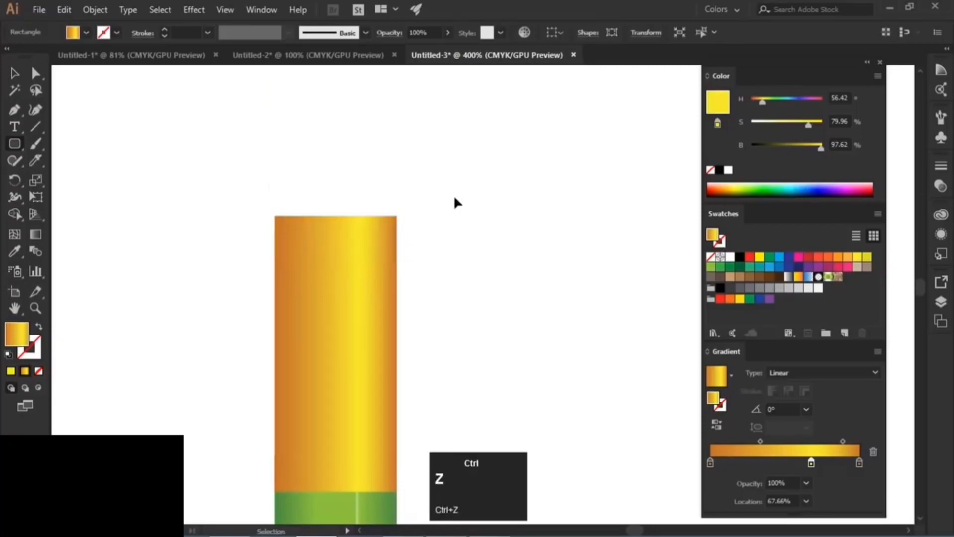
Try a plain rectangle over the section's upper end with only its two upper corners rounded to 10.87 pt
left_click_drag(16, 141, 60, 145)
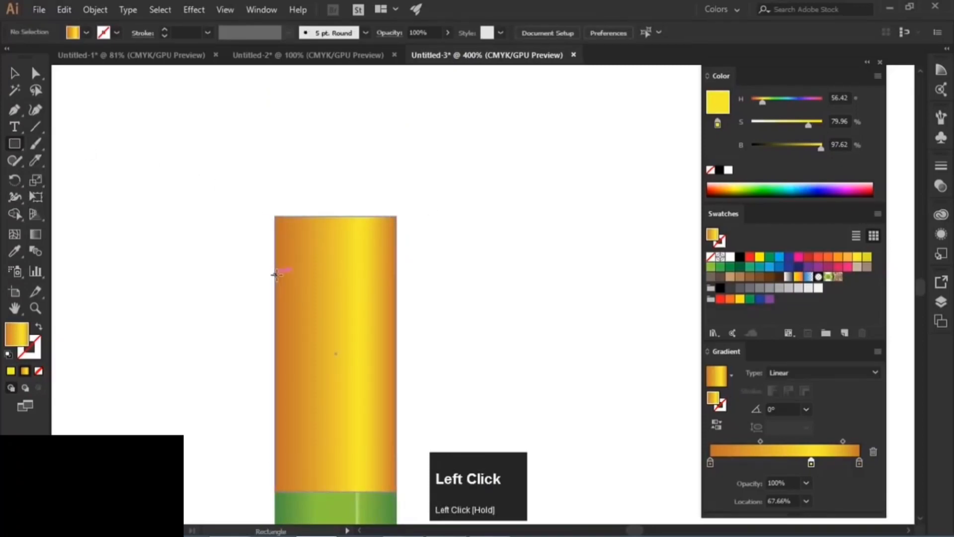
mouse_move(275, 273)
left_mouse_down()
mouse_move(398, 148)
mouse_move(396, 113)
left_mouse_up()
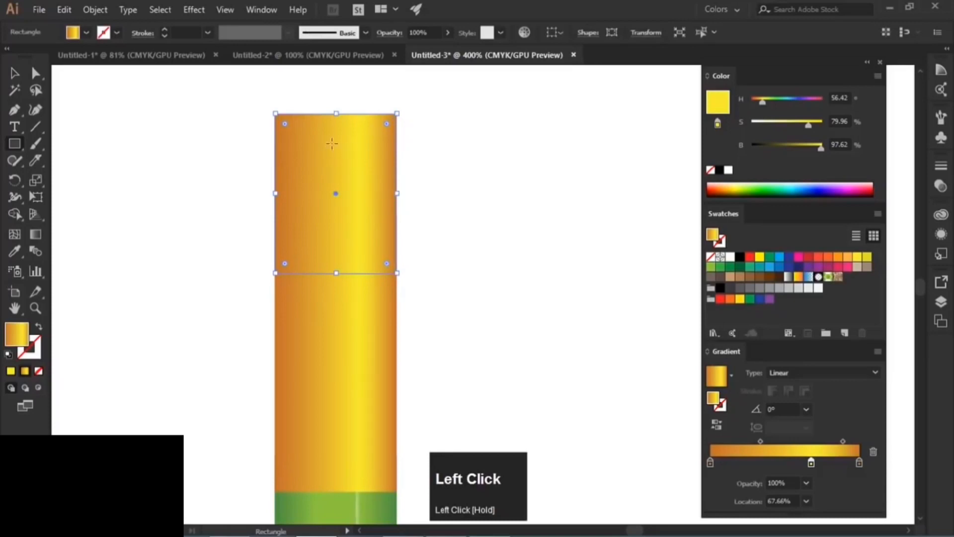
left_click(35, 73)
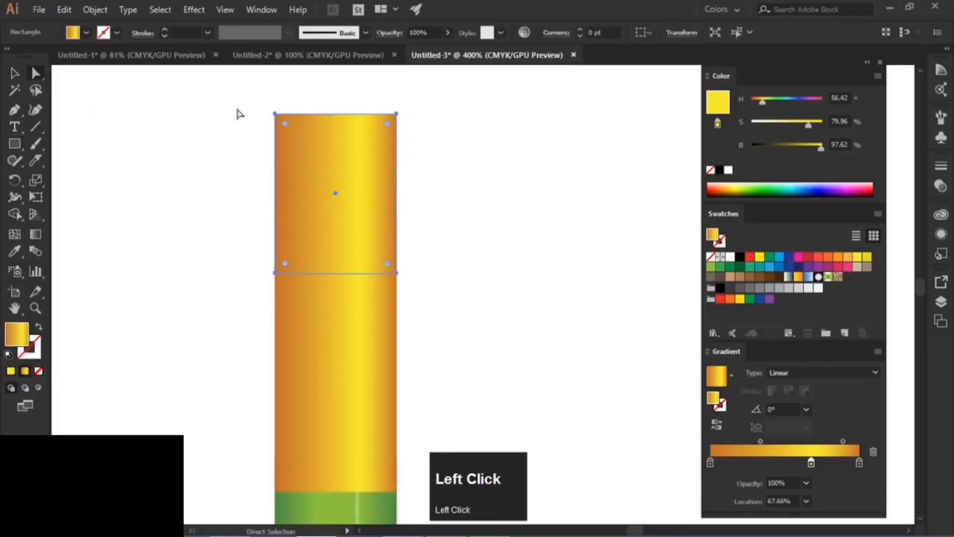
left_click_drag(235, 91, 451, 139)
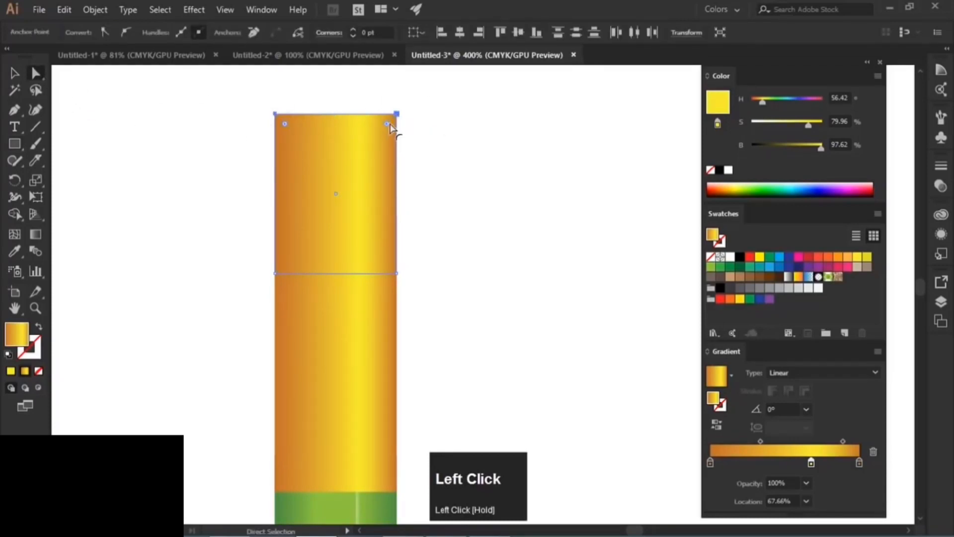
left_click_drag(390, 127, 373, 154)
key("ctrl")
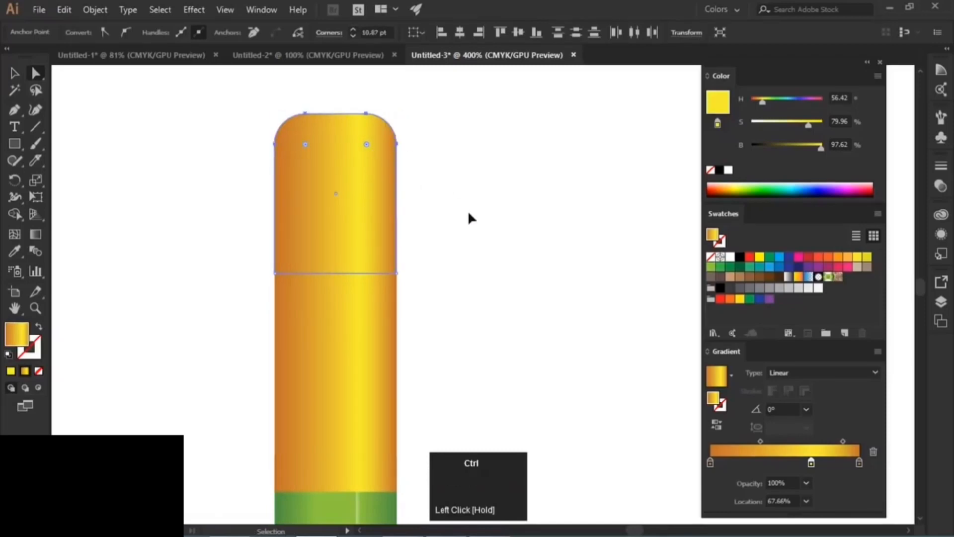
key("ctrl+z")
key("ctrl+z")
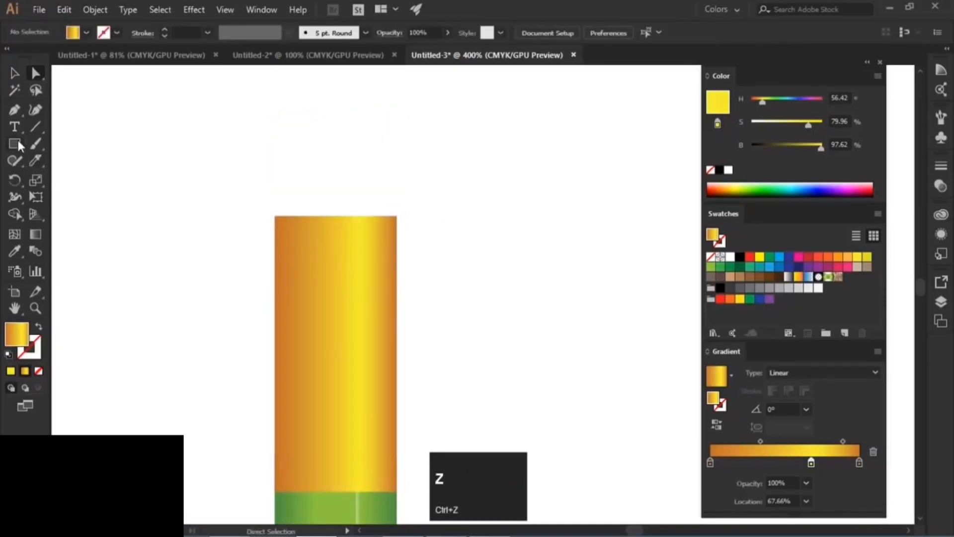
Draw a rounded rectangle about 44 pt wide, matching the section's width, overlapping its upper end and extending above it, with small corner radii
left_click_drag(18, 140, 120, 162)
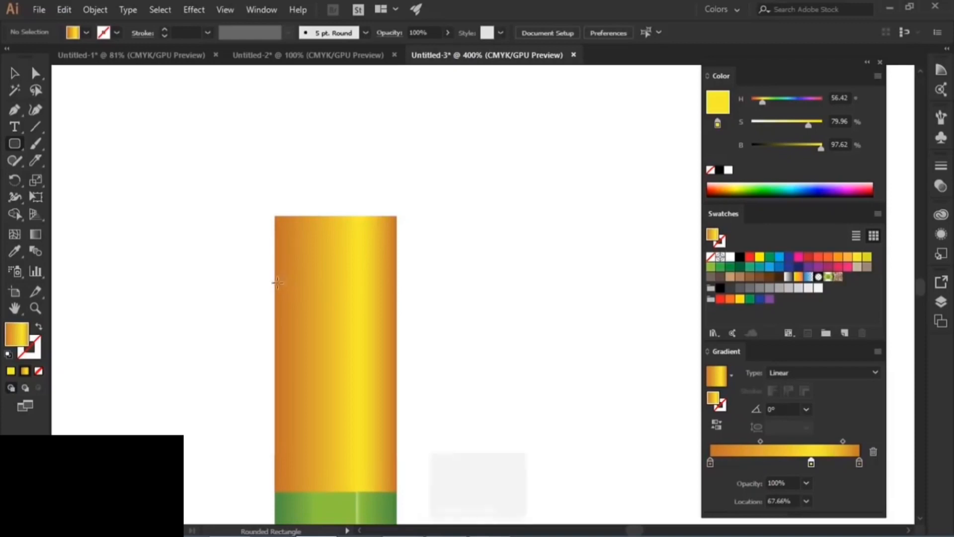
left_click_drag(276, 282, 396, 175)
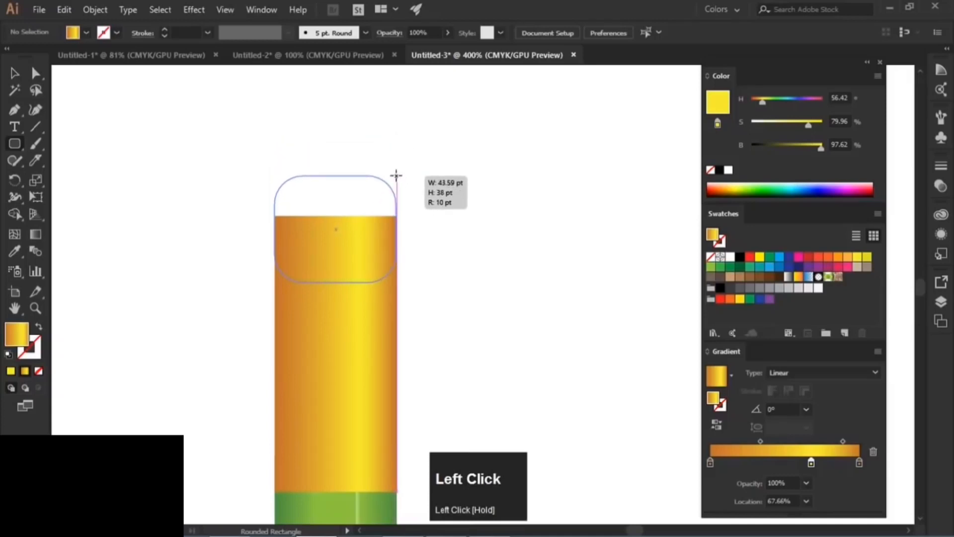
key("Up")
key("Up")
key("Up")
key("Up")
key("Up")
key("Up")
key("Up")
key("Up")
key("Up")
key("Up")
key("Up")
key("Up")
key("Up")
key("Up")
key("Up")
left_click_drag(396, 175, 396, 160)
key("Down")
key("Down")
key("Down")
key("Down")
key("Down")
key("Down")
key("Down")
key("Down")
key("Down")
key("Down")
key("Down")
key("Down")
key("Down")
key("Down")
key("Down")
key("Down")
key("Down")
key("Down")
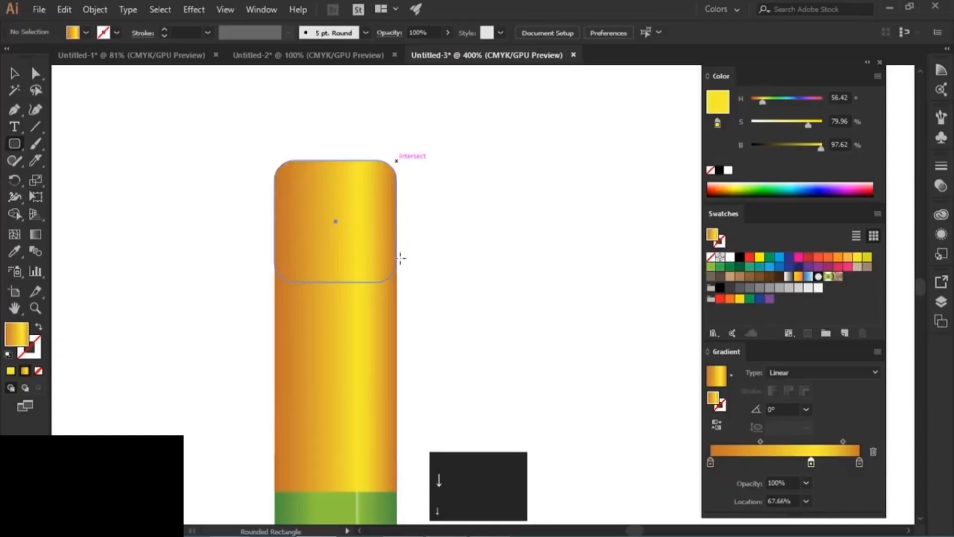
Fill the rounded rectangle at the pencil's upper end with a muted pink of 59% saturation and 66% brightness
left_click(14, 73)
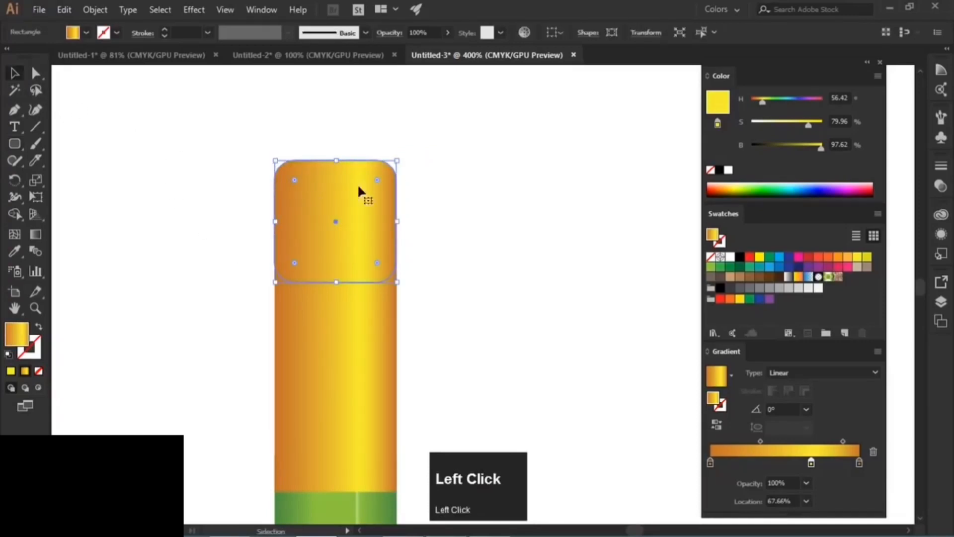
left_click(848, 268)
left_click_drag(848, 268, 362, 207)
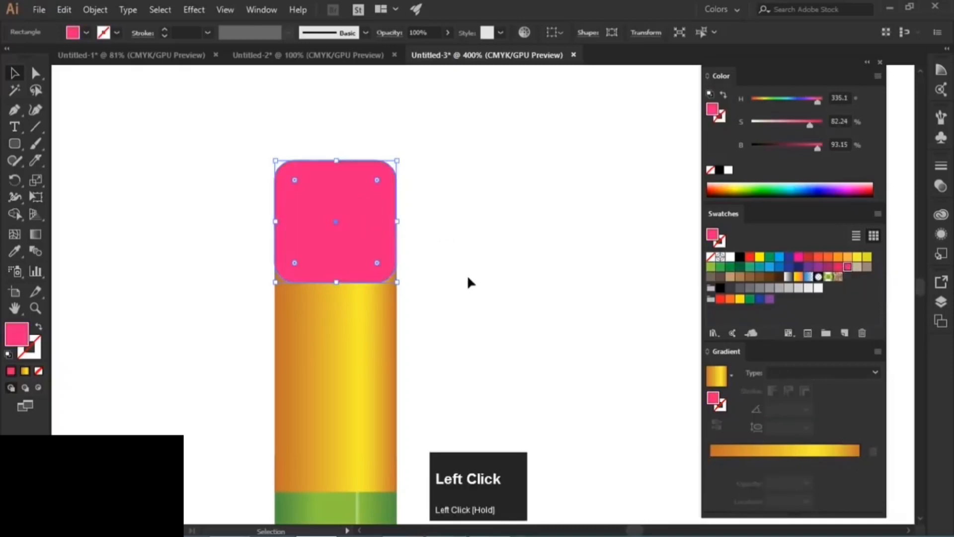
left_click_drag(821, 148, 798, 145)
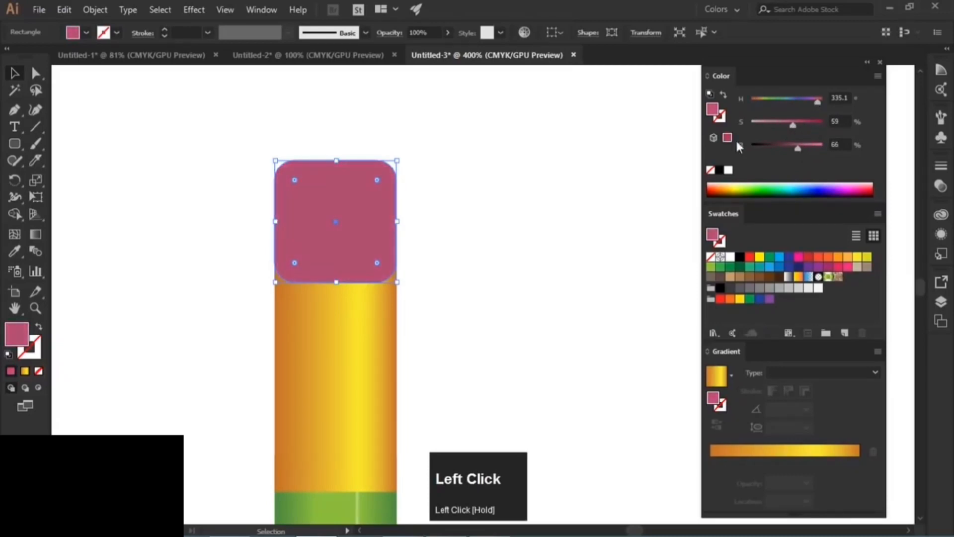
Give the eraser a linear gradient from the muted pink to a darker pink of 51% brightness, removing the orange and yellow stops
left_click_drag(731, 139, 716, 492)
left_click(812, 463)
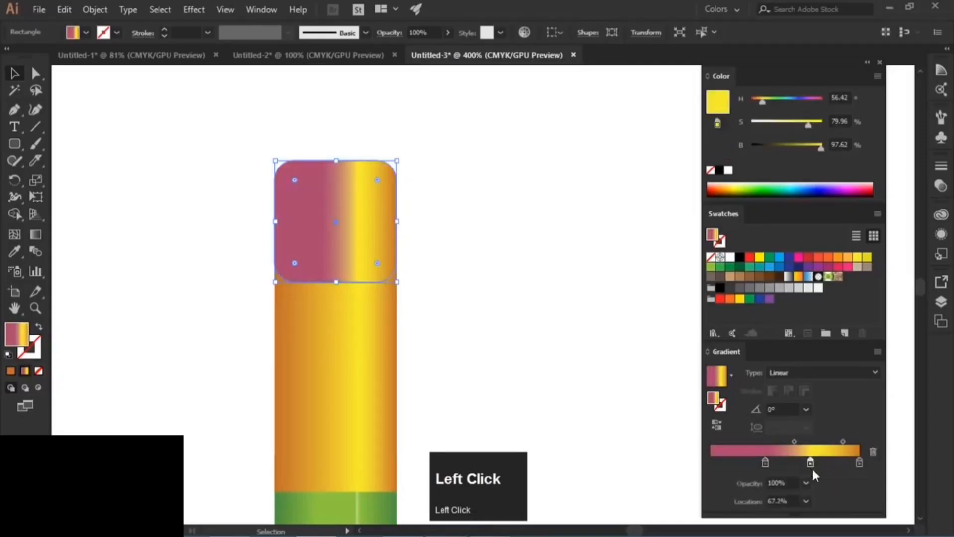
left_click_drag(814, 475, 816, 491)
left_click_drag(766, 464, 863, 462)
left_click_drag(798, 145, 790, 159)
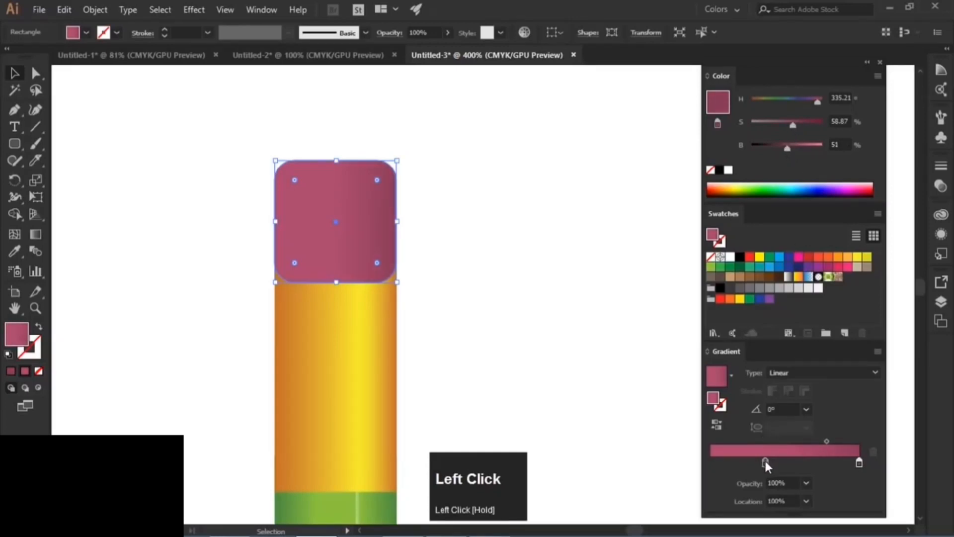
Lighten the eraser's pink stop to 50% saturation and 72% brightness at about 68.6%, and duplicate the dark stop at 0%
left_click_drag(766, 462, 805, 462)
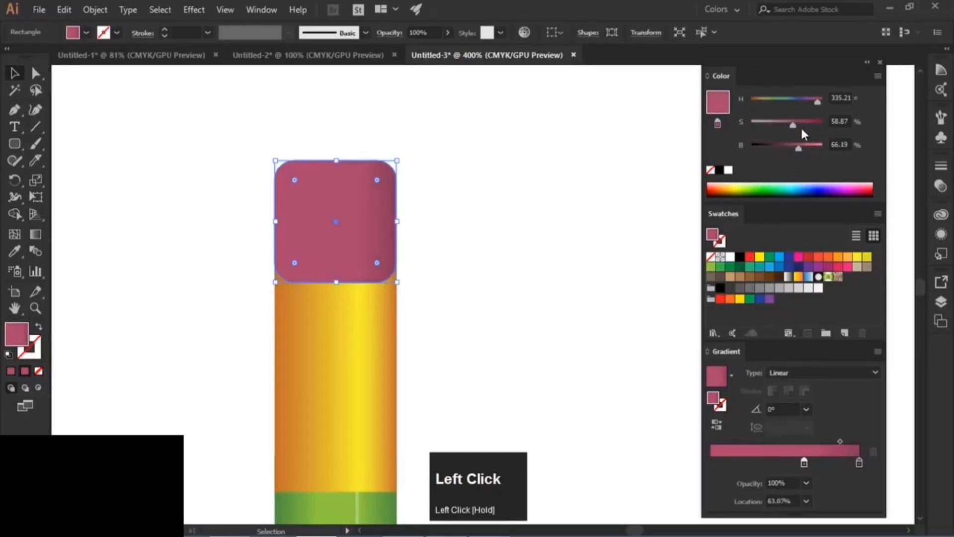
mouse_move(801, 145)
left_mouse_down()
mouse_move(789, 121)
mouse_move(782, 141)
left_mouse_up()
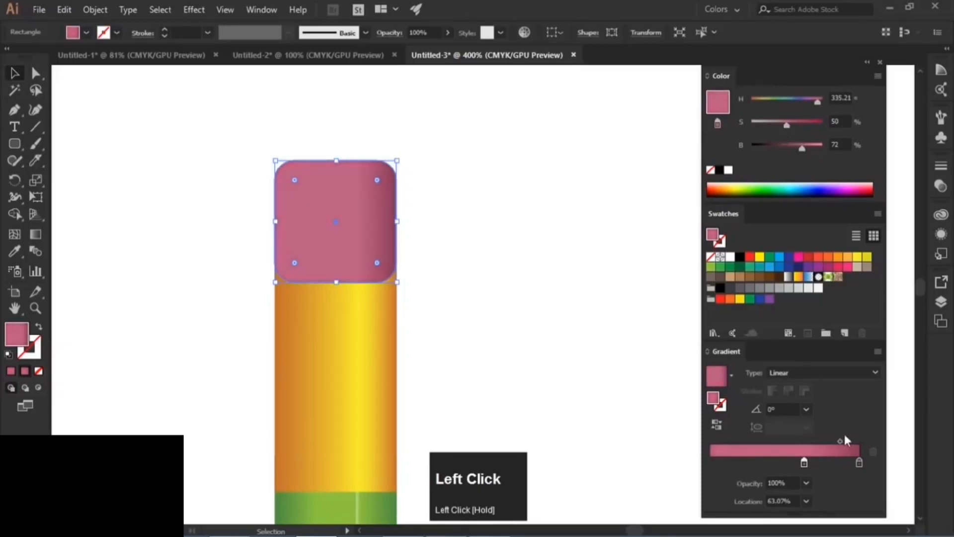
key("alt")
left_click_drag(857, 463, 654, 461)
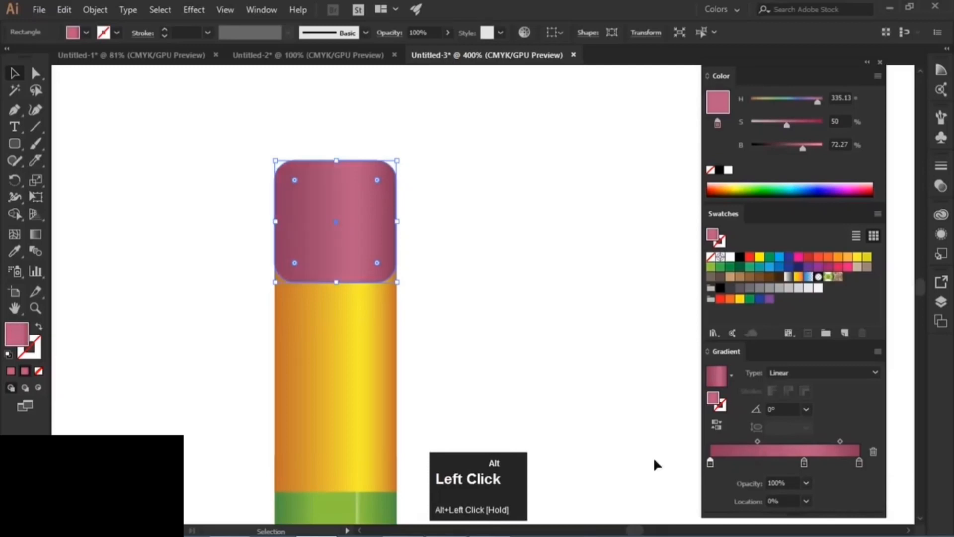
left_click(759, 442)
left_click_drag(759, 444, 756, 449)
left_click_drag(813, 463, 814, 464)
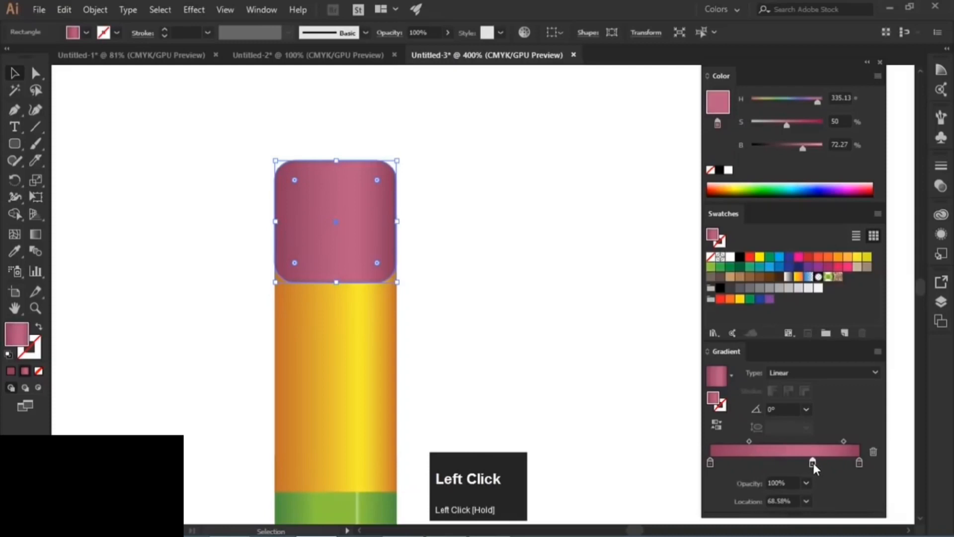
Send the eraser to the back behind the gold band and shift it slightly upward
right_click(353, 190)
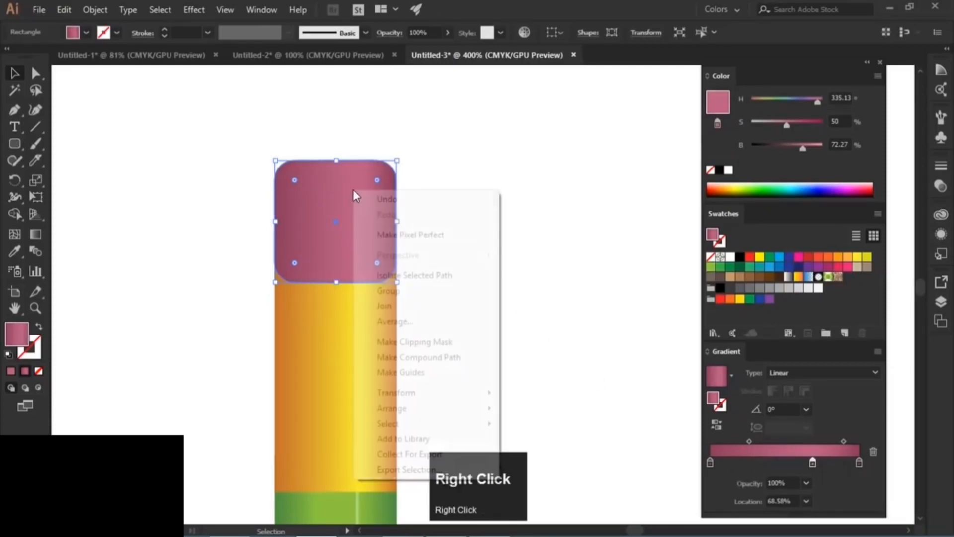
mouse_move(454, 413)
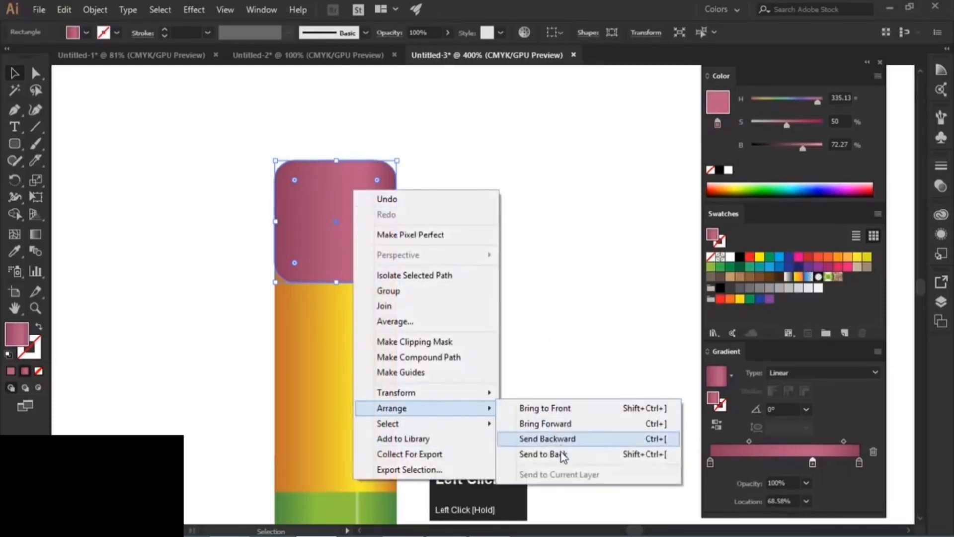
left_click(554, 454)
left_click(509, 255)
left_click_drag(370, 209, 374, 183)
left_click(464, 228)
scroll(370, 246, "down", 1)
scroll(368, 239, "down", 3)
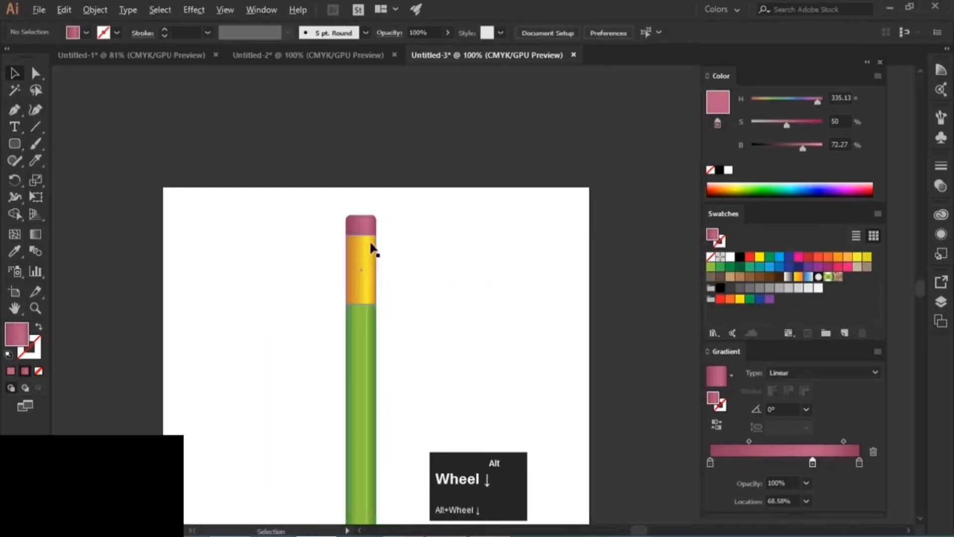
left_click(422, 315)
mouse_move(421, 315)
left_mouse_down()
mouse_move(439, 119)
mouse_move(437, 266)
left_mouse_up()
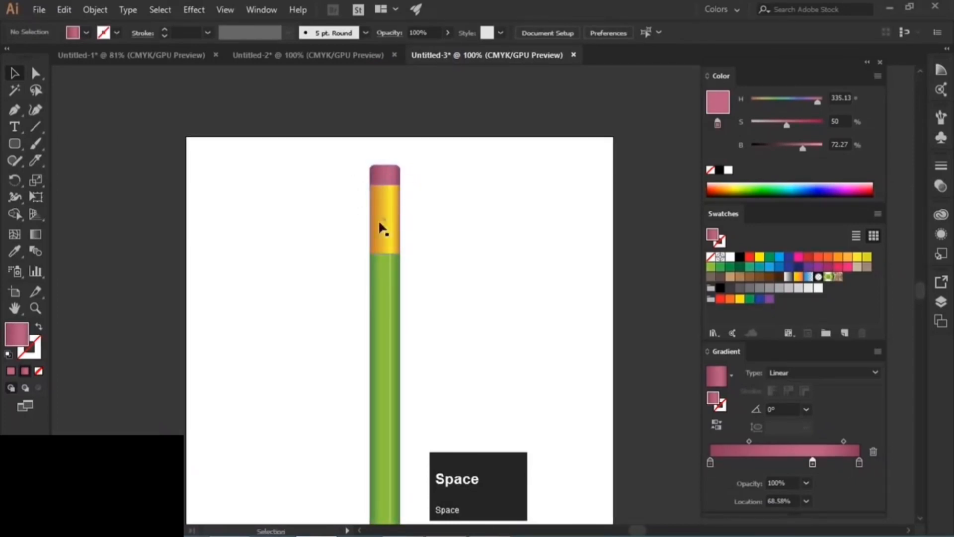
Draw a large rectangle on the empty area beside the pencil and copy the gold band's gradient onto it
scroll(382, 227, "up", 3)
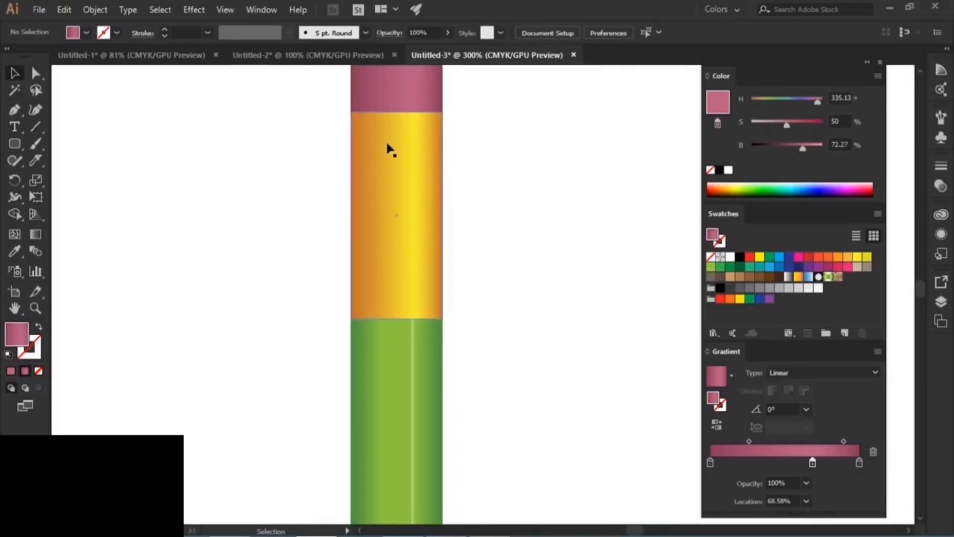
key("space")
mouse_move(297, 311)
left_mouse_down()
mouse_move(407, 279)
mouse_move(499, 336)
mouse_move(524, 336)
mouse_move(473, 321)
left_mouse_up()
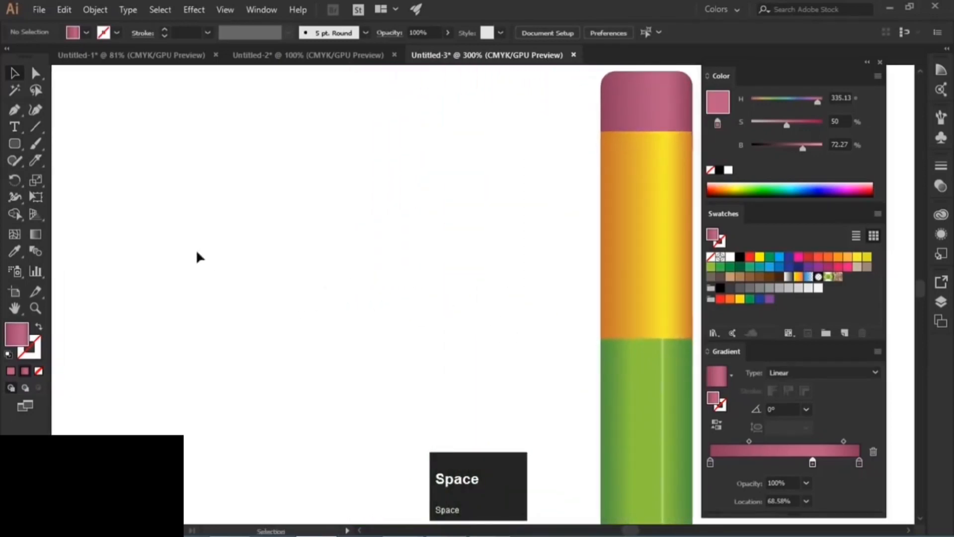
left_click(14, 144)
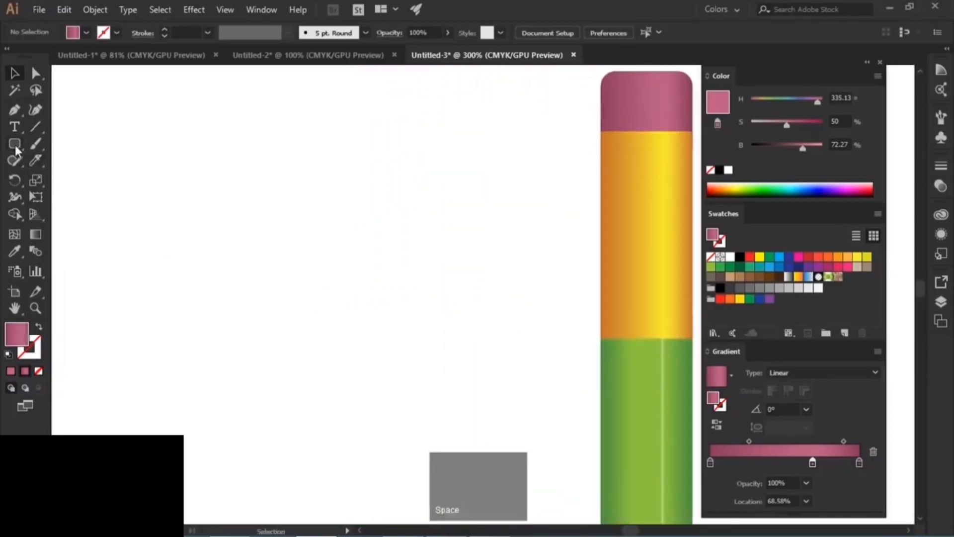
left_click(15, 131)
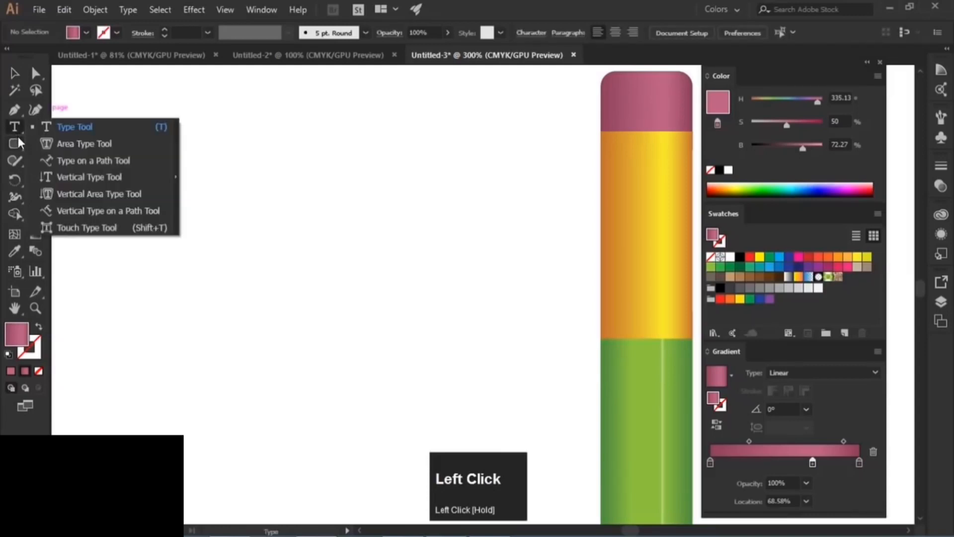
left_click(16, 143)
left_click_drag(15, 143, 69, 142)
mouse_move(91, 102)
left_mouse_down()
mouse_move(187, 205)
mouse_move(455, 375)
mouse_move(502, 432)
left_mouse_up()
left_click(19, 254)
left_click(654, 190)
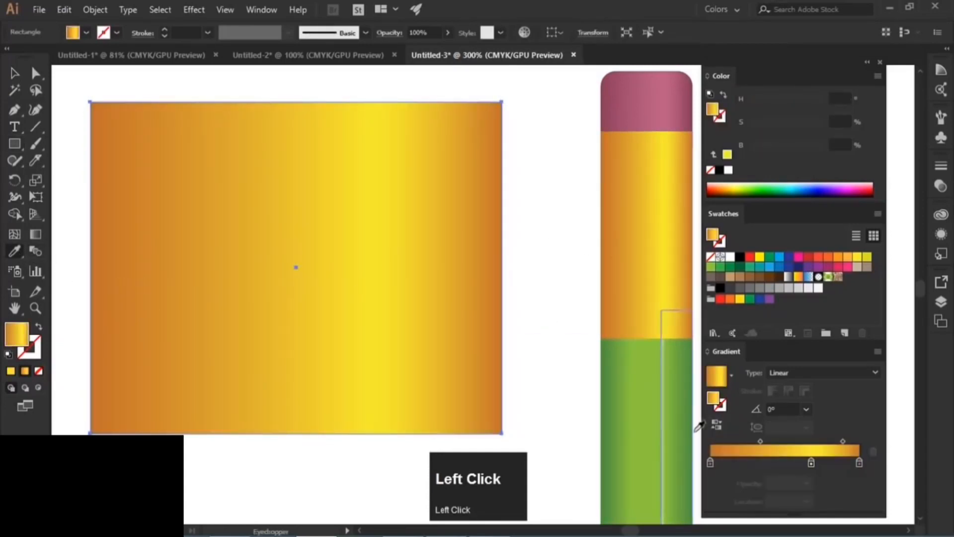
Reduce the large rectangle's gradient to yellow-to-orange with a 48.58% midpoint, running diagonally from upper-left to lower-right at about -38.9°
left_click_drag(709, 464, 677, 465)
left_click_drag(799, 437, 783, 441)
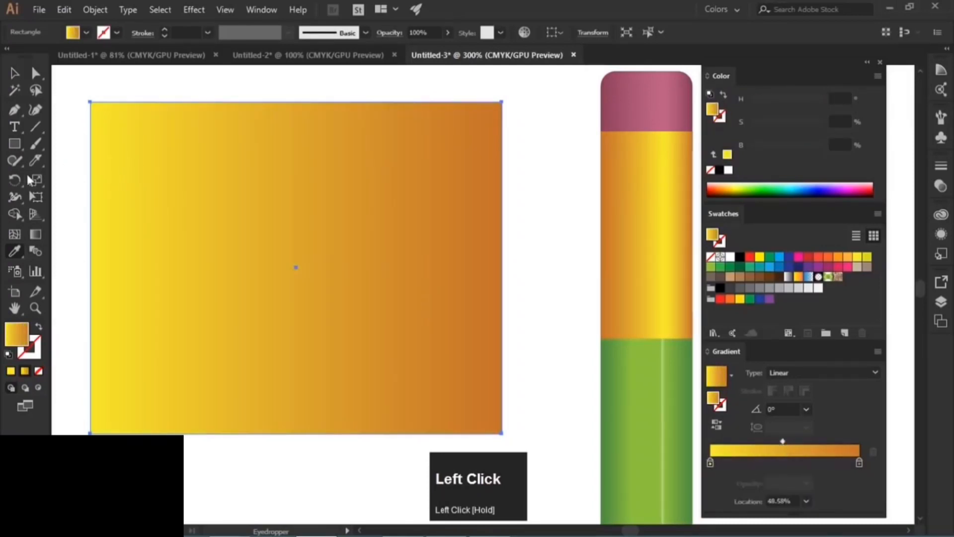
left_click(35, 234)
mouse_move(101, 109)
left_mouse_down()
mouse_move(384, 367)
mouse_move(489, 424)
left_mouse_up()
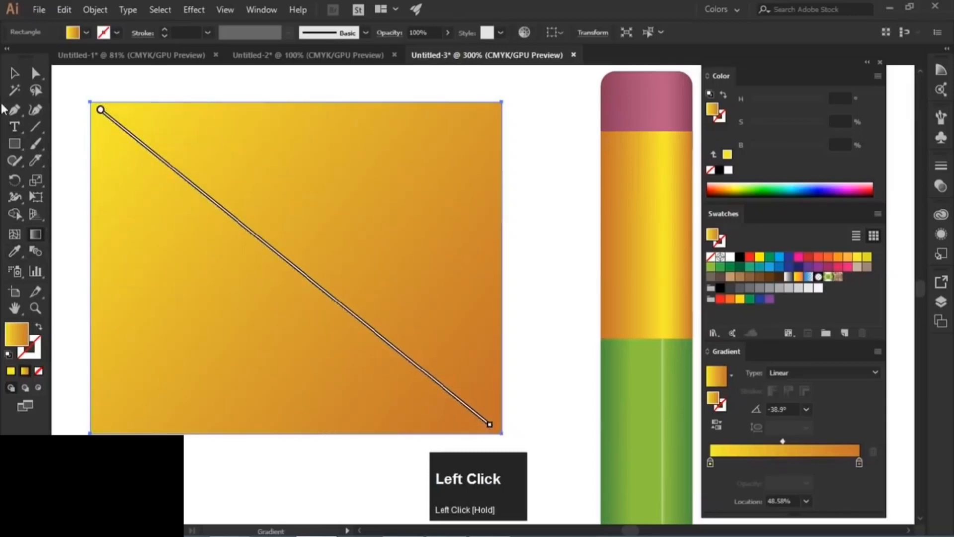
left_click(14, 74)
left_click(166, 80)
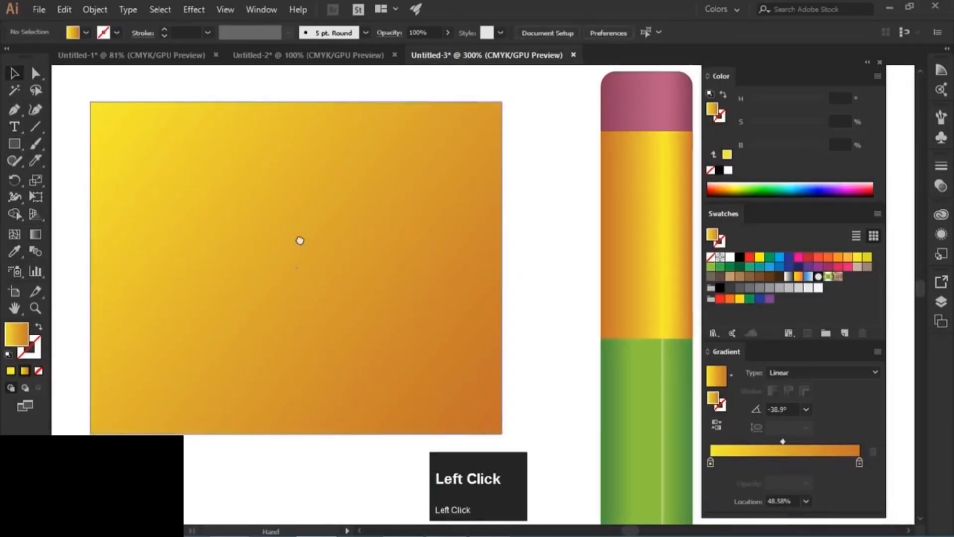
Draw a small square below the large rectangle and fill it with solid yellow
key("space")
left_click_drag(298, 238, 346, 247)
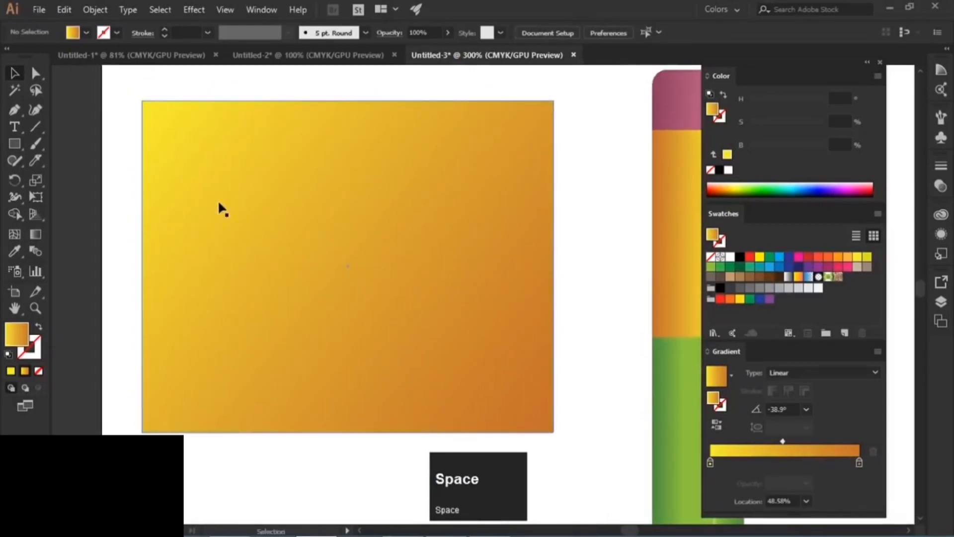
left_click(14, 144)
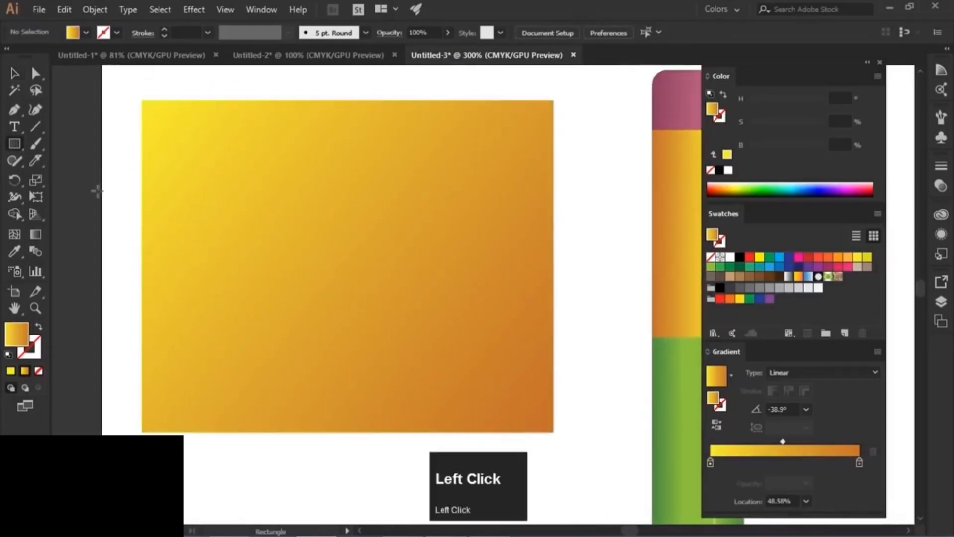
key("space")
left_click_drag(279, 364, 269, 162)
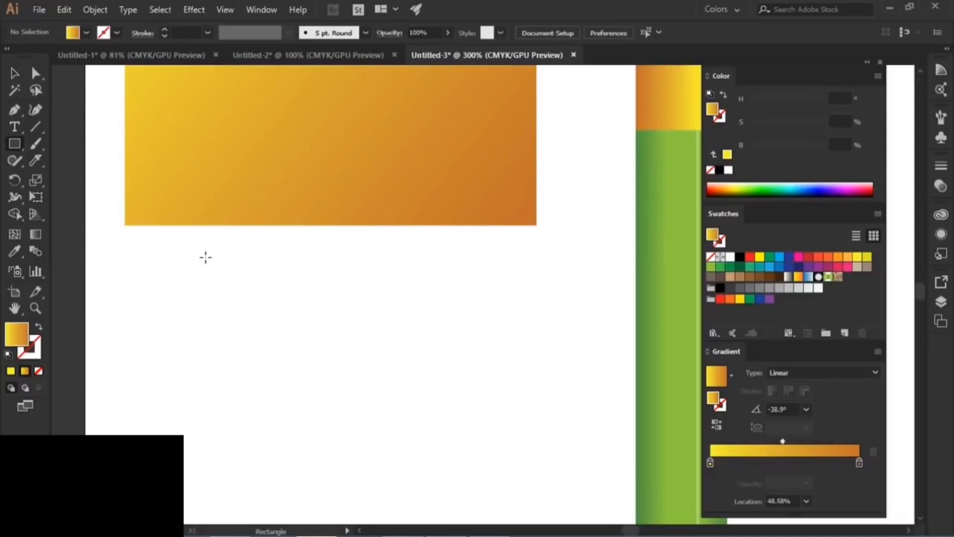
left_click_drag(206, 257, 369, 420)
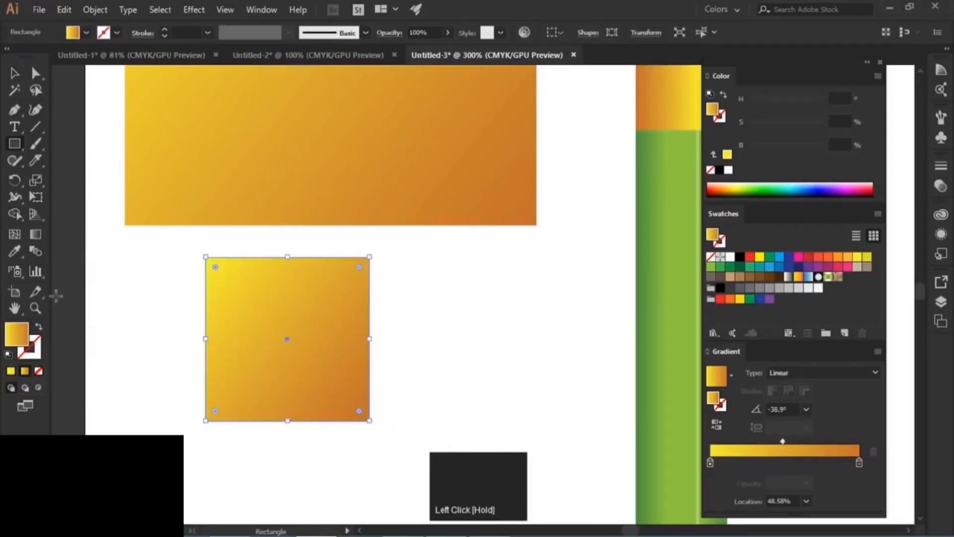
left_click(11, 372)
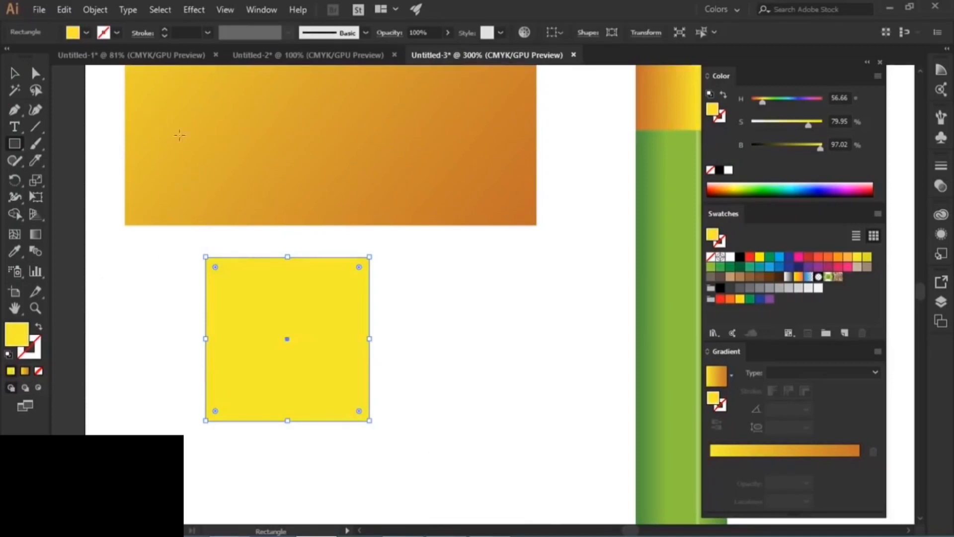
Swap the square's fill and stroke to leave a 1 pt yellow outline with no fill, and make the stroke active
key("space")
left_click_drag(397, 160, 395, 358)
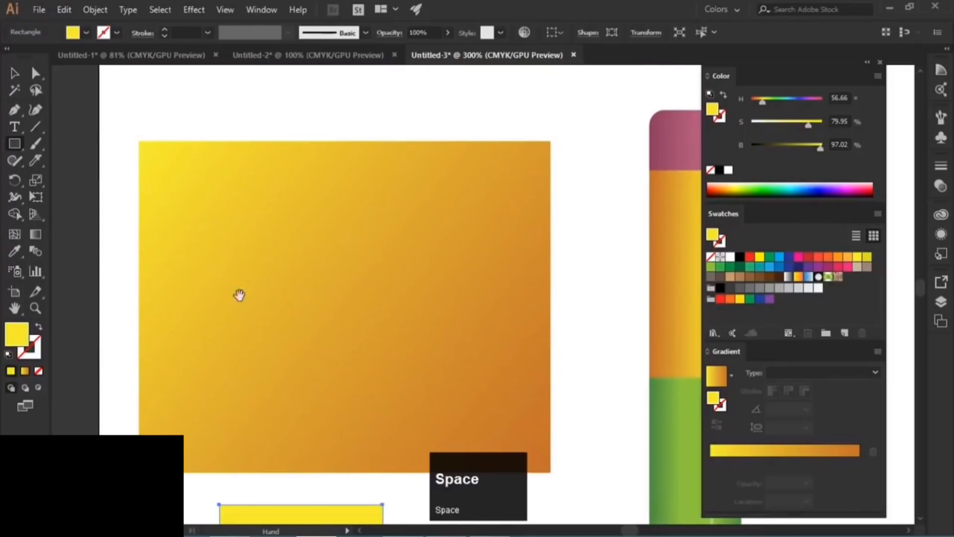
left_click_drag(297, 363, 270, 211)
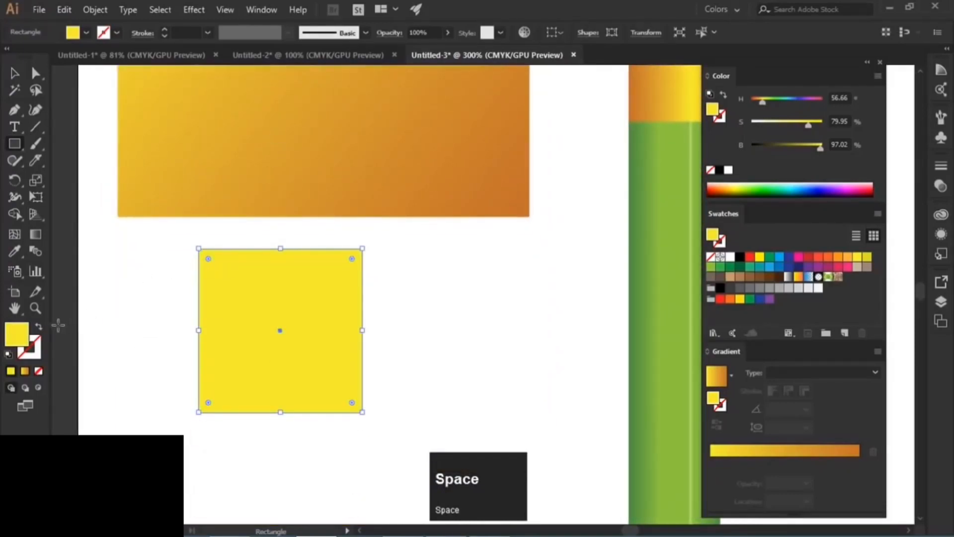
left_click(39, 329)
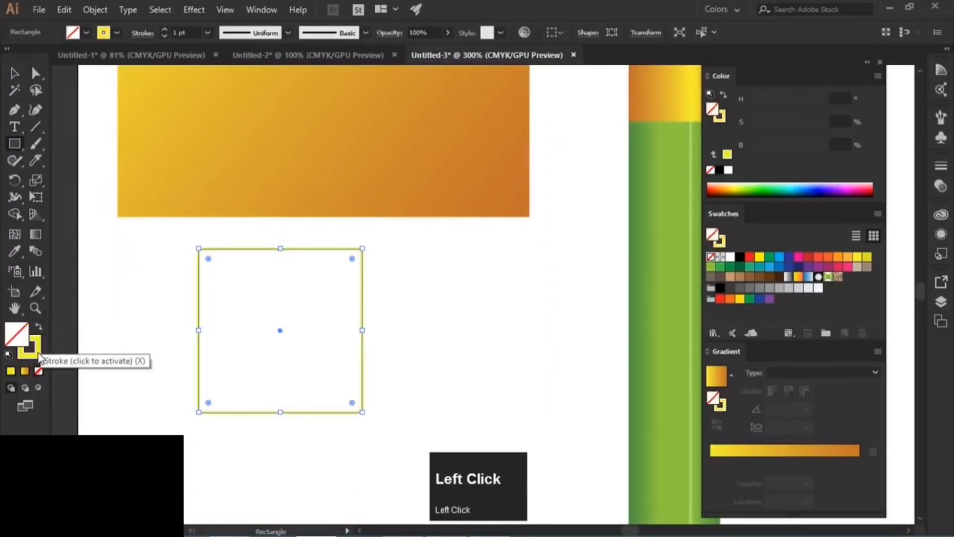
left_click(30, 347)
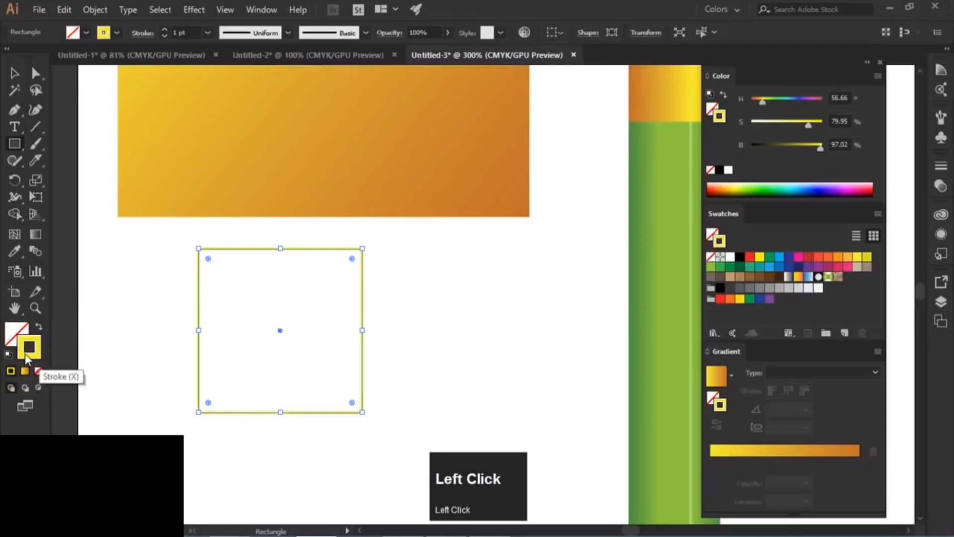
Delete the square's lower-right anchor point, leaving an open L-shaped path along the upper and left sides
left_click(35, 75)
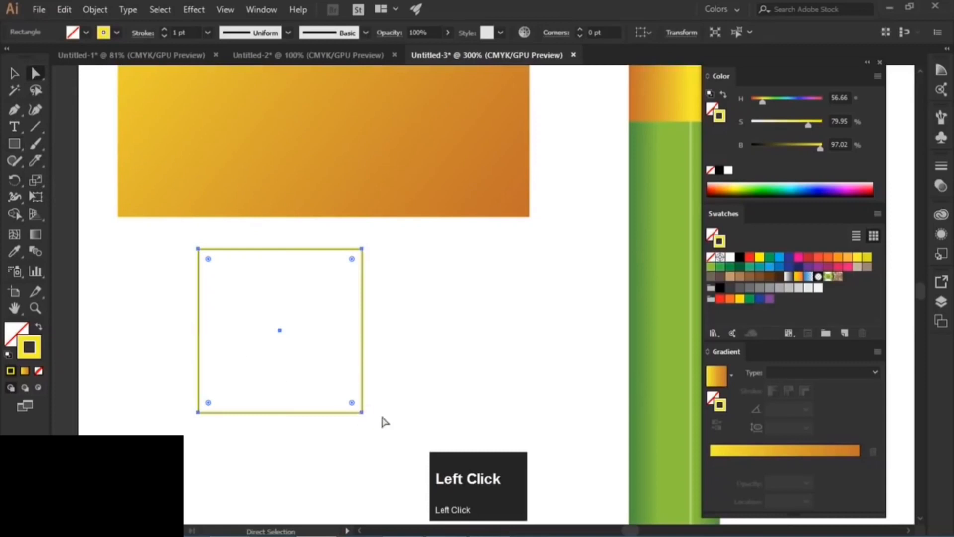
left_click_drag(376, 384, 337, 440)
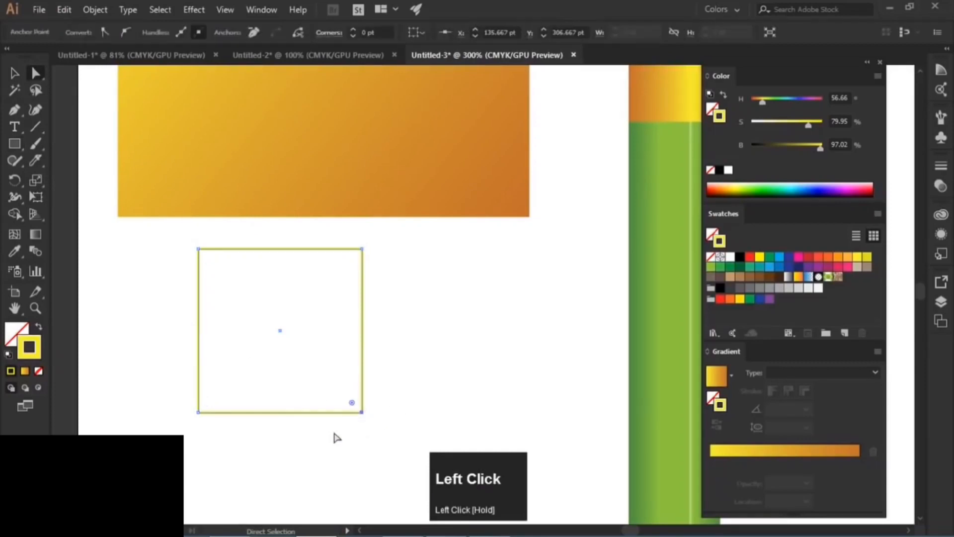
key("Delete")
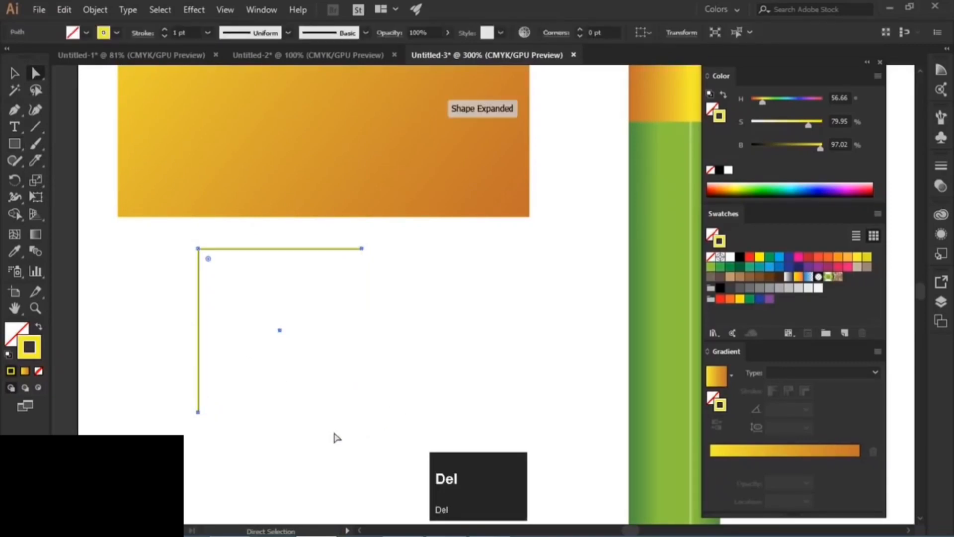
left_click(373, 344)
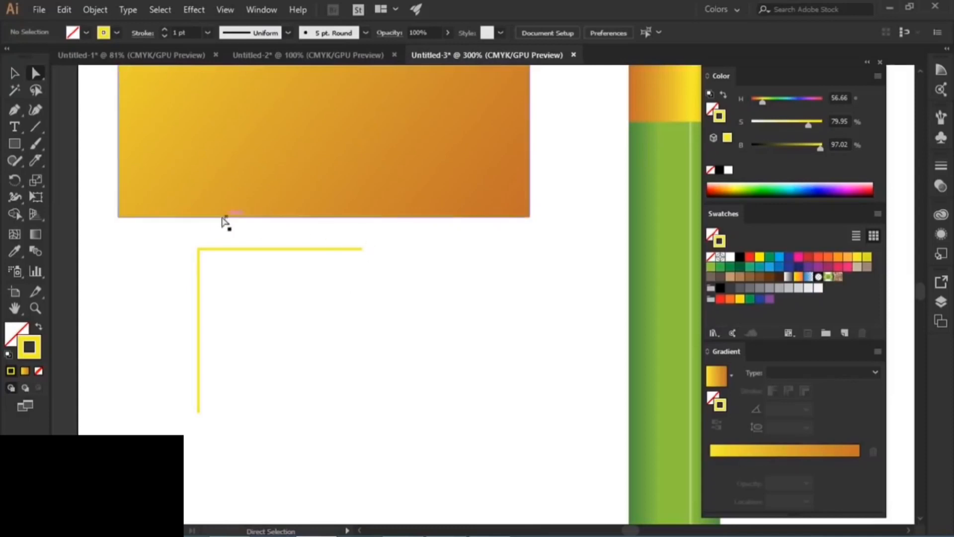
left_click(19, 75)
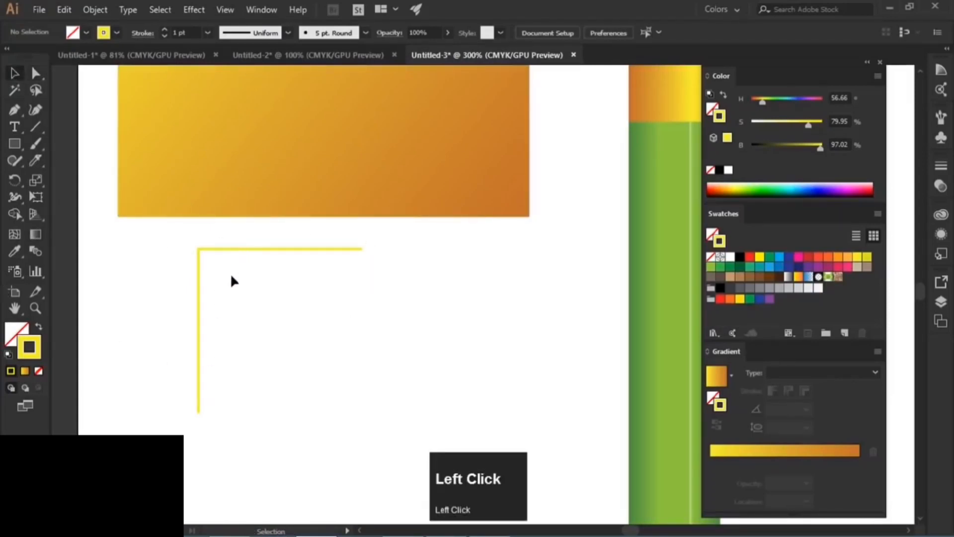
Duplicate the yellow L-shaped path, rotate the copy 180 degrees and fit it against the original to complete a square outline
left_click(229, 251)
left_click_drag(229, 251, 321, 304)
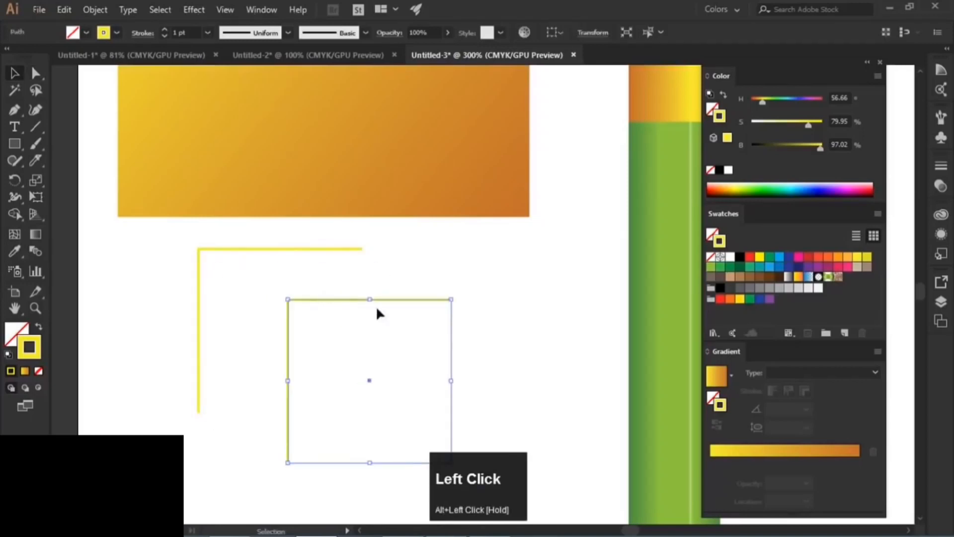
left_click_drag(456, 295, 294, 420)
left_click(458, 409)
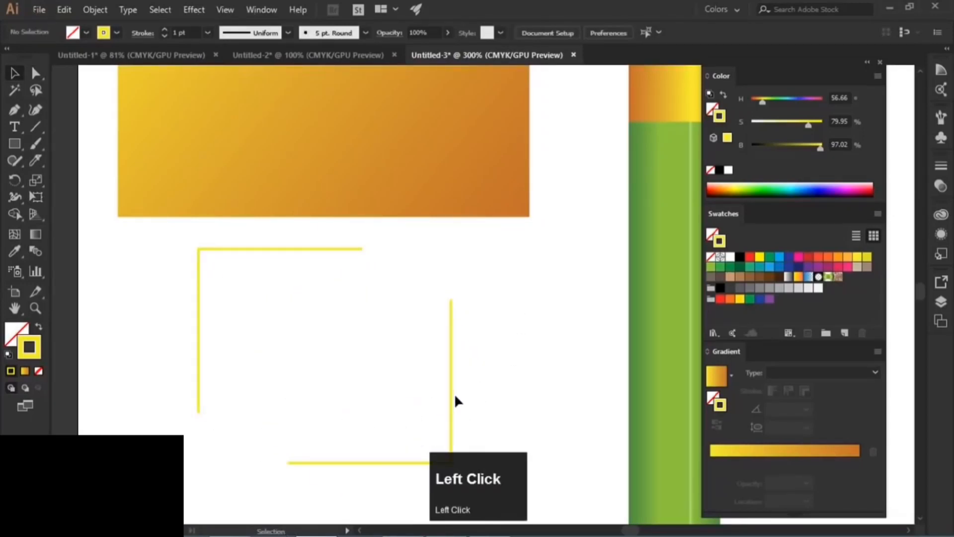
left_click_drag(456, 396, 363, 346)
left_click(473, 366)
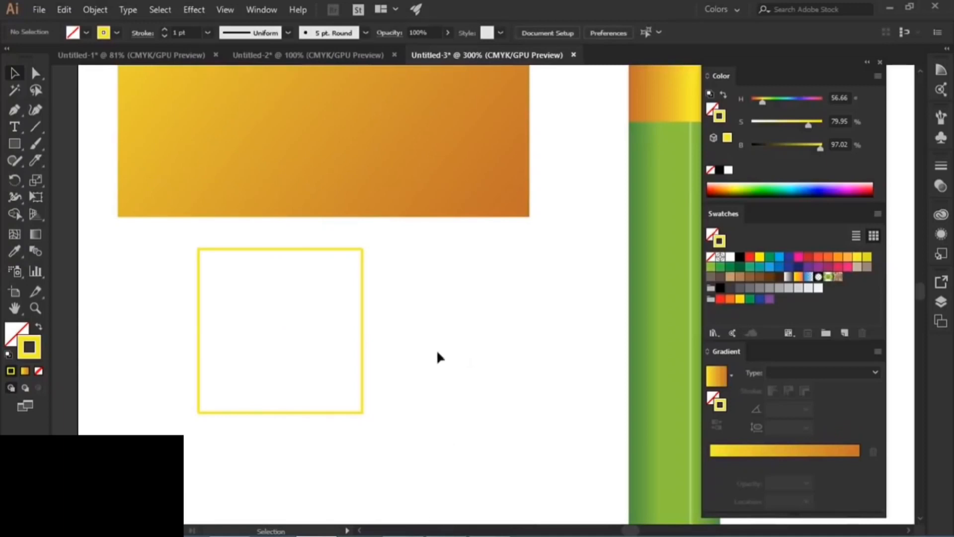
Try moving the upper-left L-shaped path away from the other half of the square
left_click_drag(212, 251, 171, 242)
left_click(449, 356)
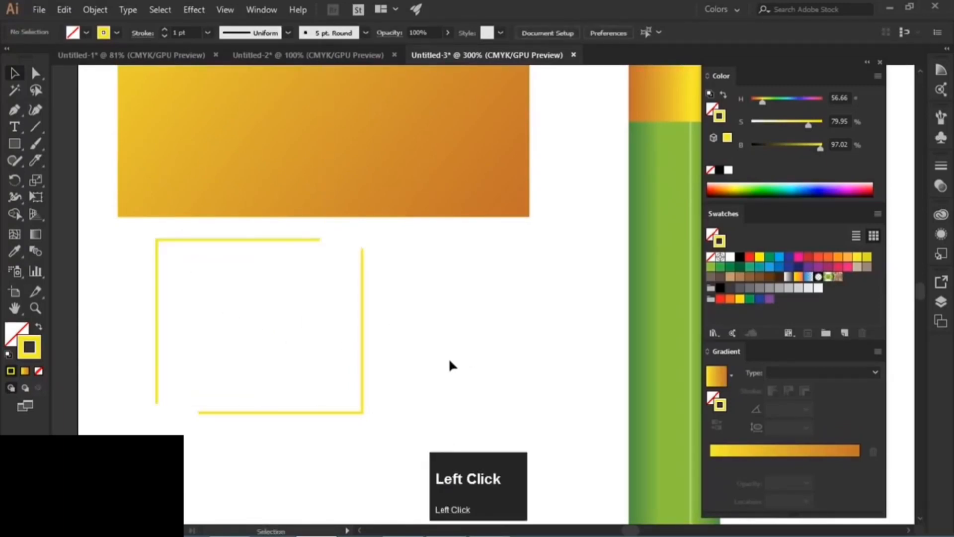
key("ctrl+z")
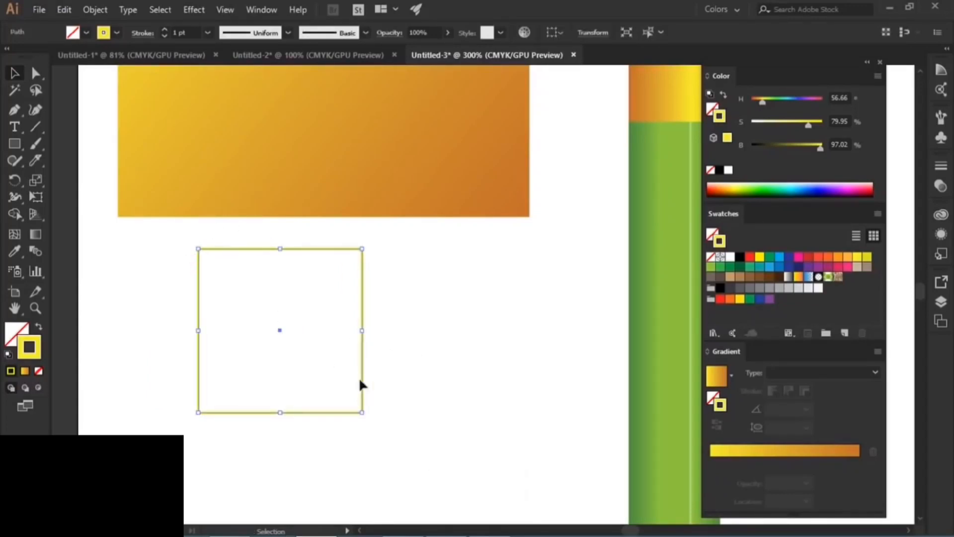
Colour the lower-right L-shaped path's stroke with the dark orange sampled from the gradient rectangle's lower-right edge, keeping no fill
left_click_drag(414, 353, 329, 466)
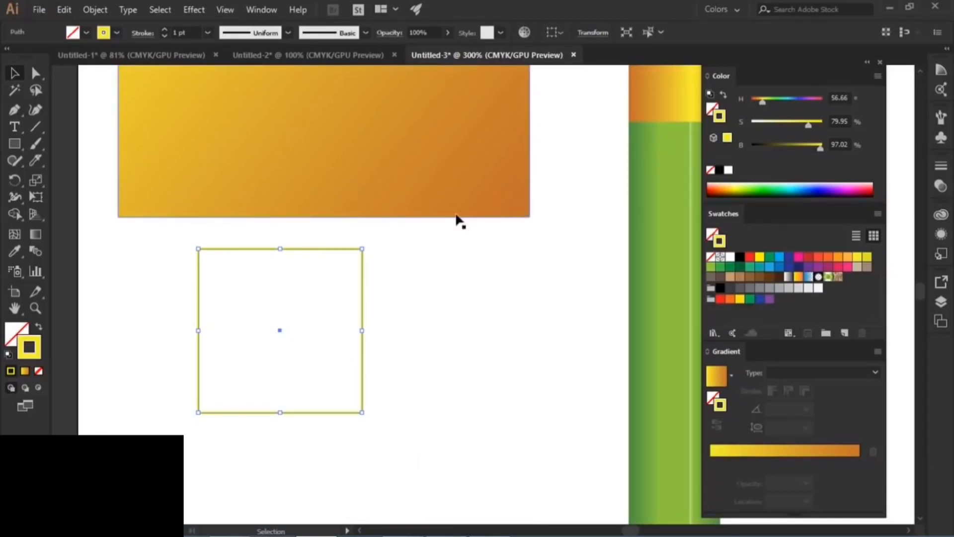
left_click(13, 252)
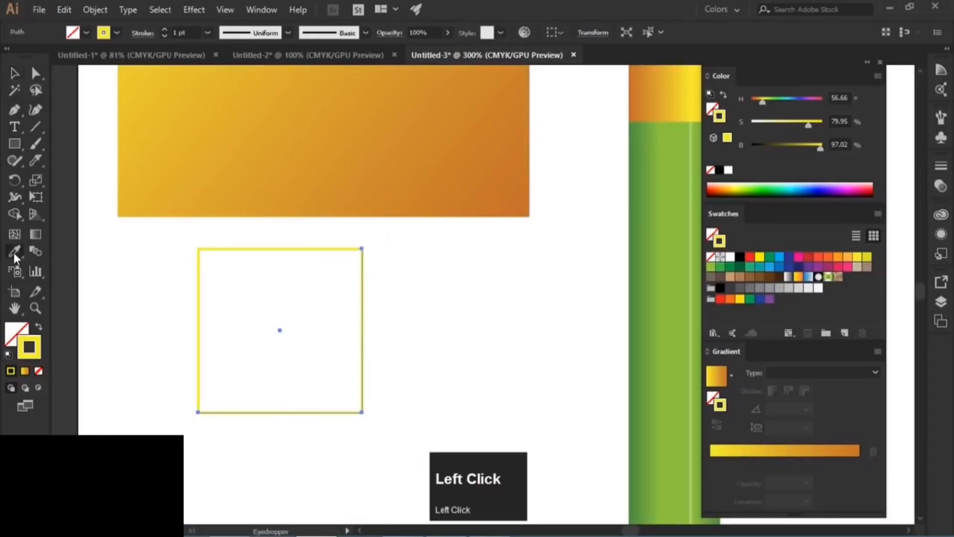
left_click(517, 181)
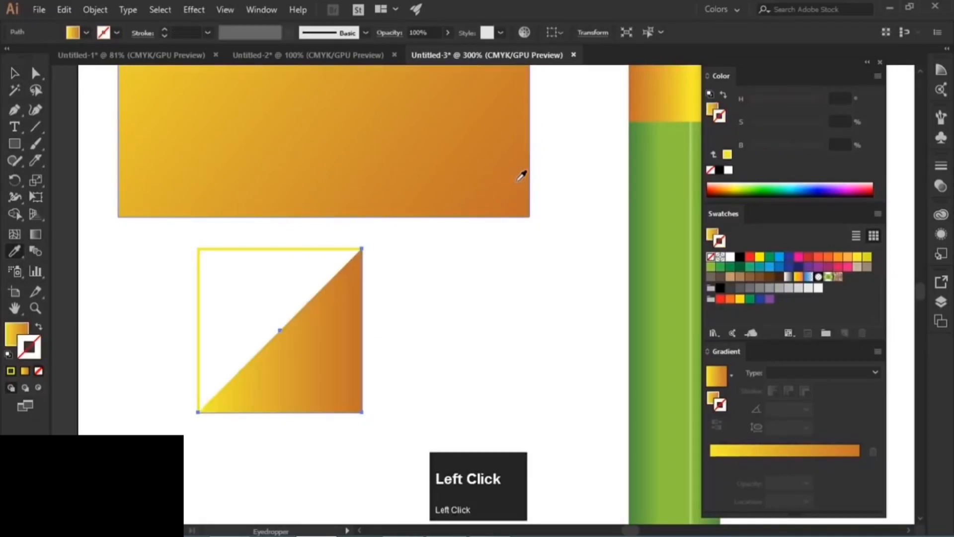
key("ctrl+z")
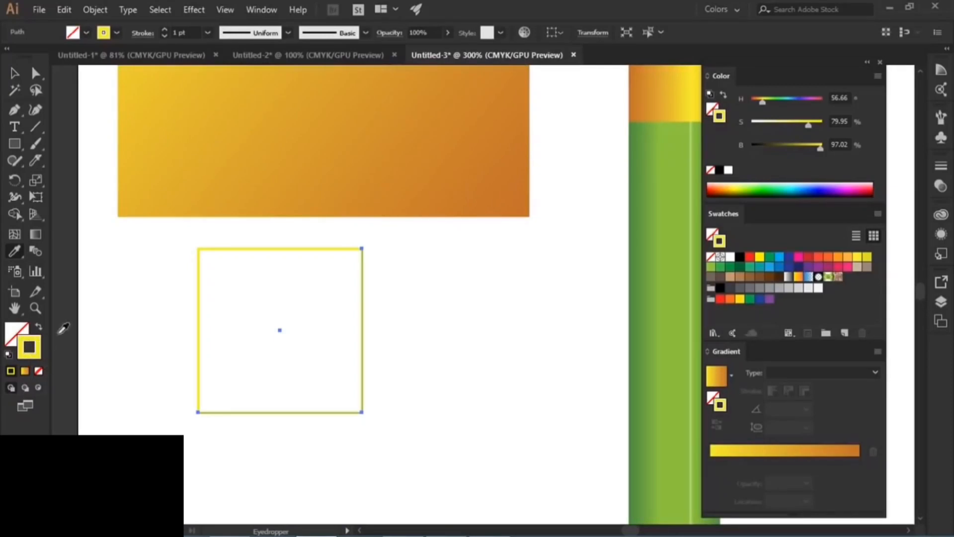
key("shift")
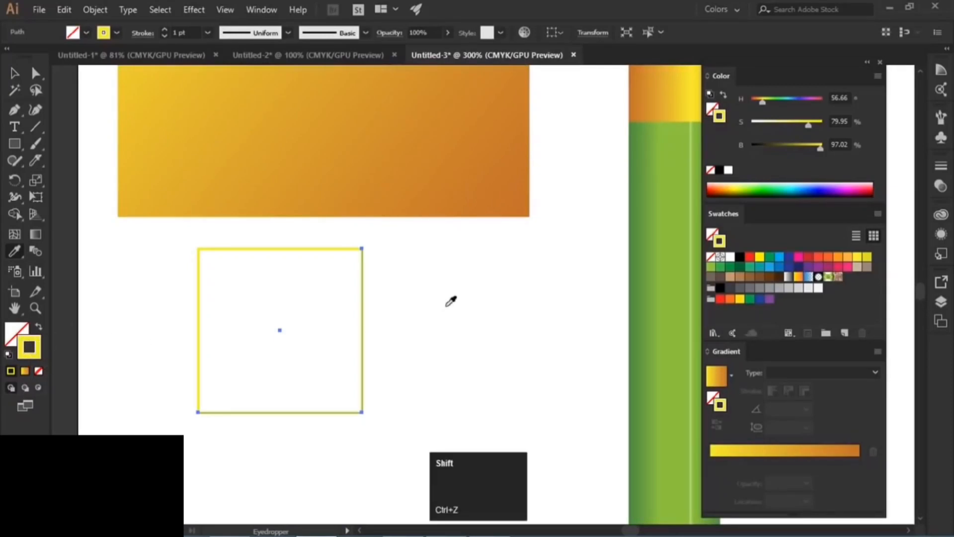
left_click(530, 206, "shift")
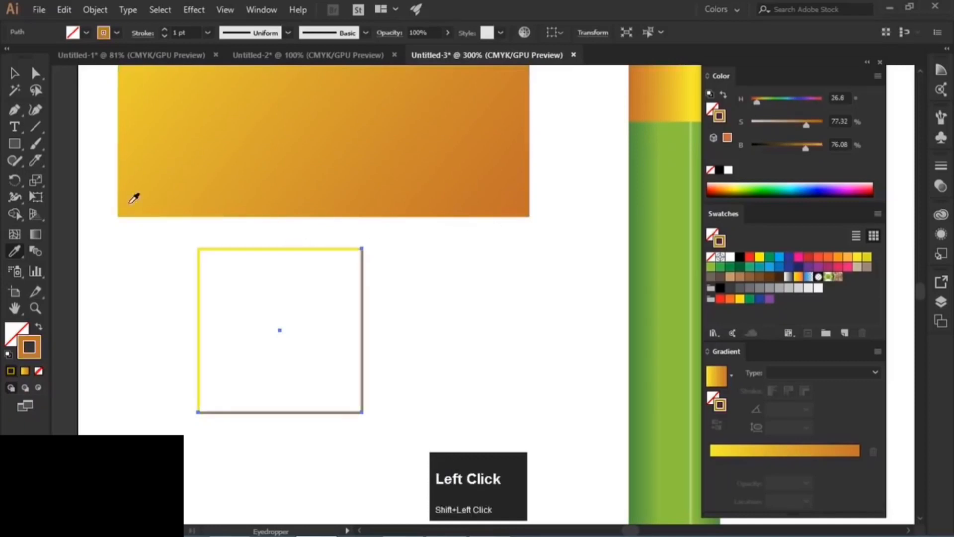
left_click(15, 75)
left_click(231, 324)
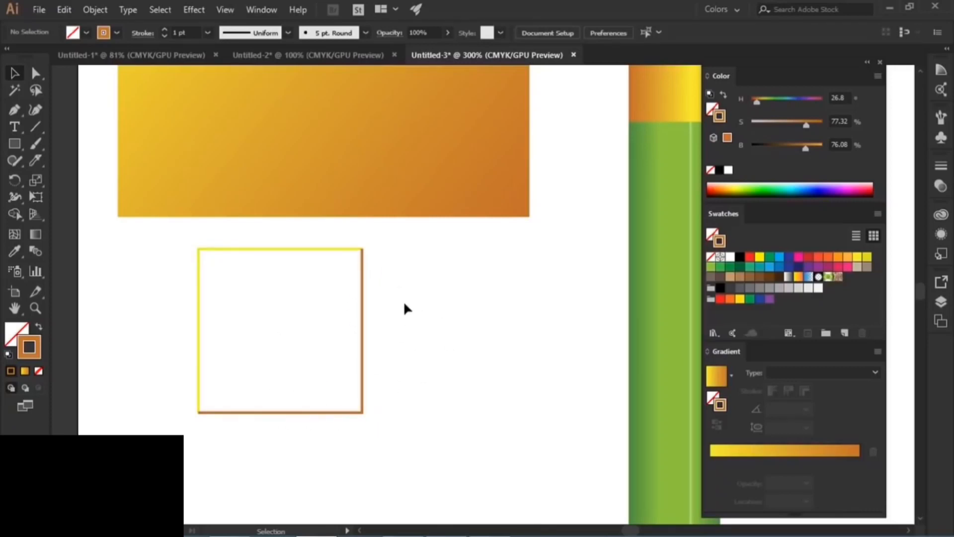
Group the yellow and orange L-shaped paths that form the square outline
left_click(361, 258)
right_click(320, 263)
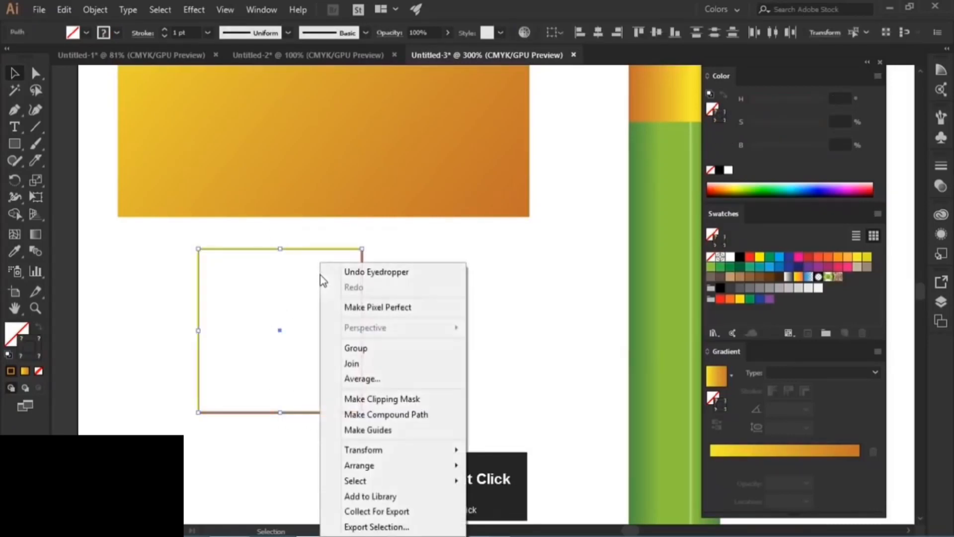
left_click(377, 348)
left_click(315, 300)
Set the grouped square outline's stroke weight to 2 pt
scroll(293, 288, "down", 4)
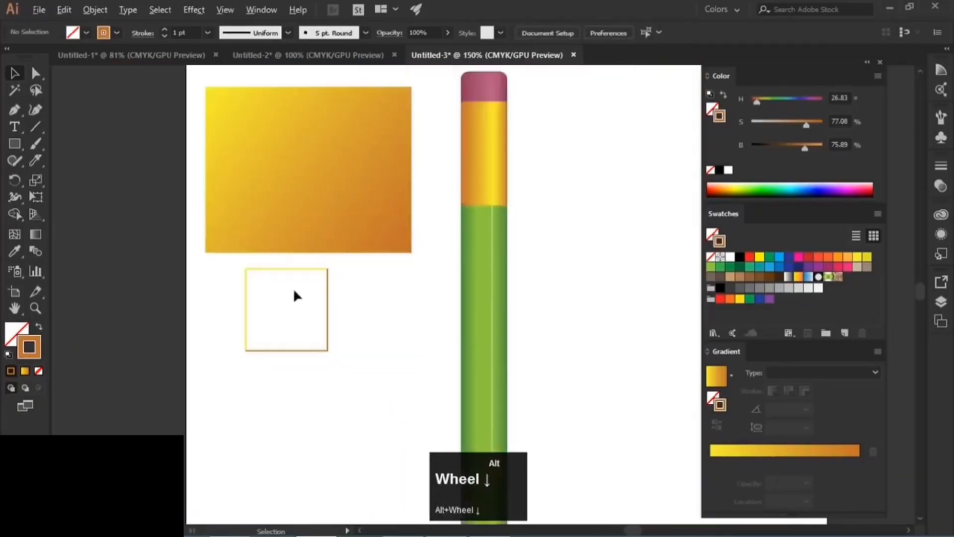
key("space")
left_click_drag(334, 316, 325, 377)
left_click(208, 32)
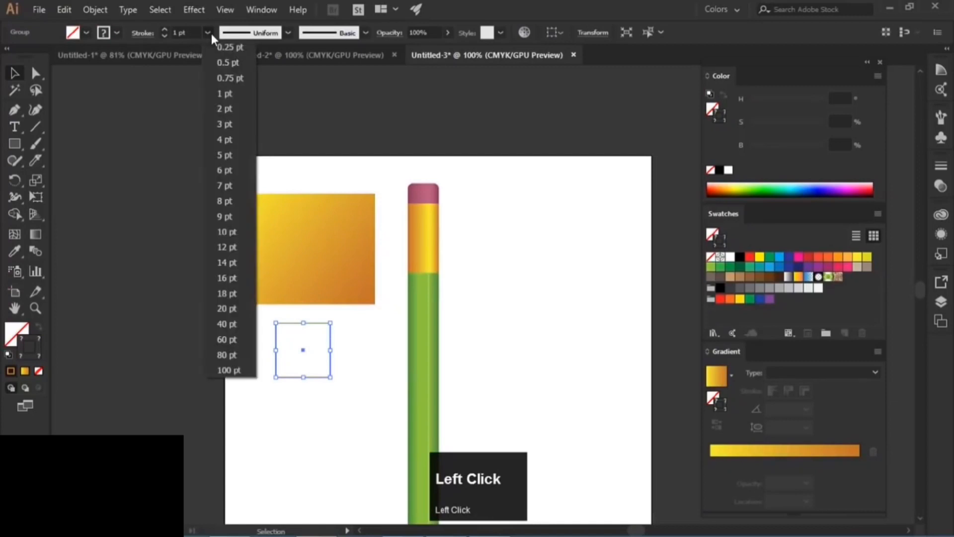
left_click(230, 109)
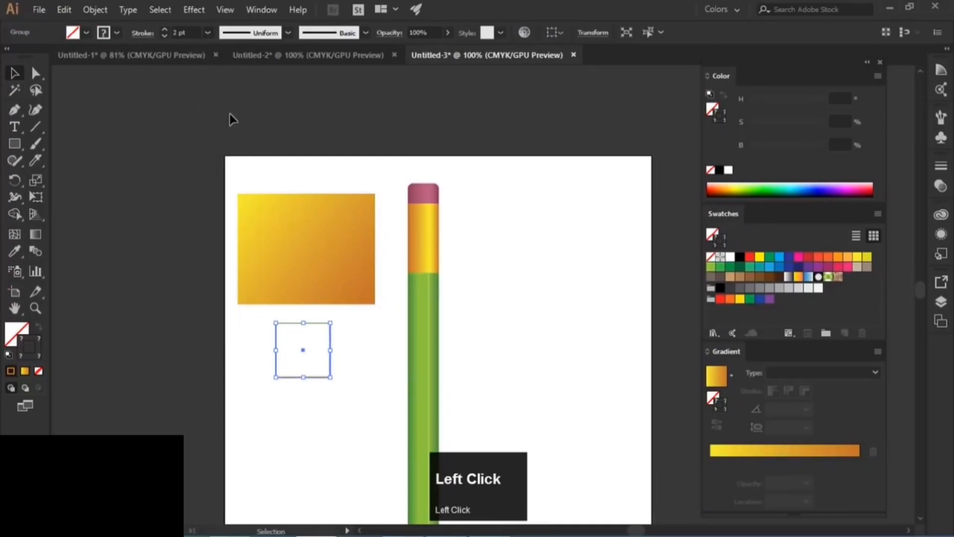
left_click(365, 370)
Move the grouped square outline straight up by about 142 pt onto the middle of the gradient rectangle
scroll(351, 362, "up", 1, "alt")
scroll(352, 367, "up", 1, "alt")
left_click_drag(328, 260, 266, 324)
left_click_drag(373, 328, 452, 413)
left_click_drag(385, 393, 386, 194)
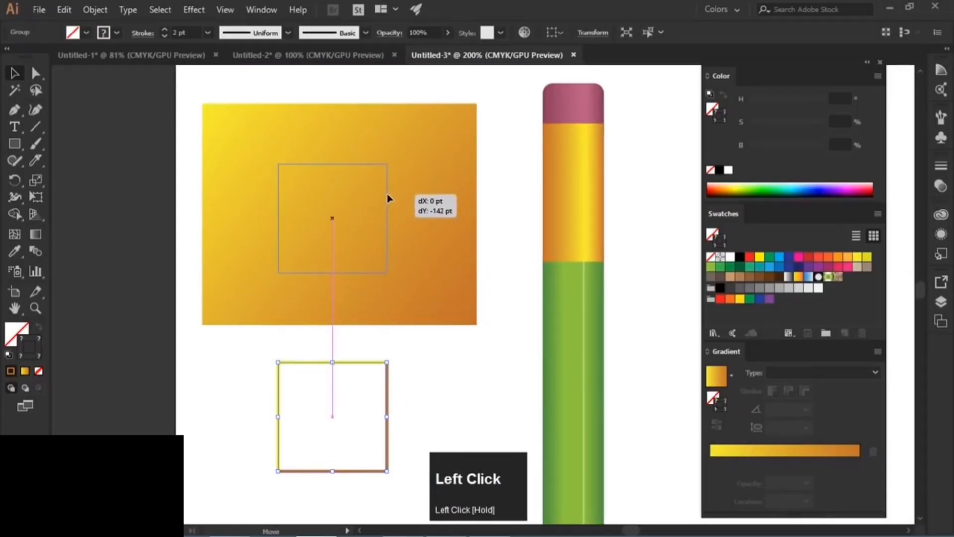
left_click_drag(387, 195, 387, 195)
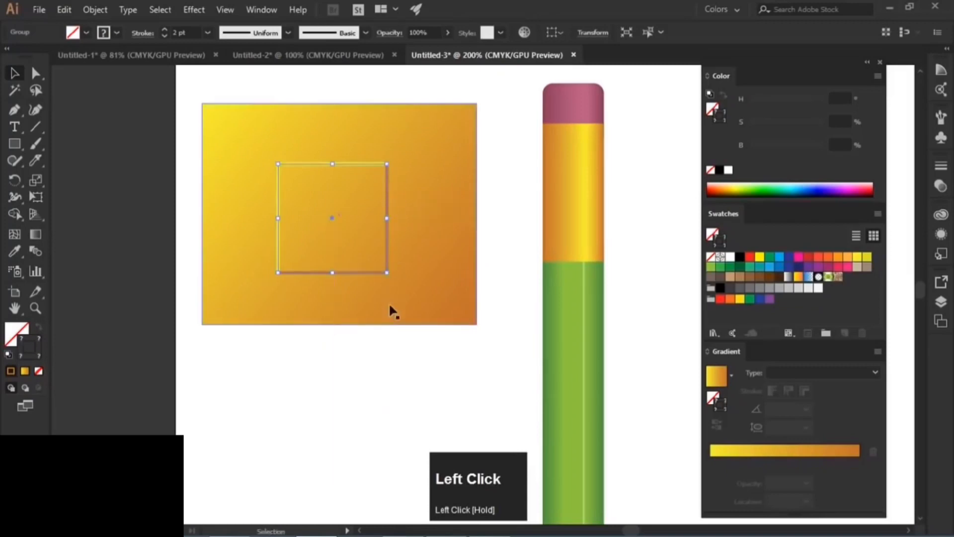
left_click(375, 375)
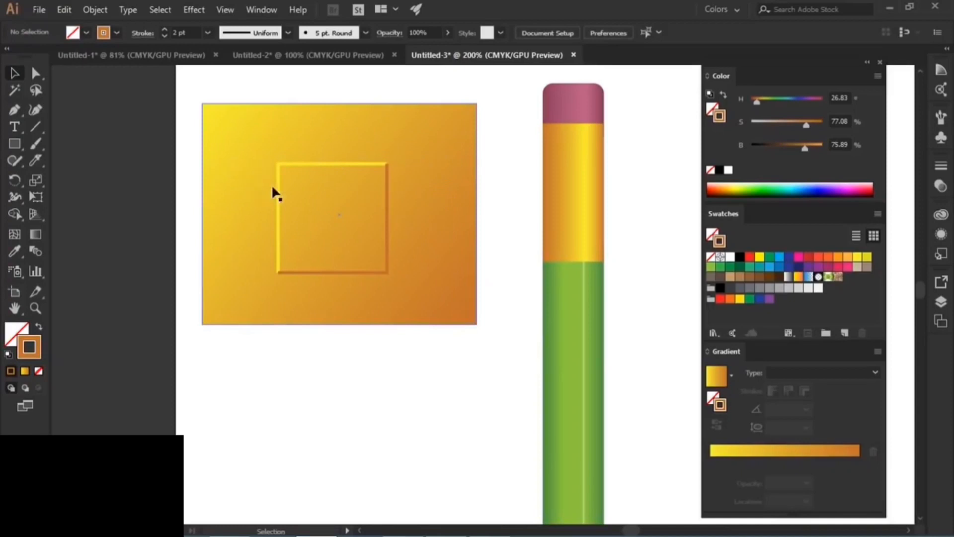
left_click(441, 230)
scroll(263, 192, "up", 2)
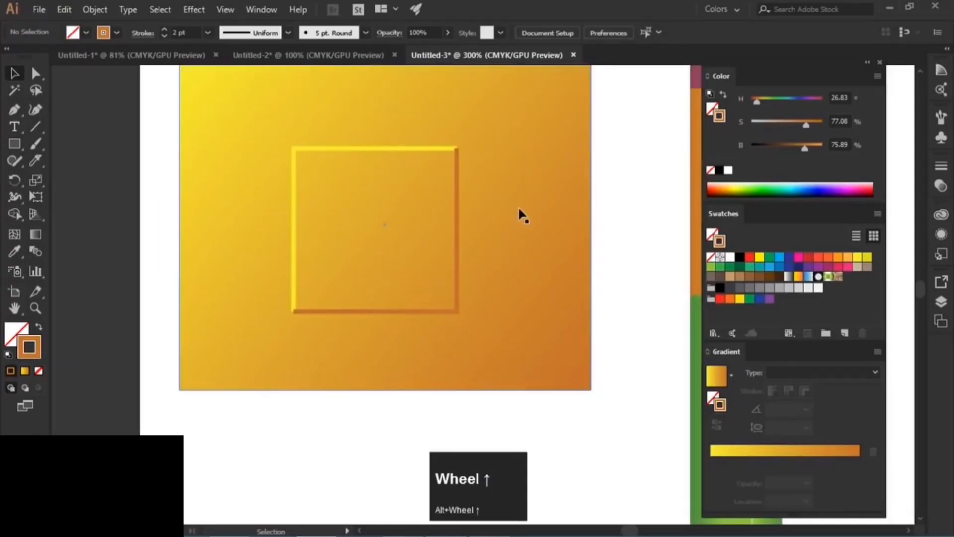
scroll(451, 193, "down", 1)
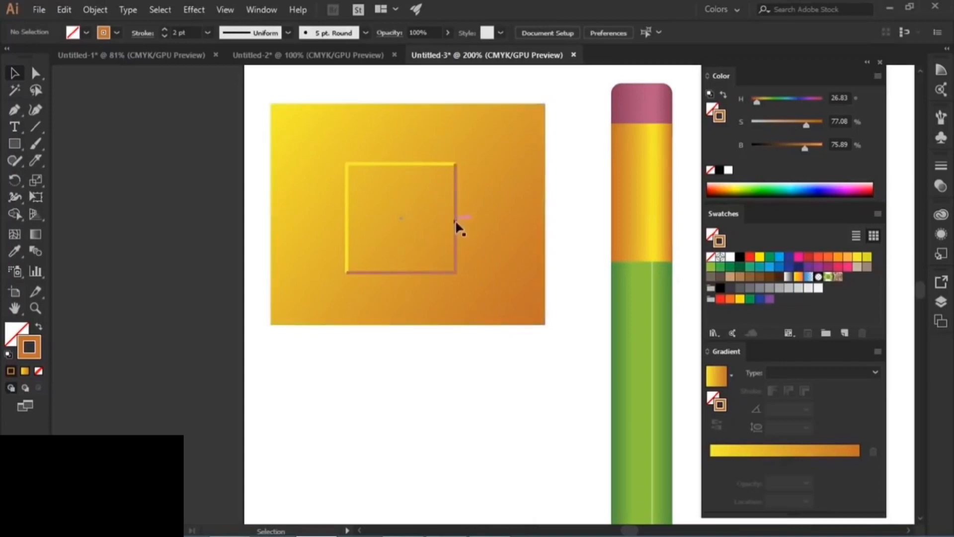
Try rotating the grouped square outline 180 degrees on the gradient rectangle to swap its light and dark sides
left_click(457, 199)
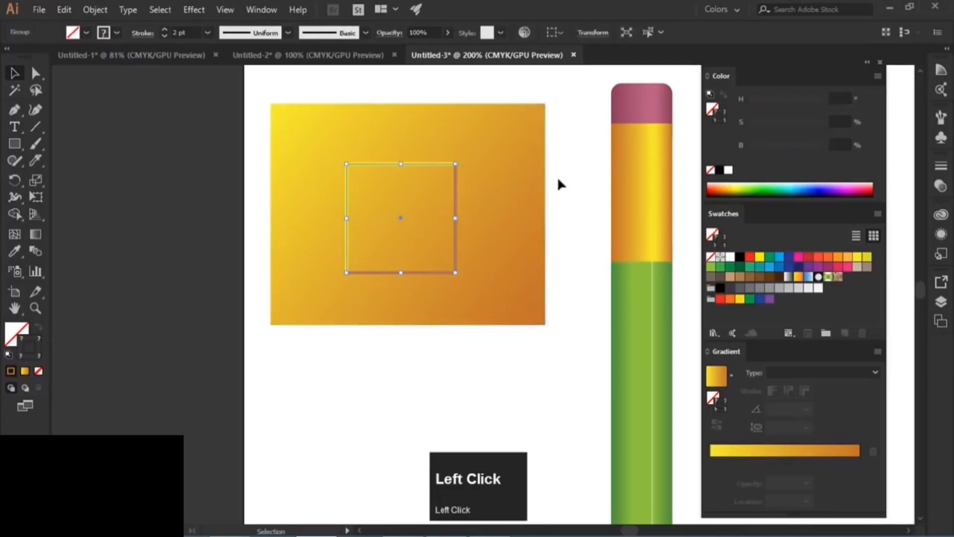
left_click(464, 279)
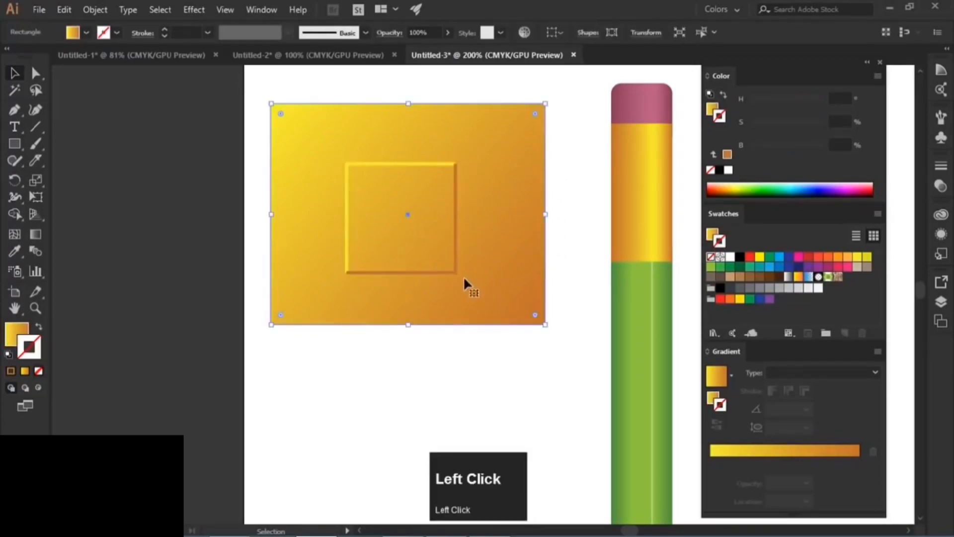
left_click(455, 273)
left_click_drag(461, 281, 317, 156)
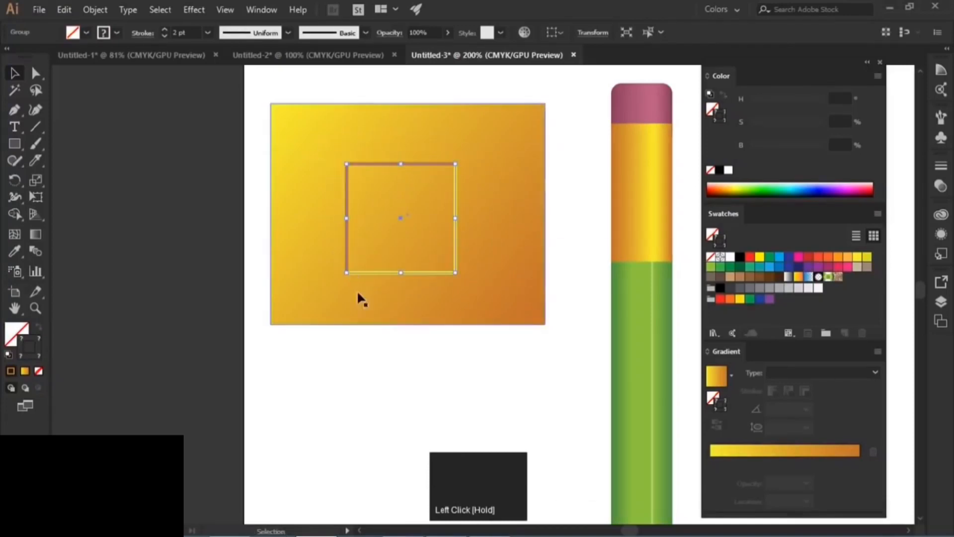
left_click(374, 374)
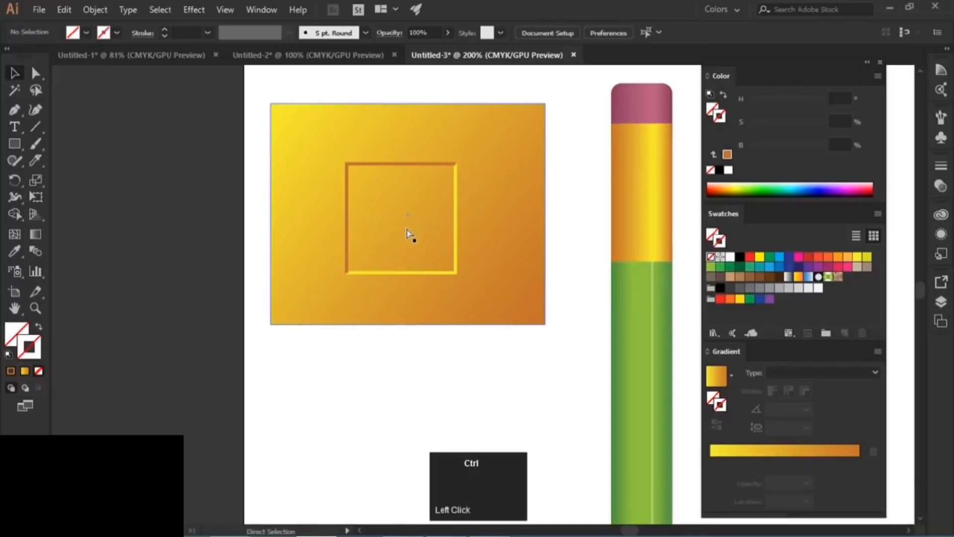
key("ctrl+z")
left_click(403, 352)
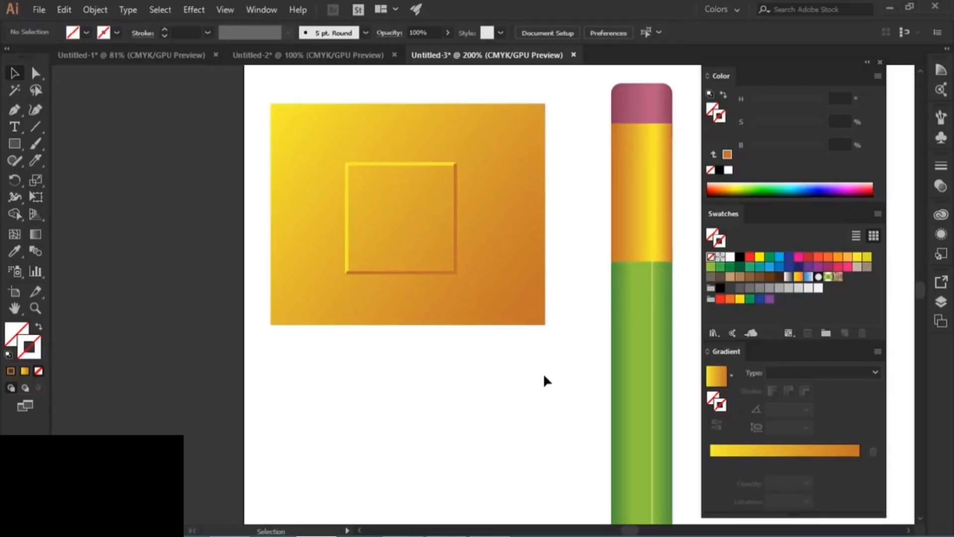
Place a smaller copy of the square outline, rotated 180 degrees, centred inside the original on the gradient rectangle
left_click_drag(447, 272, 375, 347)
key("alt")
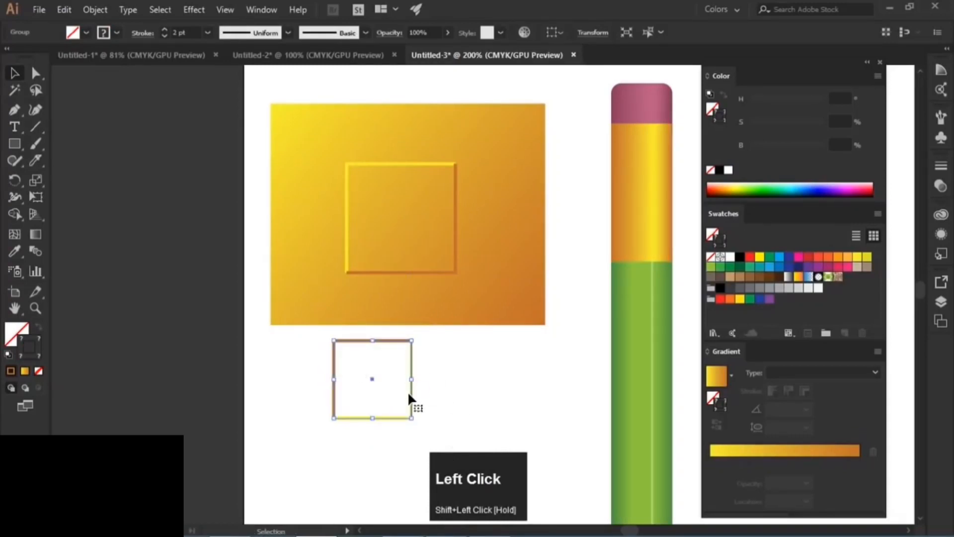
left_click_drag(413, 392, 441, 238)
left_click(447, 376)
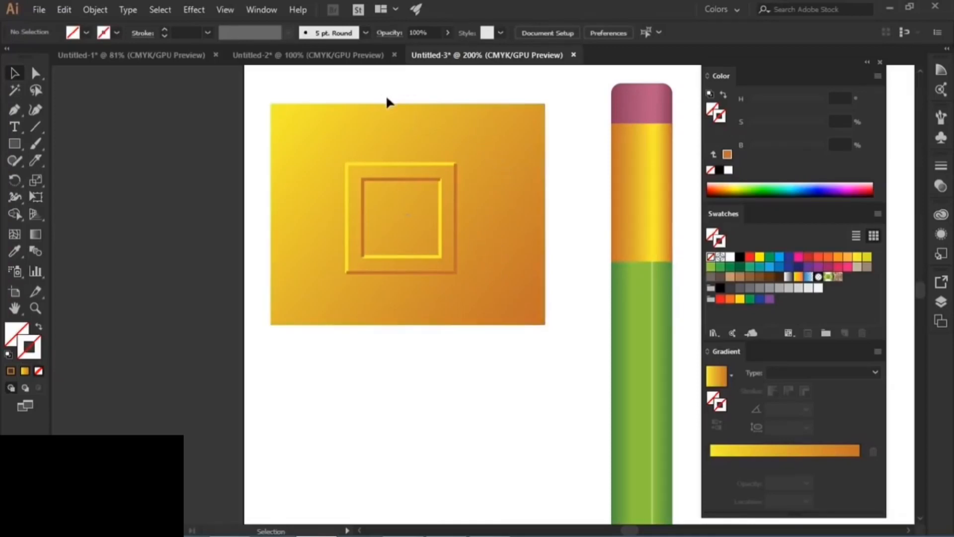
Delete the gradient rectangle together with both square outlines on it
left_click_drag(380, 80, 452, 235)
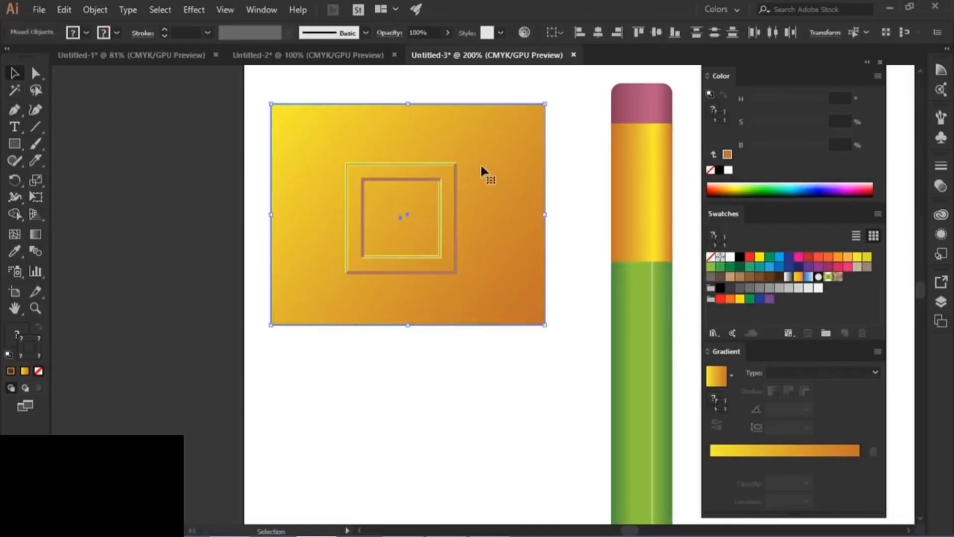
key("Delete")
Draw a small, narrow vertical rectangle beside the pencil and fill it with yellow sampled from the gold band, without a stroke
mouse_move(506, 166)
left_mouse_down()
mouse_move(481, 157)
mouse_move(431, 175)
left_mouse_up()
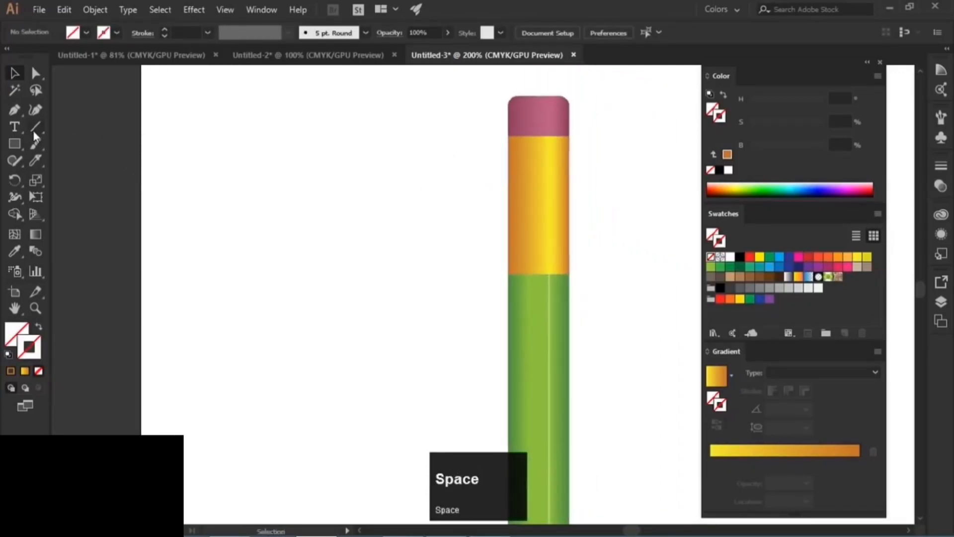
left_click(14, 144)
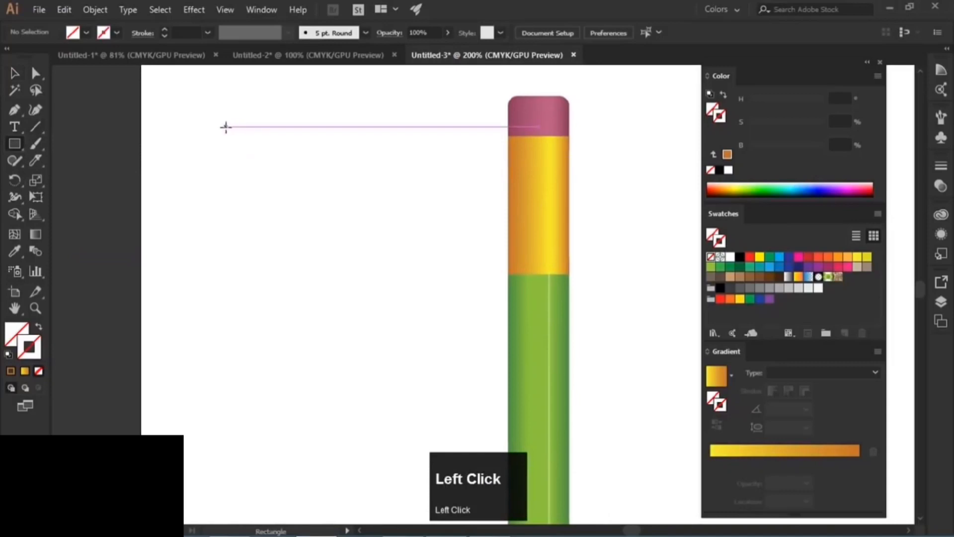
left_click_drag(225, 126, 232, 157)
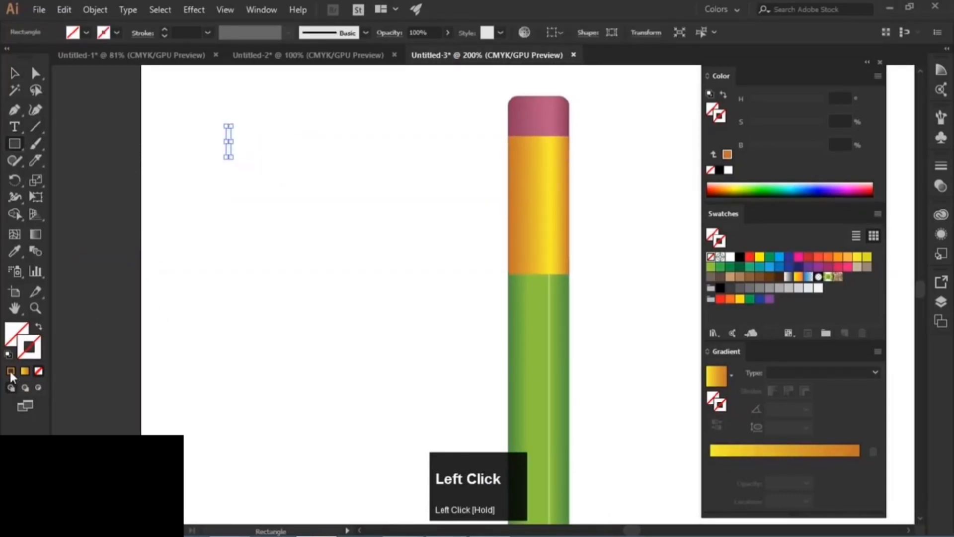
left_click(11, 337)
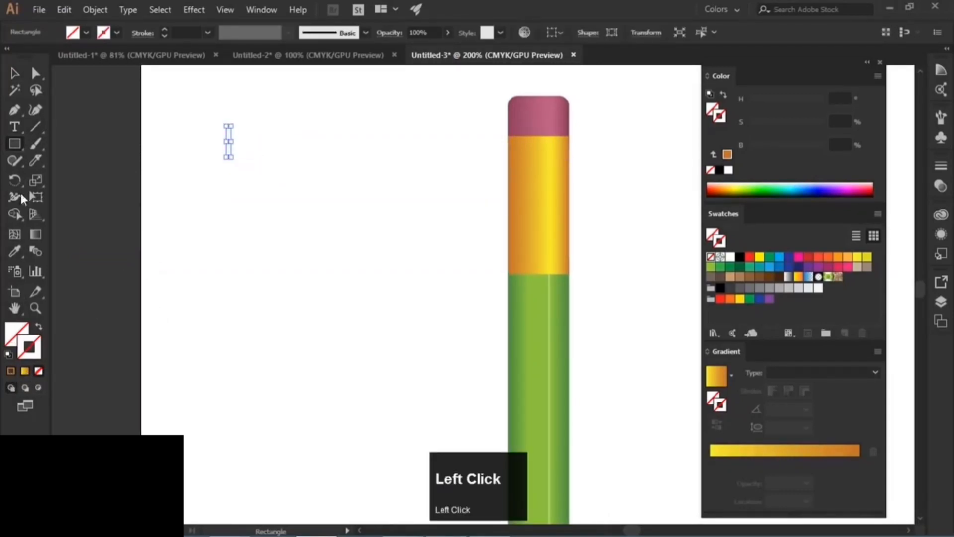
left_click(15, 252)
left_click(553, 148, "shift")
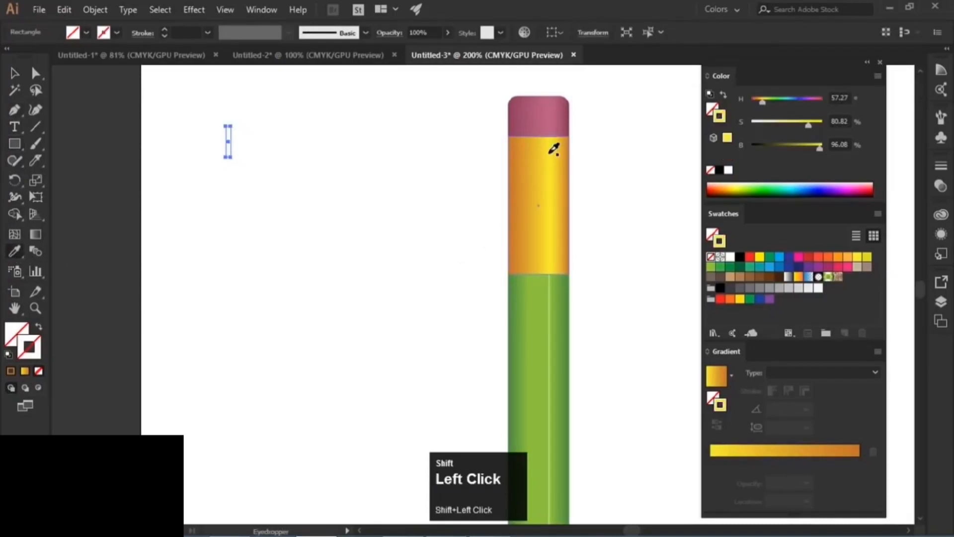
left_click(39, 327)
left_click(8, 334)
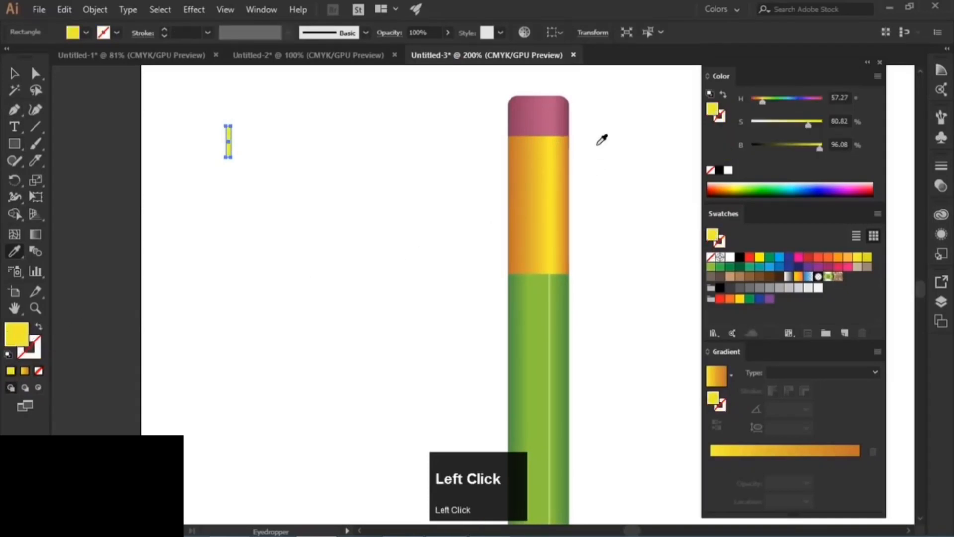
Duplicate the small yellow rectangle directly beside the original so that their long edges touch
left_click(11, 74)
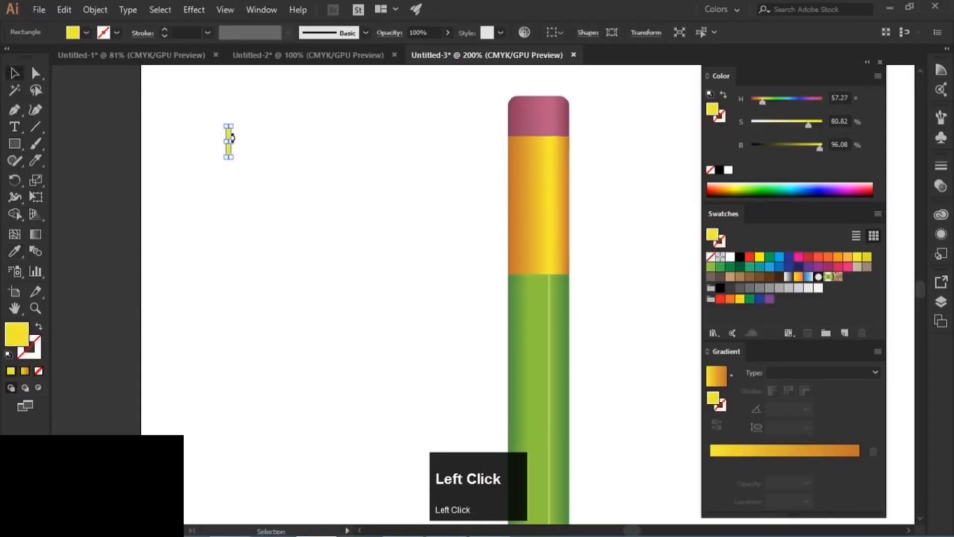
scroll(216, 140, "up", 3, "alt")
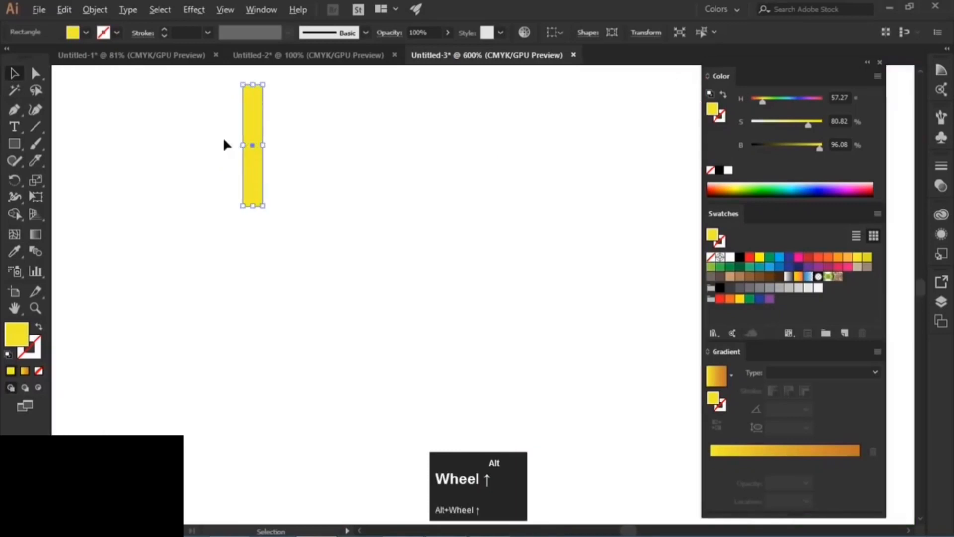
scroll(263, 167, "up", 2, "alt")
left_click_drag(249, 179, 286, 175)
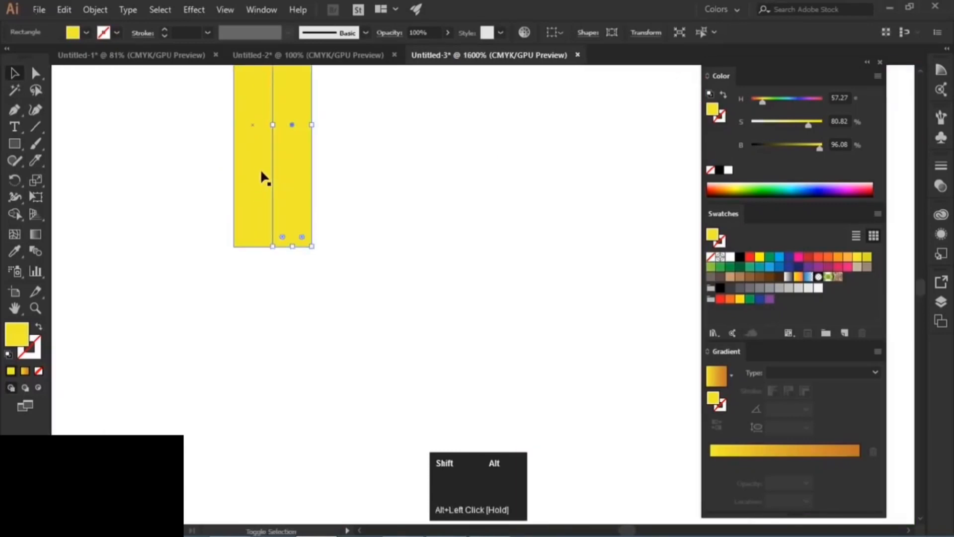
scroll(262, 177, "down", 5, "alt")
scroll(261, 177, "down", 1, "alt")
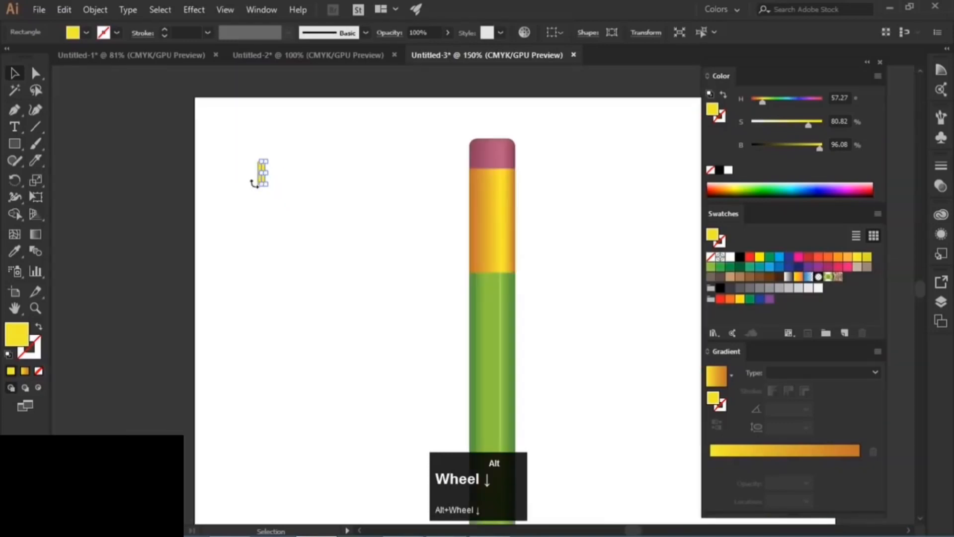
Fill the duplicated rectangle with the dark orange sampled from the left edge of the gold band
left_click(13, 252)
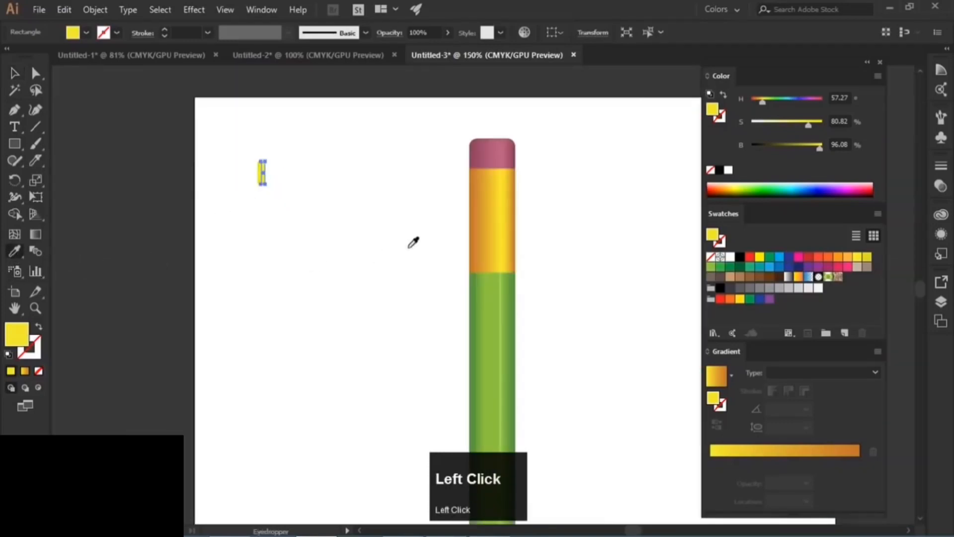
left_click(471, 174, "shift")
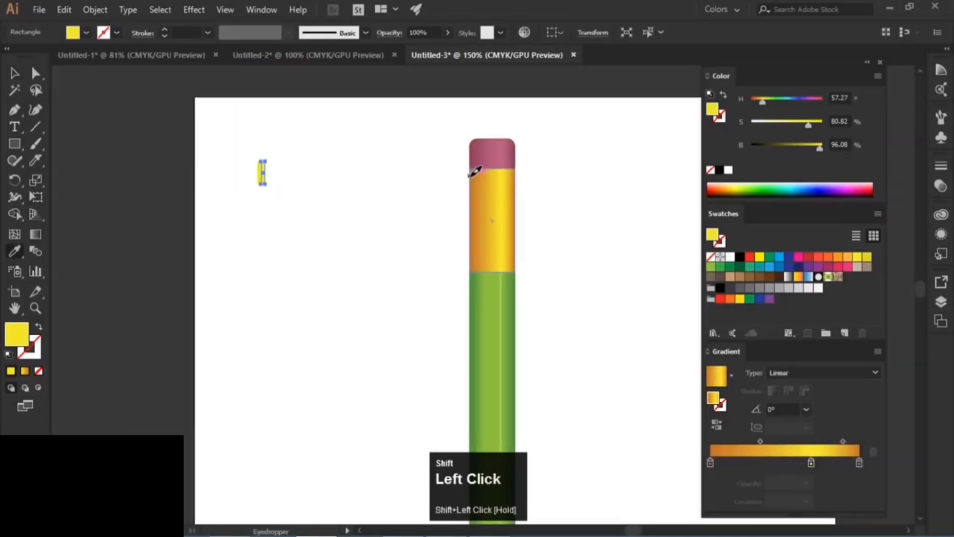
left_click(470, 176)
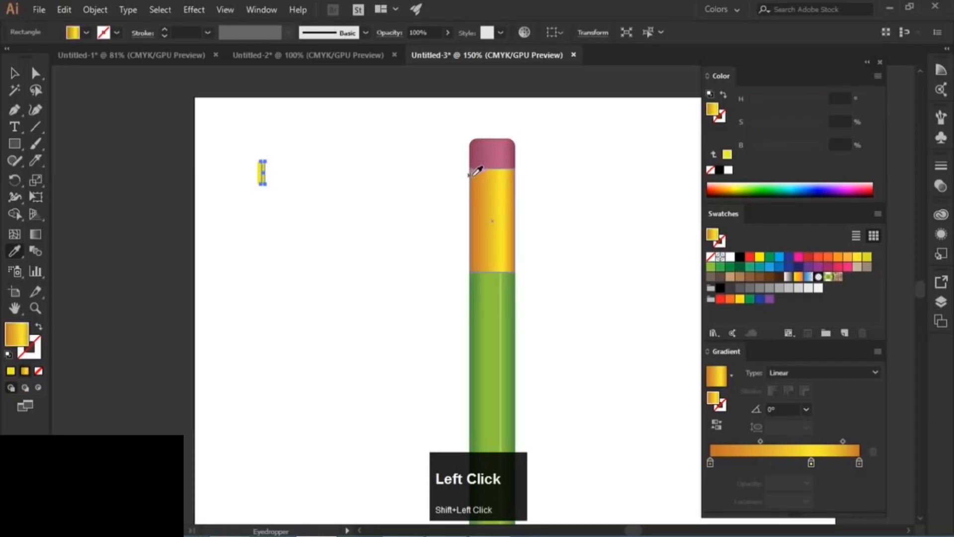
left_click(476, 172, "shift")
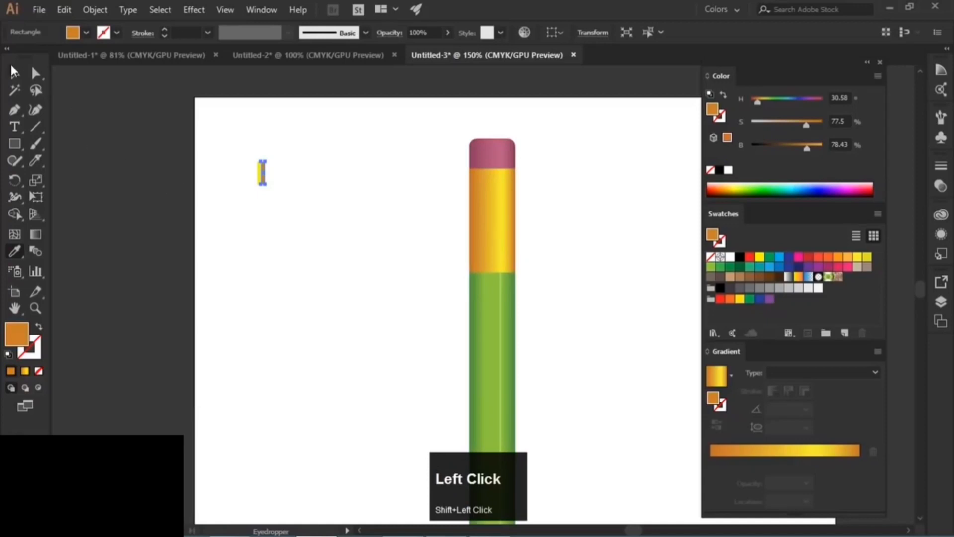
left_click(14, 72)
left_click(318, 226)
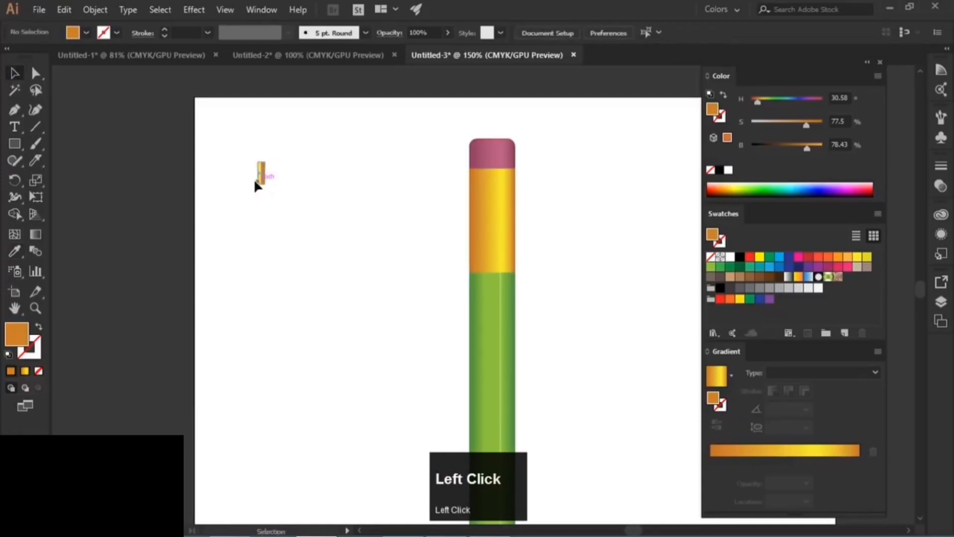
Group the yellow and orange rectangles into one two-tone bar
scroll(254, 183, "up", 6)
left_click(277, 174)
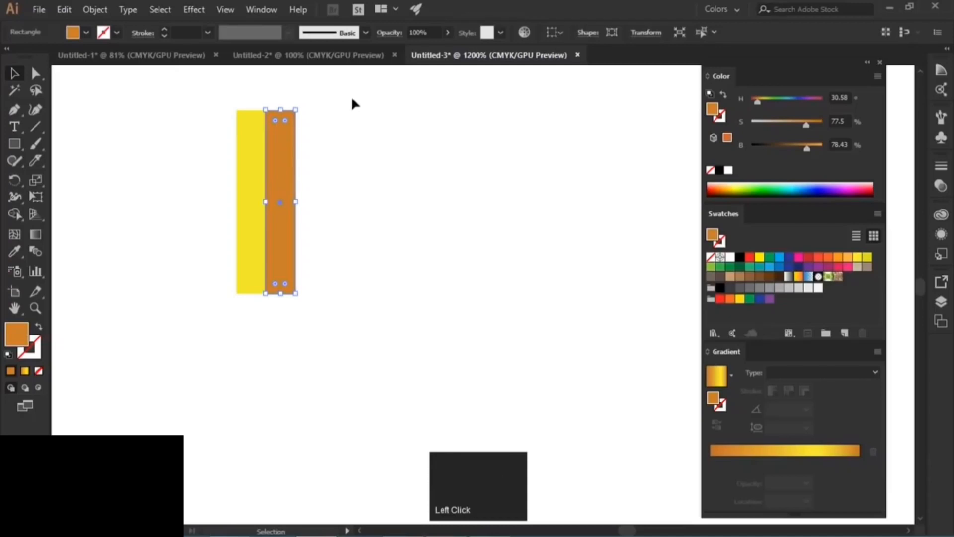
left_click_drag(345, 90, 170, 260)
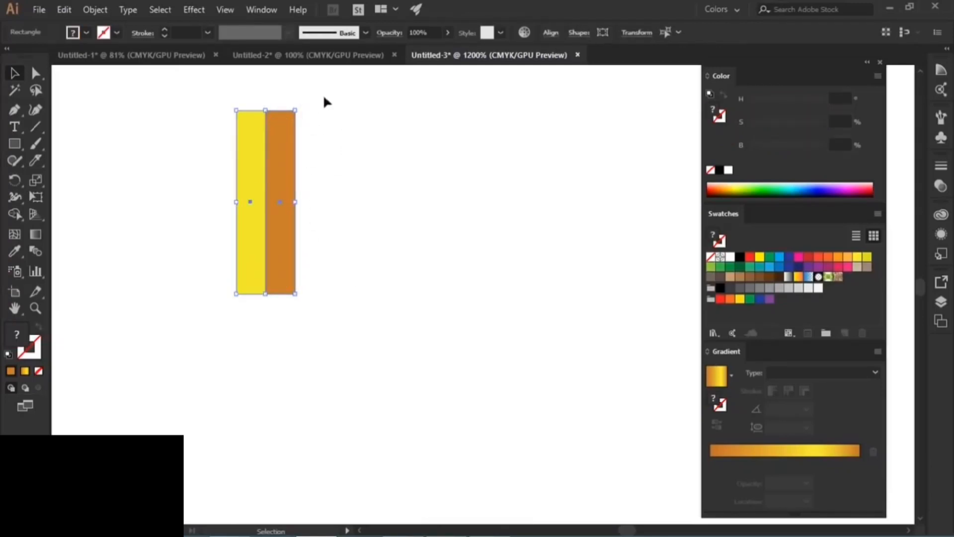
right_click(274, 162)
left_click(321, 243)
left_click(354, 226)
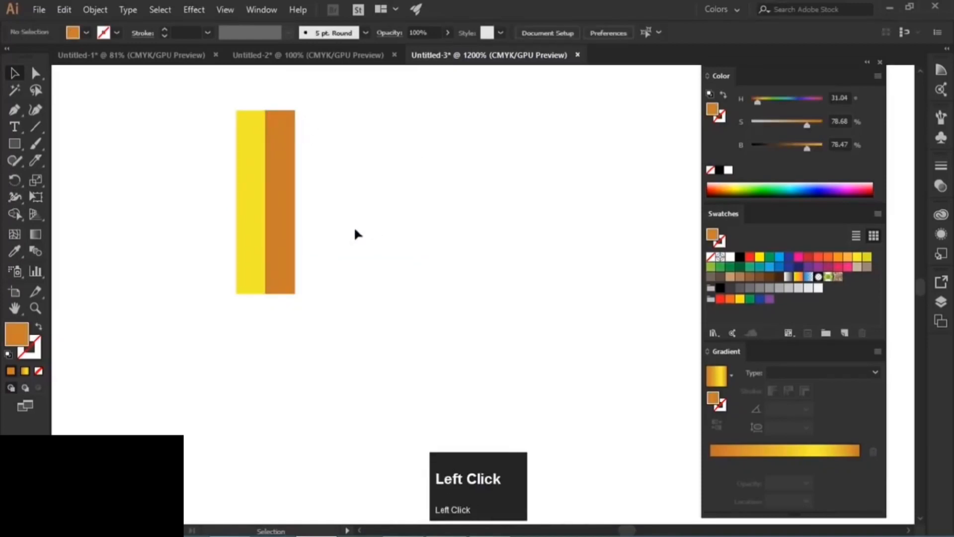
Make the grouped yellow-and-orange bar narrower and shorter
left_click_drag(288, 220, 239, 215)
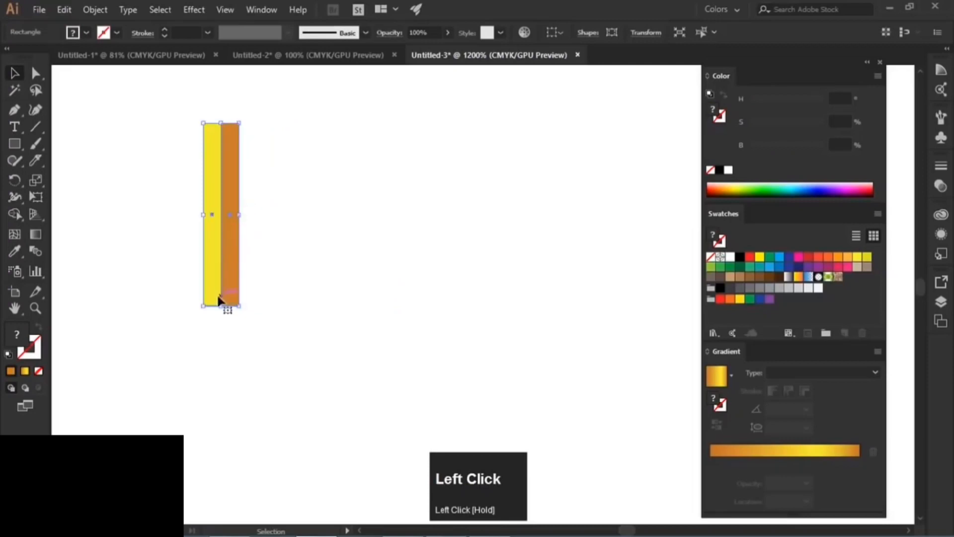
left_click_drag(222, 306, 220, 270)
scroll(218, 209, "down", 3)
scroll(219, 211, "up", 3)
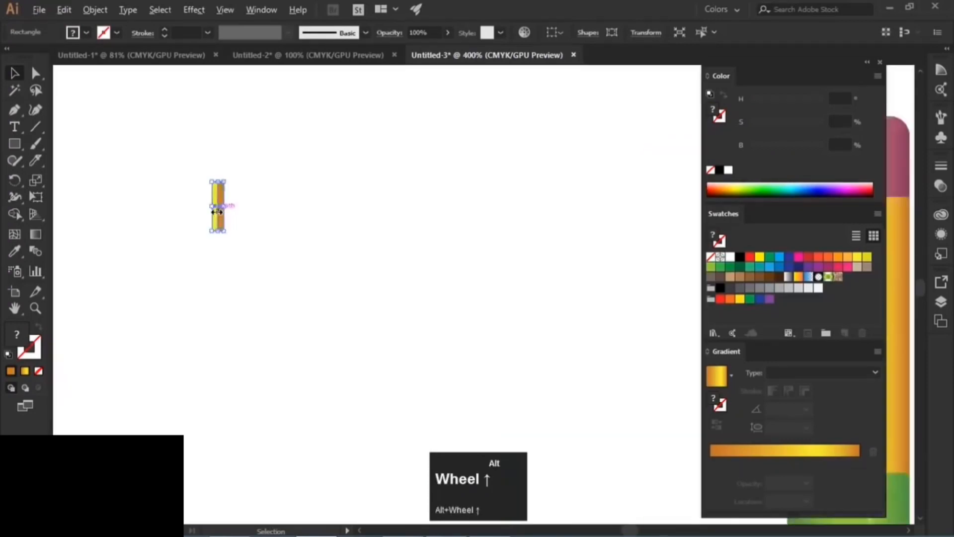
Copy the two-tone bar a short distance to the right and repeat the copy to form an evenly spaced row of ten
left_click_drag(212, 230, 261, 225)
key("ctrl")
key("ctrl+d")
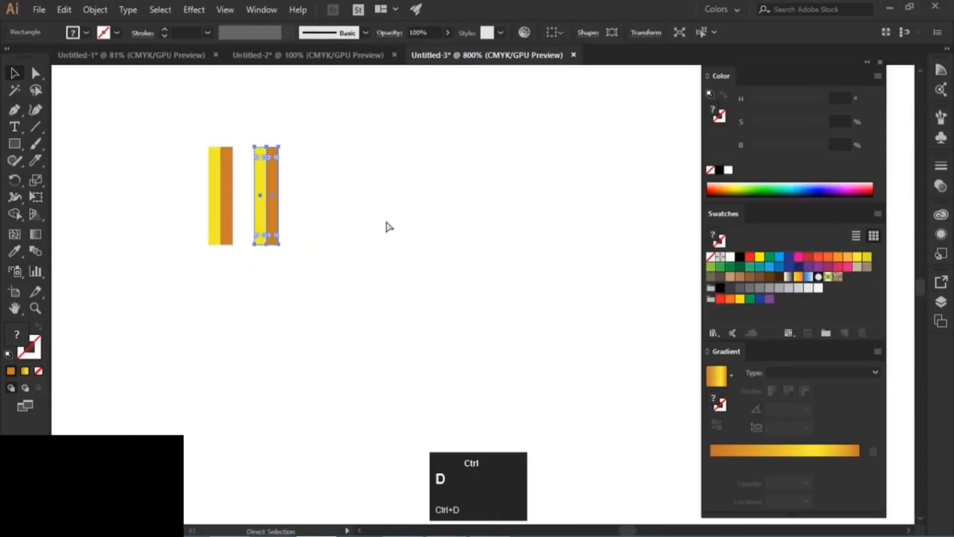
key("ctrl+d")
key("ctrl+d")
key("ctrl+d")
key("ctrl+d")
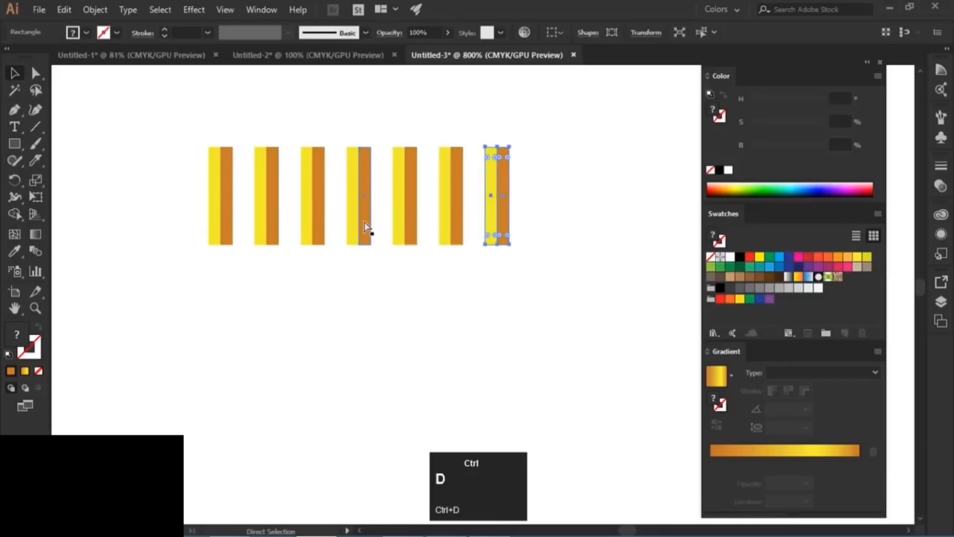
key("ctrl+d")
key("ctrl+d")
key("ctrl+d")
Extend the row of two-tone bars to twelve with two more evenly spaced copies
scroll(291, 205, "down", 4, "alt")
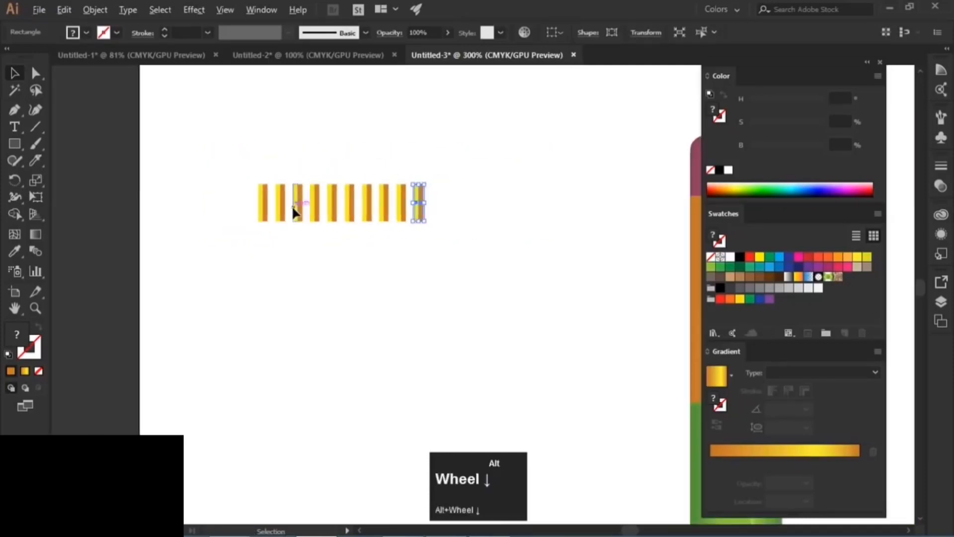
left_click_drag(240, 167, 440, 240)
left_click(387, 218)
left_click(379, 210)
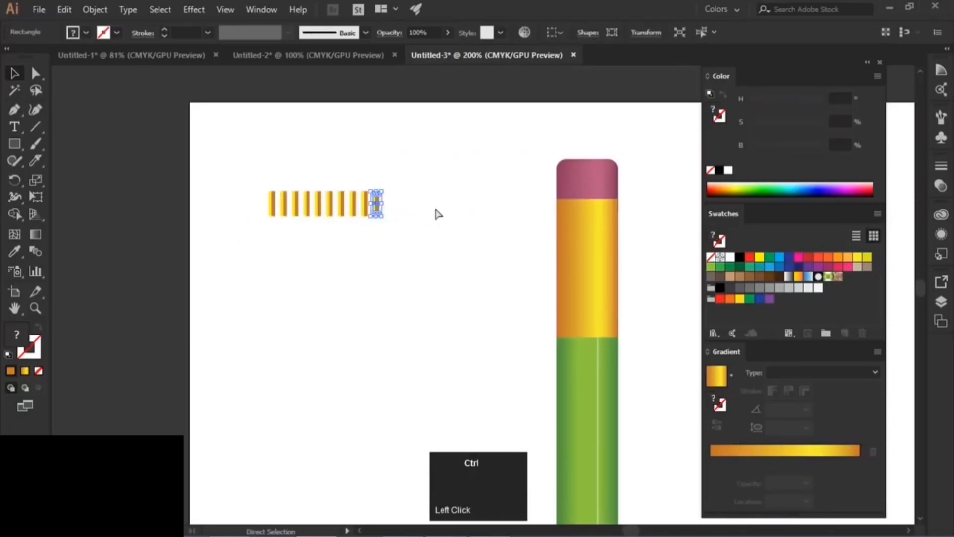
key("ctrl+d")
Move the whole row of twelve bars onto the upper part of the gold band, flush with its left edge
left_click_drag(460, 176, 254, 229)
mouse_move(336, 201)
left_mouse_down()
mouse_move(603, 238)
mouse_move(620, 213)
mouse_move(626, 220)
mouse_move(446, 210)
left_mouse_up()
key("space")
scroll(472, 179, "up", 3, "alt")
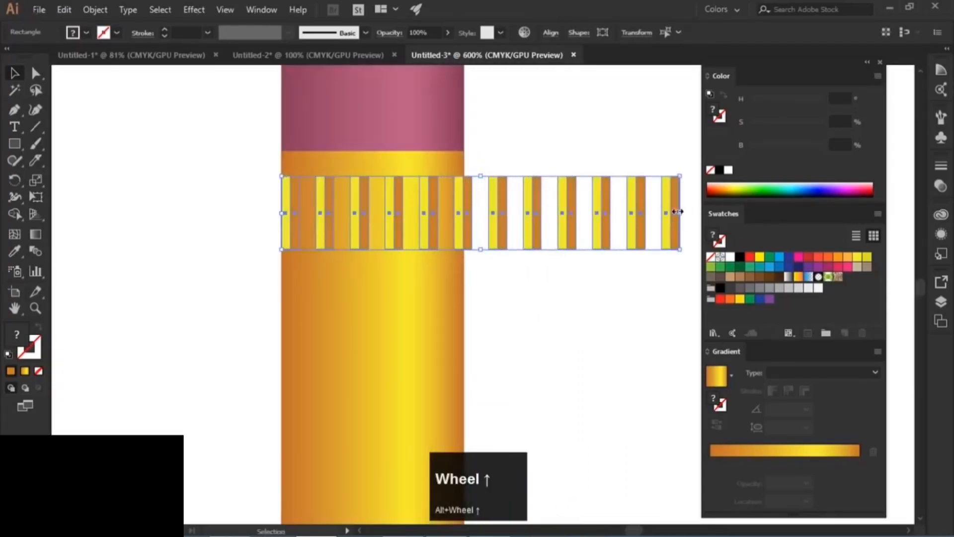
Squeeze the row of bars to fit the gold band's width and make it slightly taller
left_click_drag(679, 213, 463, 215)
left_click_drag(372, 176, 372, 172)
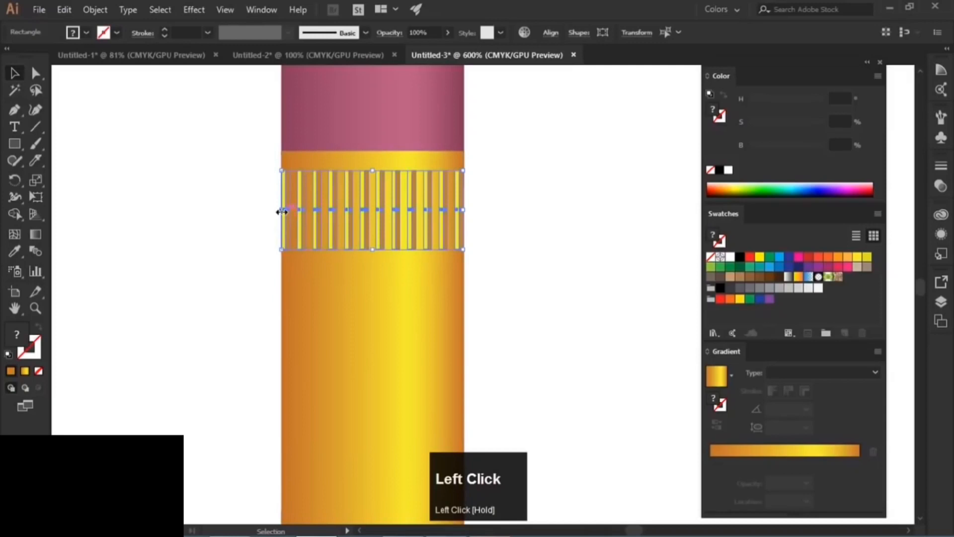
left_click_drag(279, 209, 290, 212)
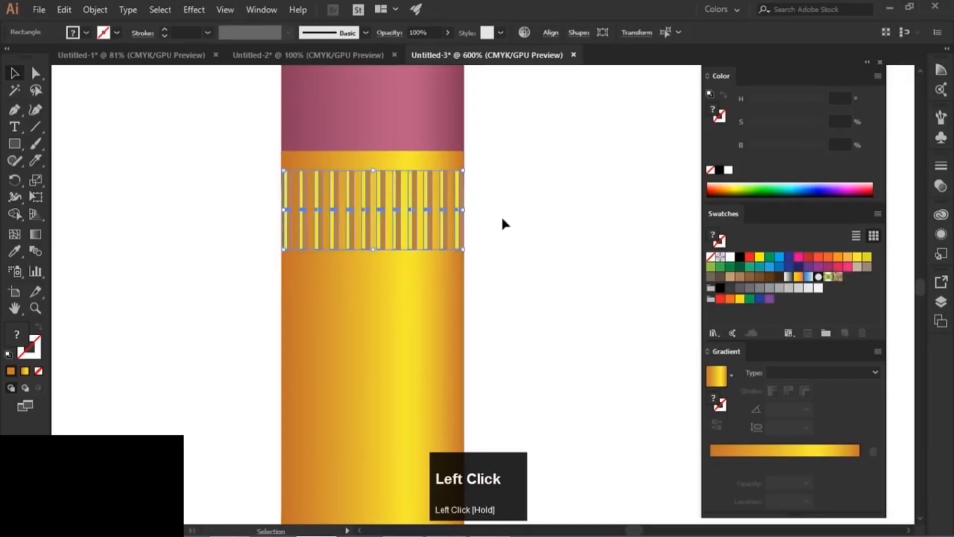
left_click(501, 215)
scroll(515, 220, "down", 2)
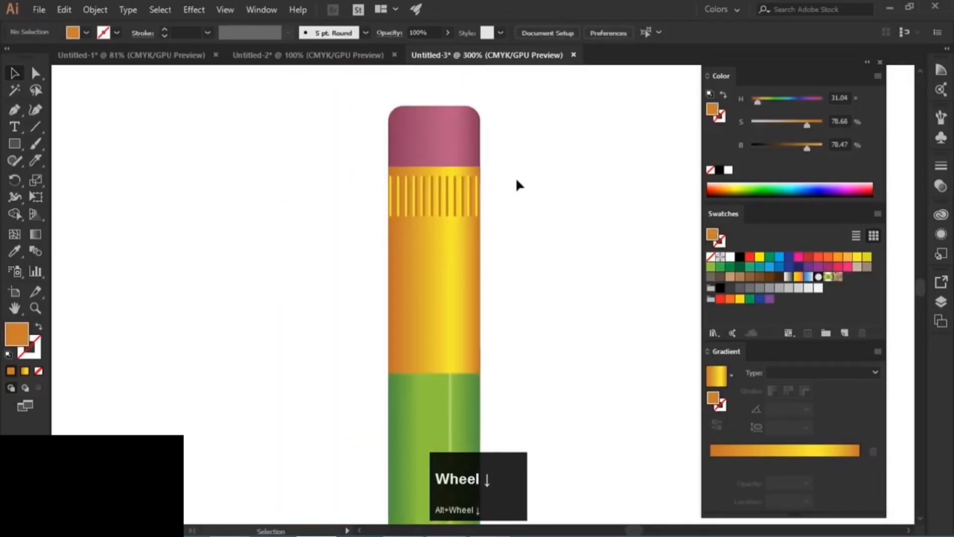
Group all the bars on the gold band, leaving the band and the eraser out of the group
mouse_move(514, 179)
left_mouse_down()
mouse_move(368, 205)
mouse_move(466, 268)
left_mouse_up()
left_click(452, 122, "shift")
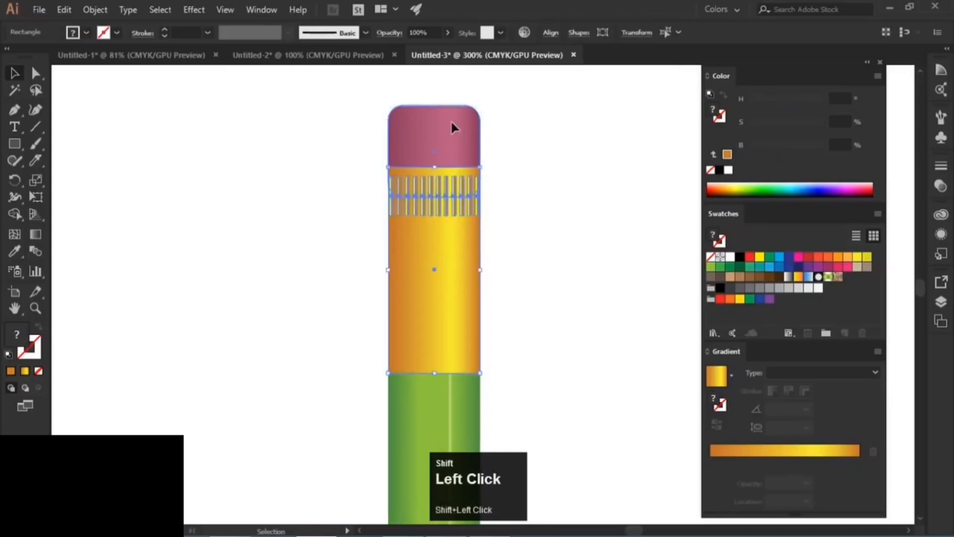
left_click(451, 241, "shift")
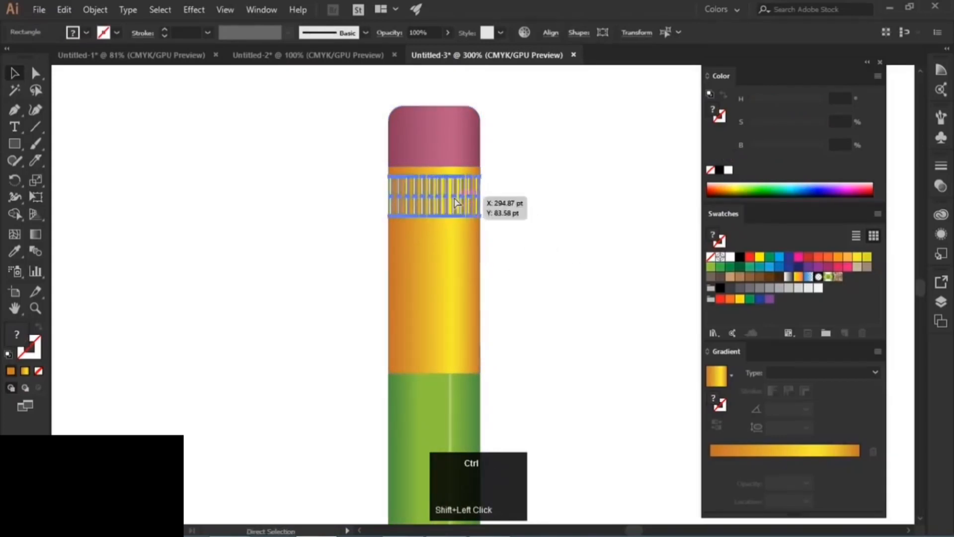
key("ctrl+g")
left_click(533, 208)
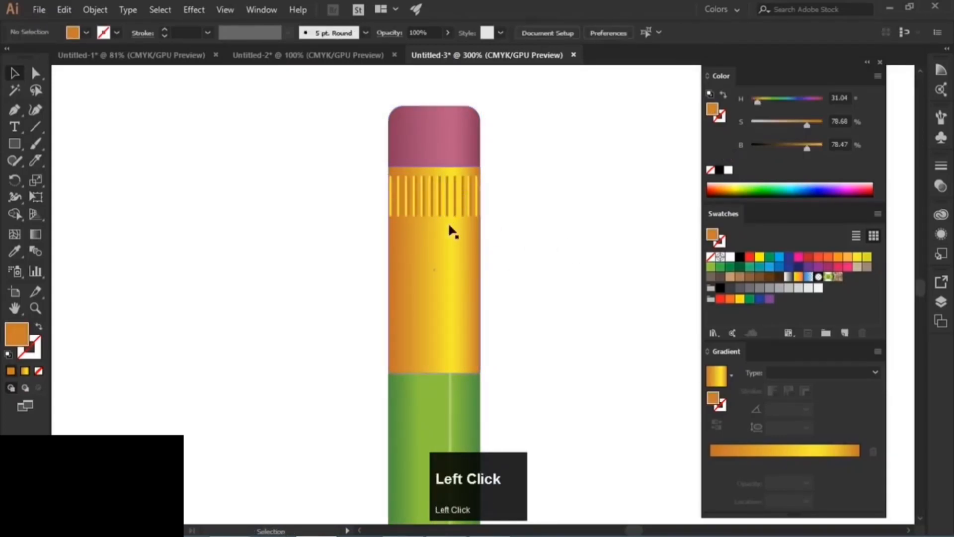
Copy the grouped row of bars straight down the gold band and repeat the copy to make three evenly spaced rows
left_click(442, 195, "alt")
left_click_drag(442, 195, 441, 256)
key("ctrl+d")
left_click(539, 158)
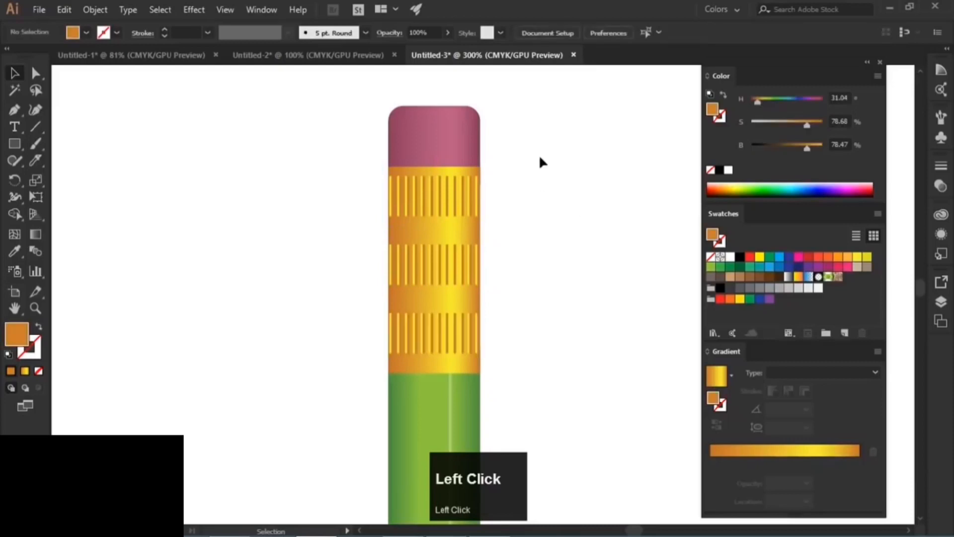
Examine the pencil from the ribbed gold band down to the tip, and the complete drawing on the artboard
scroll(538, 149, "down", 4)
scroll(534, 159, "up", 2)
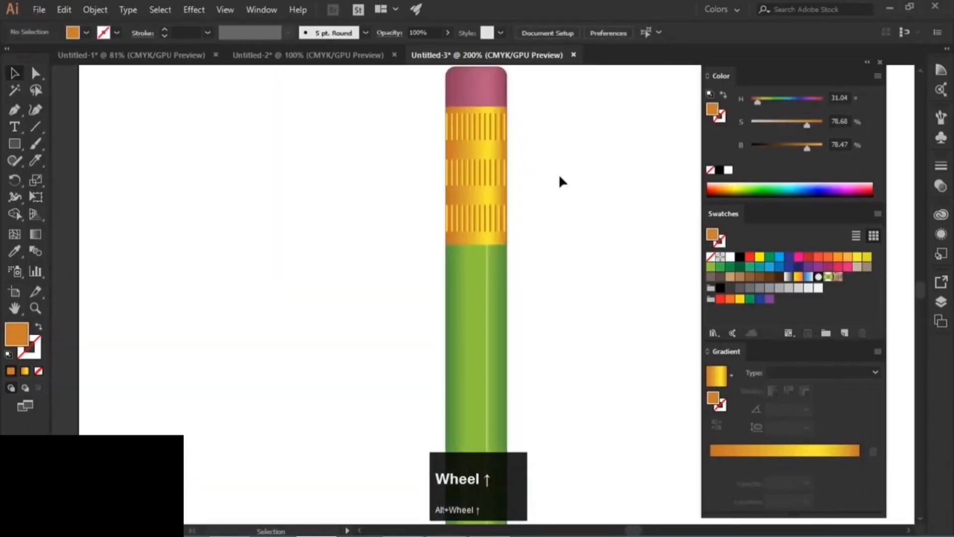
scroll(531, 170, "down", 1)
key("space")
left_click_drag(606, 268, 439, 112)
left_click_drag(409, 252, 403, 145)
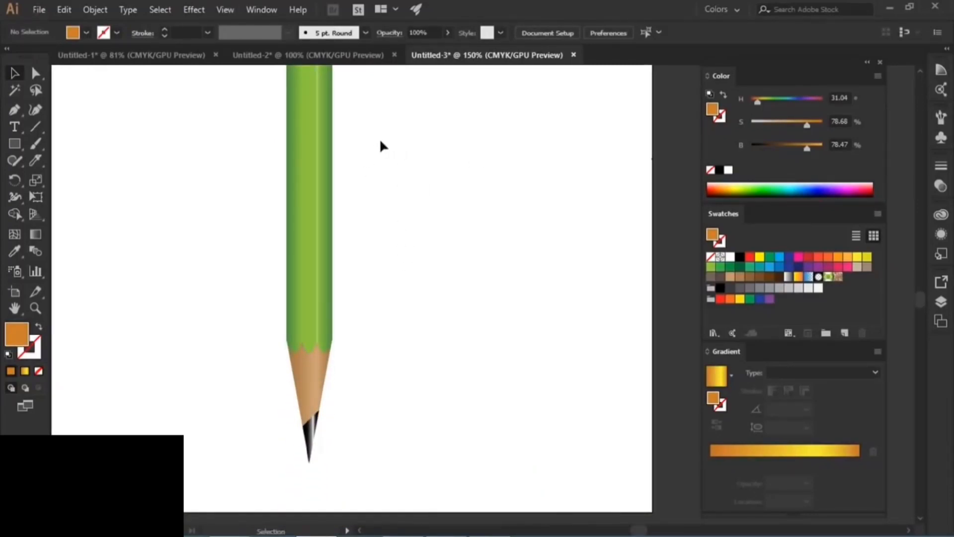
scroll(380, 141, "down", 2)
left_click_drag(398, 156, 380, 268)
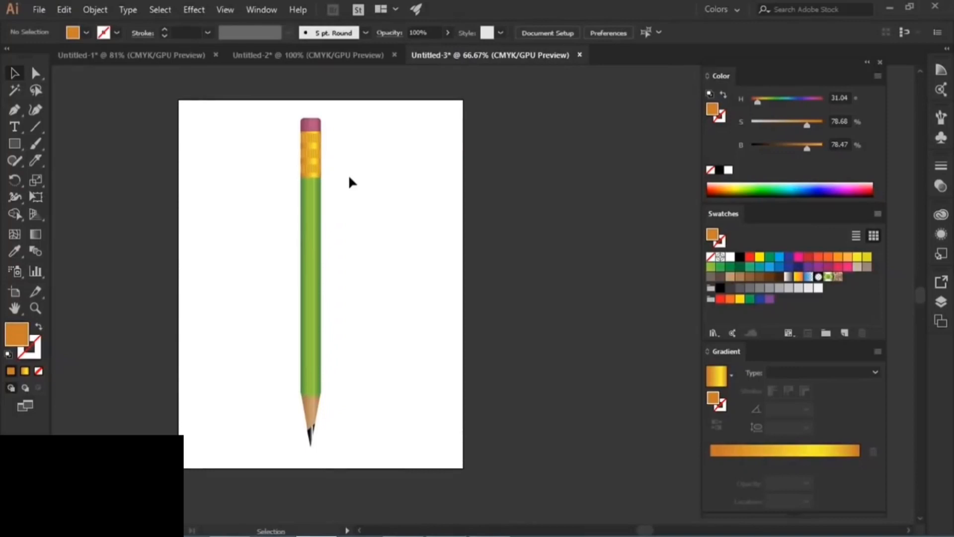
Duplicate the entire pencil and place the copy to the right of the original at the same height
mouse_move(341, 107)
left_mouse_down()
mouse_move(292, 247)
mouse_move(276, 457)
mouse_move(285, 446)
left_mouse_up()
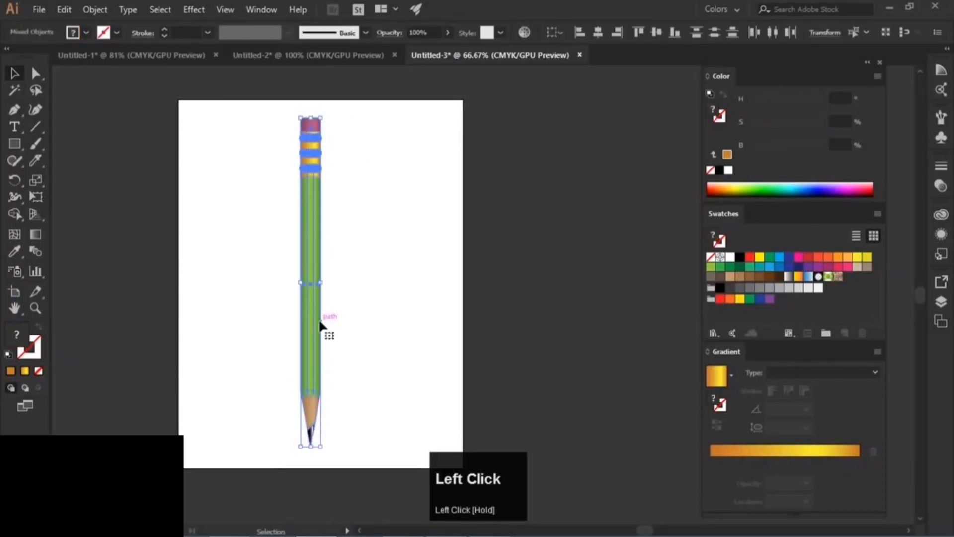
left_click_drag(309, 313, 364, 318)
left_click(423, 303)
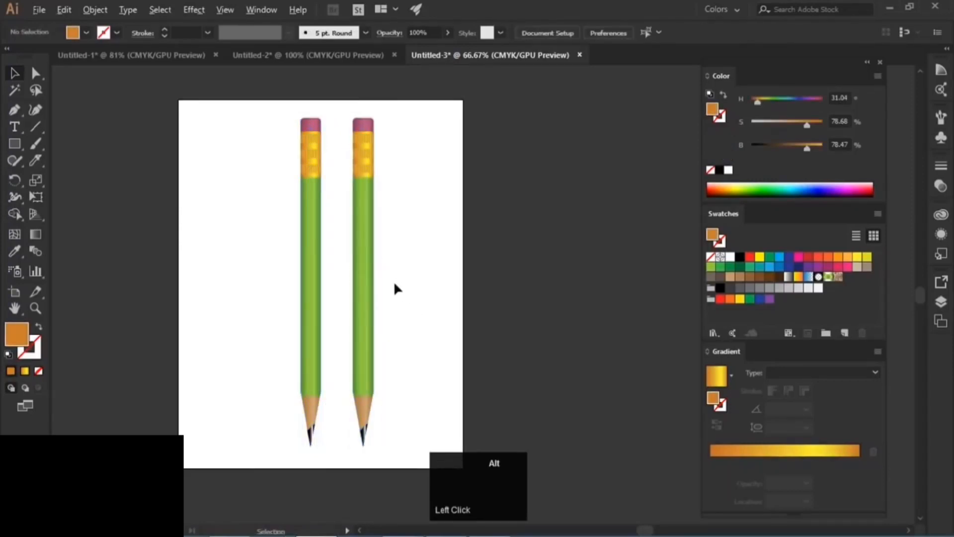
Recolour the middle face of the duplicate pencil's green body with an orange swatch
scroll(394, 288, "up", 5)
left_click_drag(316, 271, 424, 214)
left_click(314, 190)
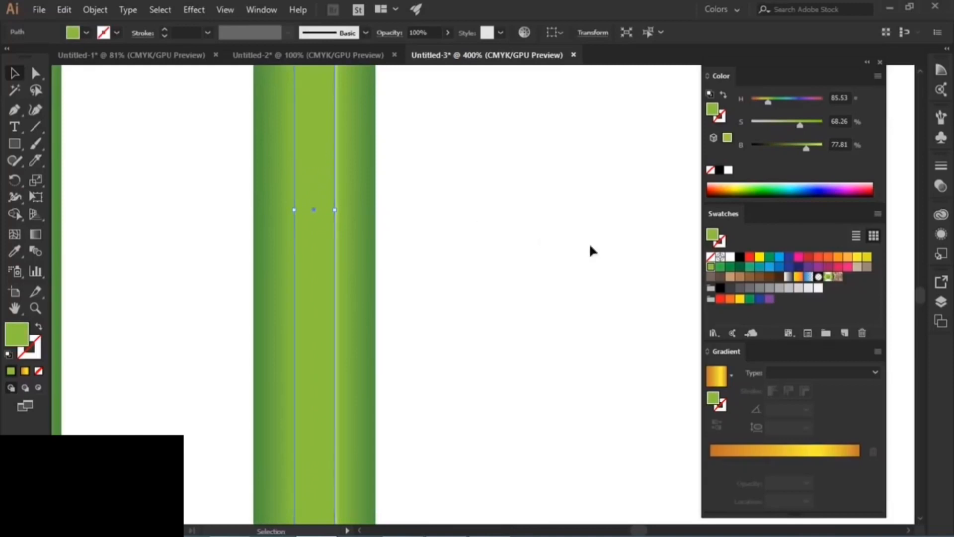
left_click_drag(819, 262, 316, 183)
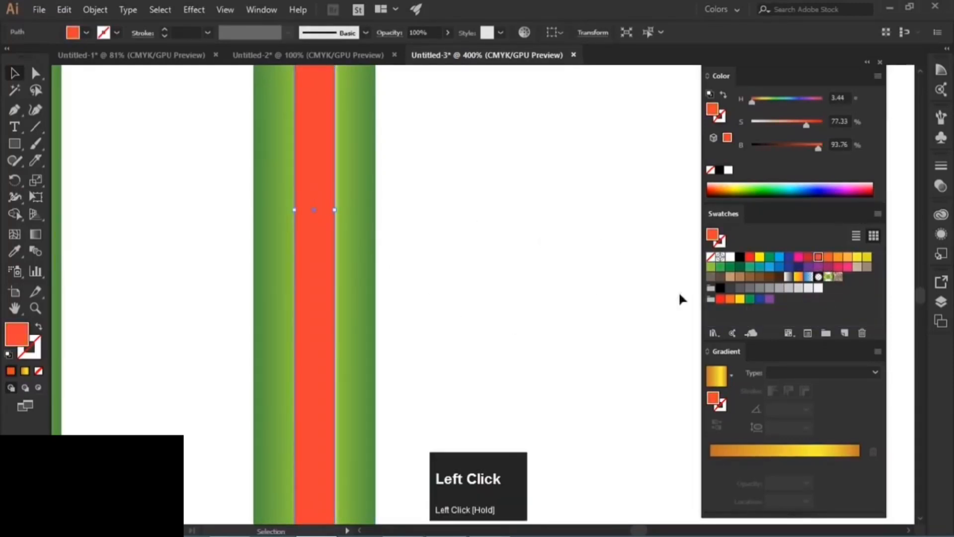
left_click_drag(828, 258, 359, 234)
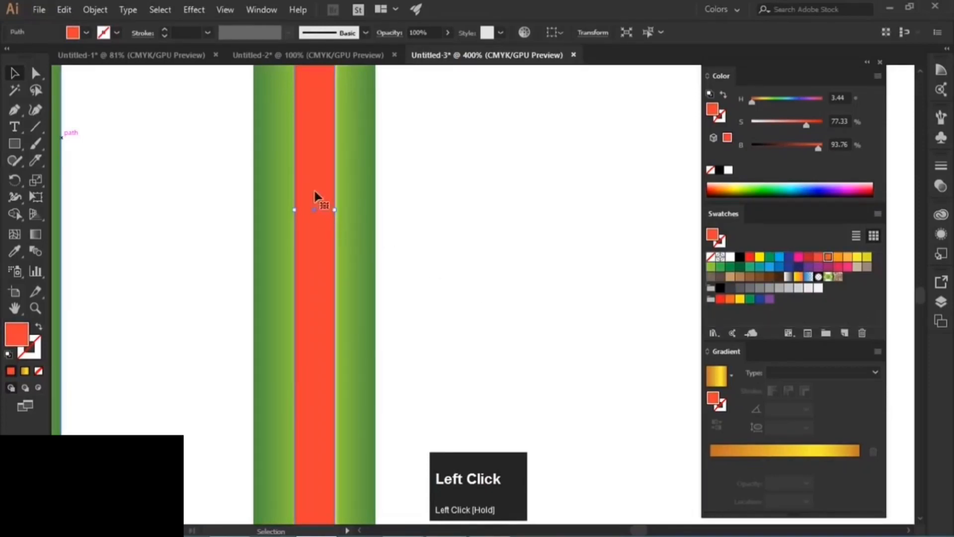
left_click_drag(315, 193, 316, 194)
Recolour the middle and end stops of the duplicate pencil's right-face gradient orange, darkening the end stop to 86% saturation and 66% brightness
left_click(358, 241)
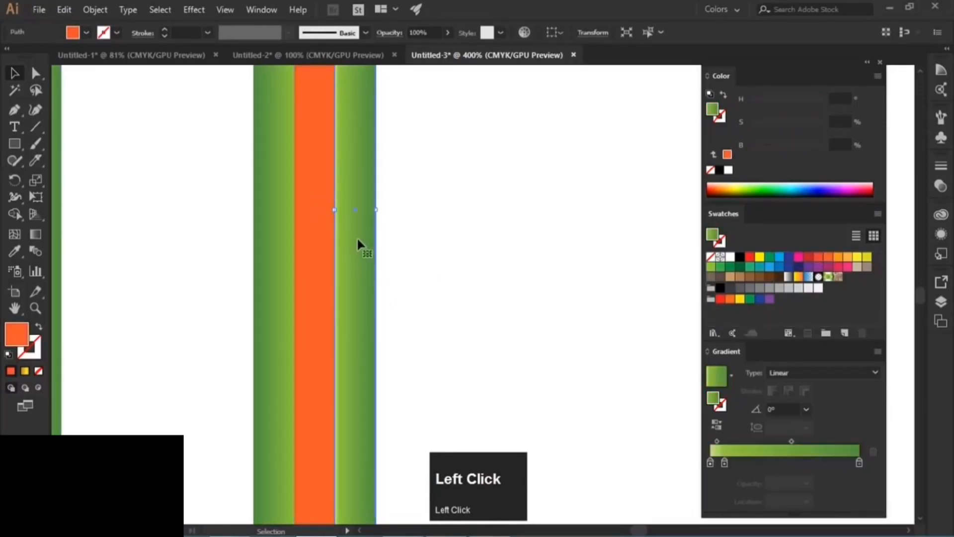
left_click_drag(828, 257, 904, 467)
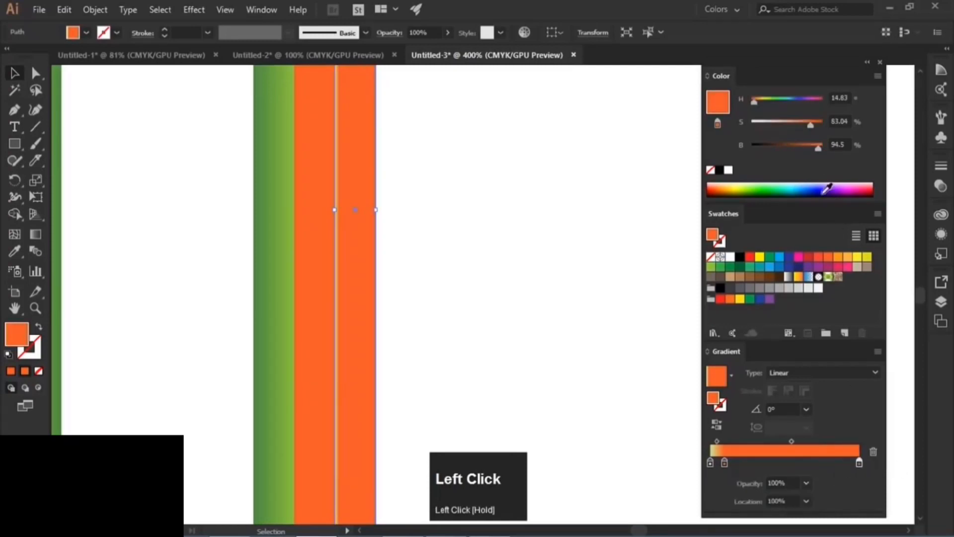
mouse_move(815, 148)
left_mouse_down()
mouse_move(799, 157)
mouse_move(792, 149)
mouse_move(815, 129)
left_mouse_up()
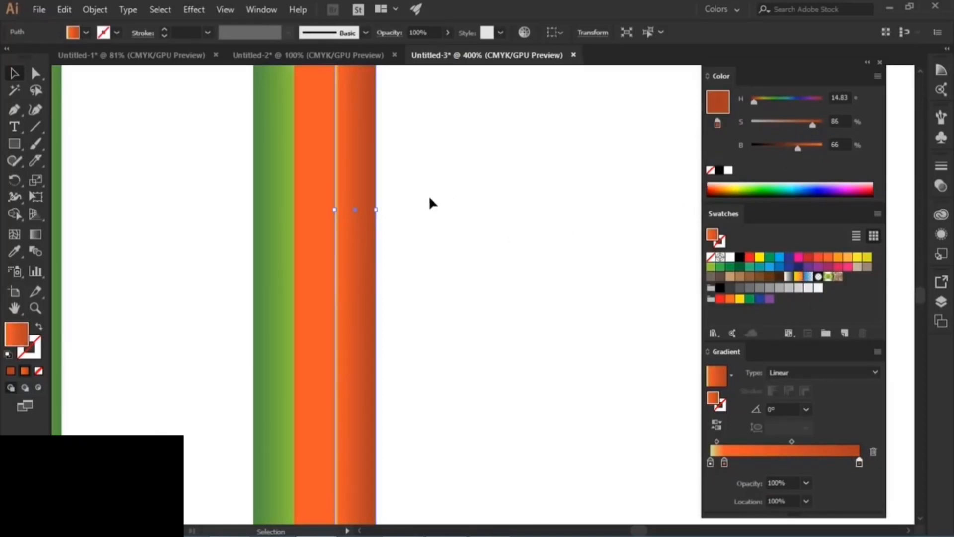
Change the right face's pale green highlight stop to a light orange by copying the neighbouring stop's colour and setting its saturation to 47%
left_click(708, 463)
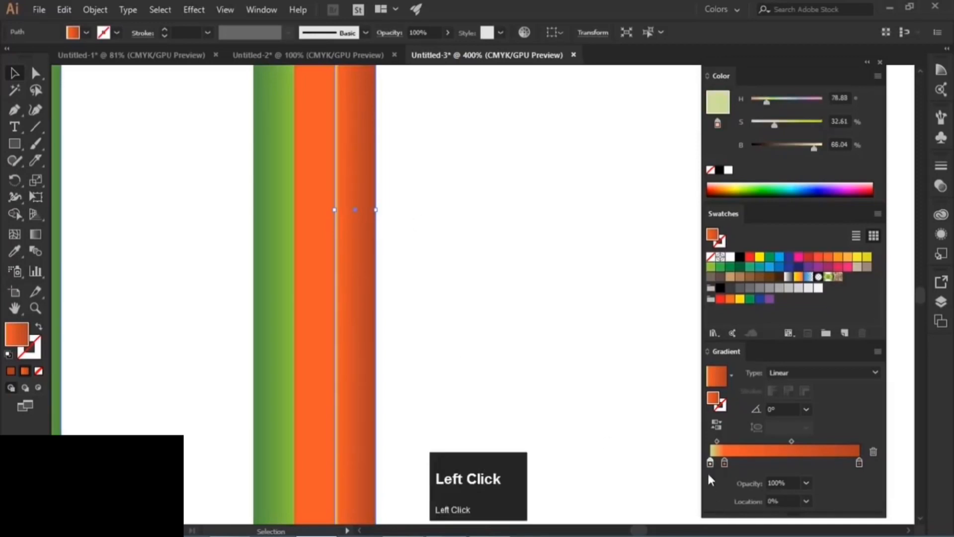
left_click_drag(723, 463, 667, 458)
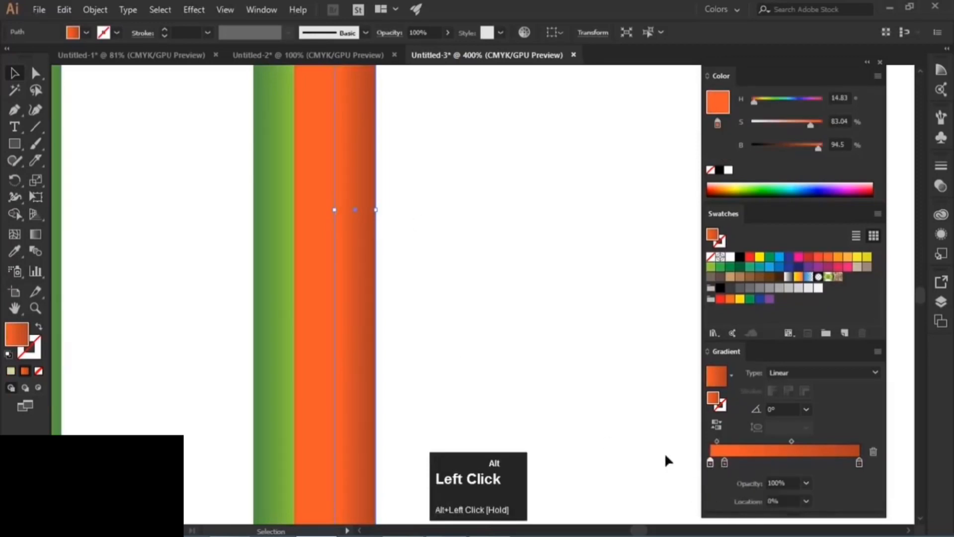
left_click(808, 123)
left_click_drag(808, 125, 784, 123)
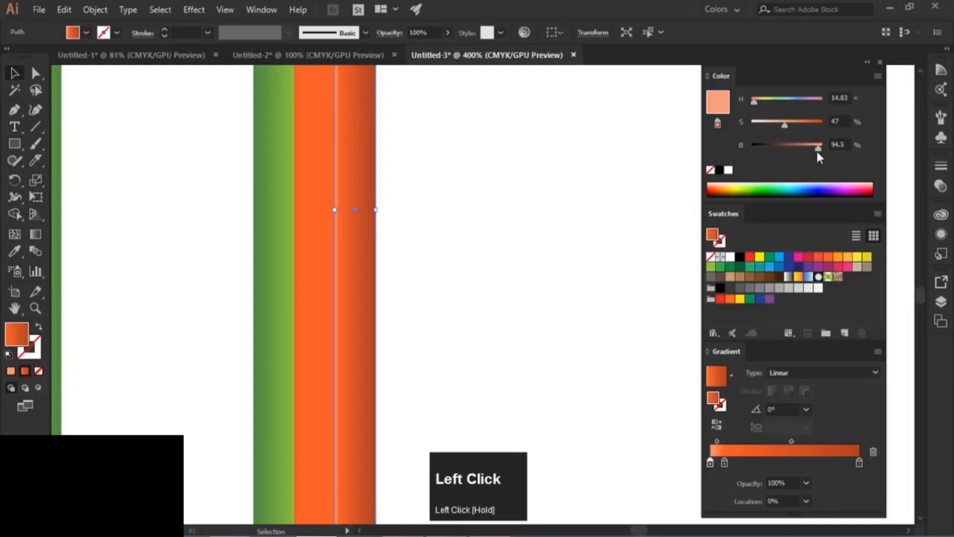
left_click(421, 207)
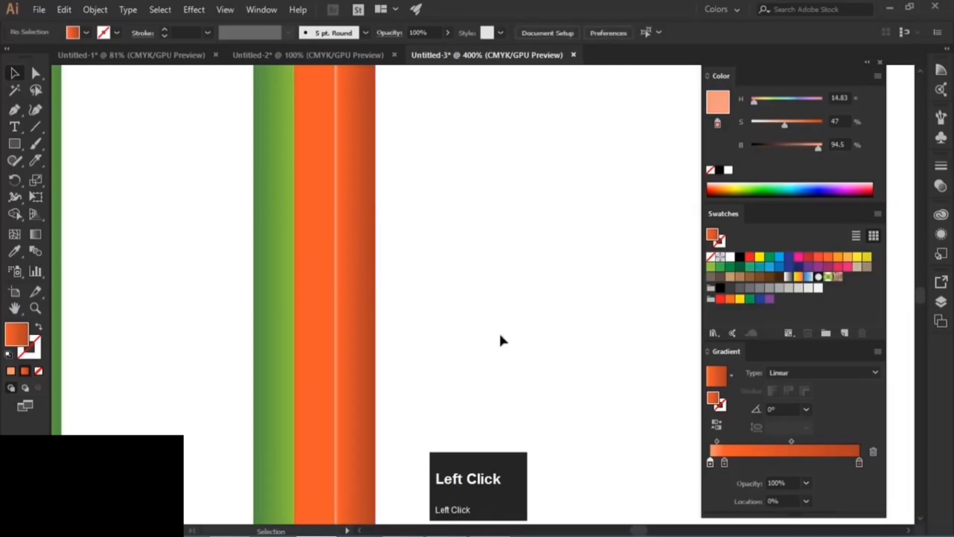
Apply the right face's orange gradient to the duplicate pencil's left face and remove the pale highlight stop from it
left_click_drag(419, 298, 488, 278)
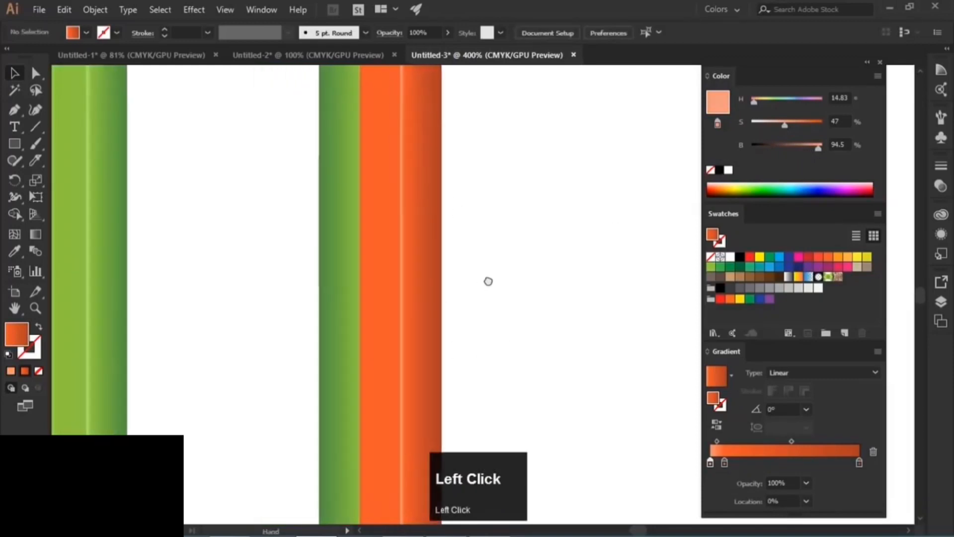
left_click(336, 220)
left_click(22, 251)
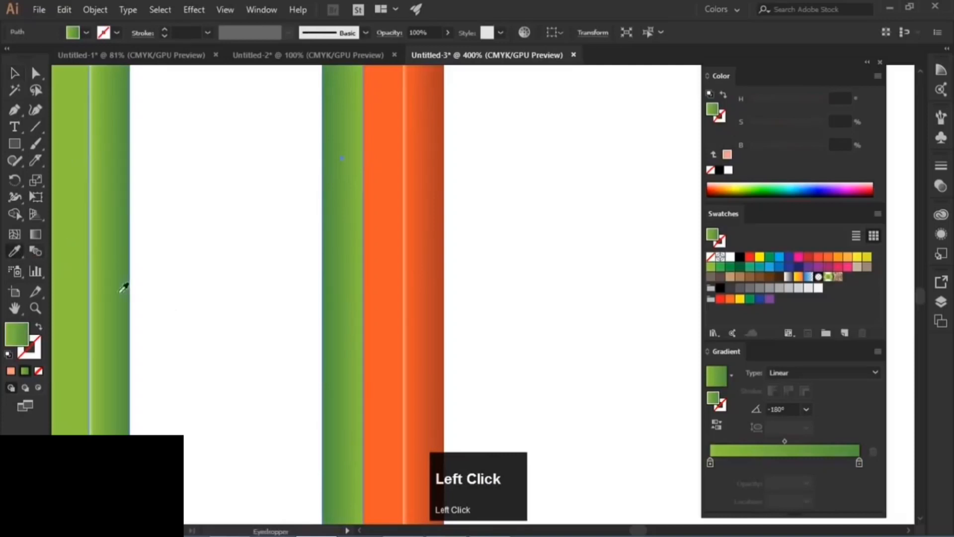
left_click(432, 207)
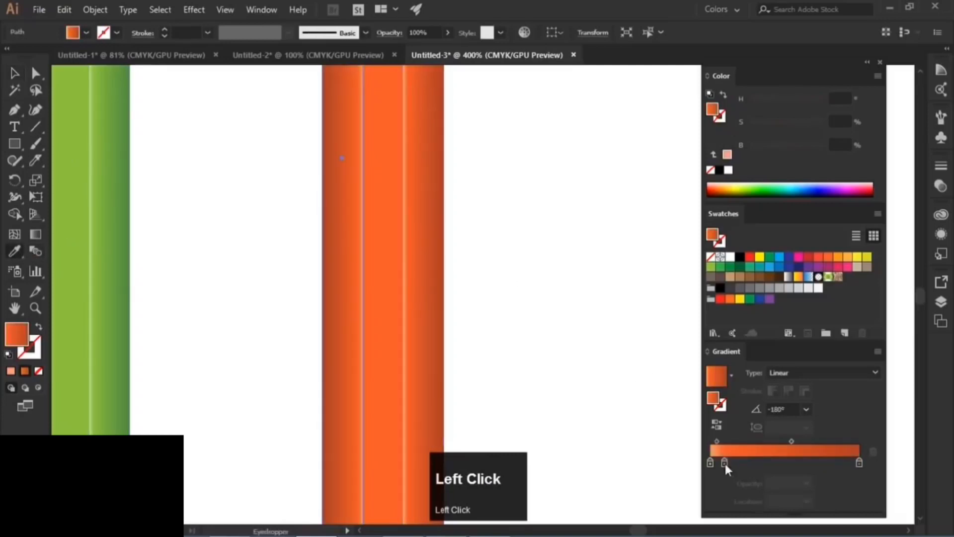
left_click(711, 464)
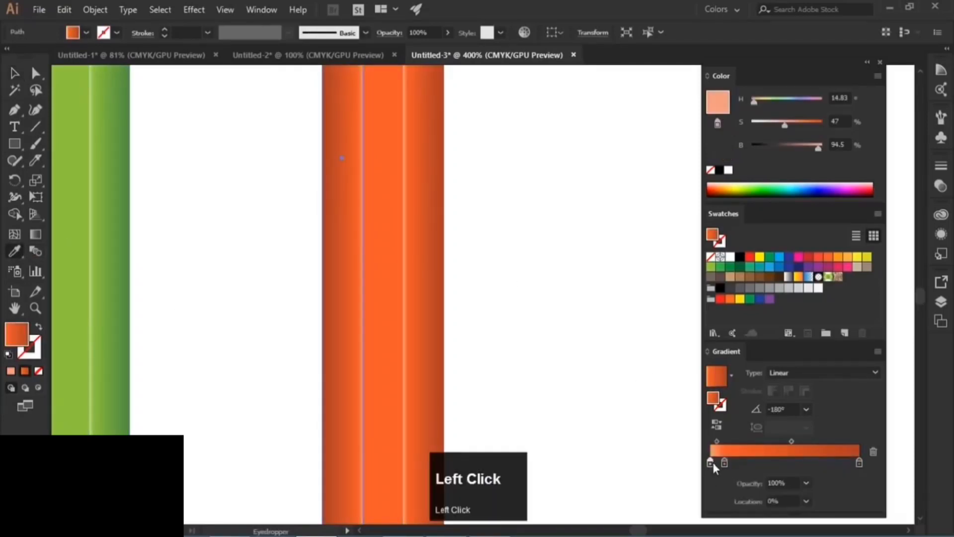
mouse_move(710, 464)
left_mouse_down()
mouse_move(713, 487)
mouse_move(696, 465)
left_mouse_up()
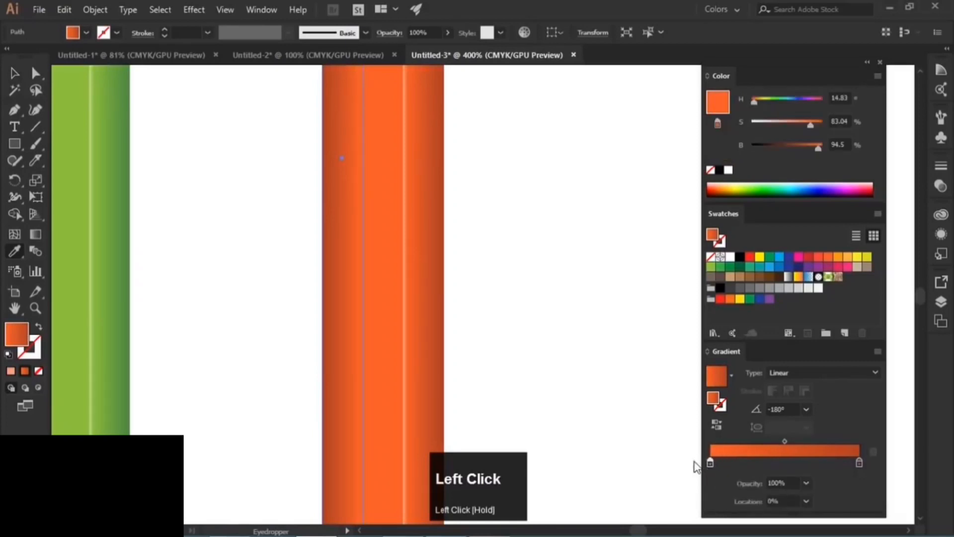
left_click(14, 73)
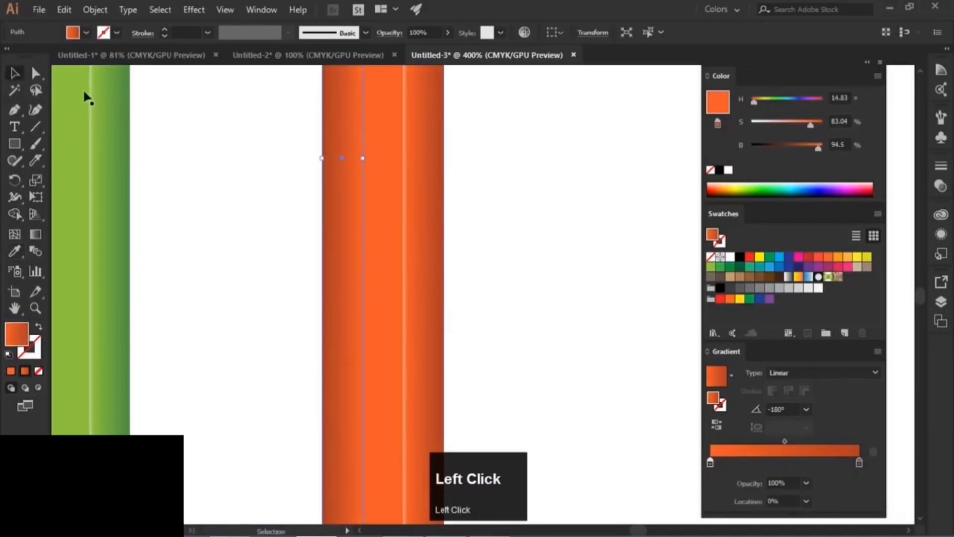
left_click(254, 267)
Examine both pencils side by side, from the sharpened tips up to the gold bands and erasers, and the complete drawing on the artboard
scroll(255, 273, "down", 5)
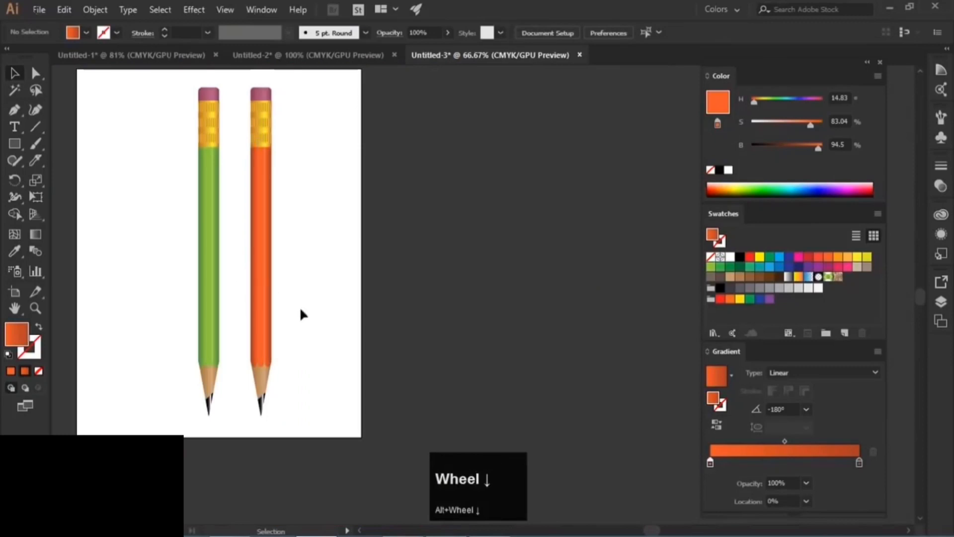
left_click_drag(300, 311, 418, 304)
scroll(387, 370, "up", 4)
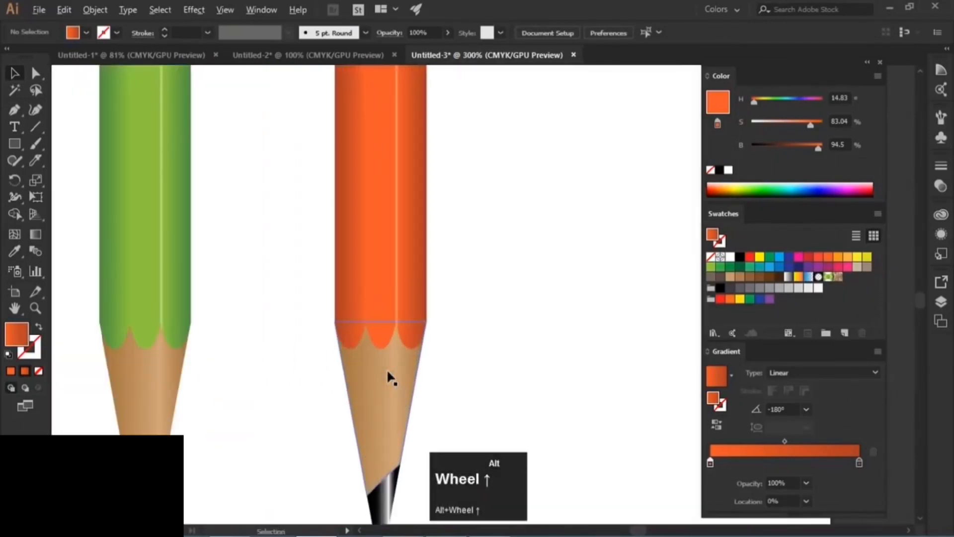
mouse_move(497, 364)
left_mouse_down()
mouse_move(507, 207)
mouse_move(490, 247)
mouse_move(492, 204)
mouse_move(485, 366)
left_mouse_up()
mouse_move(477, 145)
left_mouse_down()
mouse_move(479, 277)
mouse_move(456, 293)
mouse_move(459, 336)
left_mouse_up()
left_click_drag(461, 192, 520, 363)
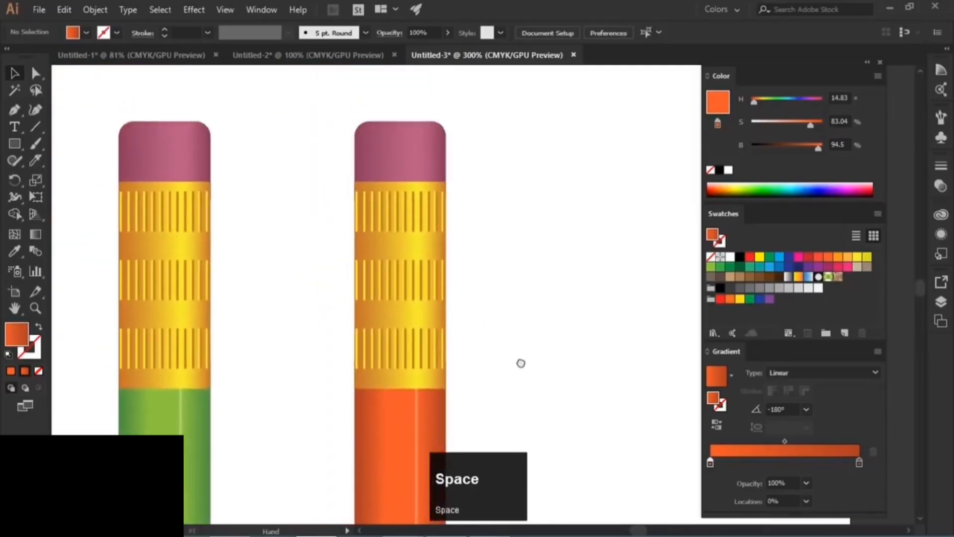
scroll(445, 243, "down", 4, "alt")
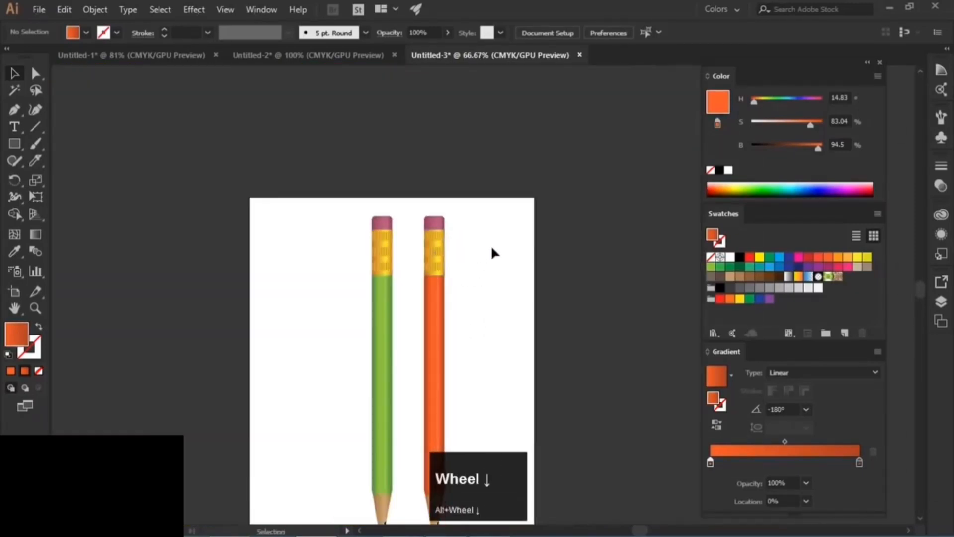
mouse_move(491, 249)
left_mouse_down()
mouse_move(435, 234)
mouse_move(434, 205)
left_mouse_up()
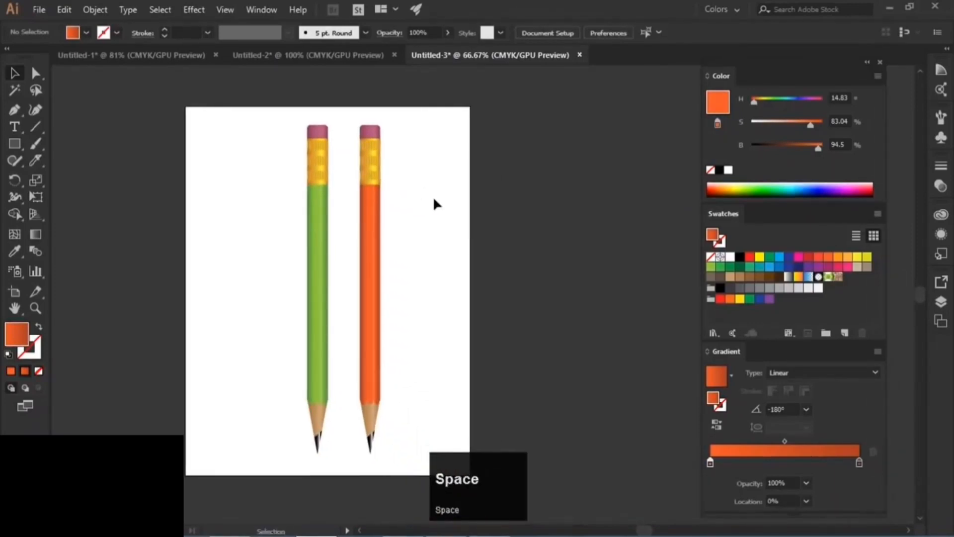